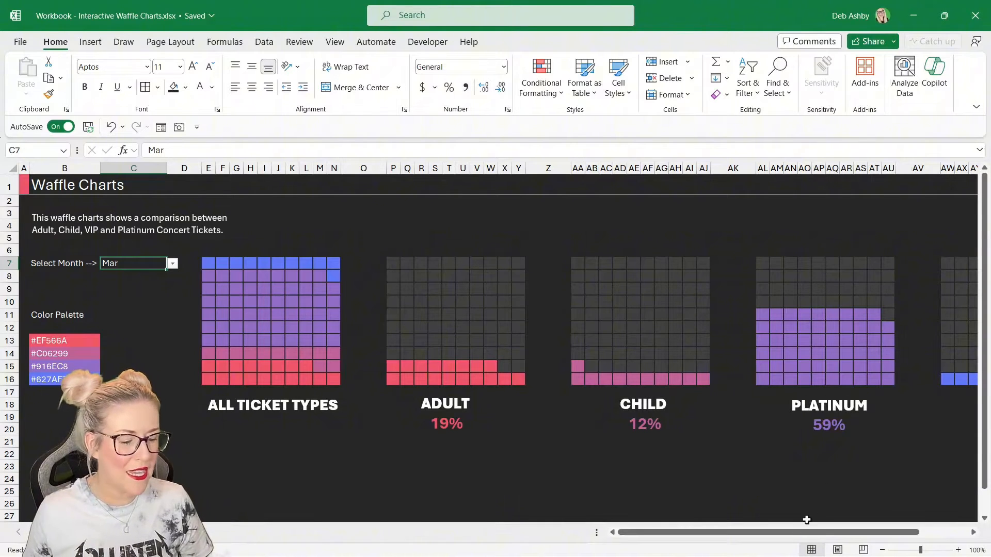
- Switch the month selector through several months to preview the finished interactive waffle charts
{"action": "left_click_drag", "start_coordinate": [804, 533], "coordinate": [743, 539]}
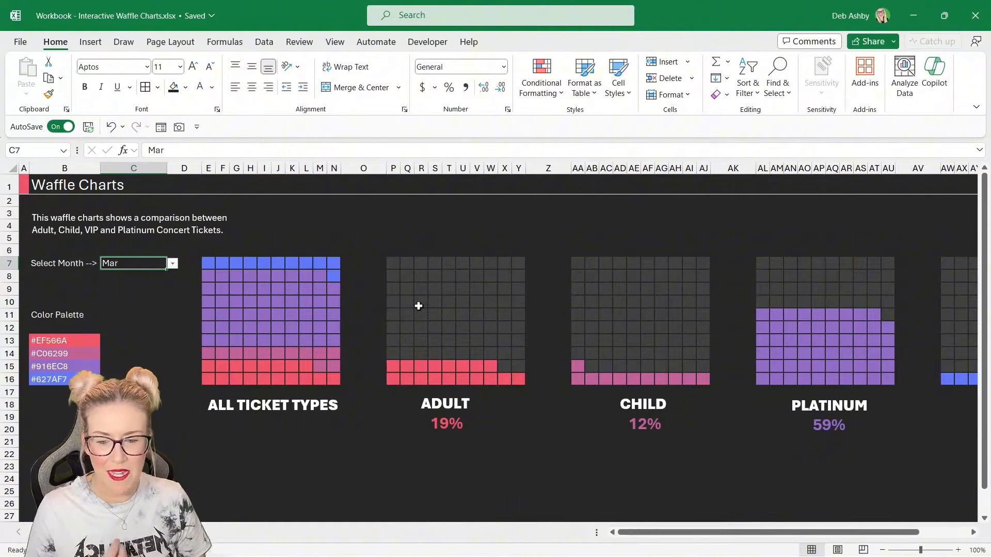
{"action": "left_click", "coordinate": [173, 263]}
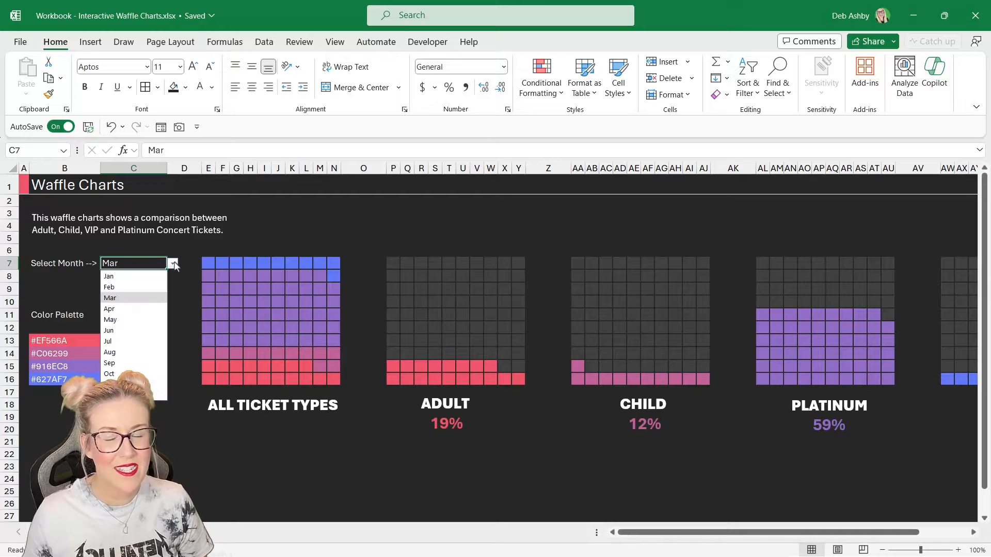
{"action": "left_click", "coordinate": [110, 320]}
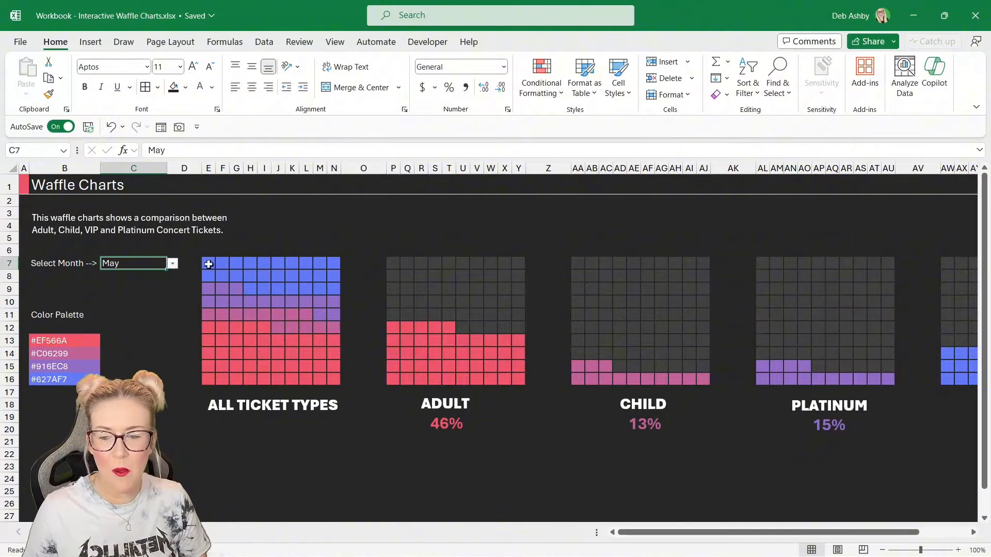
{"action": "left_click", "coordinate": [173, 265]}
{"action": "left_click", "coordinate": [119, 368]}
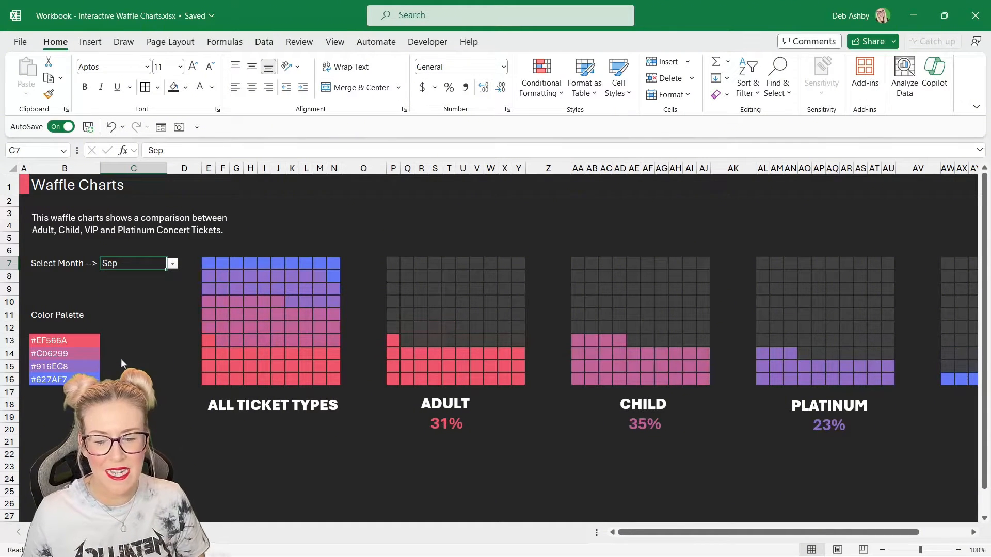
{"action": "left_click", "coordinate": [173, 264]}
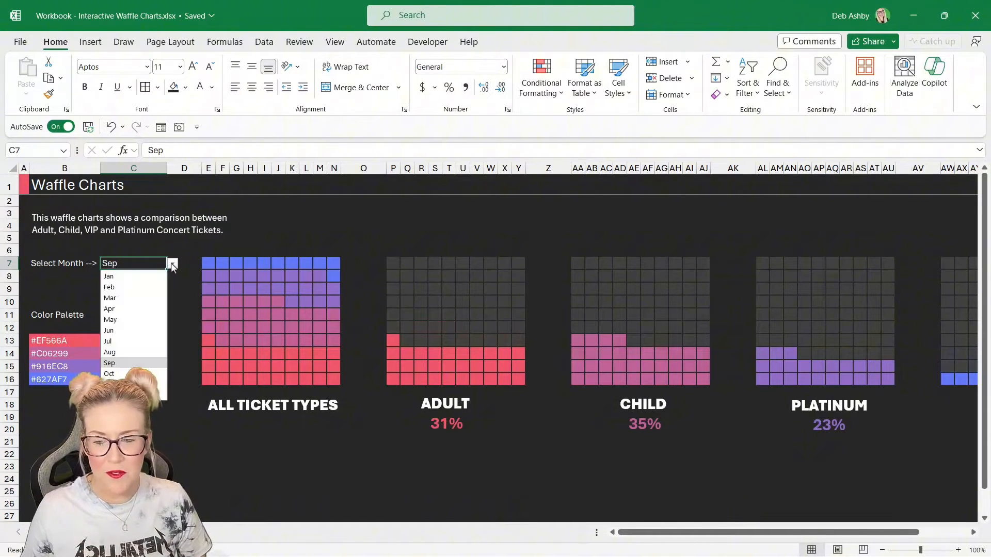
{"action": "left_click", "coordinate": [114, 384]}
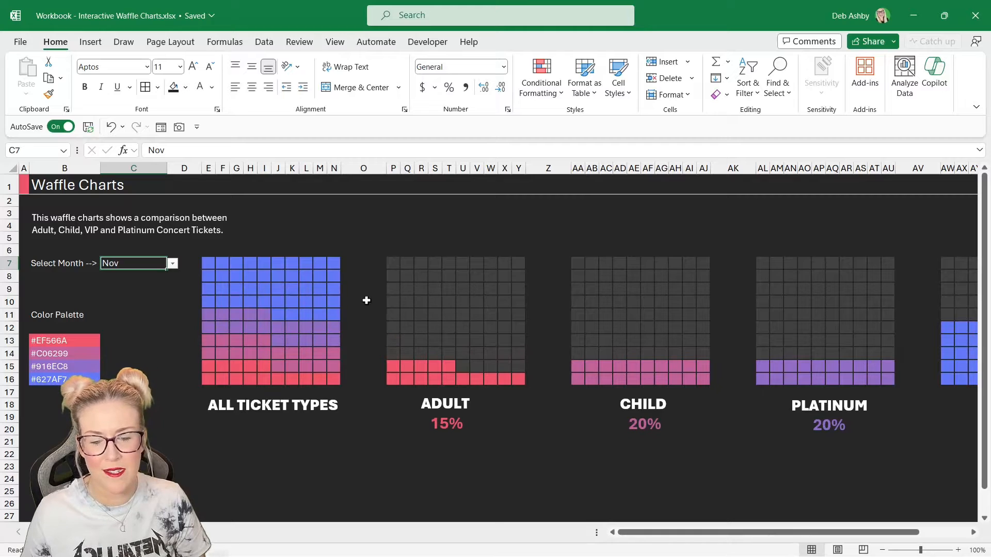
{"action": "left_click", "coordinate": [172, 264]}
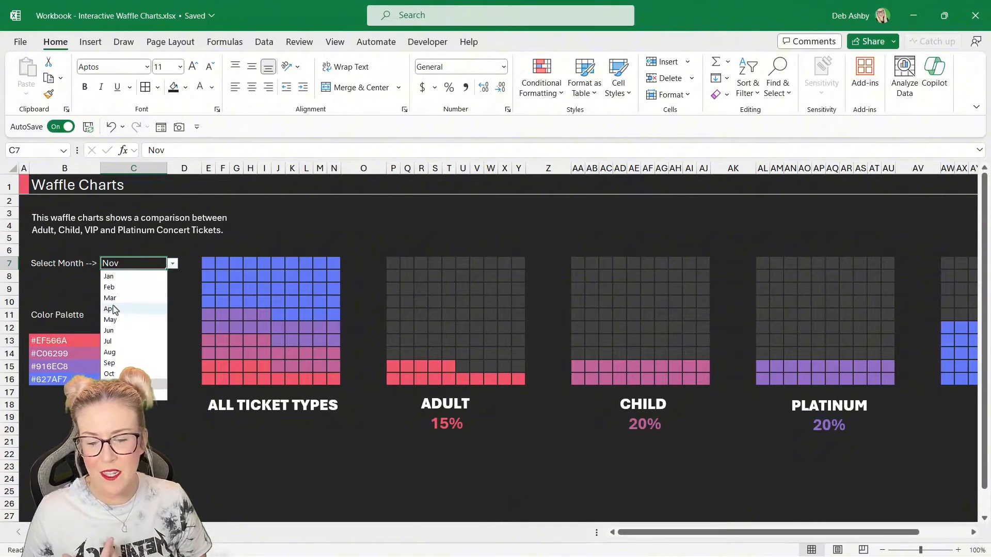
{"action": "left_click", "coordinate": [114, 310]}
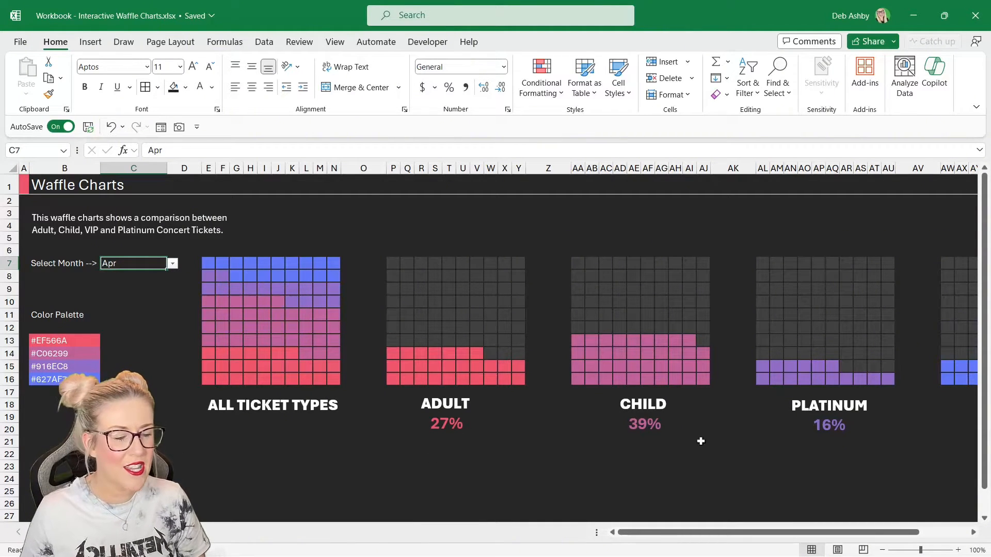
{"action": "left_click", "coordinate": [173, 264]}
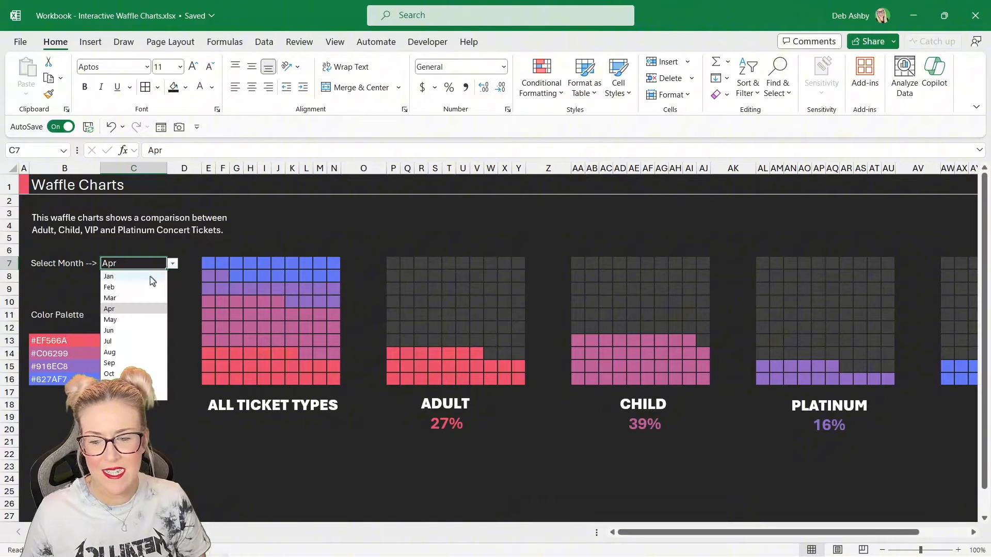
{"action": "left_click", "coordinate": [115, 333]}
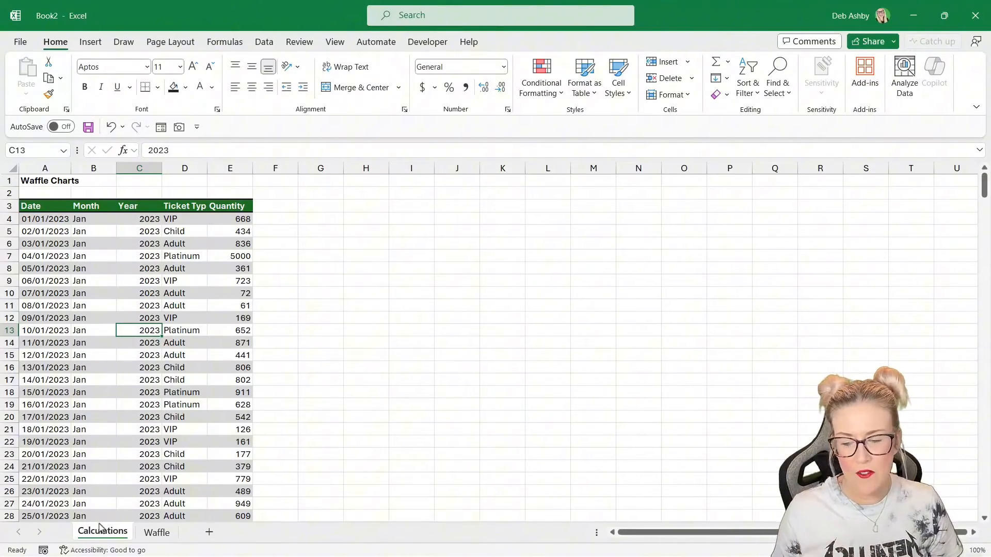
- Examine the ticket sales data table on the Calculations sheet and the blank Waffle sheet
{"action": "left_click", "coordinate": [156, 533]}
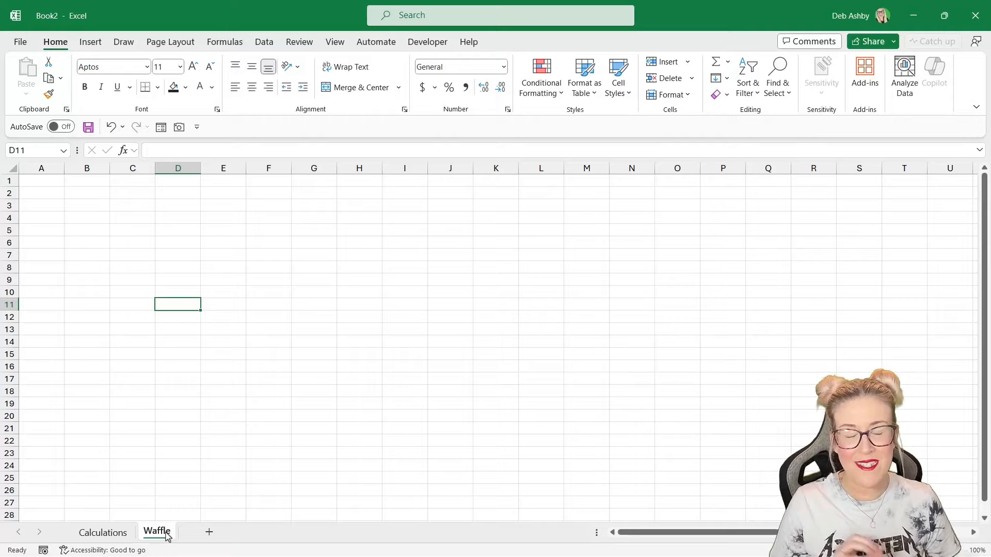
{"action": "left_click", "coordinate": [110, 533]}
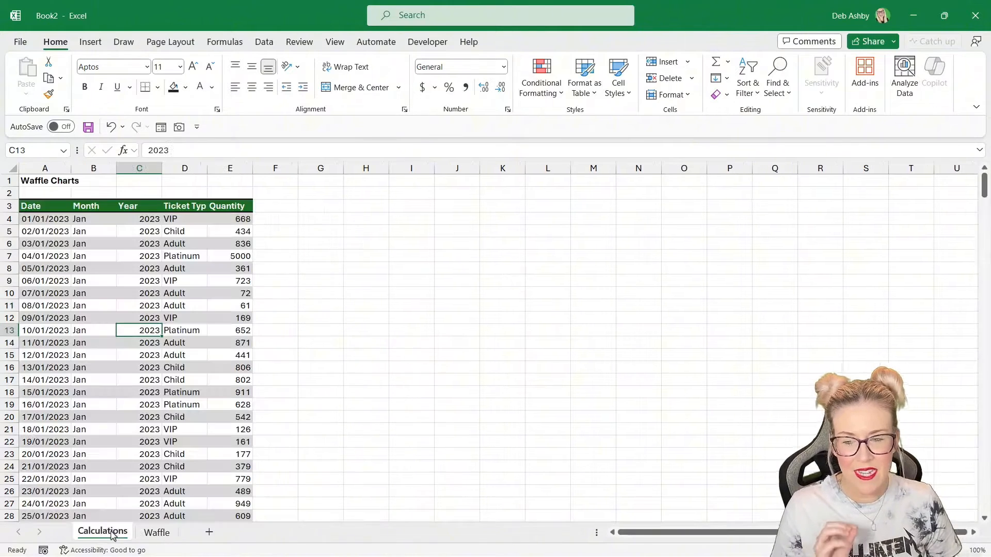
{"action": "left_click", "coordinate": [113, 280]}
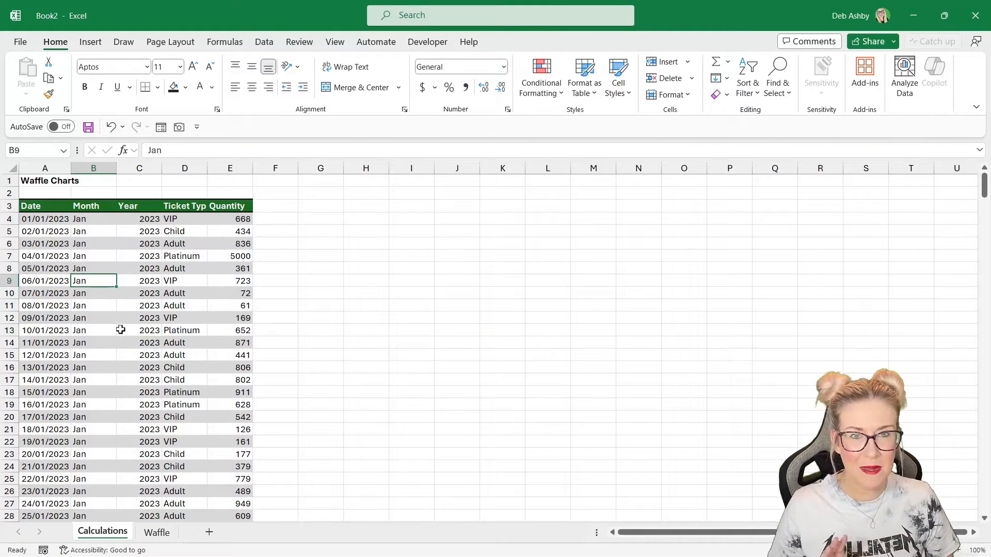
{"action": "left_click", "coordinate": [127, 268]}
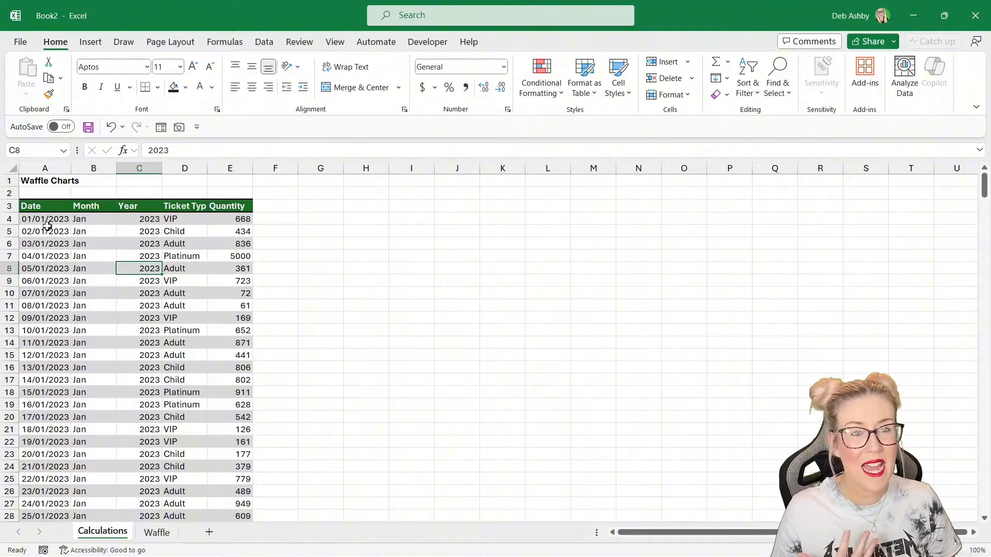
{"action": "left_click", "coordinate": [98, 220]}
{"action": "left_click", "coordinate": [131, 220]}
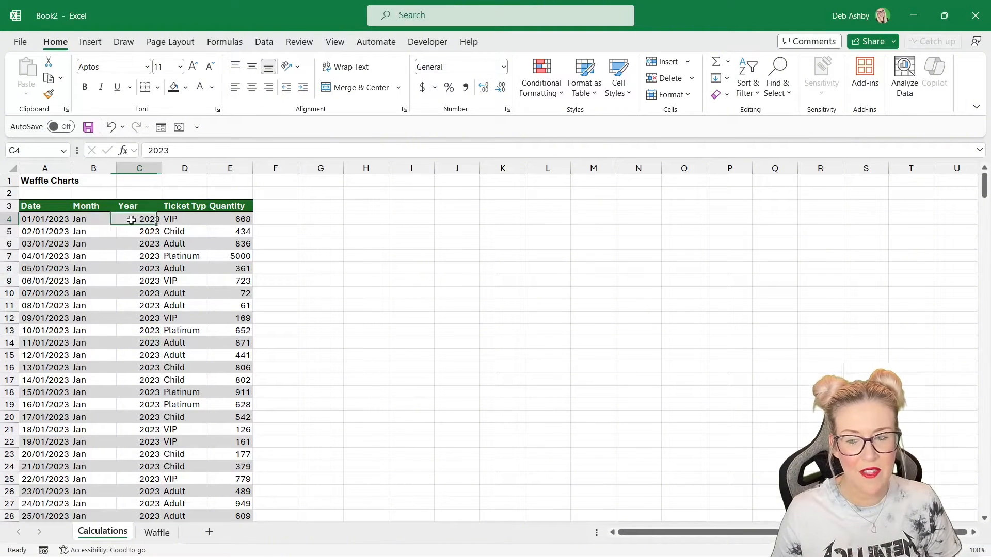
- Autofit the Ticket Type column width in the data table
{"action": "left_click", "coordinate": [191, 218]}
{"action": "double_click", "coordinate": [208, 168]}
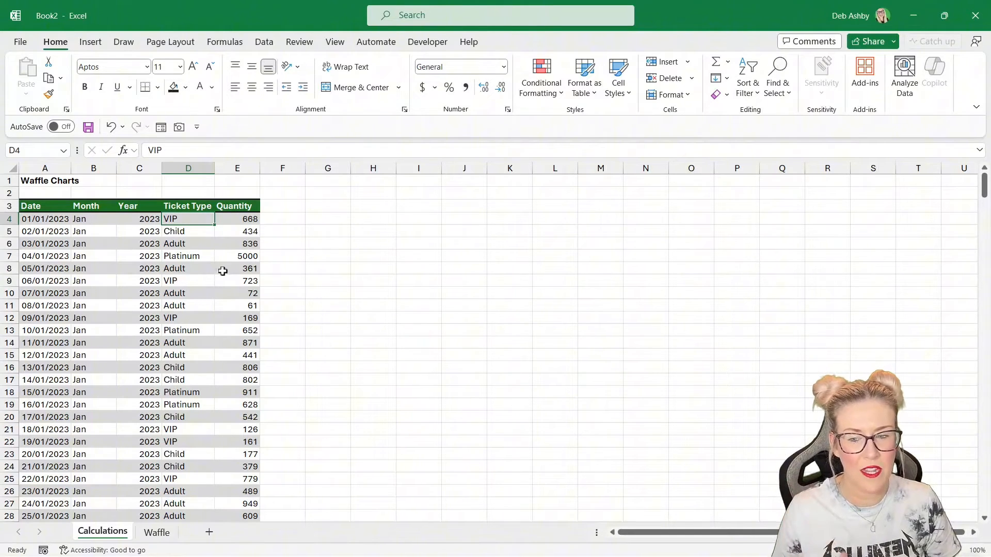
{"action": "left_click", "coordinate": [244, 220]}
{"action": "left_click", "coordinate": [234, 232]}
{"action": "left_click", "coordinate": [232, 244]}
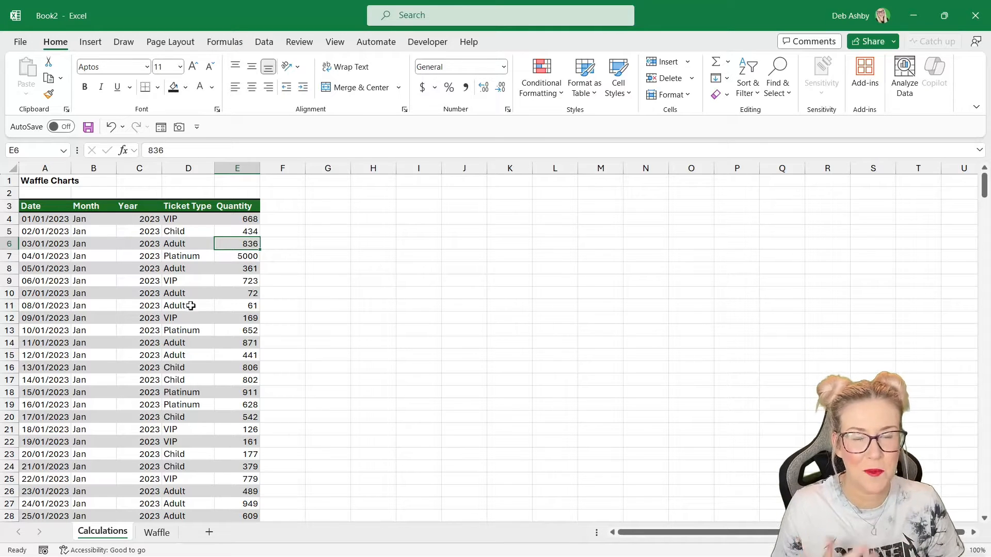
- On the Waffle sheet, select all cells and fill them with a dark gray background
{"action": "left_click", "coordinate": [157, 532]}
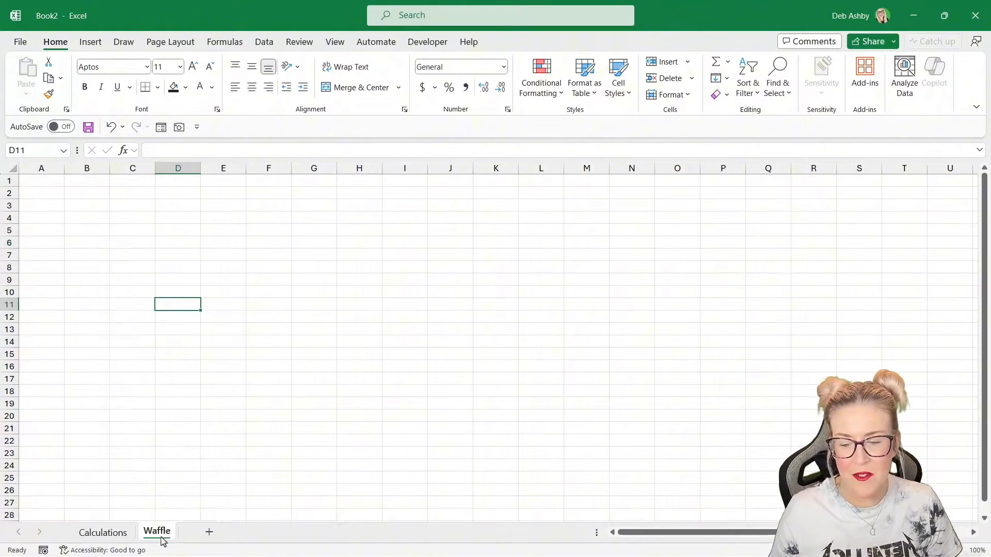
{"action": "left_click", "coordinate": [161, 238]}
{"action": "left_click", "coordinate": [232, 221]}
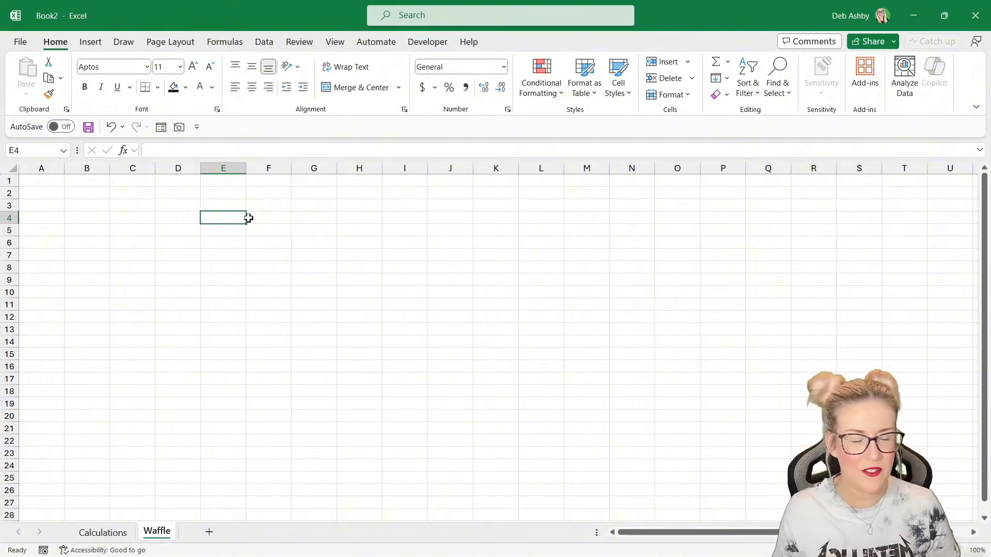
{"action": "left_click", "coordinate": [174, 206]}
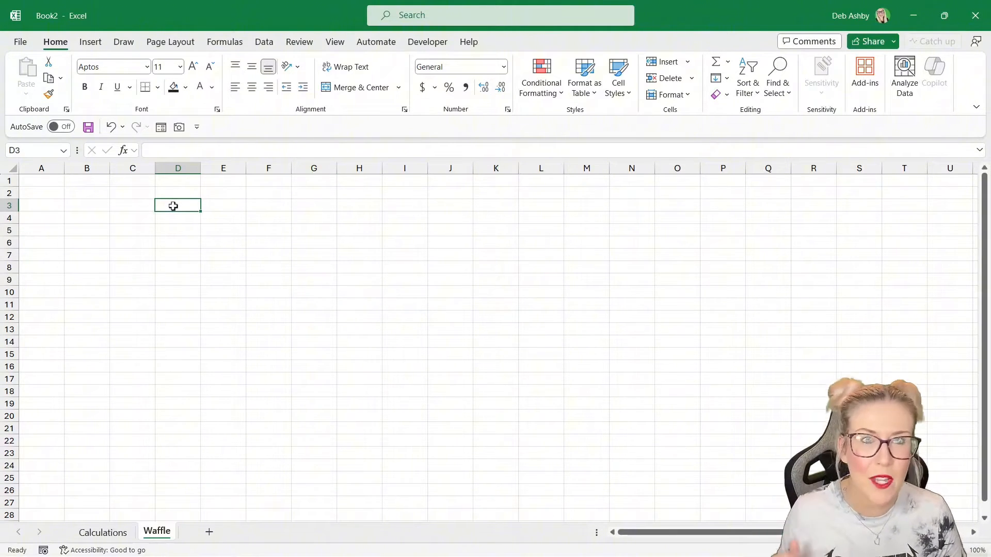
{"action": "left_click", "coordinate": [241, 217]}
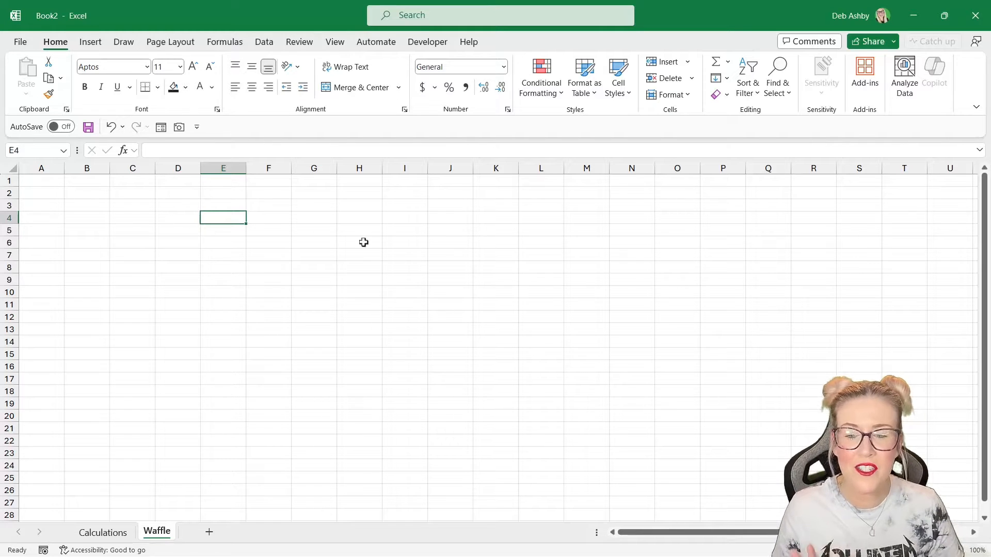
{"action": "left_click", "coordinate": [12, 168]}
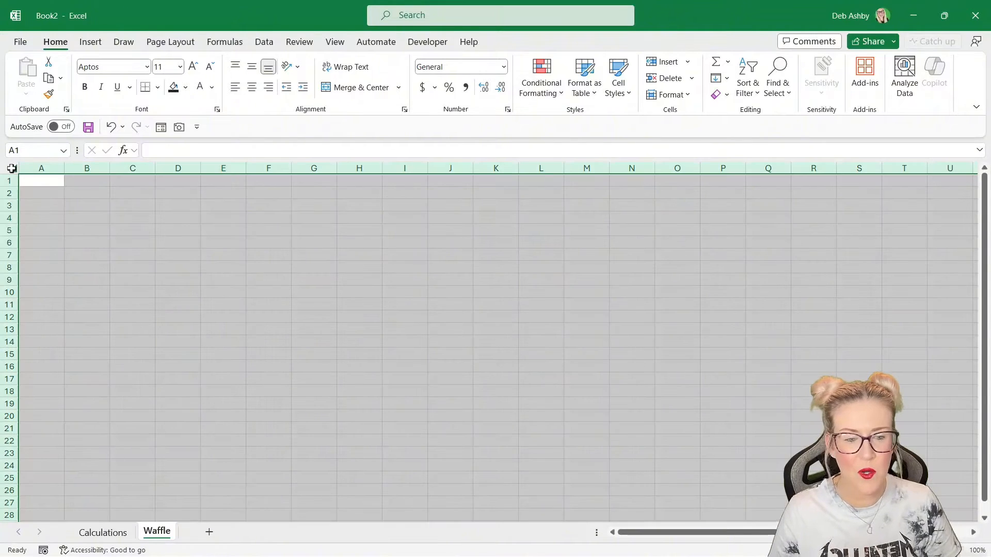
{"action": "left_click", "coordinate": [185, 87]}
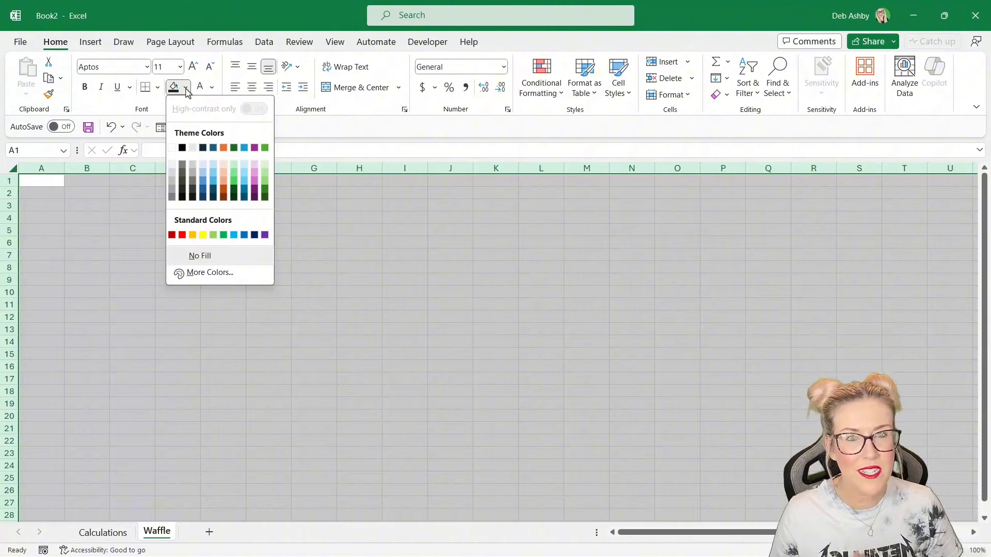
{"action": "left_click", "coordinate": [182, 191]}
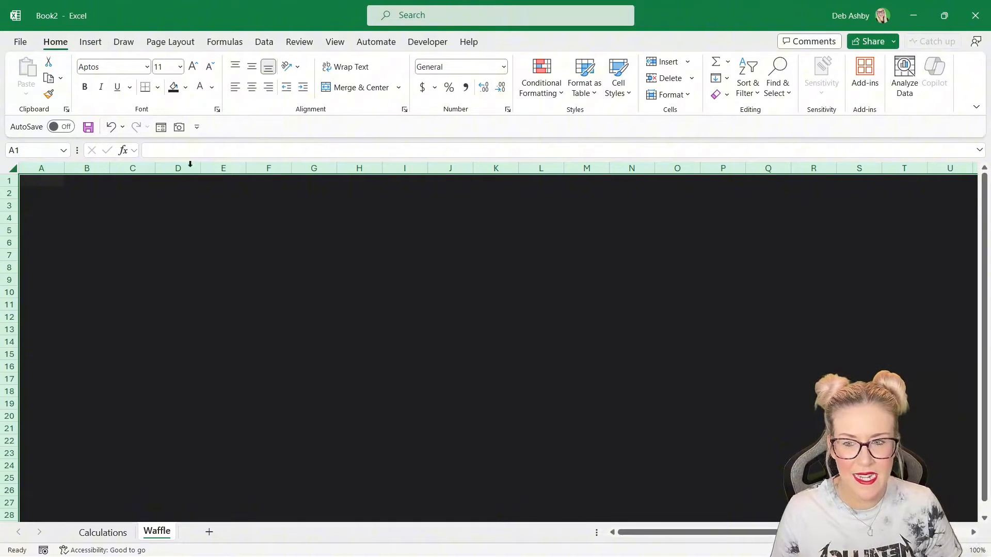
- Set the font color of all cells to white
{"action": "left_click", "coordinate": [212, 87]}
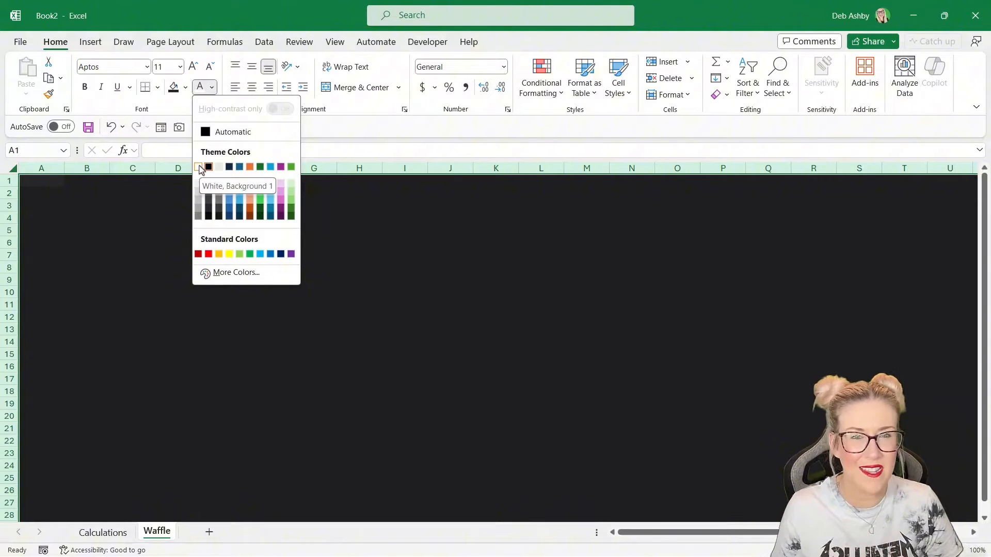
{"action": "left_click", "coordinate": [199, 167]}
{"action": "left_click", "coordinate": [39, 182]}
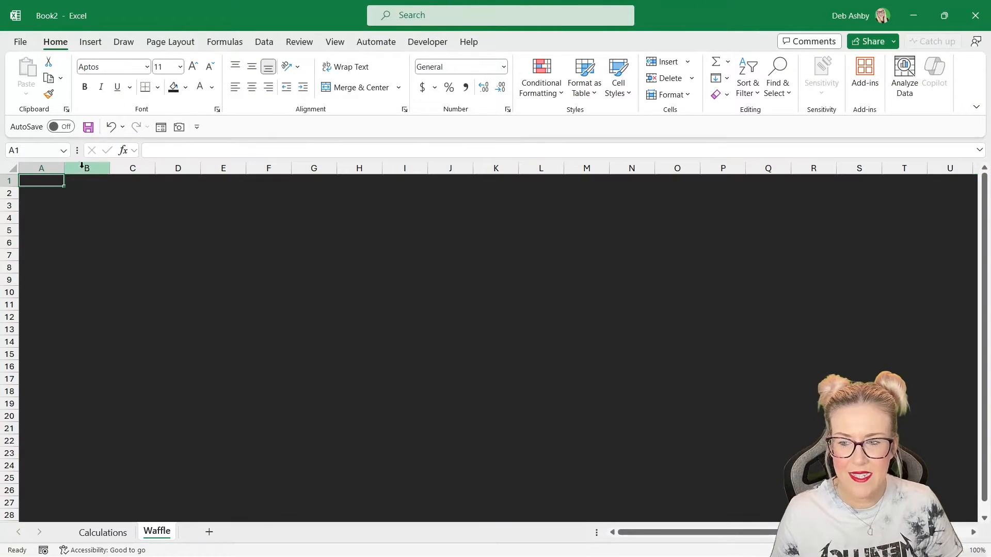
- Narrow column A to a width of about 1.60 (23 pixels)
{"action": "left_click_drag", "start_coordinate": [64, 169], "coordinate": [28, 175]}
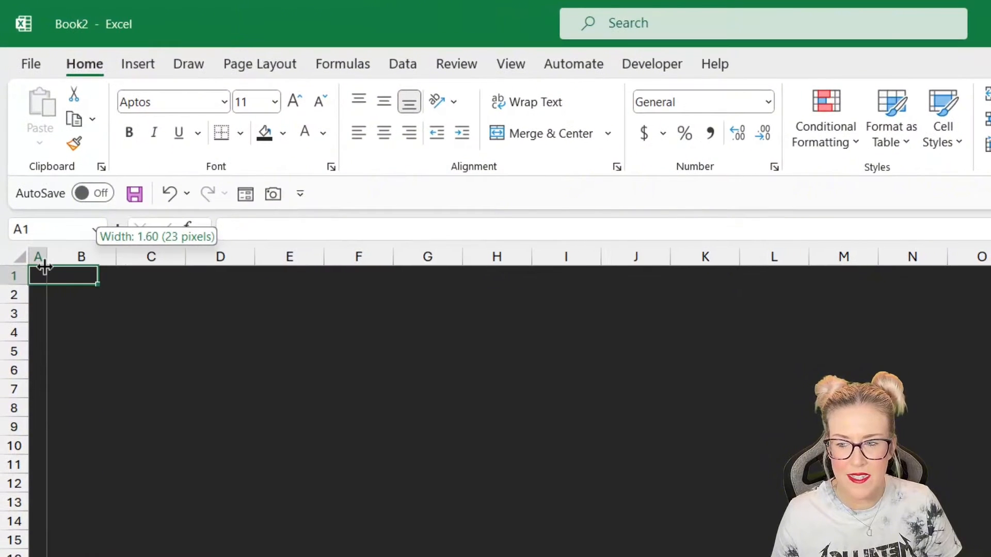
{"action": "left_click_drag", "start_coordinate": [45, 267], "coordinate": [45, 267]}
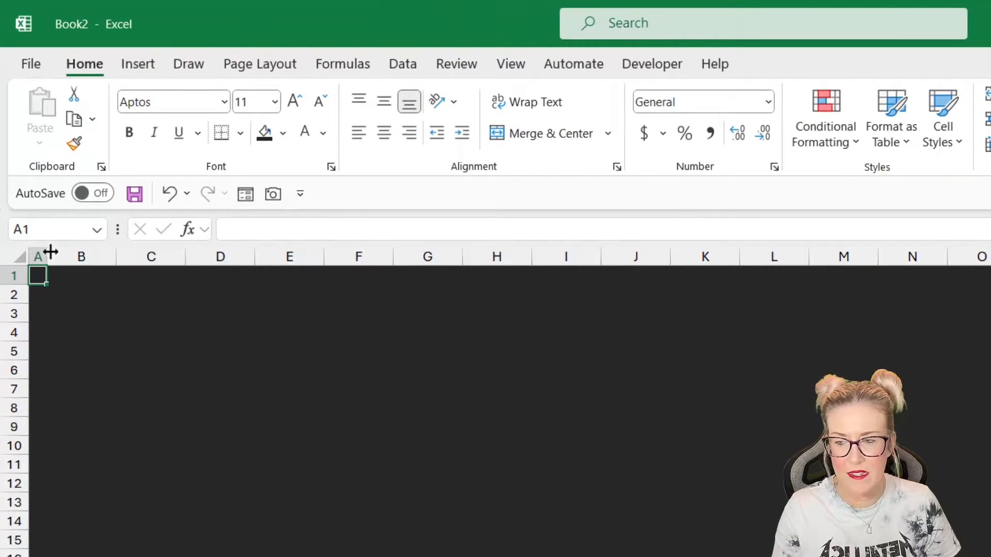
- Enter the title Waffle Charts in cell B1
{"action": "left_click", "coordinate": [79, 277]}
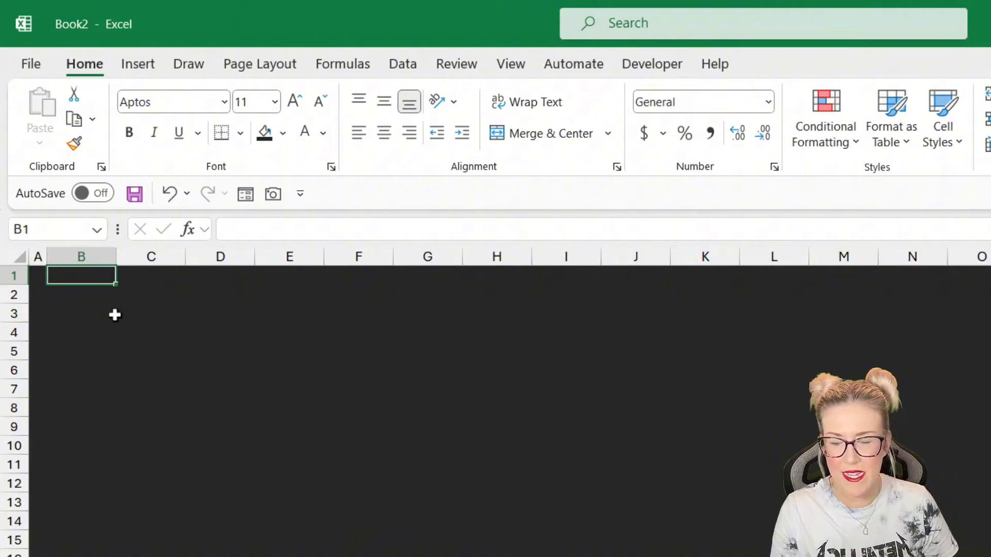
{"action": "type", "text": "Waff"}
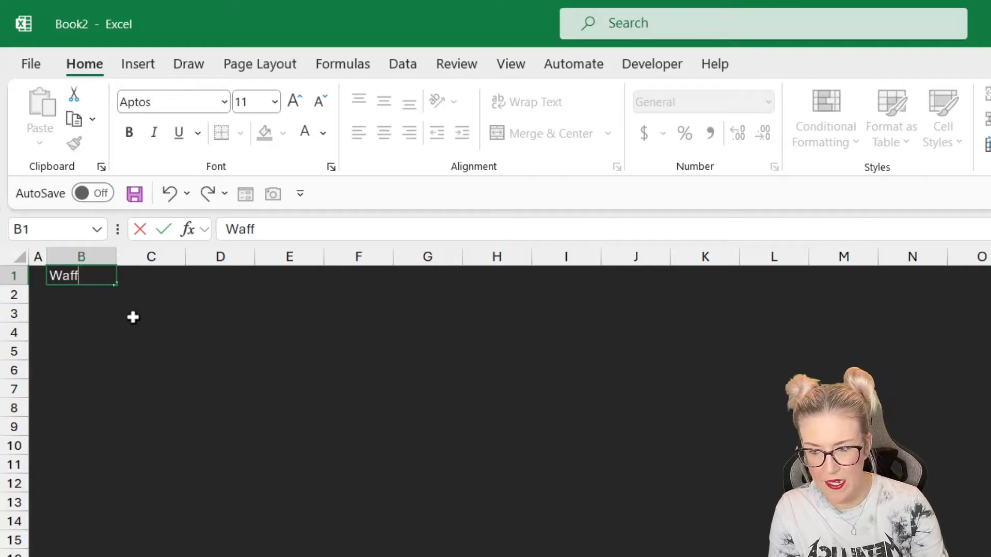
{"action": "type", "text": "le Chart"}
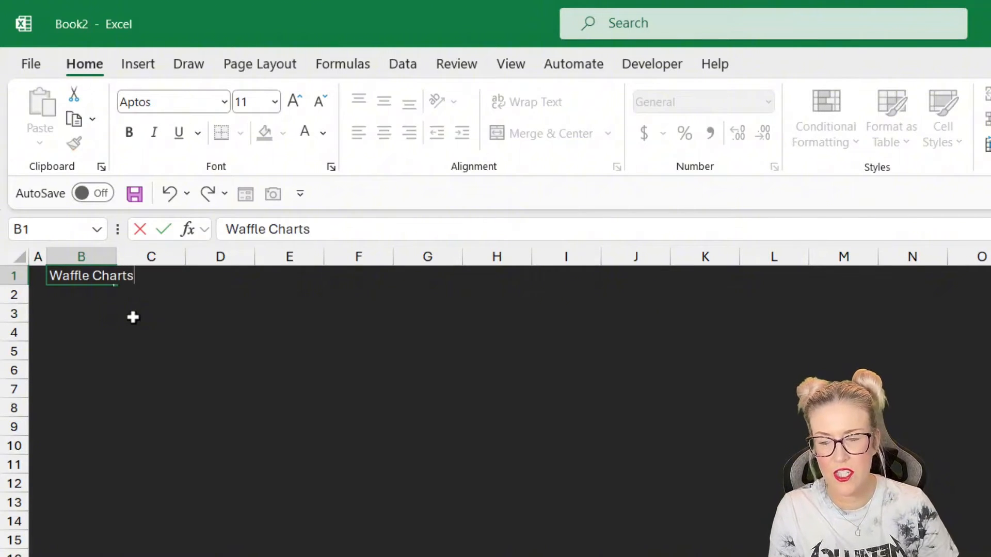
{"action": "type", "text": "s"}
{"action": "left_click", "coordinate": [133, 317]}
{"action": "left_click", "coordinate": [81, 277]}
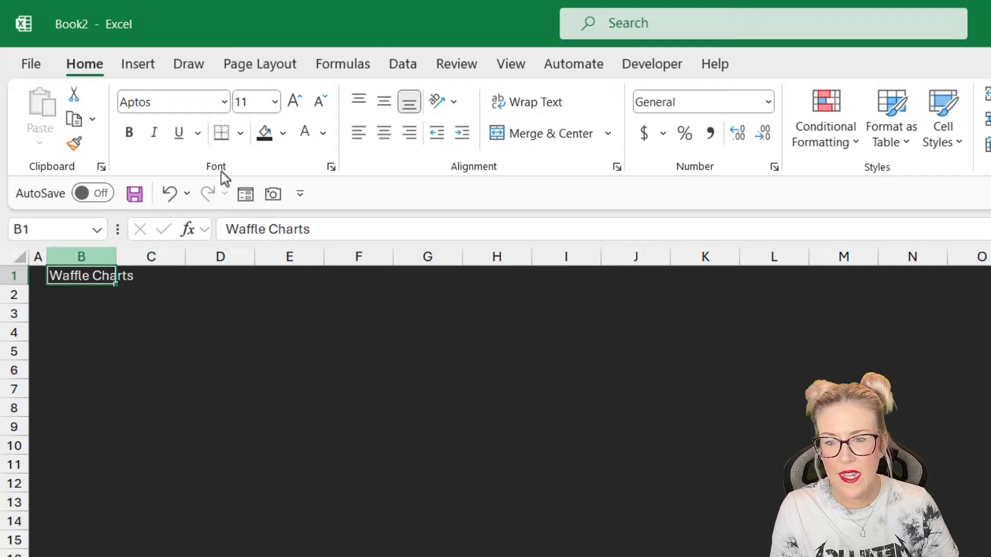
- Increase the title's font size to 14 and make it bold
{"action": "left_click", "coordinate": [295, 99]}
{"action": "left_click", "coordinate": [295, 100]}
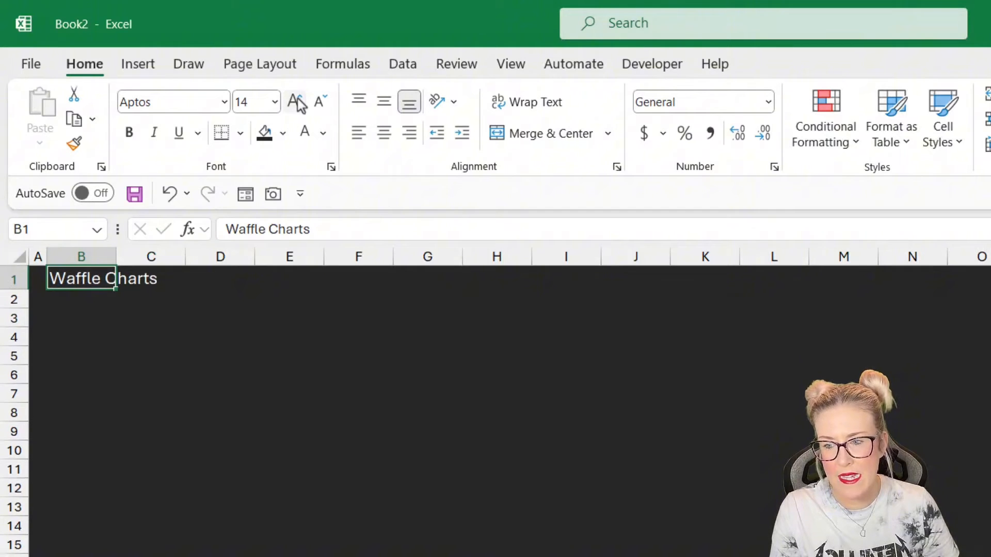
{"action": "left_click", "coordinate": [129, 132]}
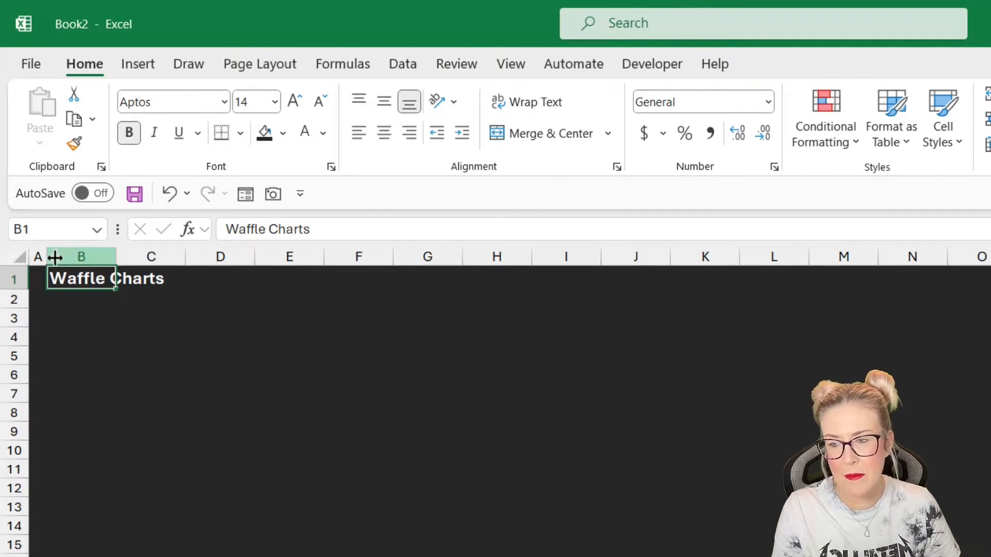
{"action": "left_click", "coordinate": [80, 335]}
{"action": "left_click", "coordinate": [78, 278]}
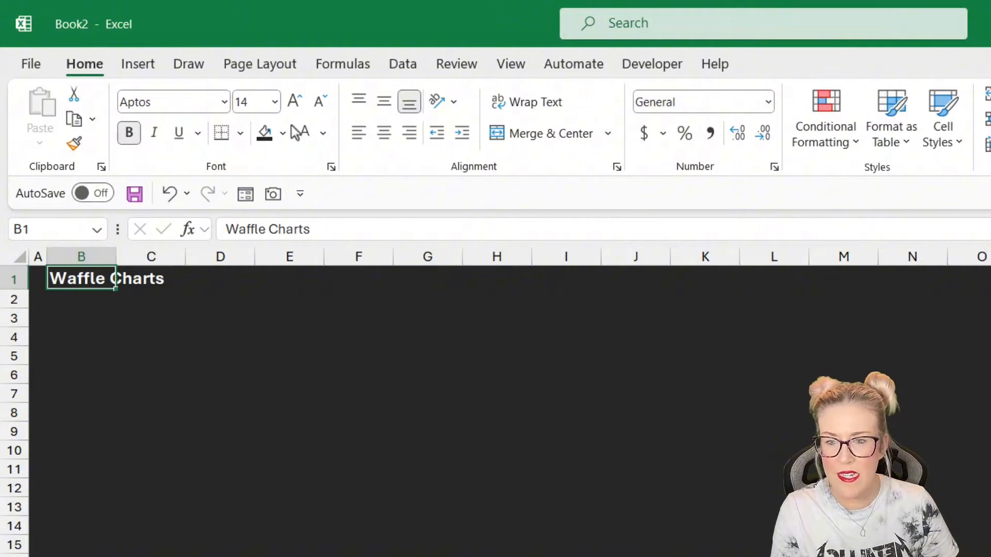
- Enlarge the Waffle Charts title's font by one more size
{"action": "left_click", "coordinate": [294, 100]}
{"action": "left_click", "coordinate": [161, 361]}
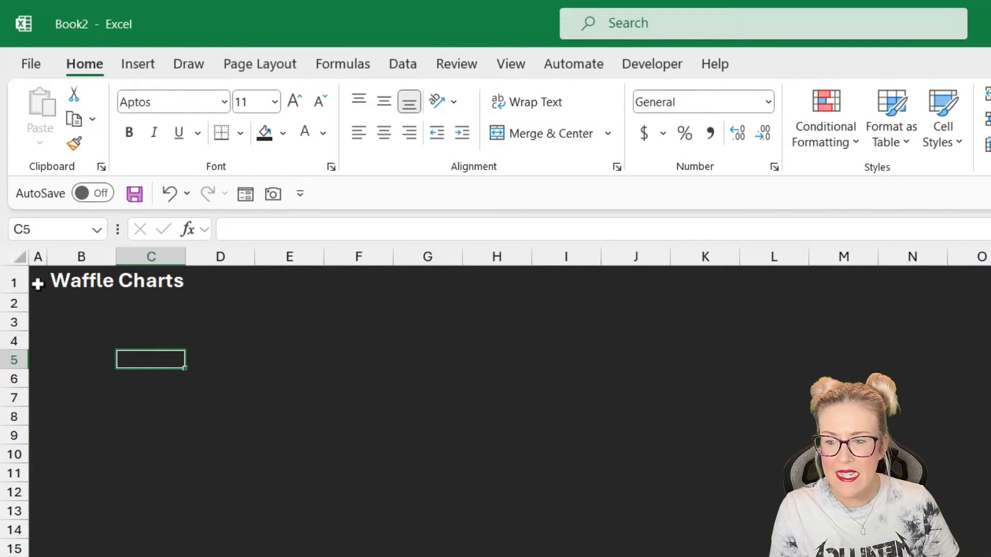
- Fill cell A1 with a light green color
{"action": "left_click", "coordinate": [37, 283]}
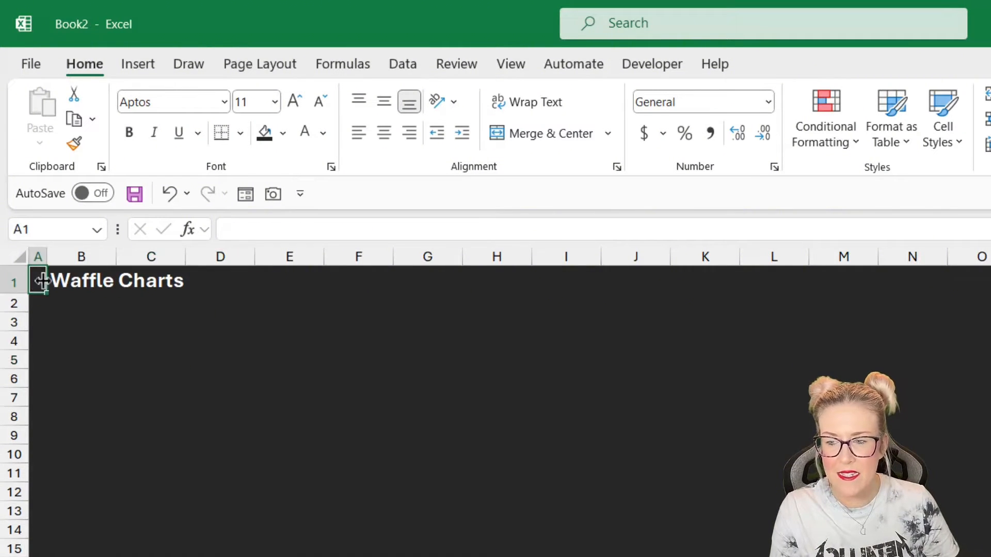
{"action": "left_click", "coordinate": [283, 132]}
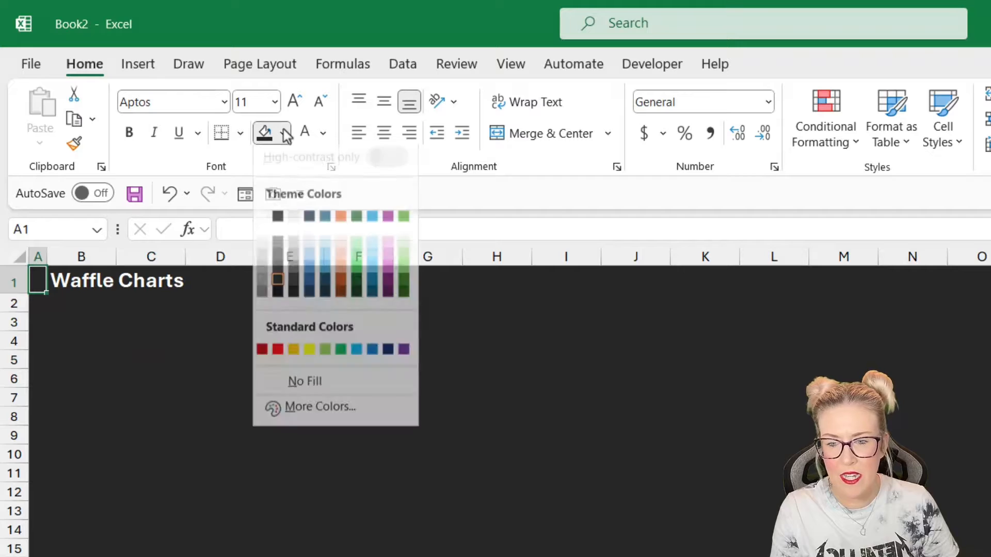
{"action": "left_click", "coordinate": [325, 358]}
{"action": "left_click", "coordinate": [215, 338]}
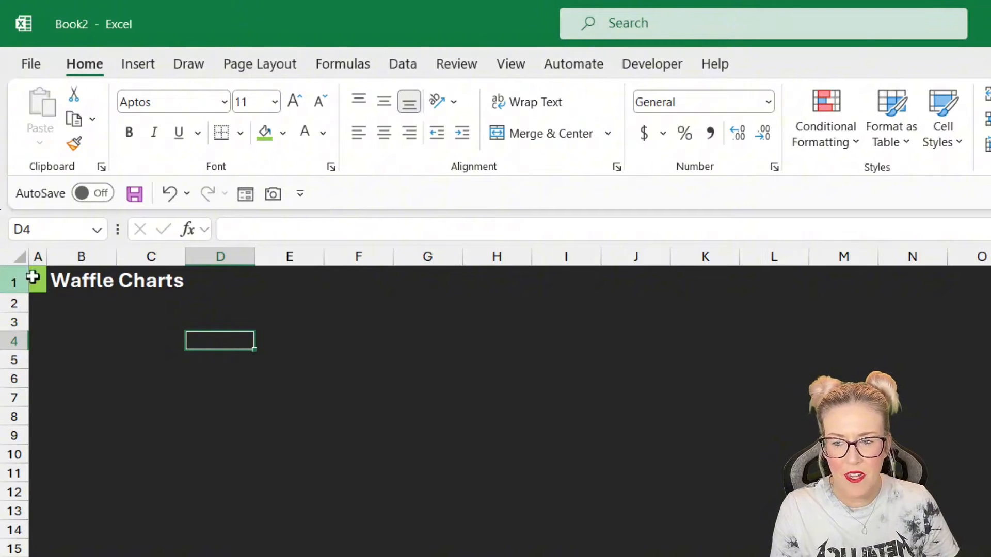
- Add a white bottom border across the whole of row 1
{"action": "left_click", "coordinate": [5, 279]}
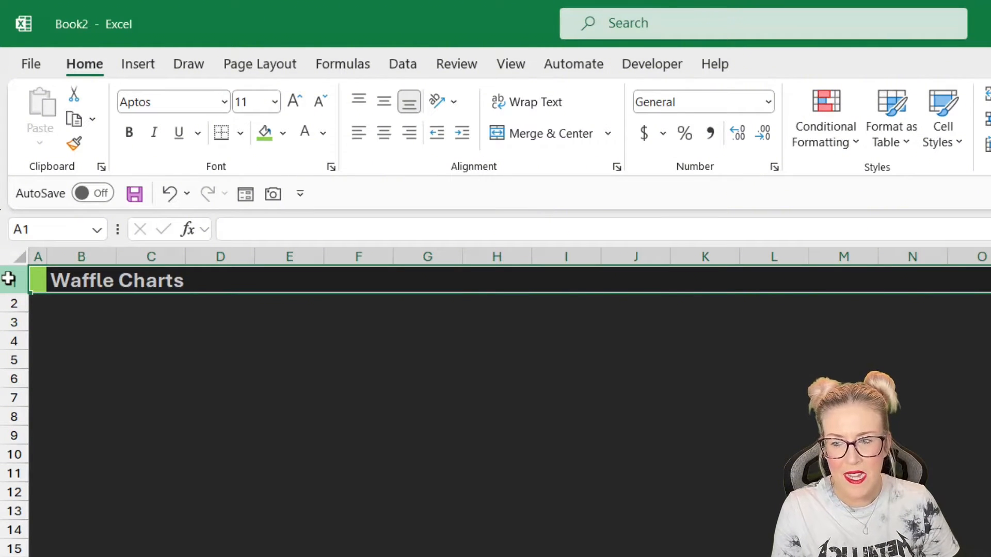
{"action": "left_click", "coordinate": [240, 136]}
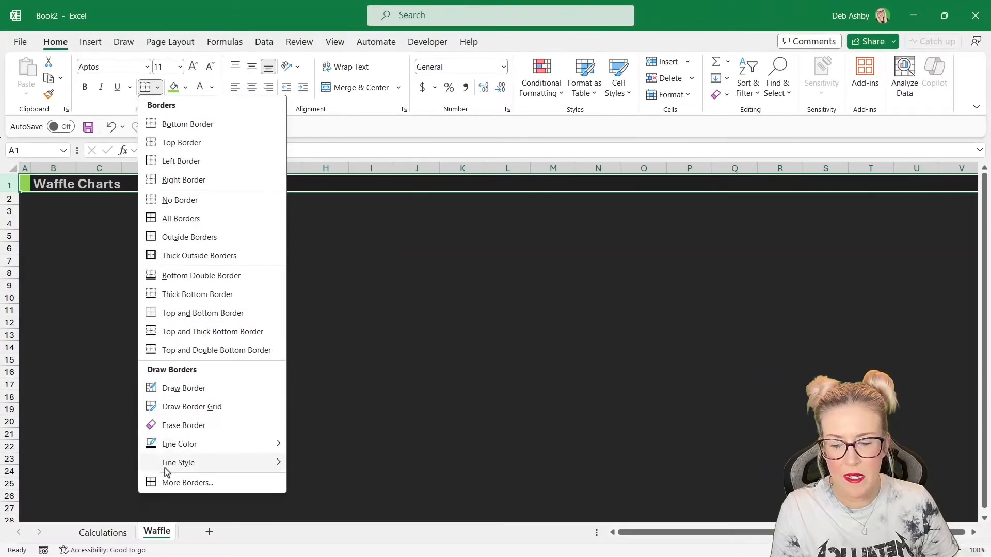
{"action": "left_click", "coordinate": [163, 482]}
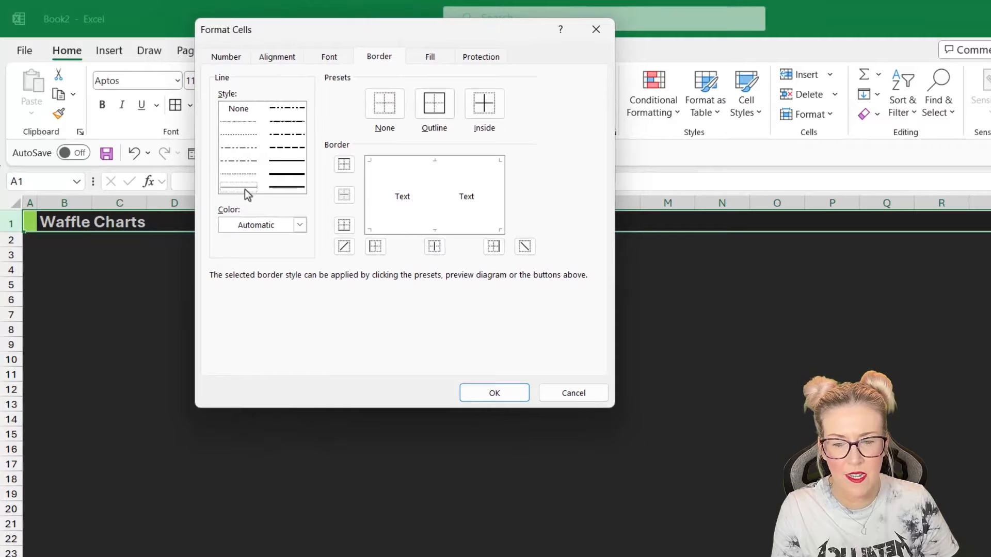
{"action": "left_click", "coordinate": [299, 225]}
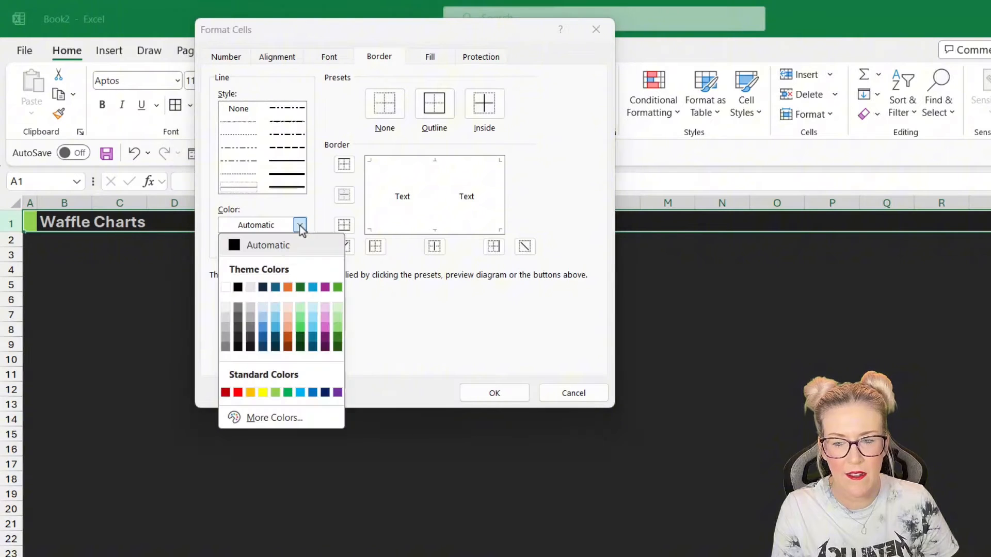
{"action": "left_click", "coordinate": [225, 287]}
{"action": "left_click", "coordinate": [405, 232]}
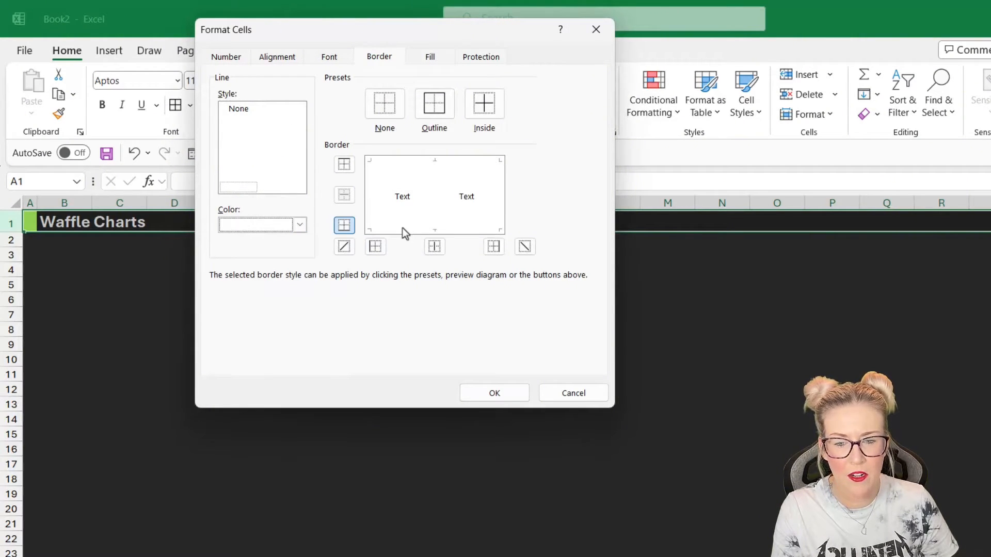
{"action": "left_click", "coordinate": [497, 395]}
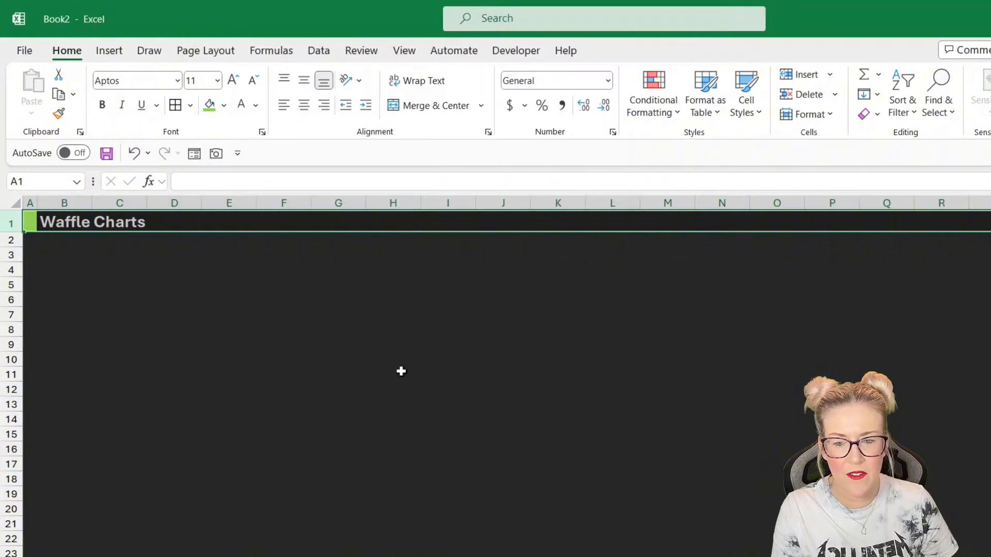
{"action": "left_click", "coordinate": [338, 329]}
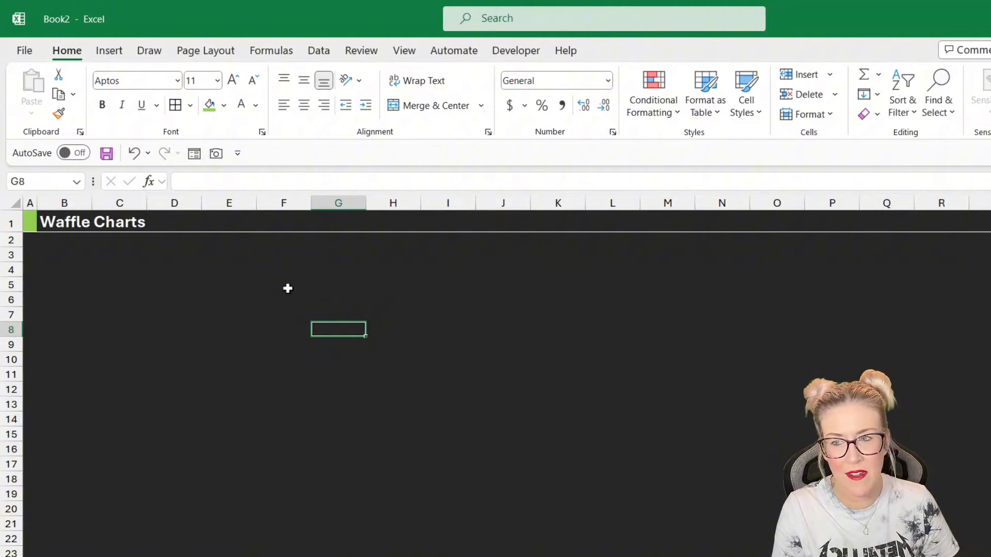
{"action": "left_click", "coordinate": [110, 52]}
{"action": "left_click", "coordinate": [876, 78]}
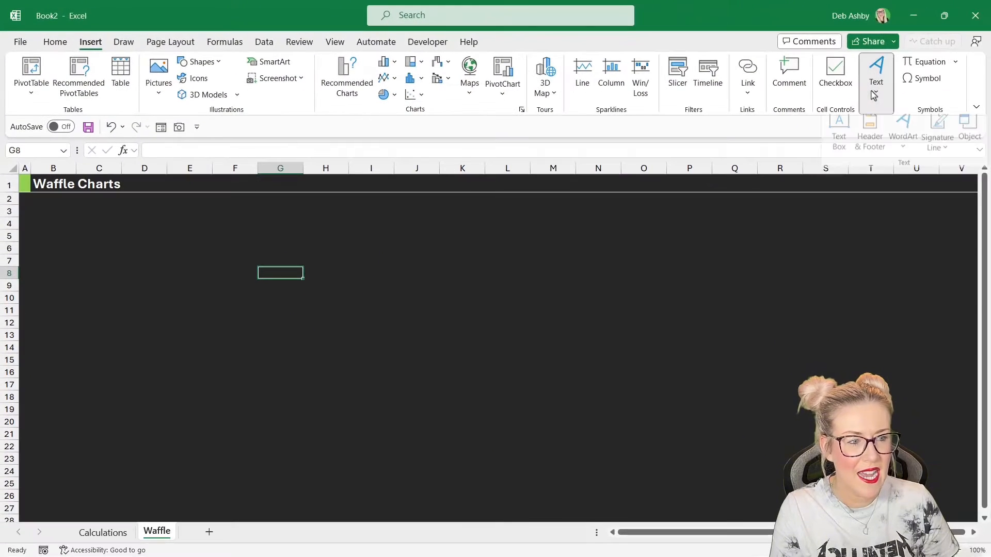
{"action": "left_click", "coordinate": [846, 119]}
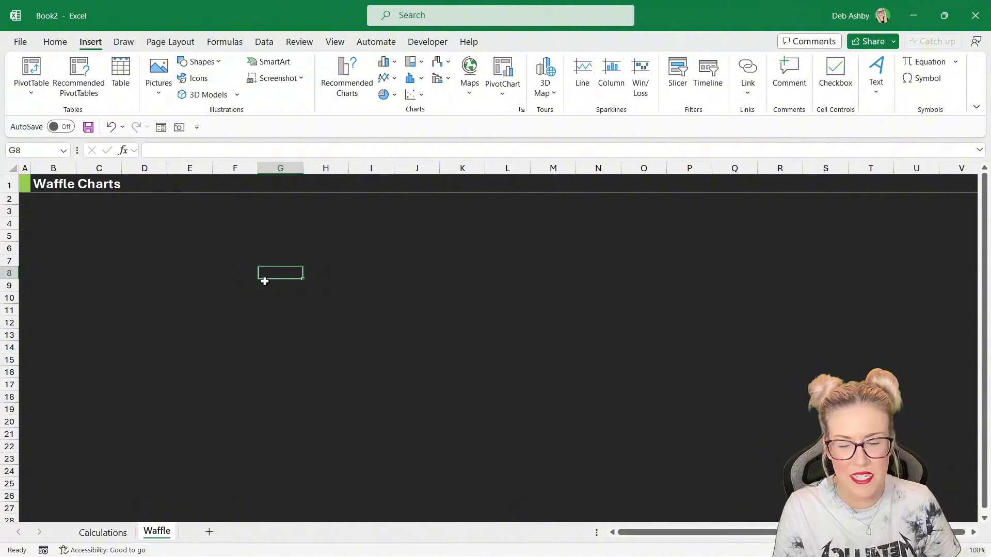
- Paste the description comparing Adult, Child, VIP and Platinum Concert Tickets into cell B3
{"action": "left_click", "coordinate": [54, 211]}
{"action": "key", "text": "ctrl+v"}
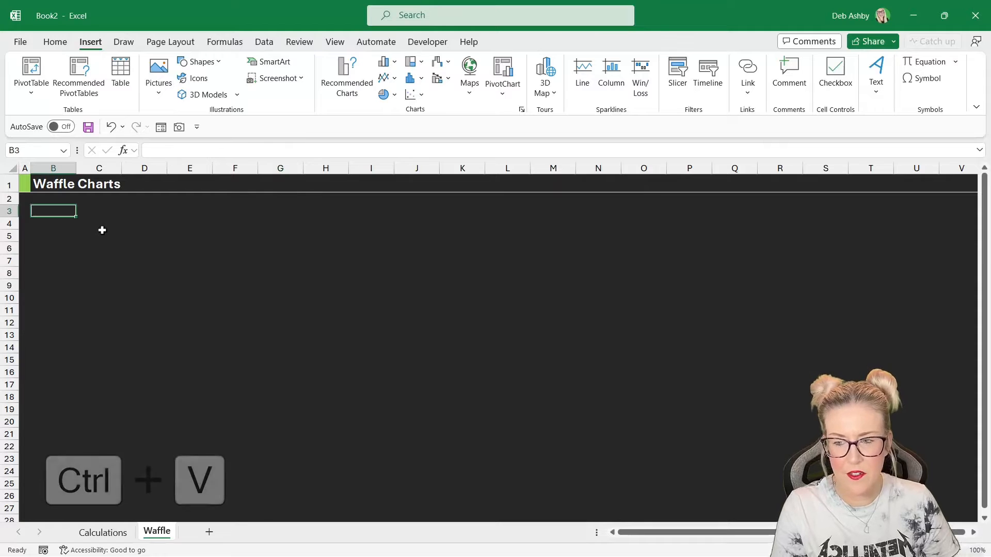
{"action": "left_click_drag", "start_coordinate": [147, 235], "coordinate": [145, 239]}
{"action": "left_click", "coordinate": [70, 262]}
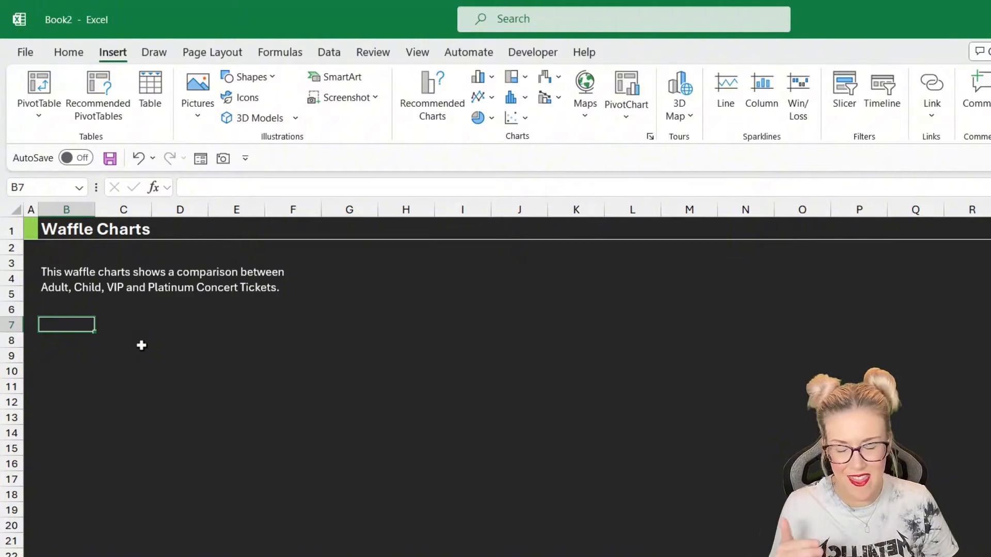
- Enter the label Select Month --> in cell B7
{"action": "type", "text": "Sele"}
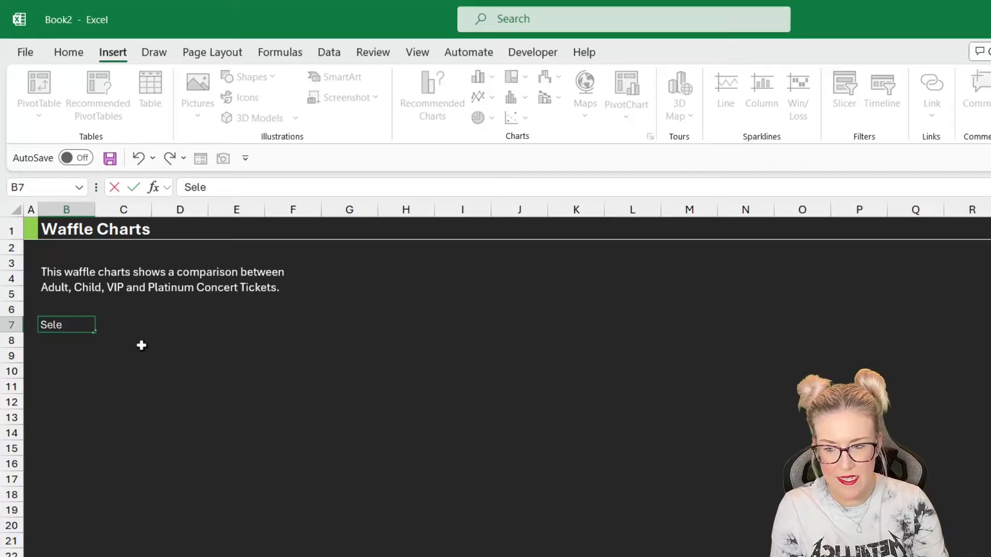
{"action": "type", "text": "ct Month"}
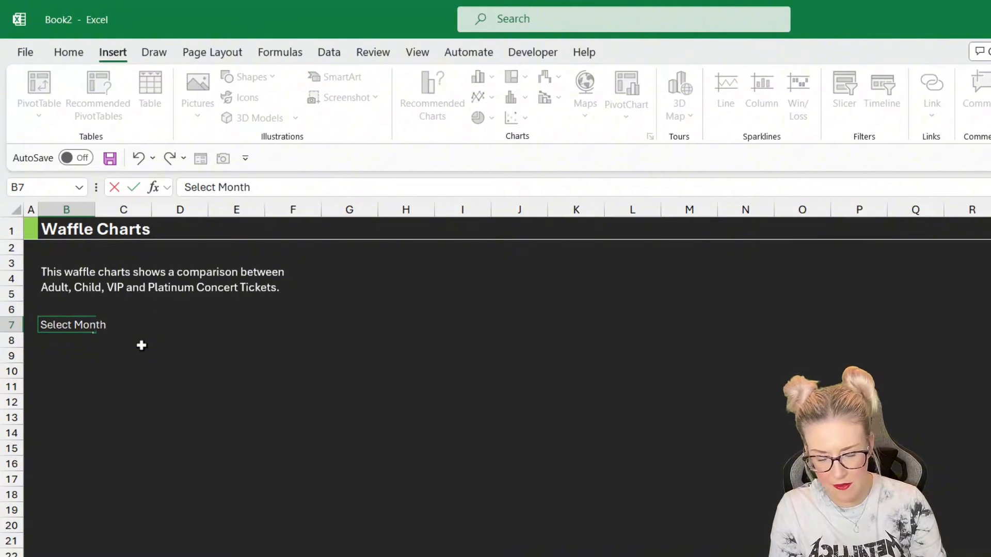
{"action": "type", "text": " --"}
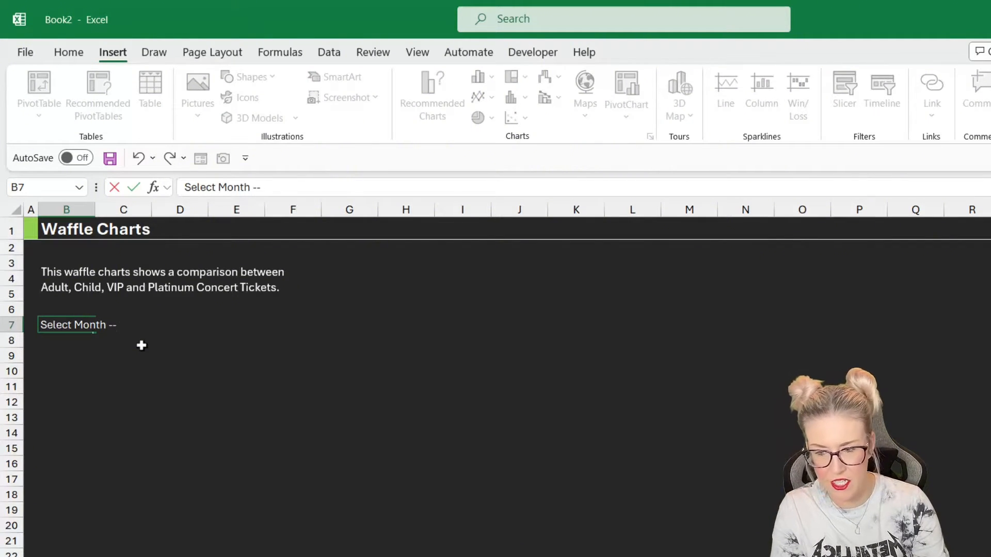
{"action": "type", "text": ">"}
{"action": "left_click", "coordinate": [217, 347]}
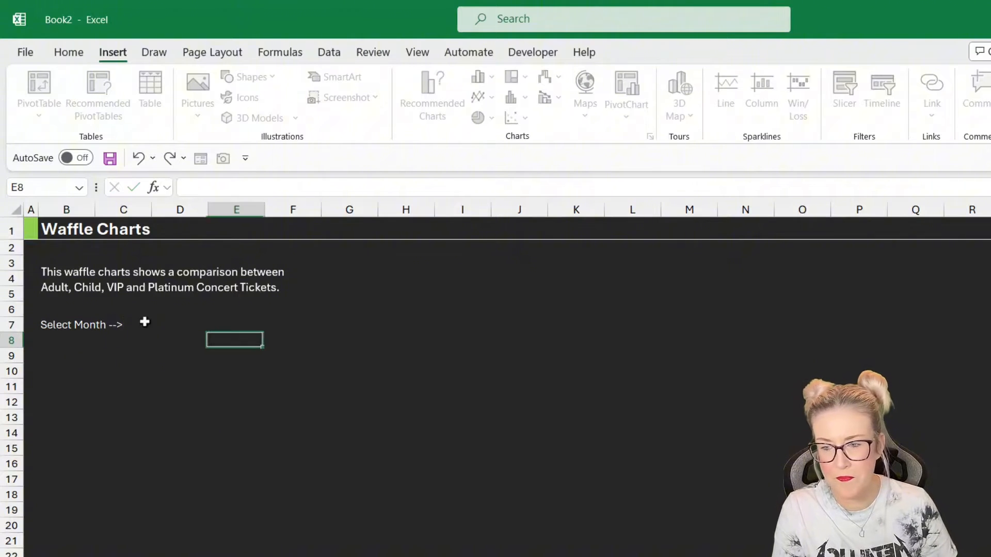
- Autofit column B to its contents and widen column C
{"action": "double_click", "coordinate": [95, 209]}
{"action": "left_click", "coordinate": [190, 335]}
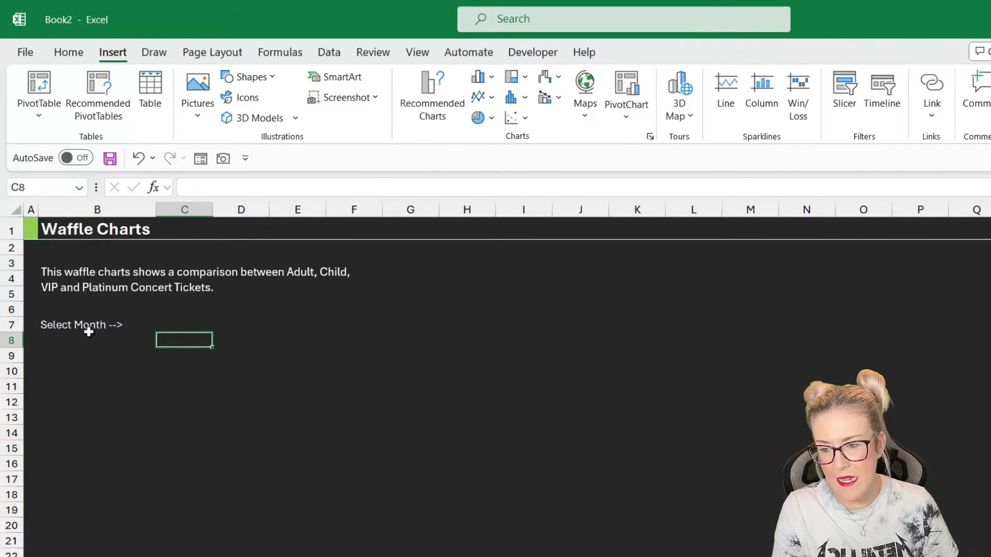
{"action": "left_click", "coordinate": [137, 325]}
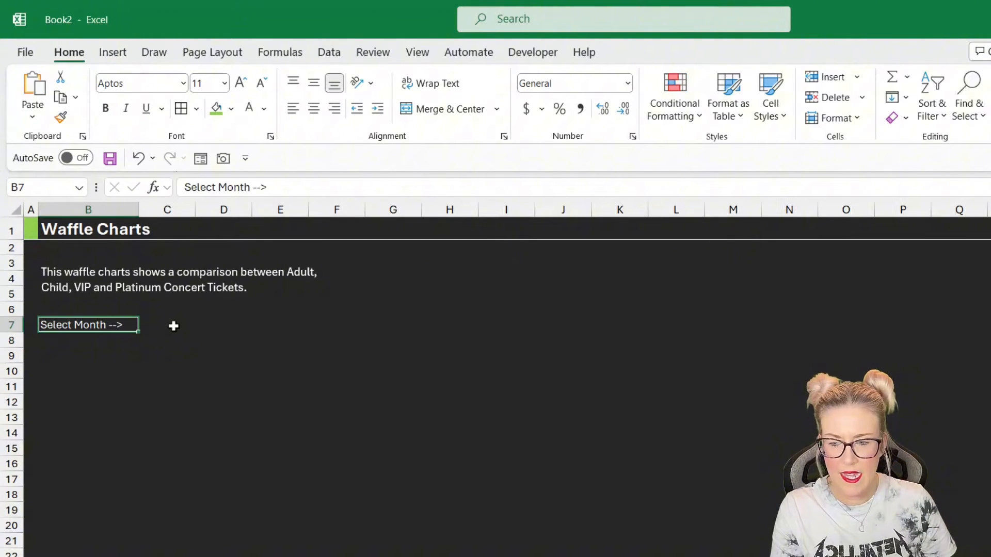
{"action": "left_click", "coordinate": [173, 325]}
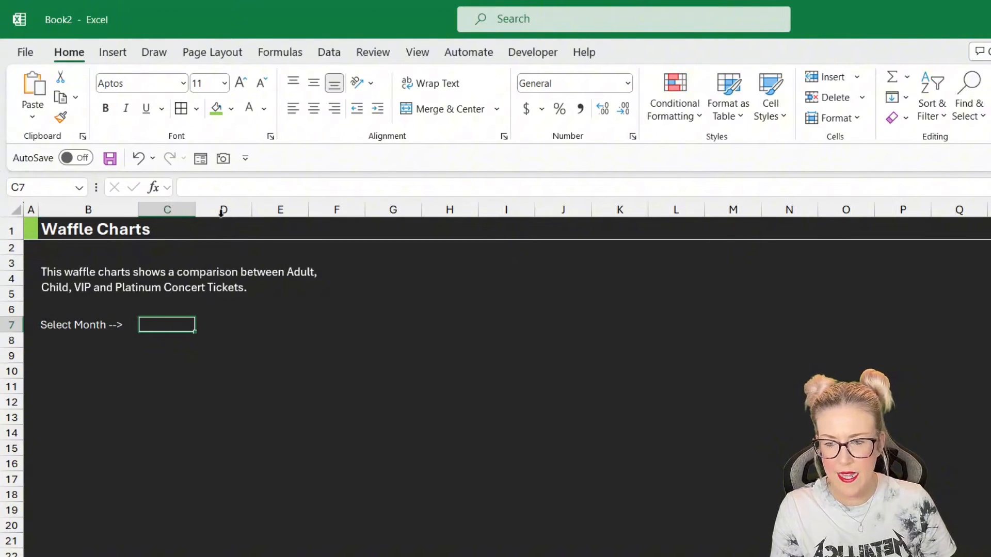
{"action": "left_click_drag", "start_coordinate": [200, 210], "coordinate": [225, 208]}
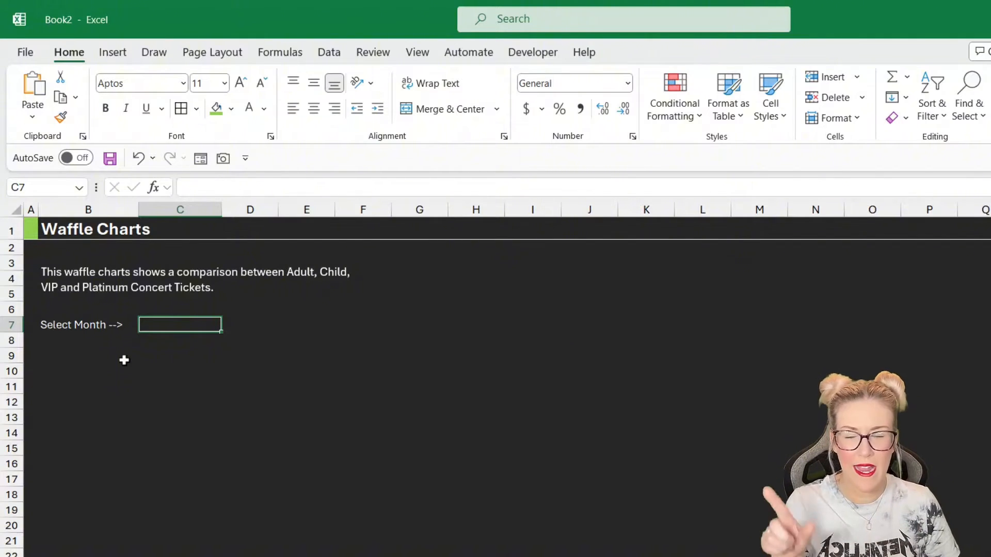
- Give cell C7 a thin white outline border
{"action": "left_click", "coordinate": [196, 109]}
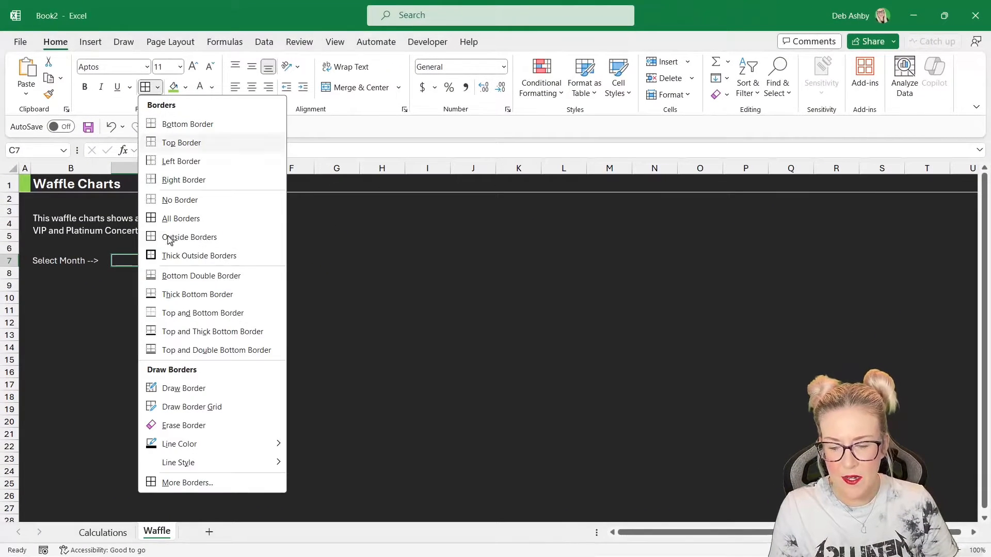
{"action": "left_click", "coordinate": [182, 483]}
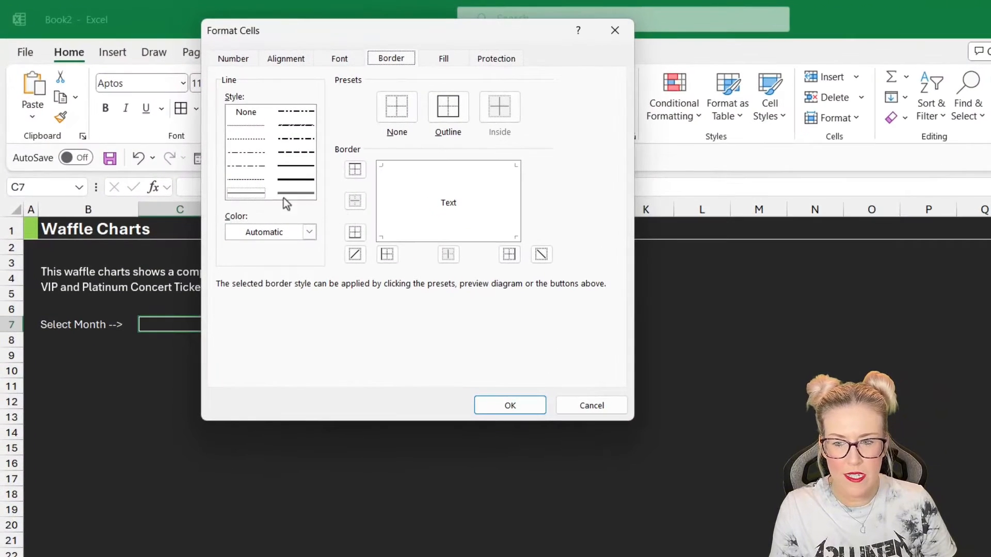
{"action": "left_click", "coordinate": [240, 193]}
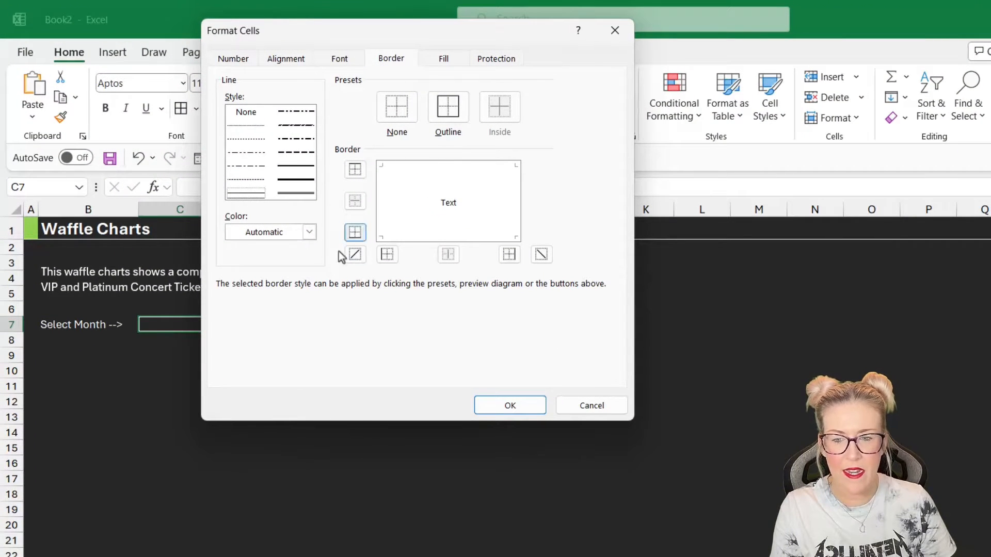
{"action": "left_click", "coordinate": [306, 234]}
{"action": "left_click", "coordinate": [234, 295]}
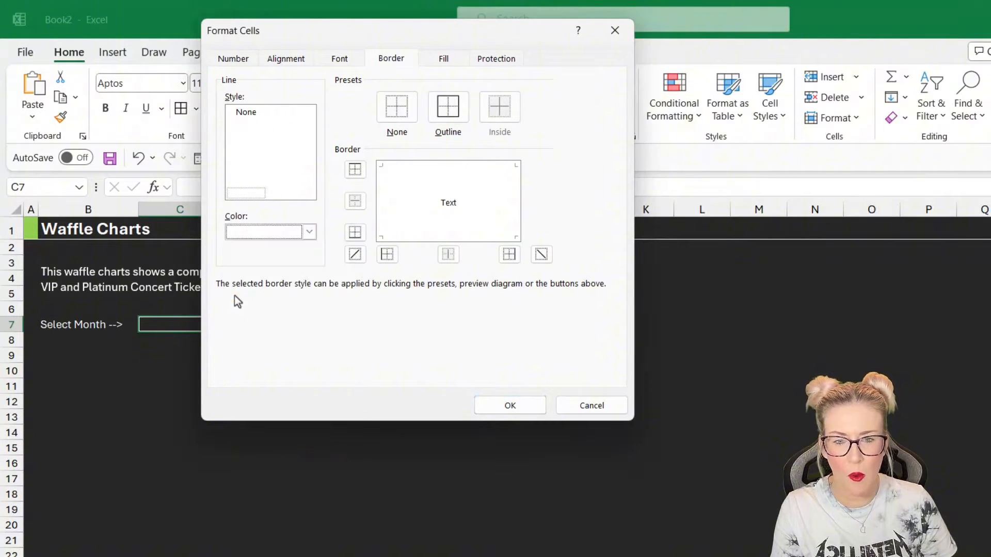
{"action": "left_click", "coordinate": [447, 106]}
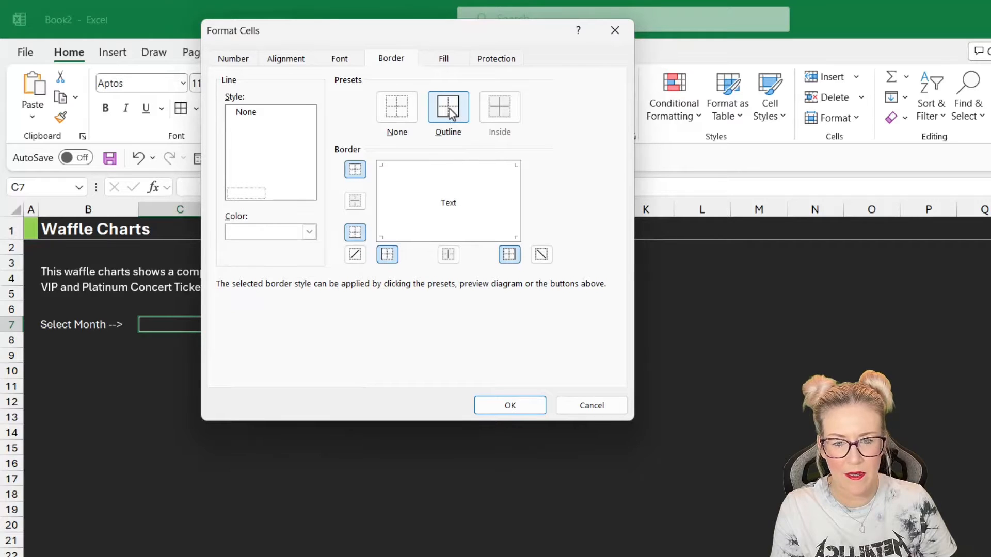
{"action": "left_click", "coordinate": [506, 405]}
{"action": "left_click", "coordinate": [338, 372]}
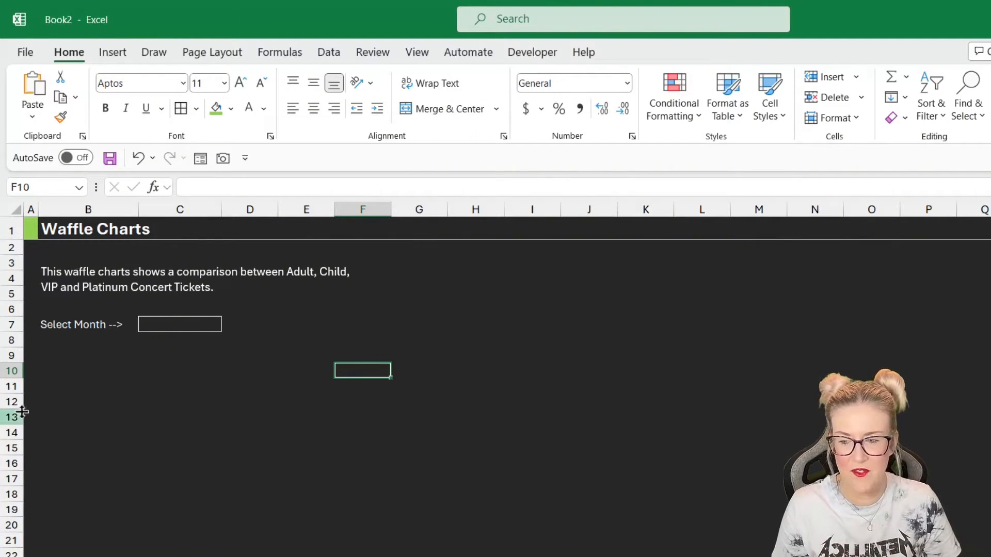
- Paste the Color Palette block with hex codes #EF566A, #C06299, #916EC8 and #627AF7 starting at B10
{"action": "left_click", "coordinate": [70, 375]}
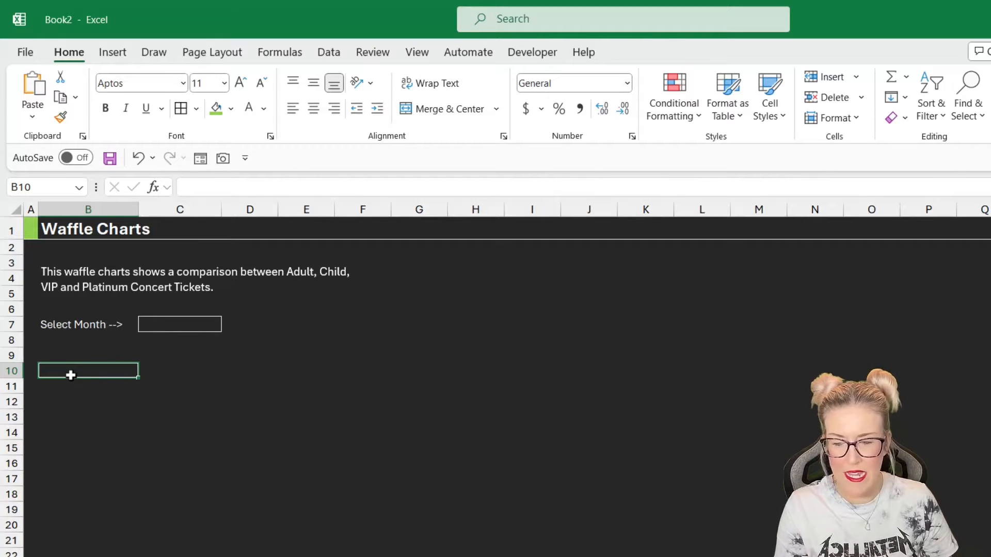
{"action": "type", "text": "Color Palette  #EF566A #C06299 #916EC8 #627AF7"}
{"action": "left_click", "coordinate": [269, 448]}
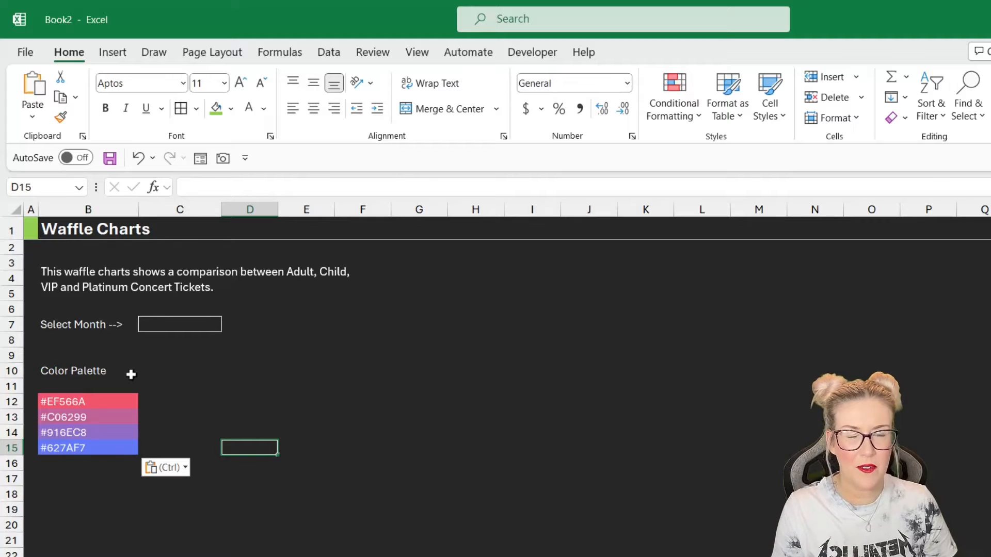
- Examine the hex codes of the four palette color cells
{"action": "left_click", "coordinate": [115, 400]}
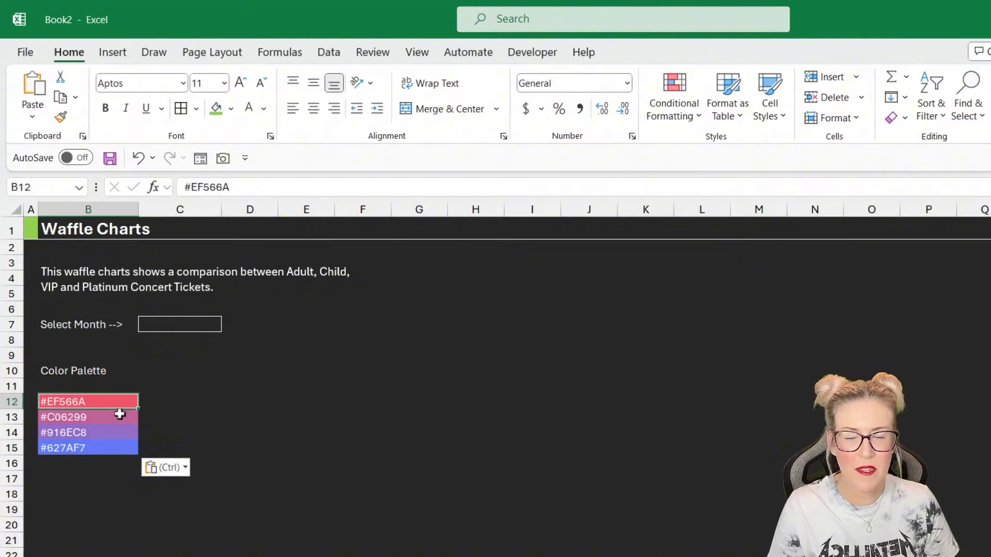
{"action": "left_click", "coordinate": [118, 415]}
{"action": "left_click", "coordinate": [111, 431]}
{"action": "left_click", "coordinate": [112, 446]}
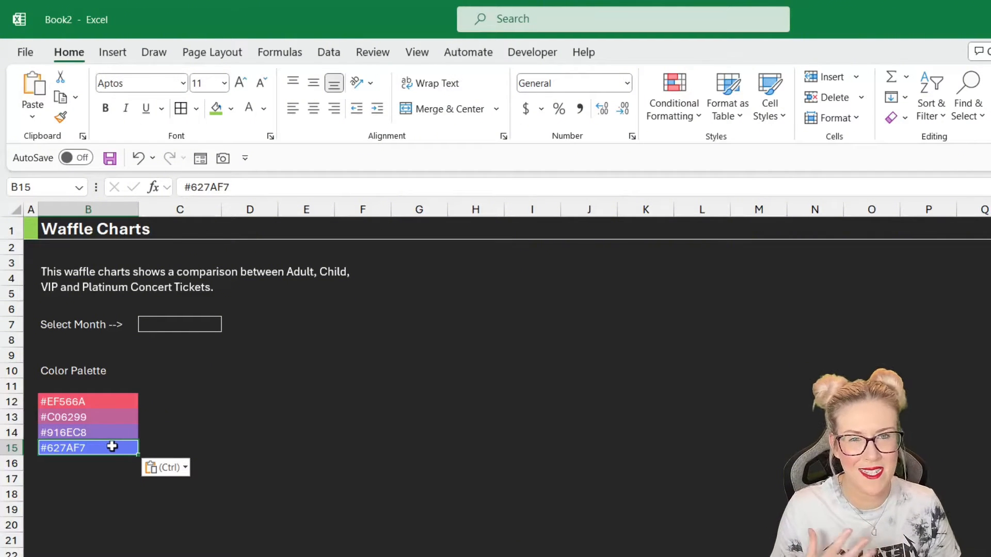
{"action": "left_click", "coordinate": [96, 401]}
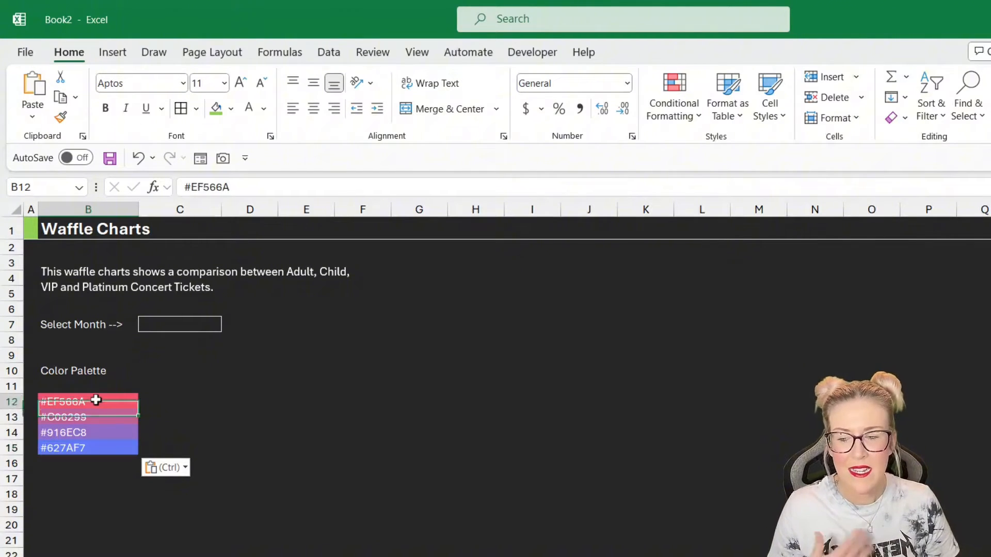
{"action": "left_click", "coordinate": [82, 417]}
{"action": "left_click", "coordinate": [86, 433]}
{"action": "left_click", "coordinate": [89, 447]}
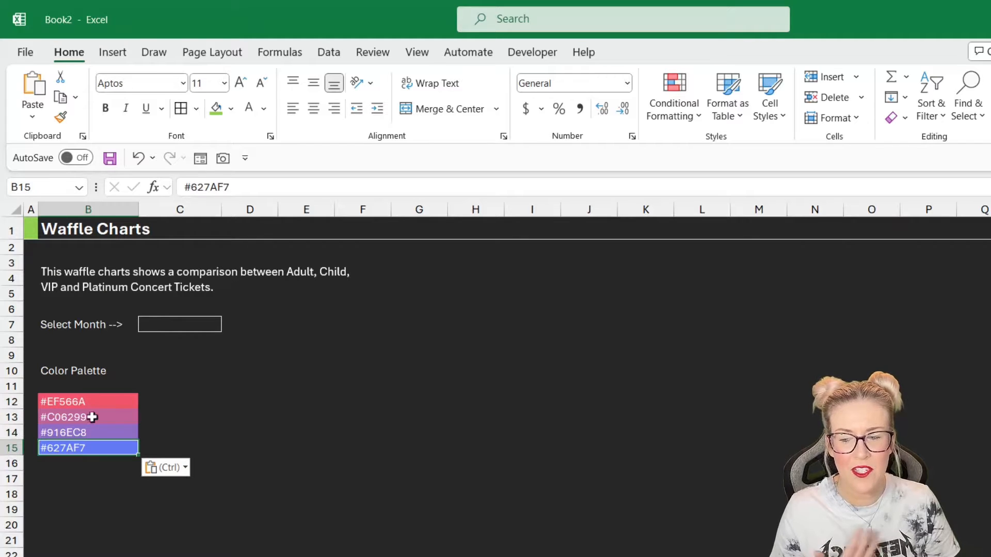
{"action": "left_click", "coordinate": [83, 400]}
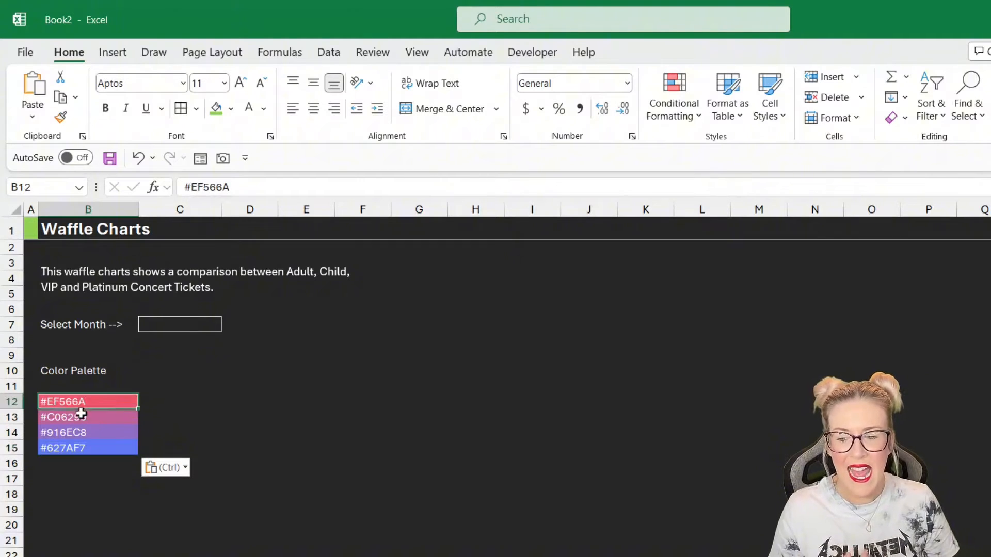
- Check the hex codes of the remaining three palette color cells
{"action": "left_click", "coordinate": [83, 416]}
{"action": "left_click", "coordinate": [84, 433]}
{"action": "left_click", "coordinate": [85, 448]}
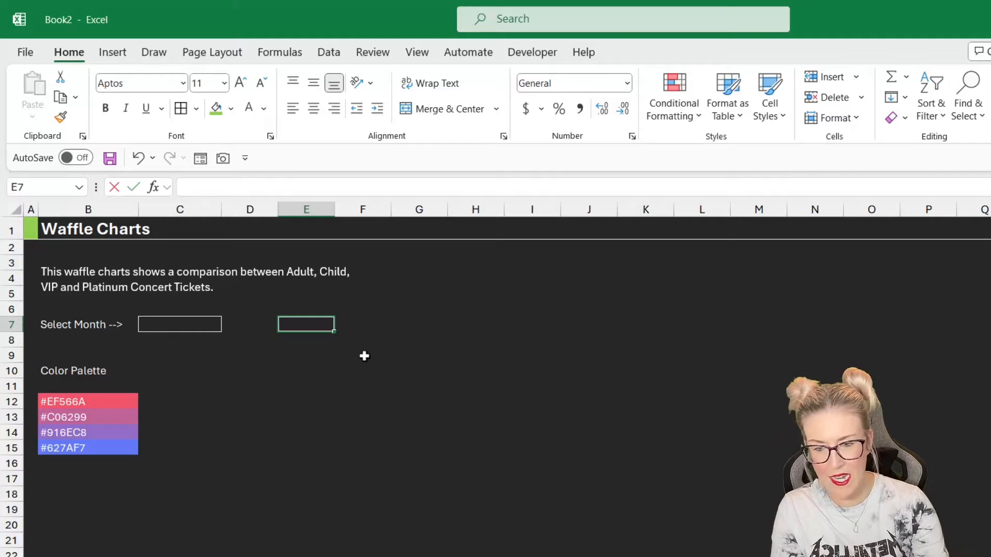
- Enter =SEQUENCE(10,10,1,1) in E7 to spill a 10 by 10 grid of numbers
{"action": "type", "text": "=SEQUEC"}
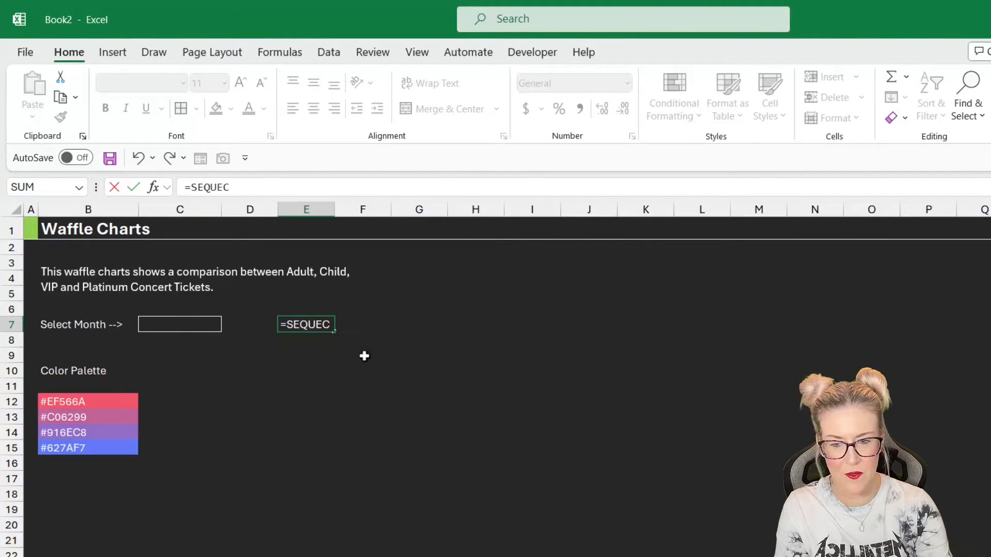
{"action": "key", "text": "BackSpace"}
{"action": "key", "text": "Tab"}
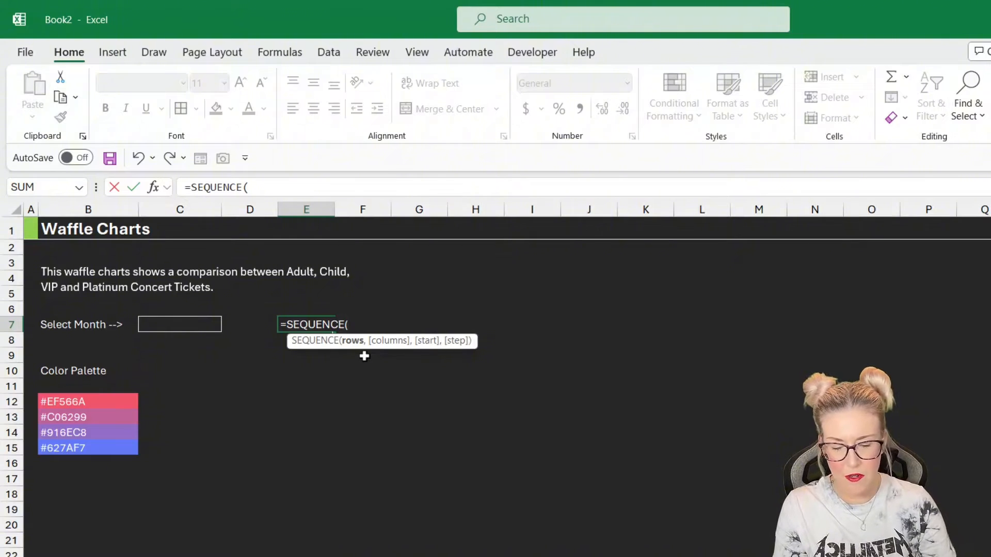
{"action": "type", "text": "10"}
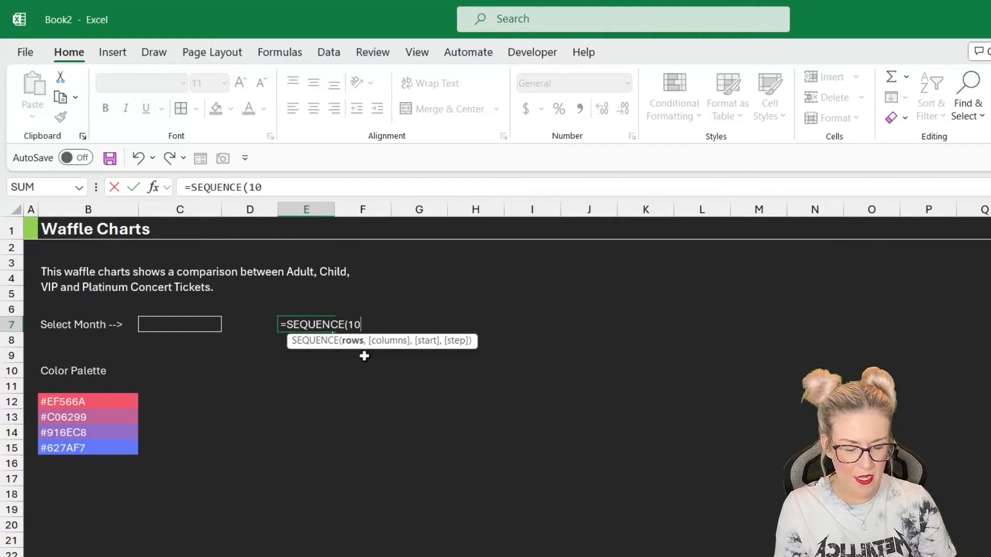
{"action": "type", "text": ",10"}
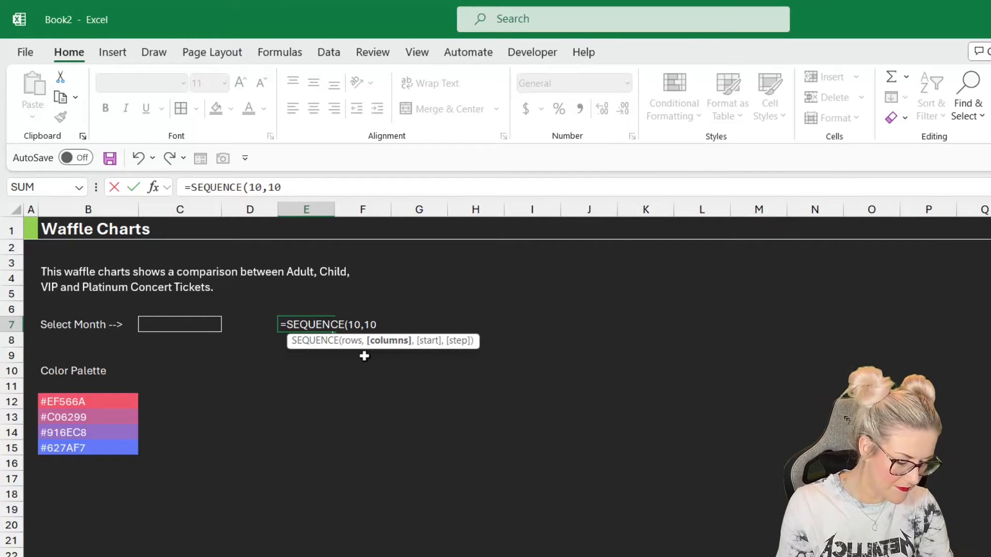
{"action": "type", "text": ",1"}
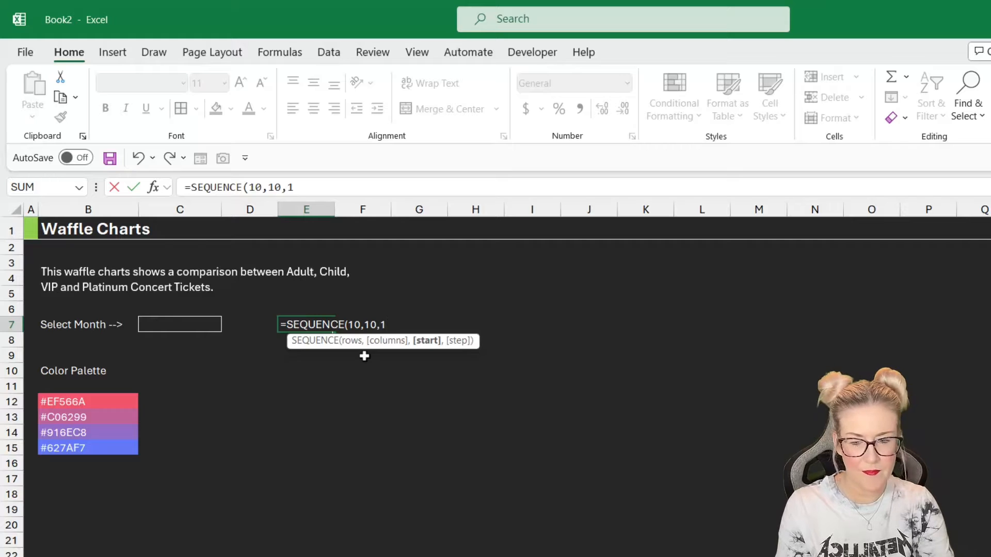
{"action": "type", "text": ",1"}
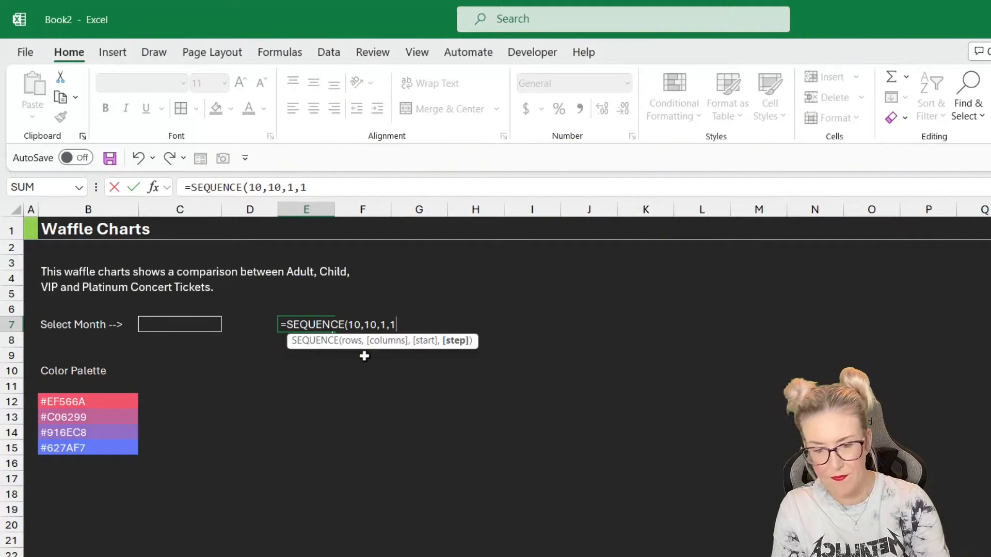
{"action": "type", "text": ")"}
{"action": "key", "text": "ctrl+Return"}
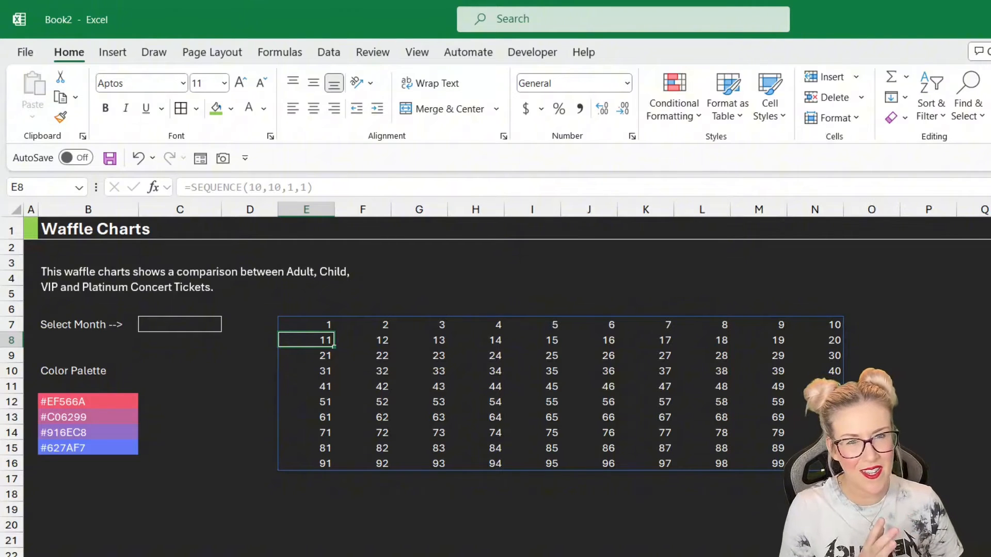
- Wrap the E7 formula in SORT with descending order: =SORT(SEQUENCE(10,10,1,1),,-1)
{"action": "left_click", "coordinate": [321, 325]}
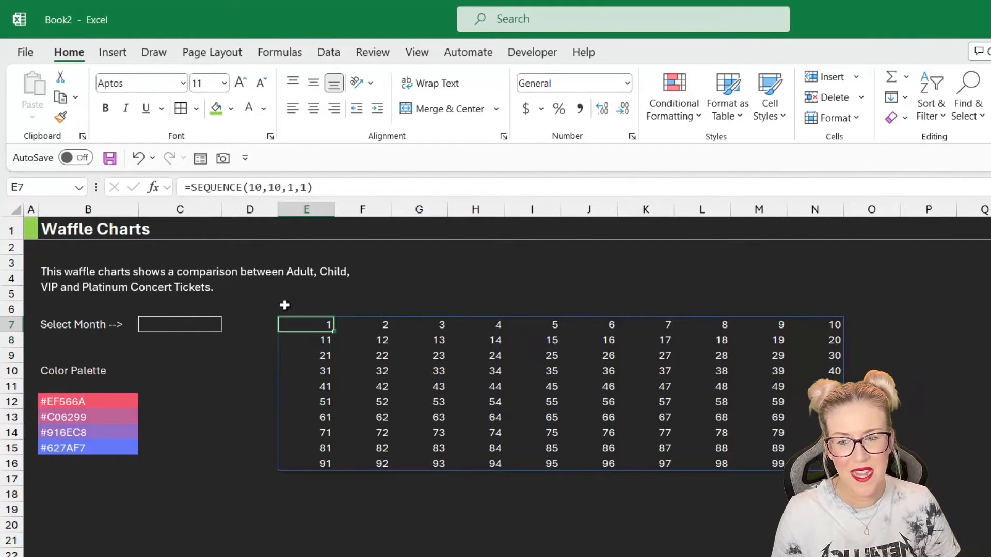
{"action": "left_click", "coordinate": [191, 189]}
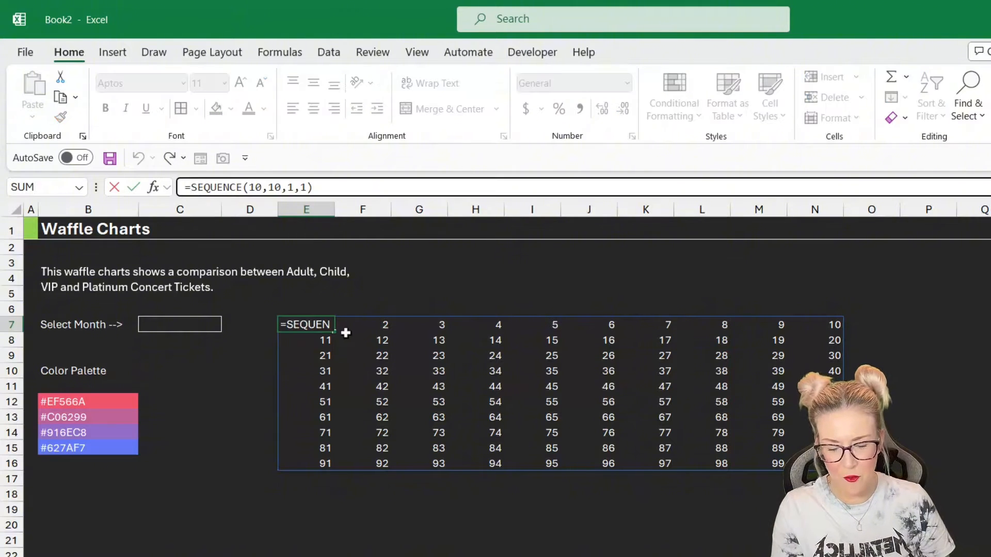
{"action": "type", "text": "SORT("}
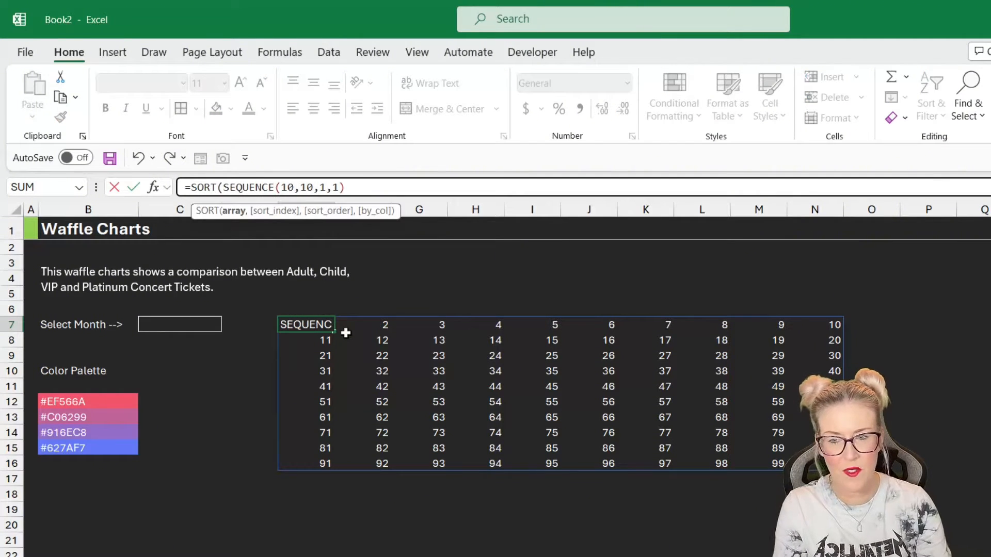
{"action": "left_click", "coordinate": [235, 213]}
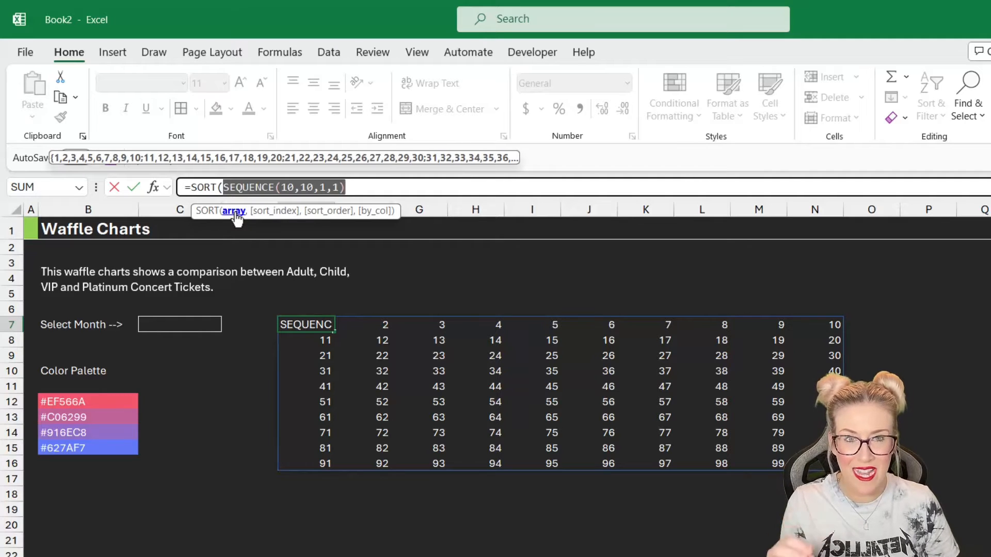
{"action": "left_click", "coordinate": [363, 186]}
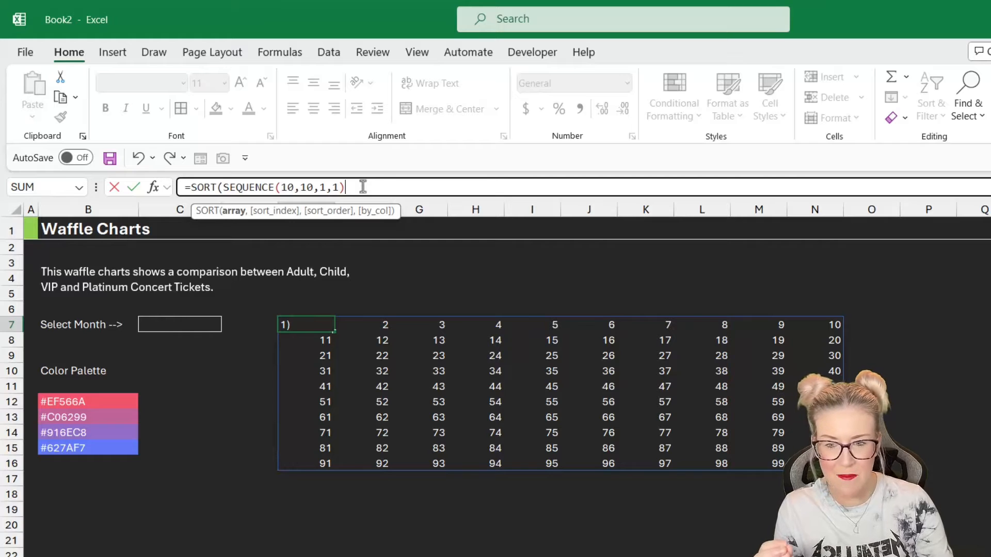
{"action": "type", "text": ",,"}
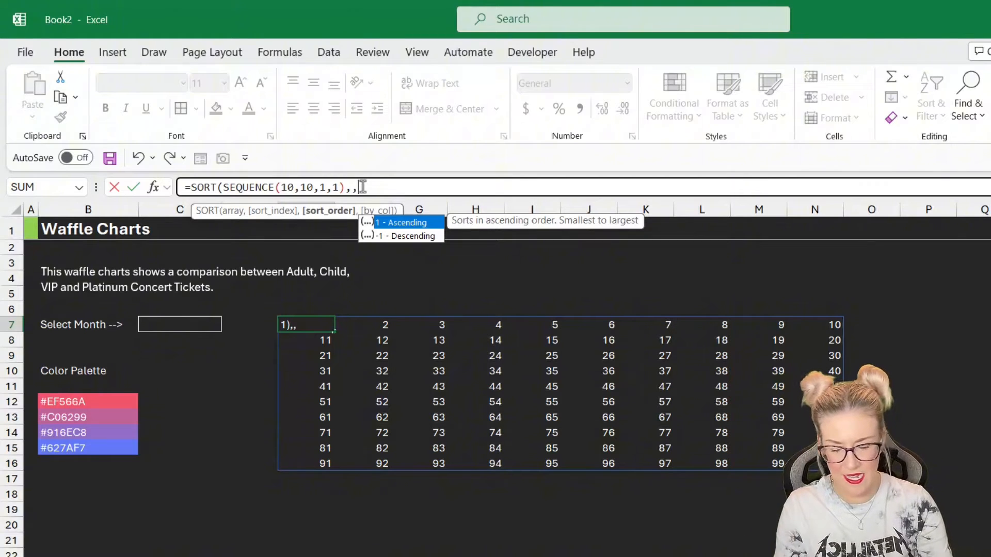
{"action": "type", "text": "-1"}
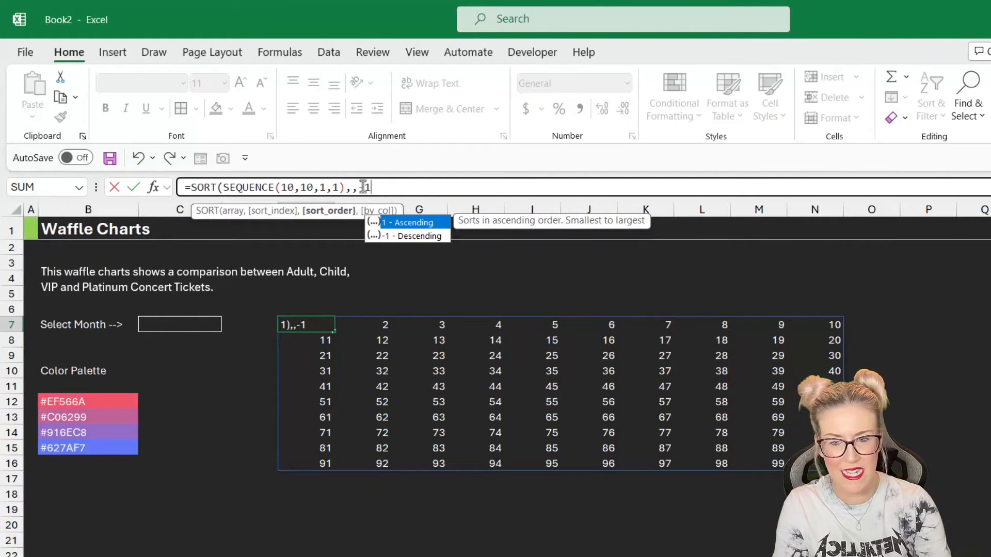
{"action": "type", "text": ")"}
{"action": "key", "text": "Return"}
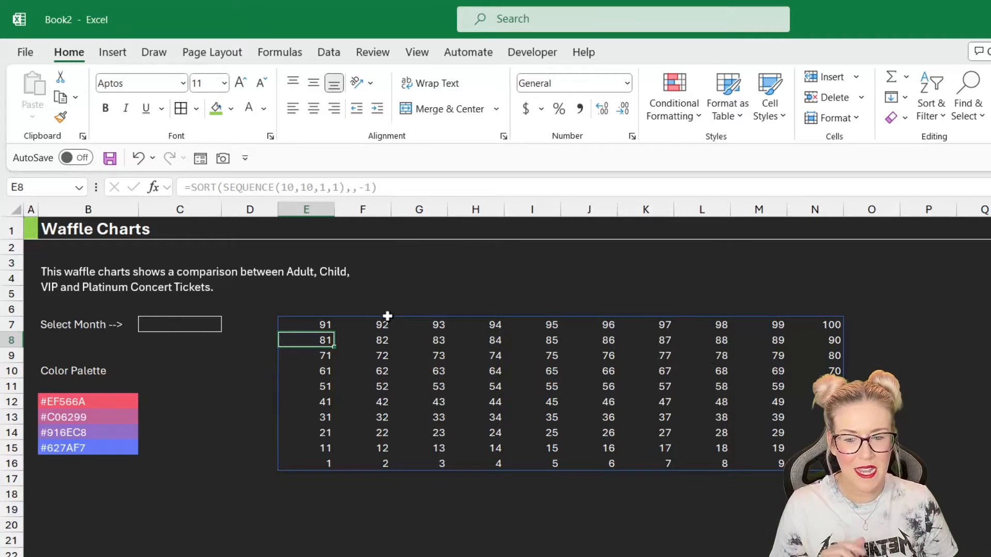
- Divide the E7 formula result by 100 so the grid shows fractions
{"action": "left_click", "coordinate": [326, 326]}
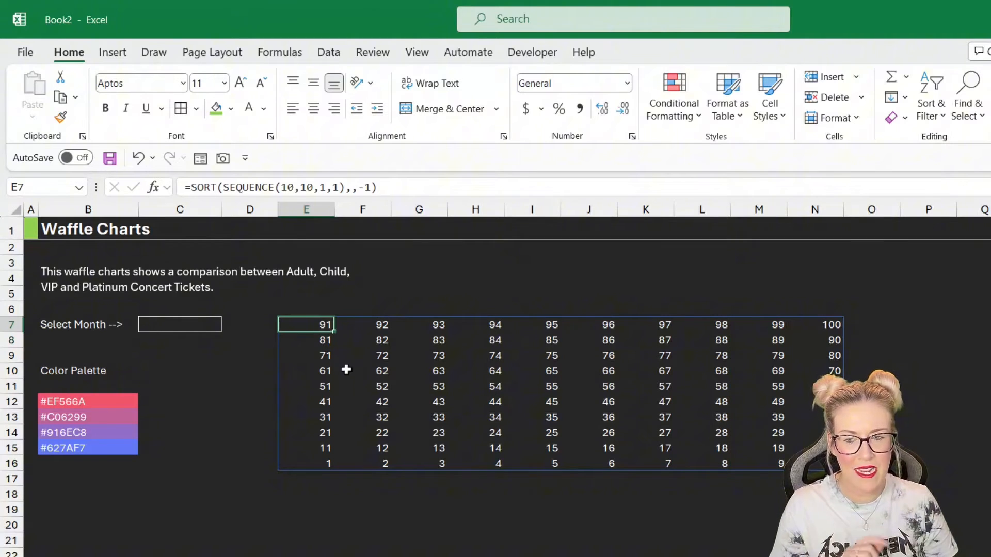
{"action": "left_click", "coordinate": [387, 187]}
{"action": "type", "text": "/"}
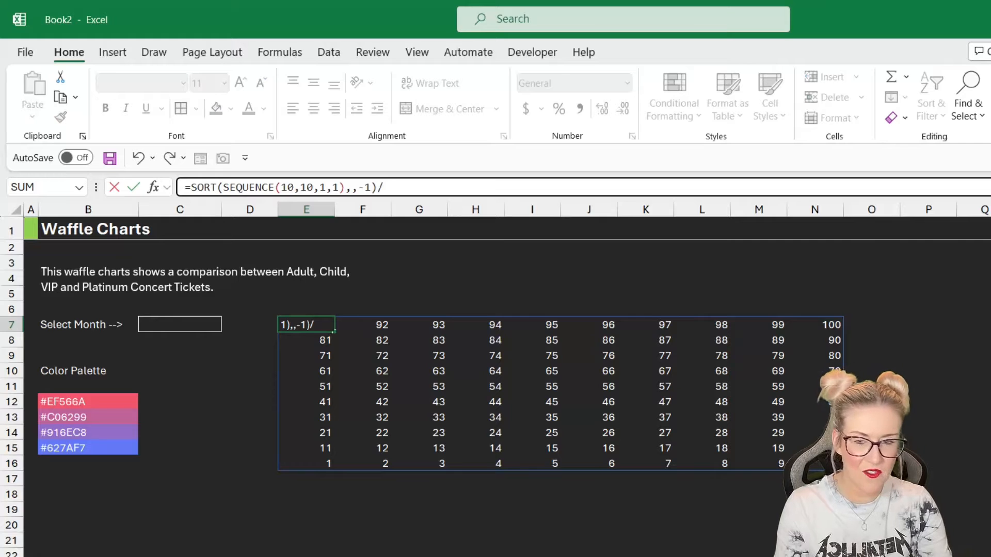
{"action": "type", "text": "100"}
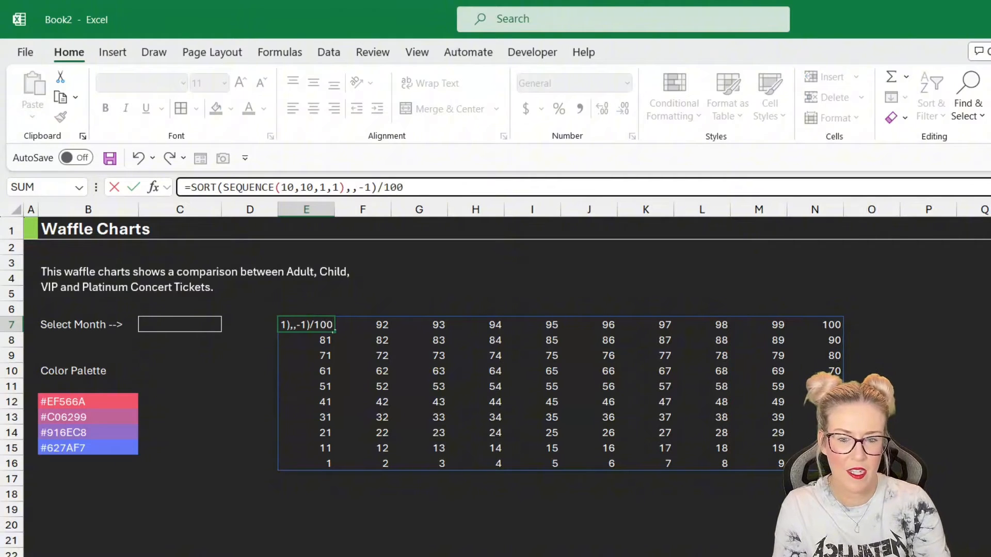
{"action": "key", "text": "Return"}
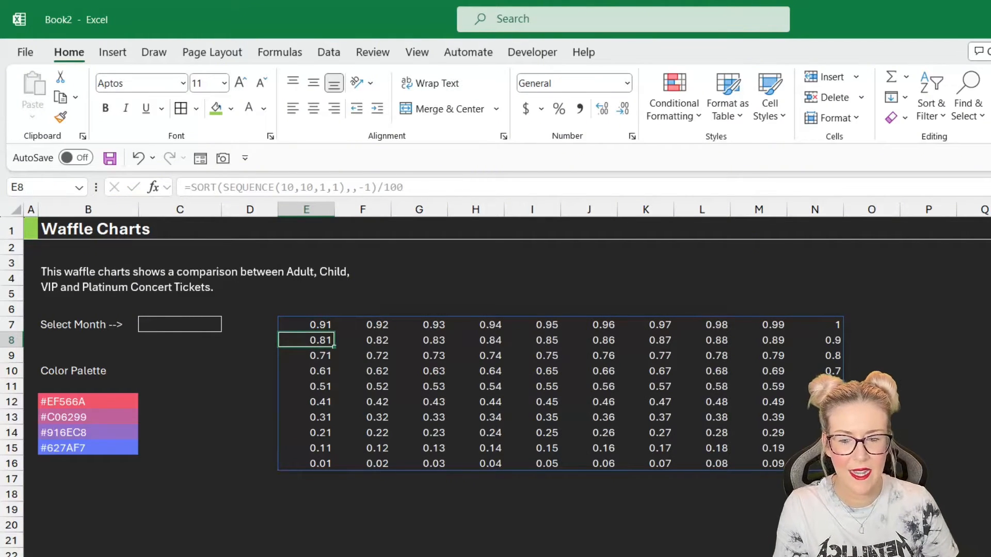
- Format the whole spilled grid as percentages
{"action": "left_click", "coordinate": [305, 323]}
{"action": "key", "text": "ctrl+a"}
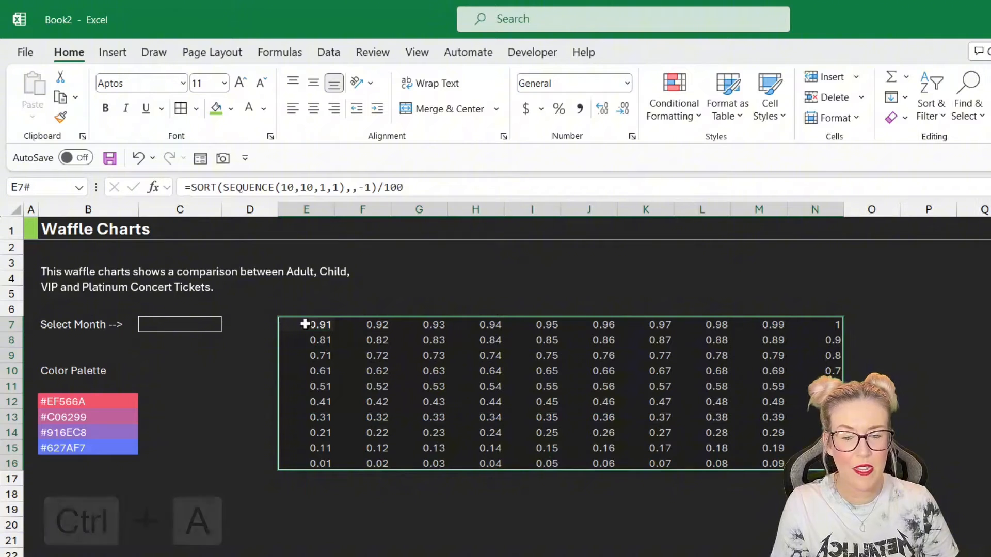
{"action": "left_click", "coordinate": [558, 110]}
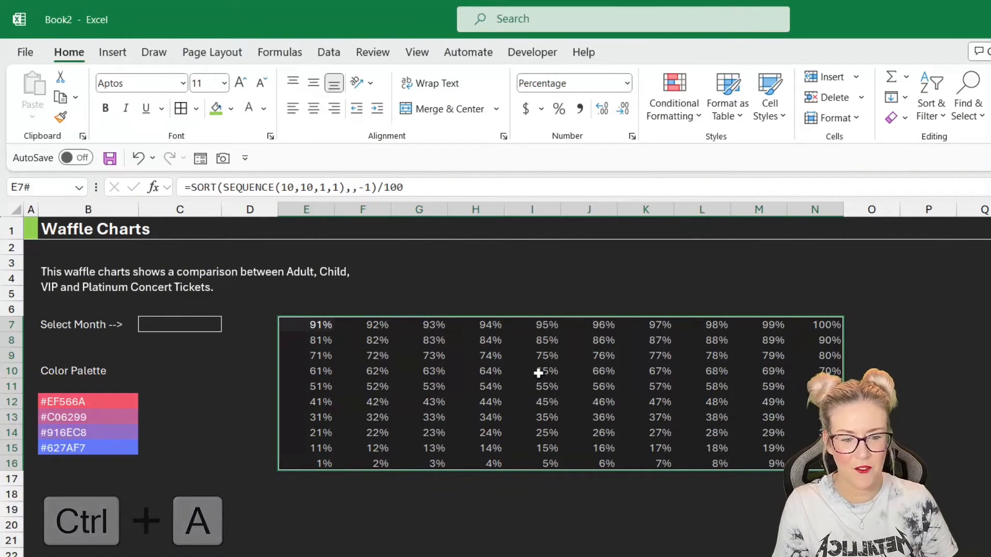
{"action": "left_click", "coordinate": [532, 401]}
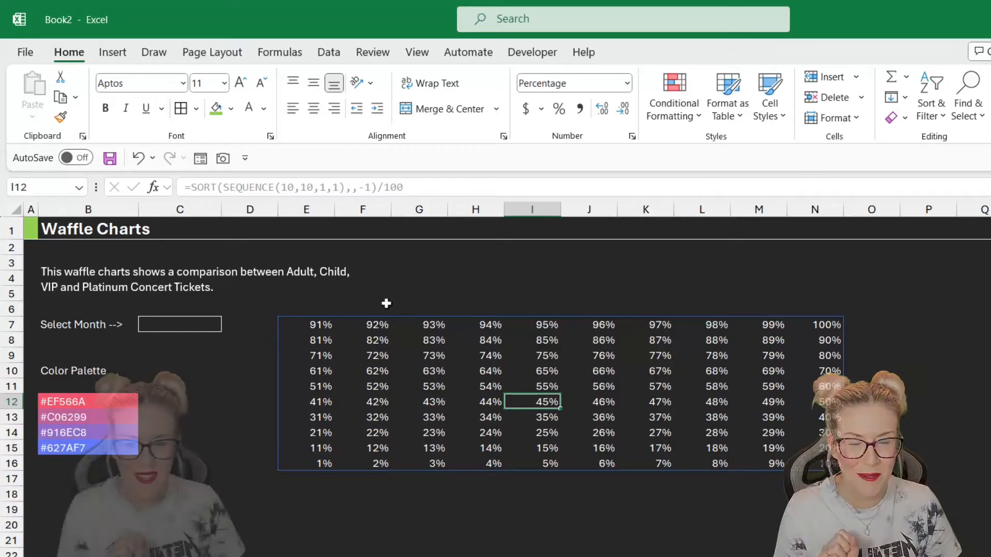
- Narrow columns E through N to a width of 2.00 (27 pixels)
{"action": "left_click_drag", "start_coordinate": [306, 209], "coordinate": [832, 198]}
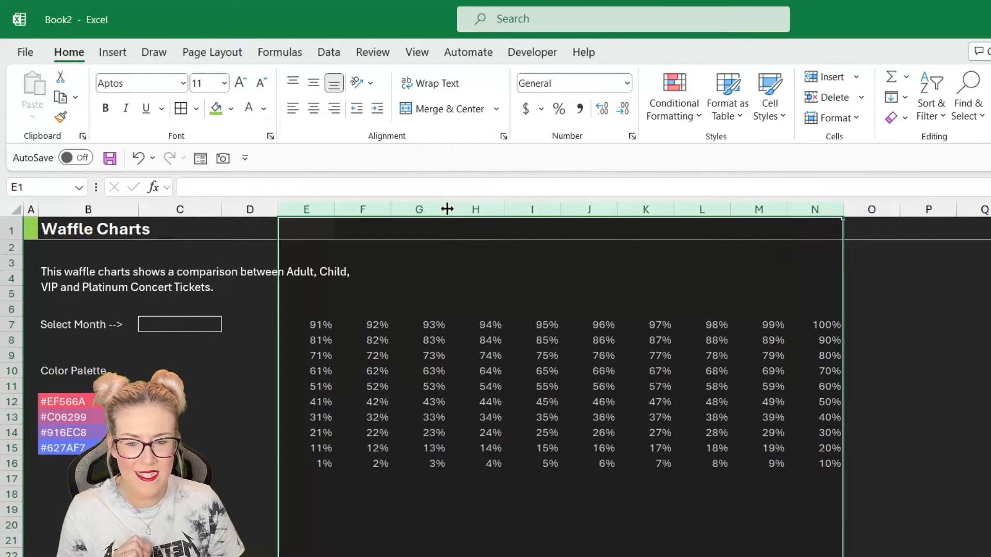
{"action": "left_click_drag", "start_coordinate": [446, 208], "coordinate": [435, 209]}
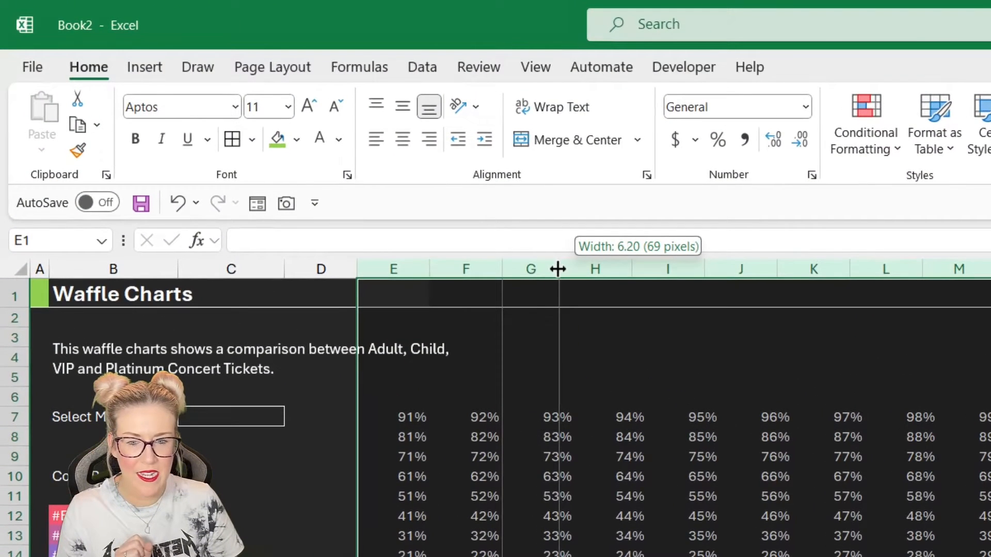
{"action": "left_click_drag", "start_coordinate": [557, 269], "coordinate": [524, 268]}
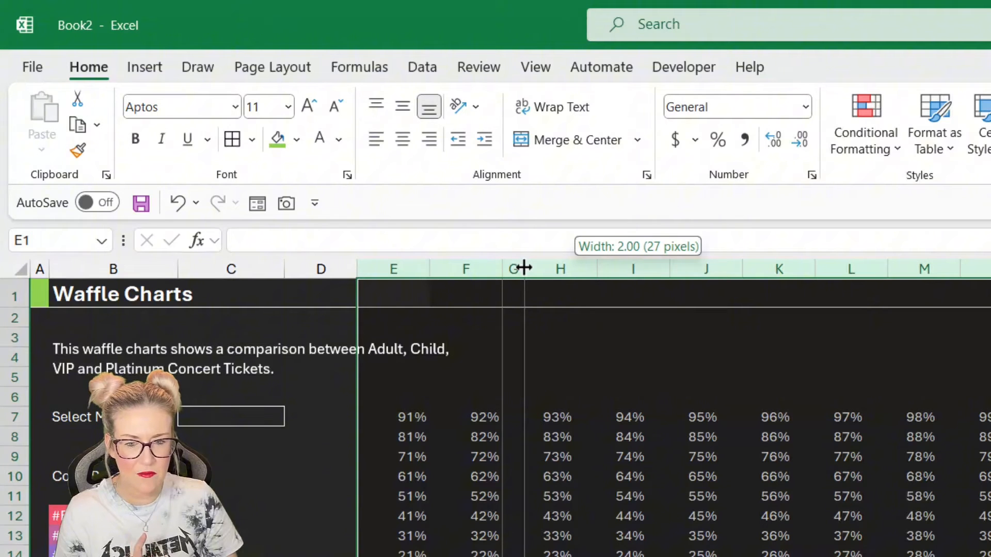
{"action": "left_click_drag", "start_coordinate": [523, 268], "coordinate": [522, 266]}
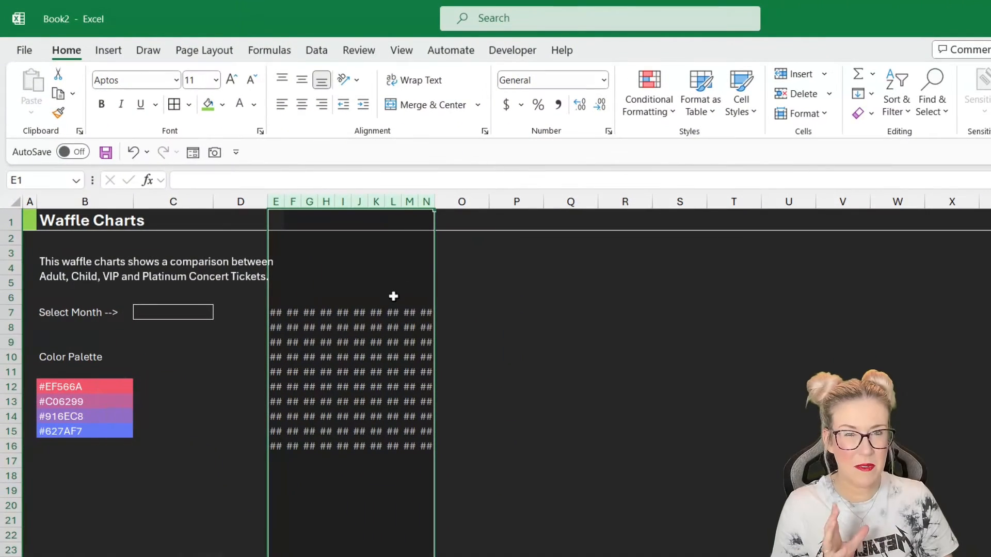
- Set the font size of the percentage grid E7:N16 to 6
{"action": "left_click", "coordinate": [320, 350]}
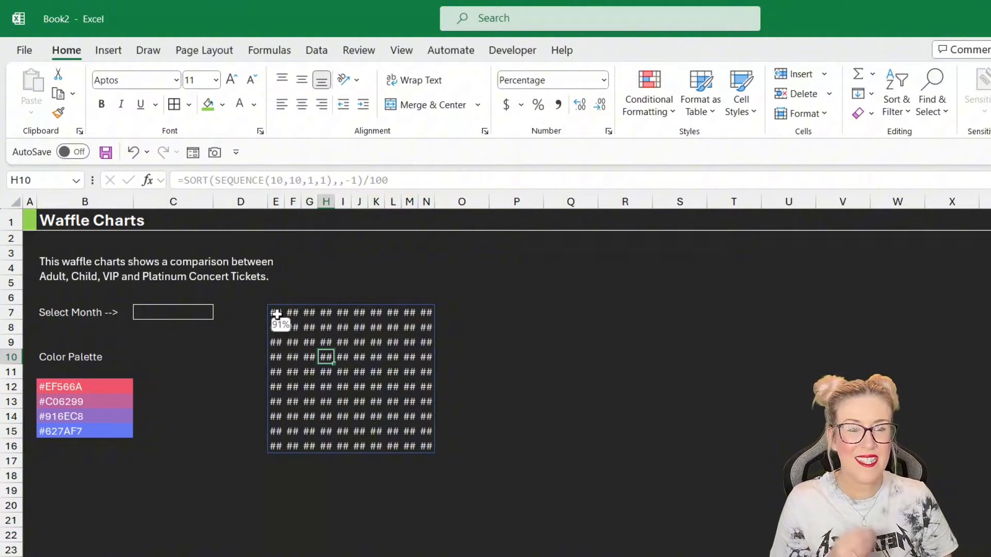
{"action": "left_click_drag", "start_coordinate": [276, 313], "coordinate": [426, 444]}
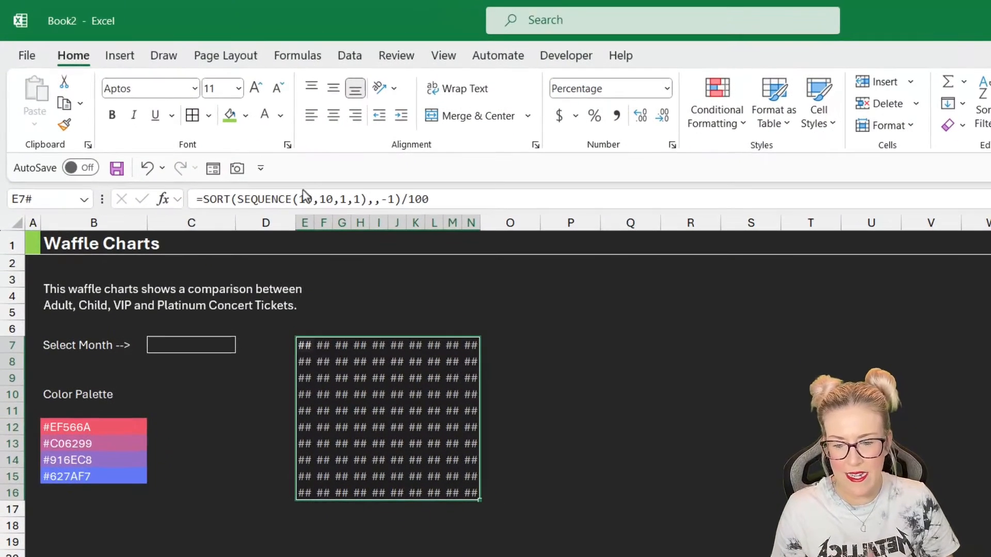
{"action": "left_click", "coordinate": [278, 89]}
{"action": "left_click", "coordinate": [278, 89]}
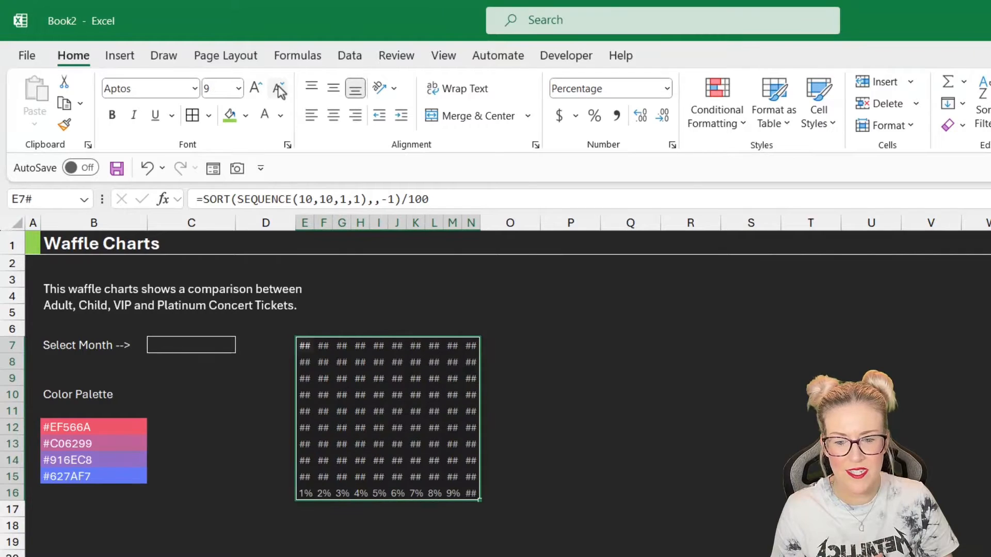
{"action": "left_click", "coordinate": [278, 89]}
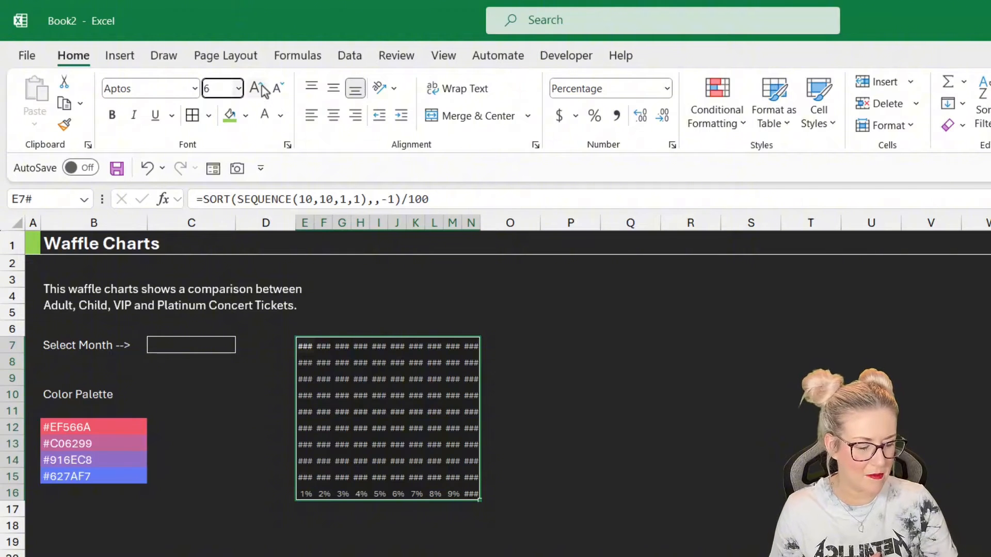
{"action": "key", "text": "Return"}
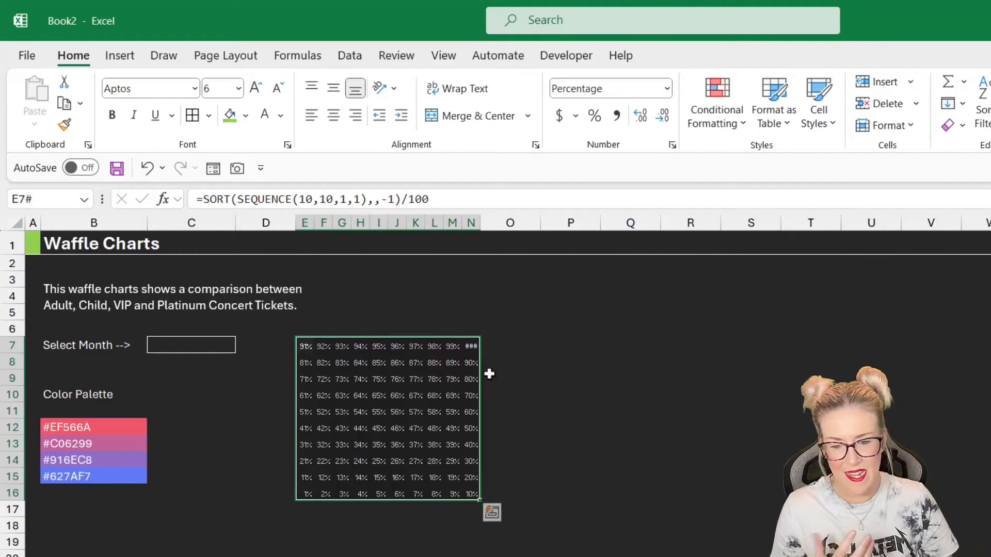
{"action": "left_click", "coordinate": [578, 379]}
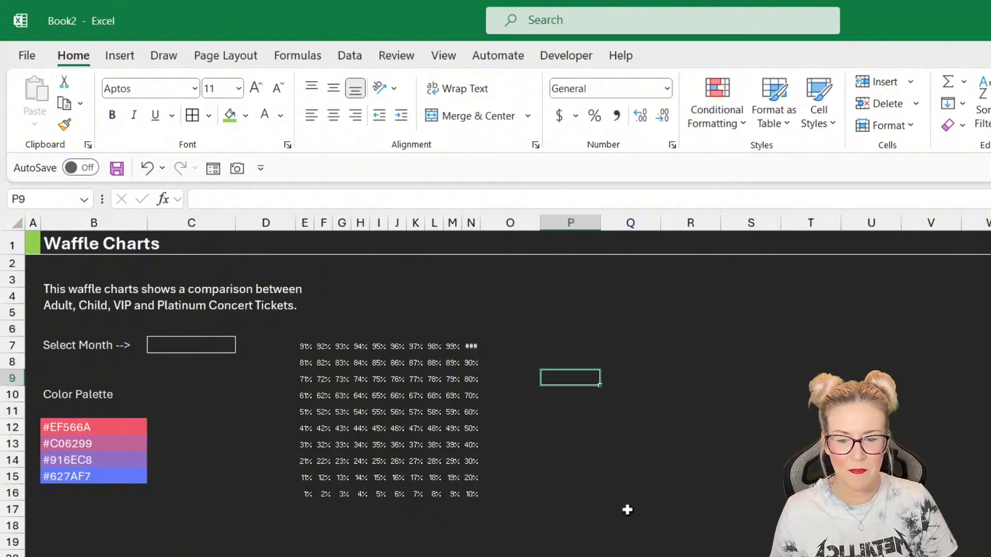
- Fill the grid E7:N16 with Black, Text 1, Lighter 25%
{"action": "left_click", "coordinate": [365, 372]}
{"action": "left_click_drag", "start_coordinate": [305, 346], "coordinate": [476, 495]}
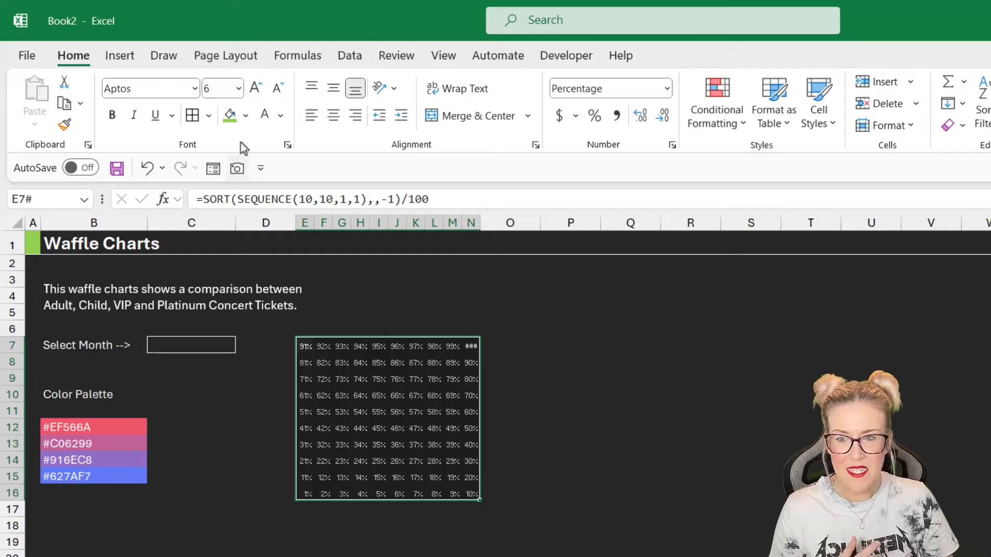
{"action": "left_click", "coordinate": [246, 116]}
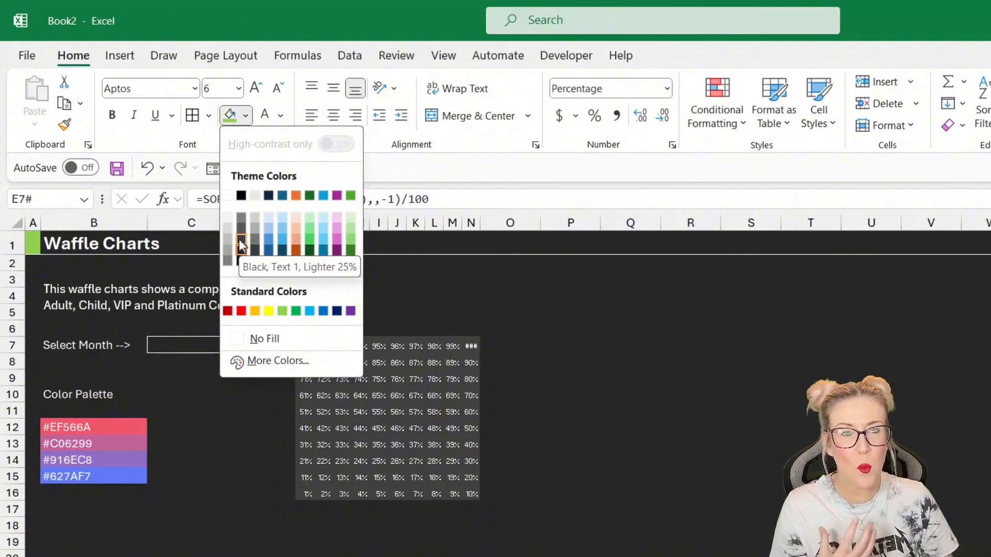
{"action": "left_click", "coordinate": [241, 245]}
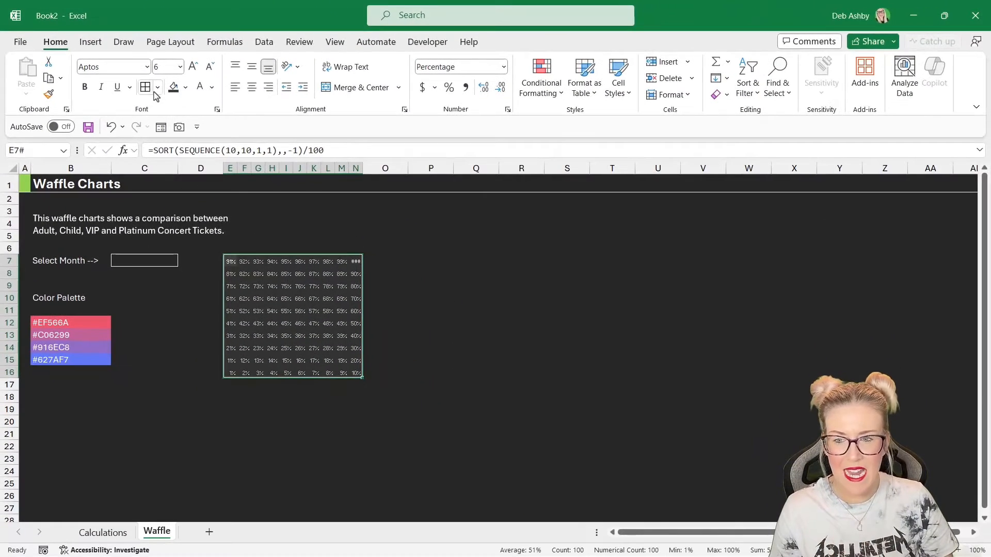
- Add outline and inside borders in Black, Text 1, Lighter 15% to the grid E7:N16
{"action": "left_click", "coordinate": [209, 116]}
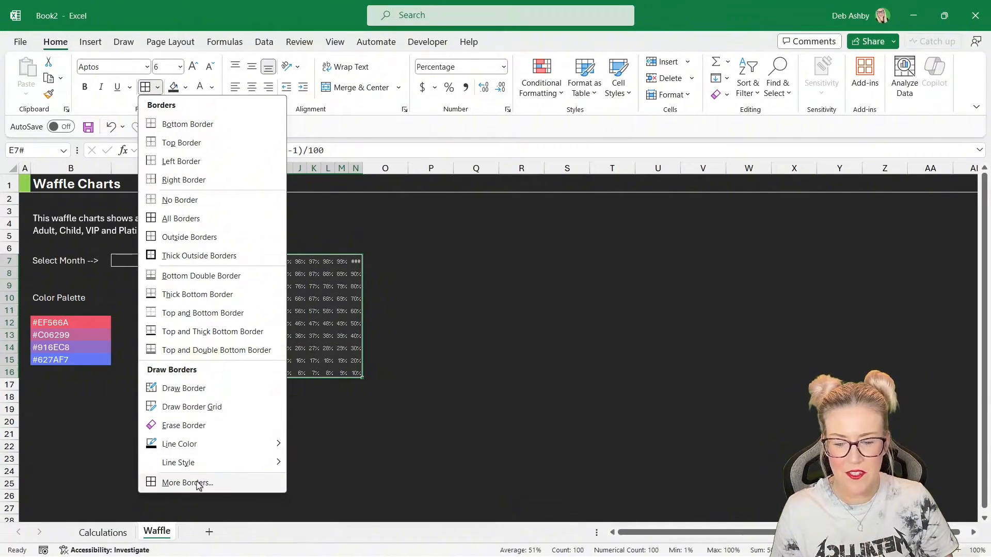
{"action": "left_click", "coordinate": [191, 479]}
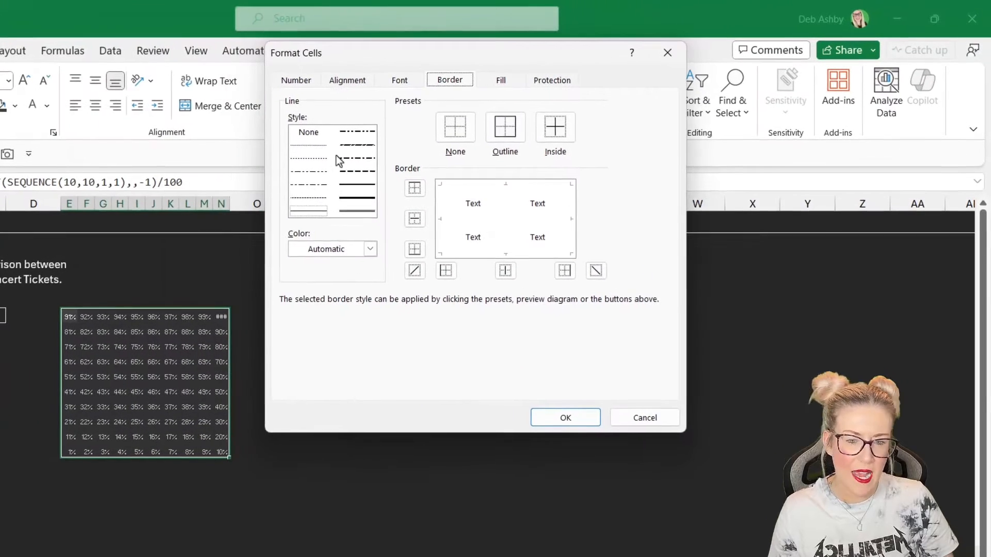
{"action": "left_click", "coordinate": [350, 186]}
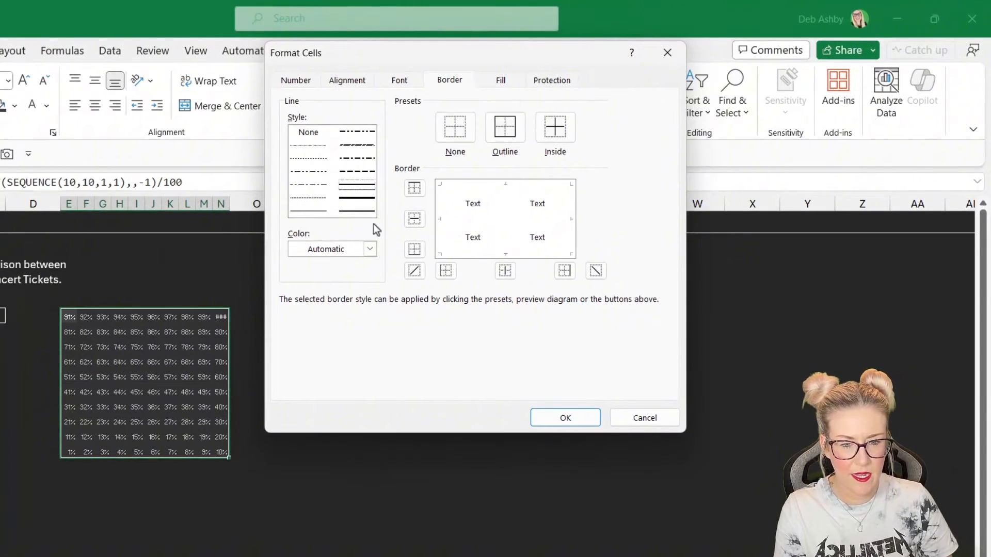
{"action": "left_click", "coordinate": [370, 250]}
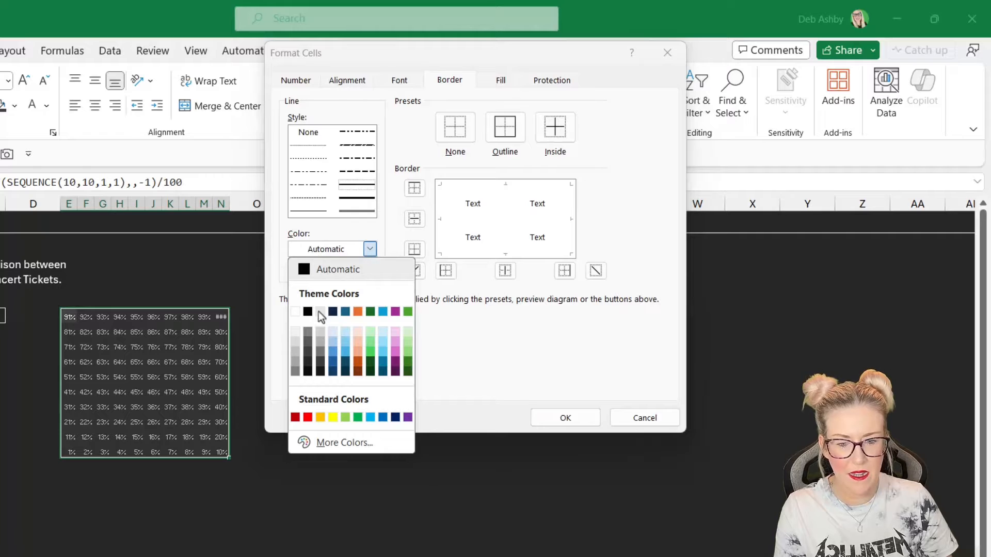
{"action": "left_click", "coordinate": [308, 362]}
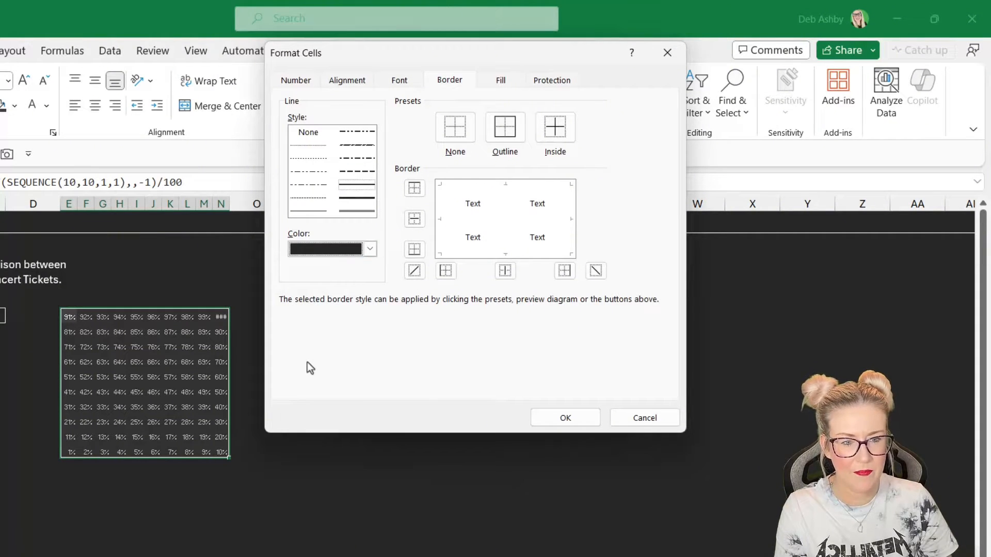
{"action": "left_click", "coordinate": [506, 130]}
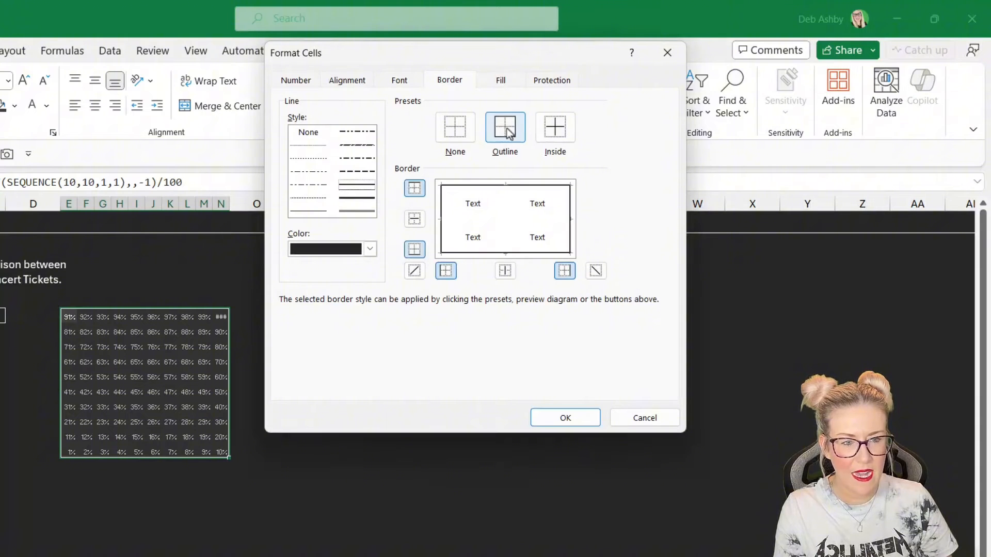
{"action": "left_click", "coordinate": [555, 133]}
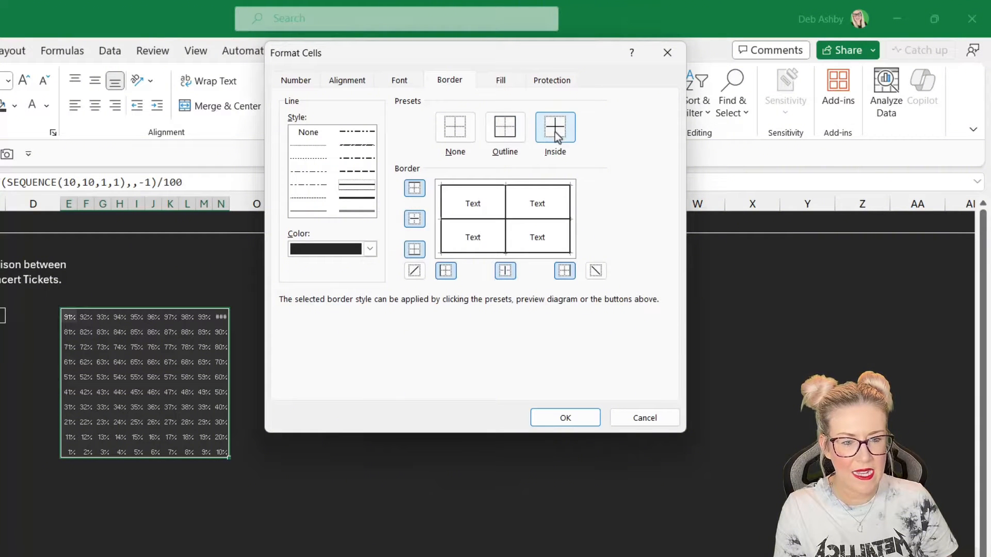
{"action": "left_click", "coordinate": [552, 416]}
{"action": "left_click", "coordinate": [334, 353]}
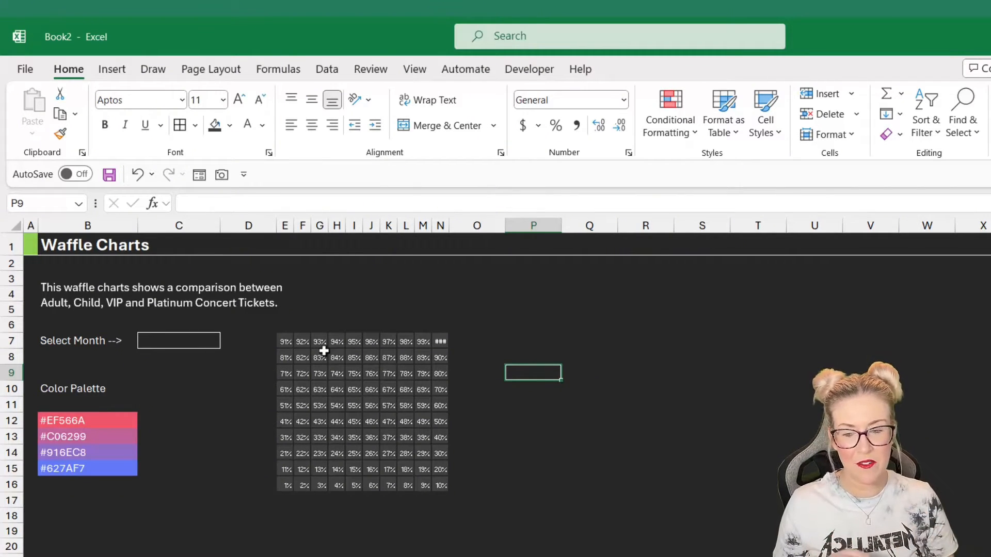
- Apply the custom number format ;;; to the grid E7:N16
{"action": "left_click_drag", "start_coordinate": [283, 340], "coordinate": [438, 479]}
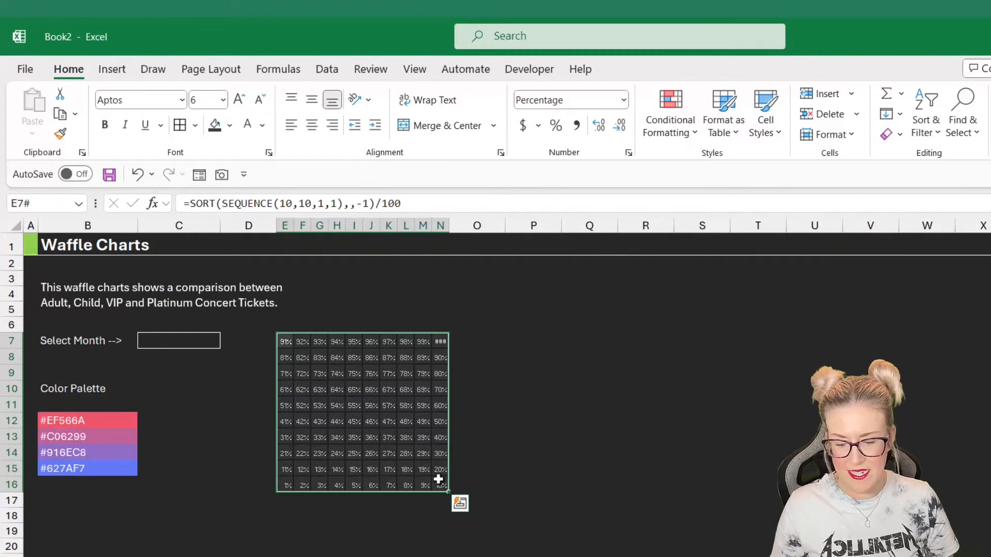
{"action": "key", "text": "ctrl+1"}
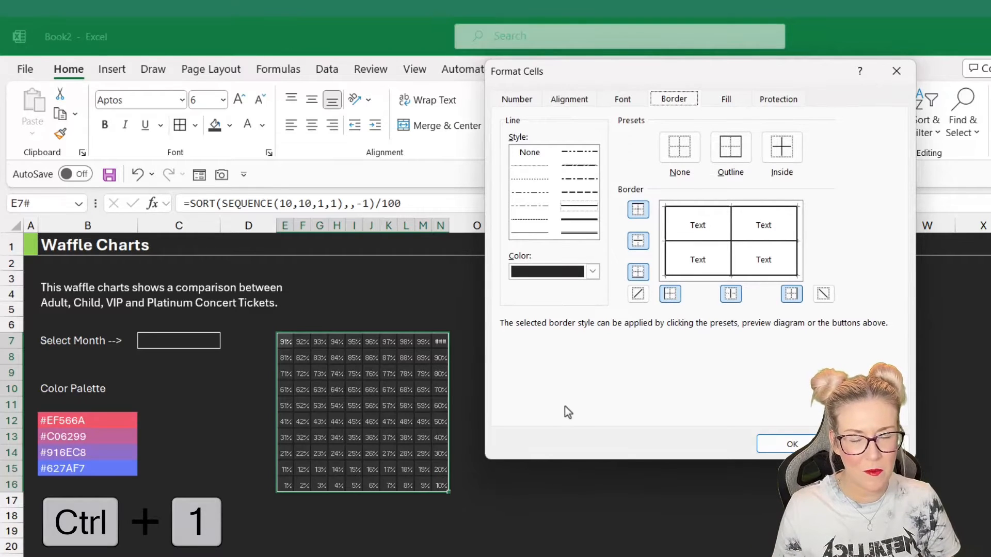
{"action": "left_click", "coordinate": [511, 99]}
{"action": "left_click", "coordinate": [535, 258]}
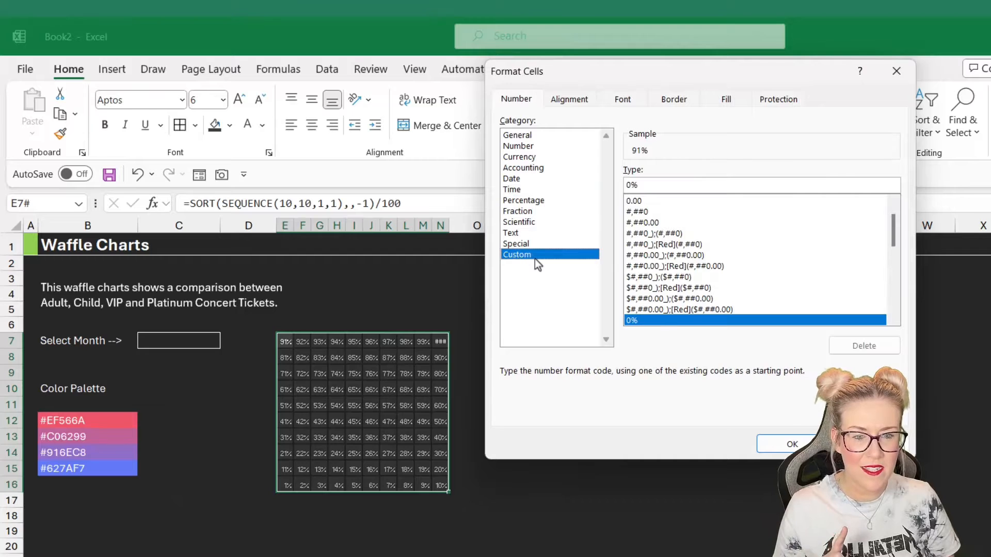
{"action": "left_click_drag", "start_coordinate": [647, 186], "coordinate": [618, 186]}
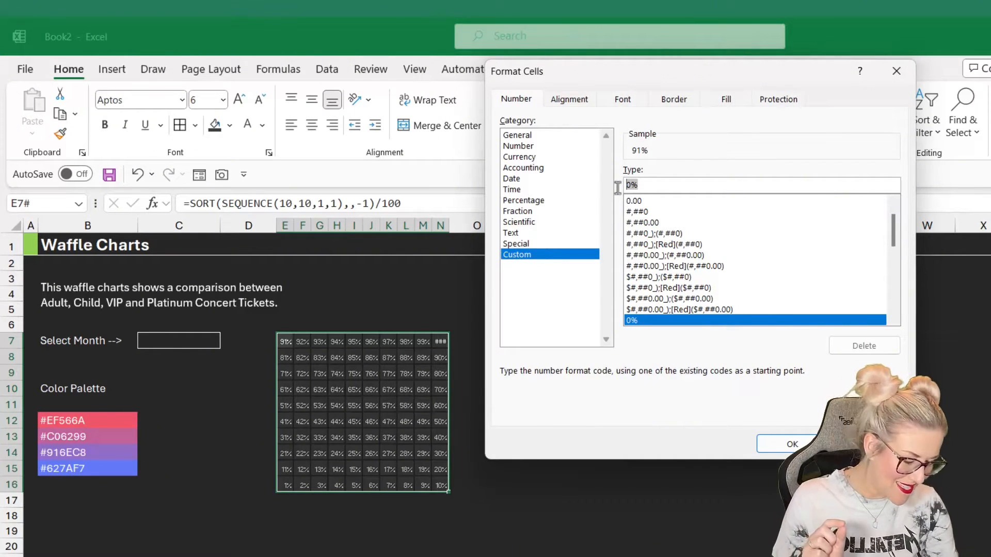
{"action": "type", "text": ";;;"}
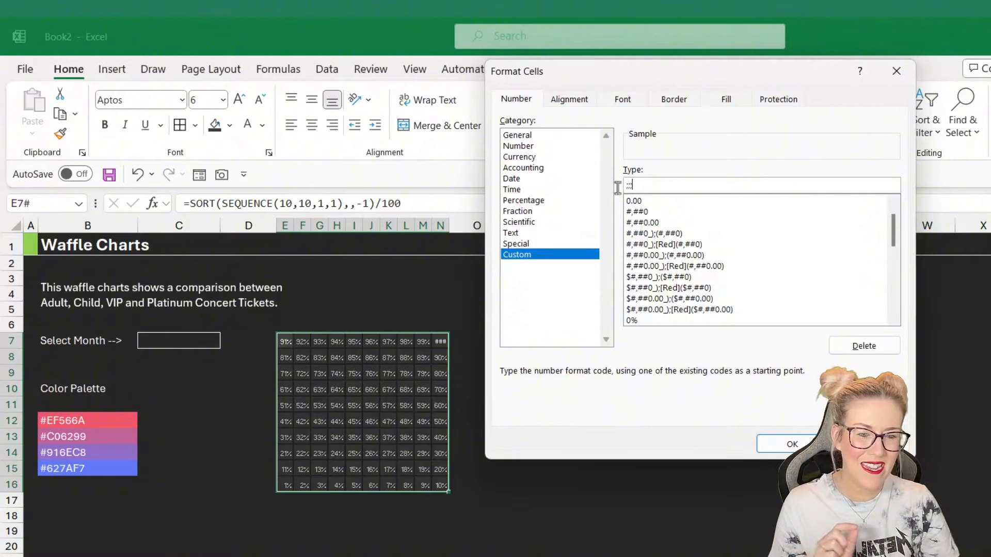
{"action": "left_click", "coordinate": [791, 444]}
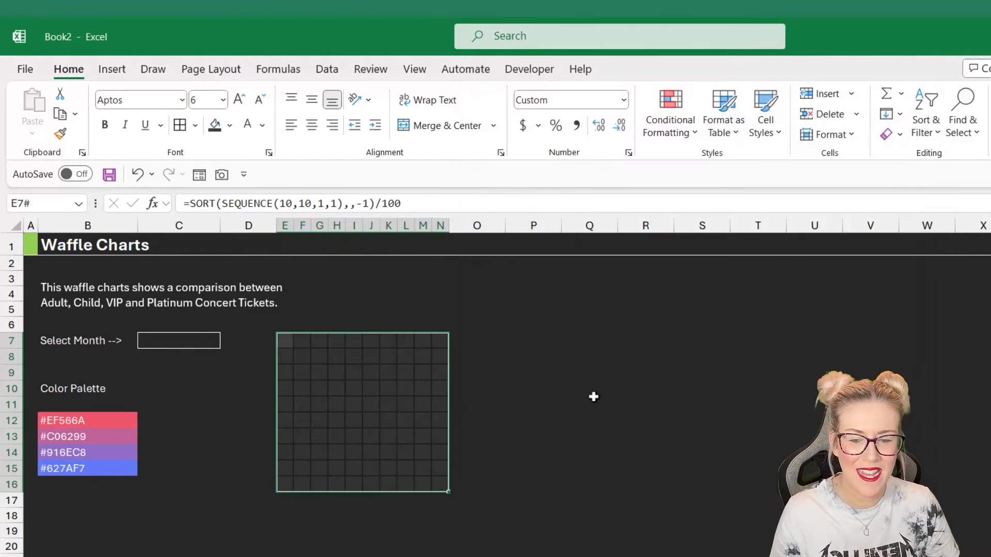
{"action": "left_click", "coordinate": [533, 372]}
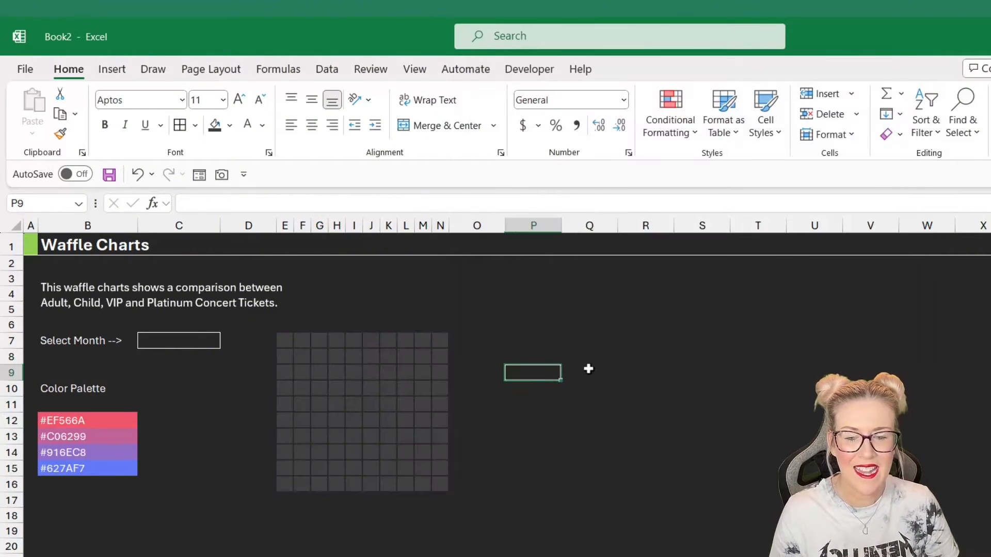
- Inspect individual cells of the grid and the finished example waffle charts workbook
{"action": "left_click", "coordinate": [387, 373]}
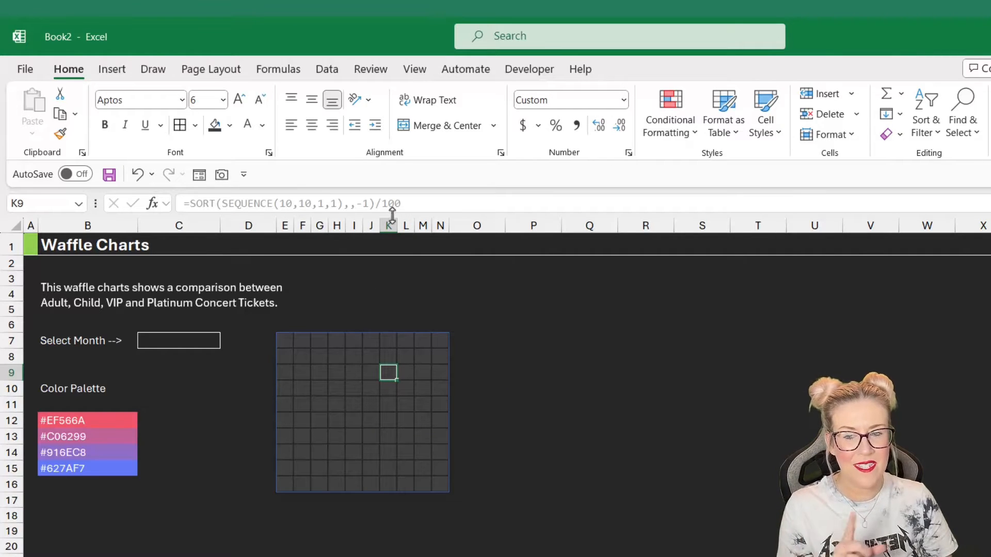
{"action": "left_click", "coordinate": [346, 405]}
{"action": "key", "text": "Right"}
{"action": "key", "text": "Right"}
{"action": "key", "text": "Right"}
{"action": "key", "text": "Right"}
{"action": "key", "text": "Right"}
{"action": "key", "text": "Down"}
{"action": "key", "text": "Down"}
{"action": "left_click", "coordinate": [338, 379]}
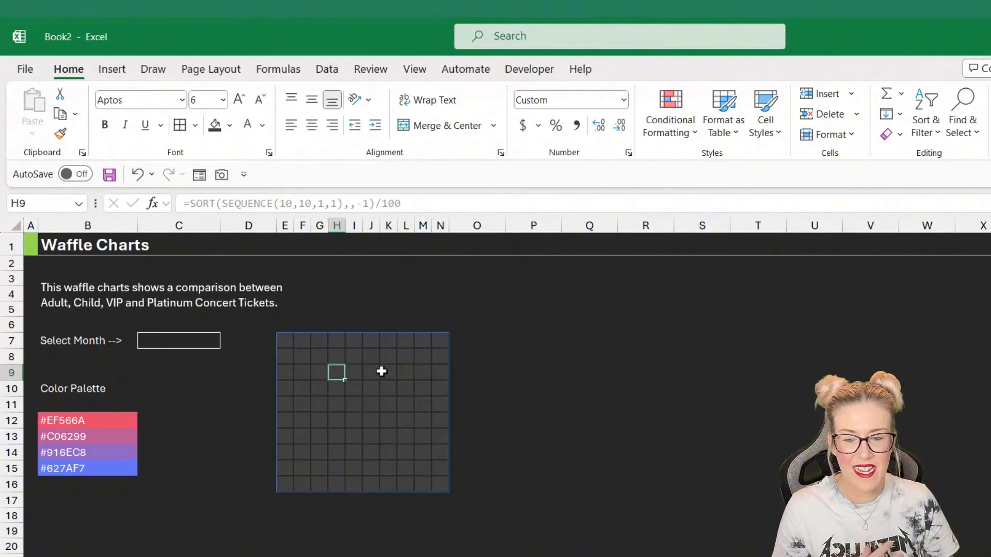
{"action": "left_click", "coordinate": [385, 373]}
{"action": "left_click", "coordinate": [408, 418]}
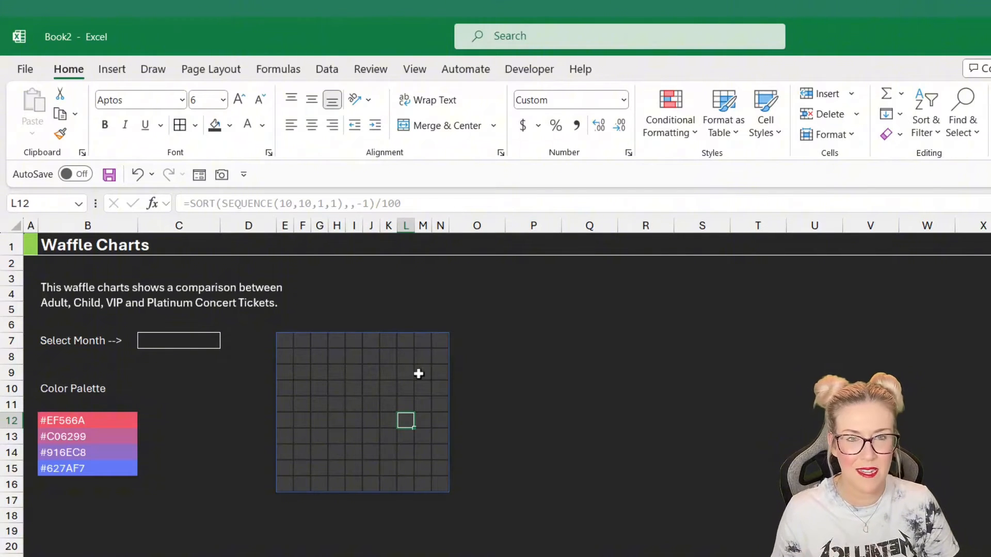
{"action": "key", "text": "Right"}
{"action": "key", "text": "Right"}
{"action": "key", "text": "Right"}
{"action": "key", "text": "Right"}
{"action": "key", "text": "Up"}
{"action": "key", "text": "Up"}
{"action": "key", "text": "Up"}
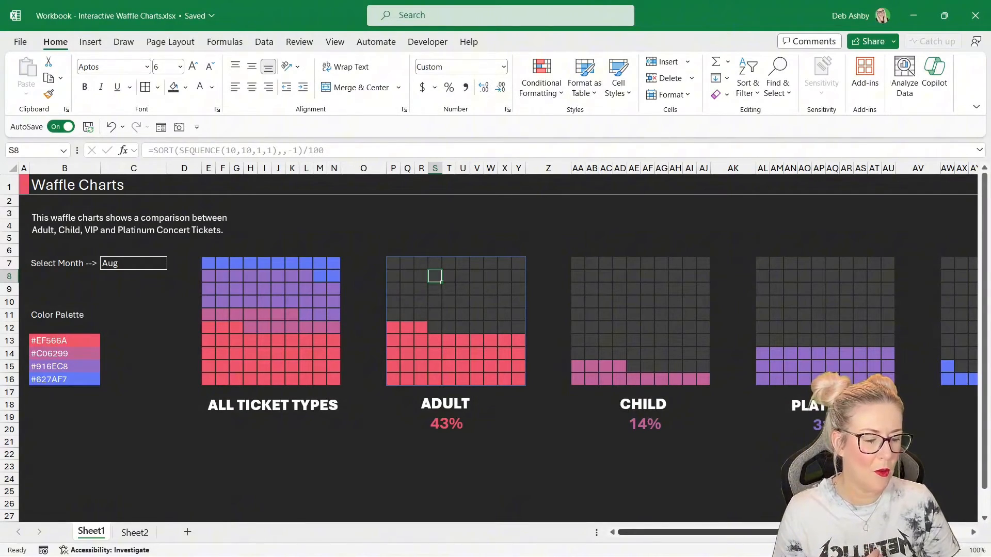
{"action": "scroll", "coordinate": [495, 320], "scroll_direction": "right", "scroll_amount": 5}
- Copy the grid E7:N16 and paste it at P7, keeping source column widths
{"action": "left_click_drag", "start_coordinate": [230, 261], "coordinate": [356, 382]}
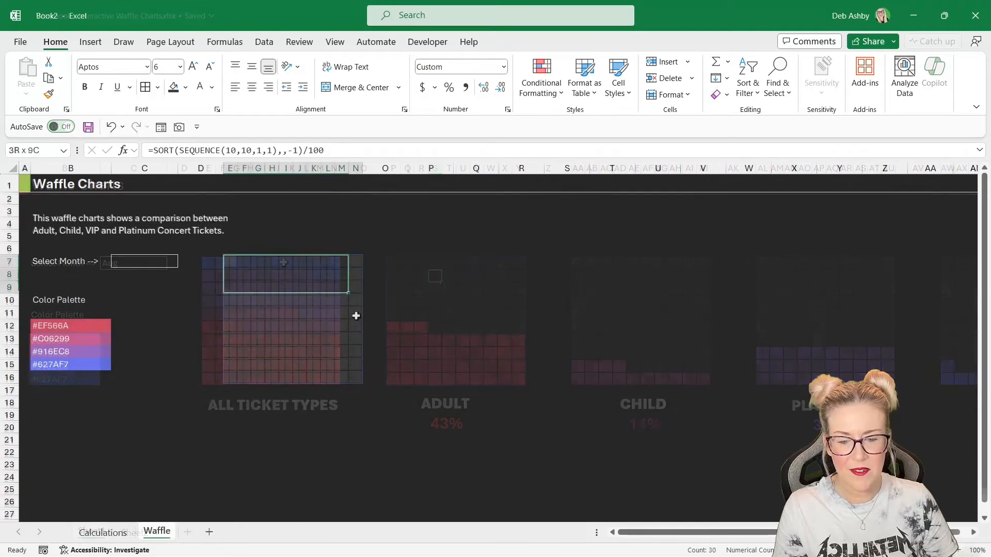
{"action": "key", "text": "ctrl+c"}
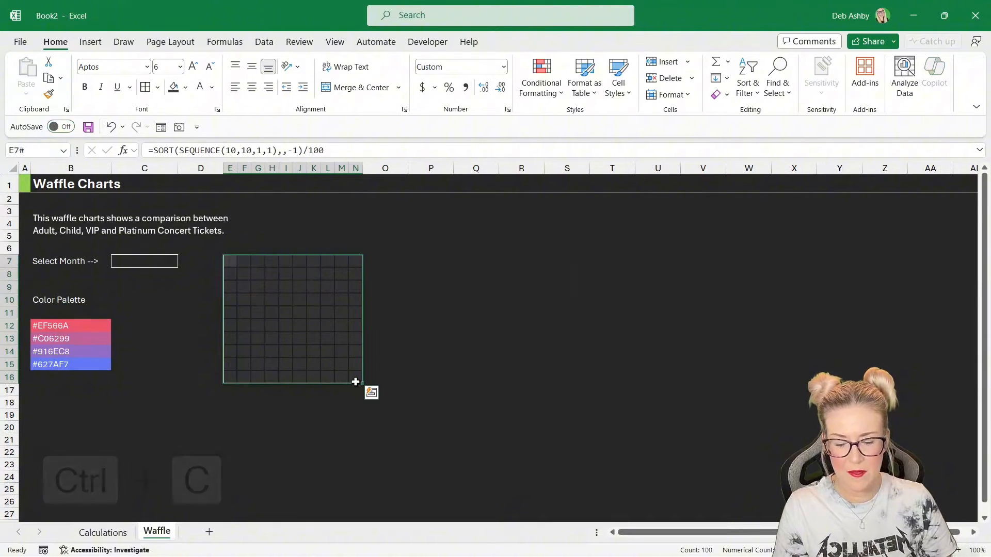
{"action": "left_click", "coordinate": [413, 259]}
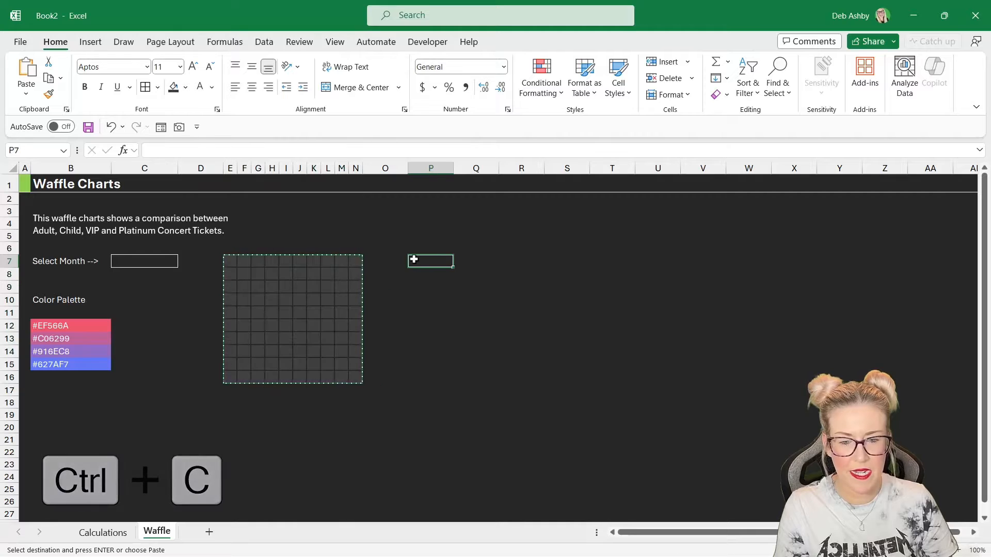
{"action": "key", "text": "ctrl+v"}
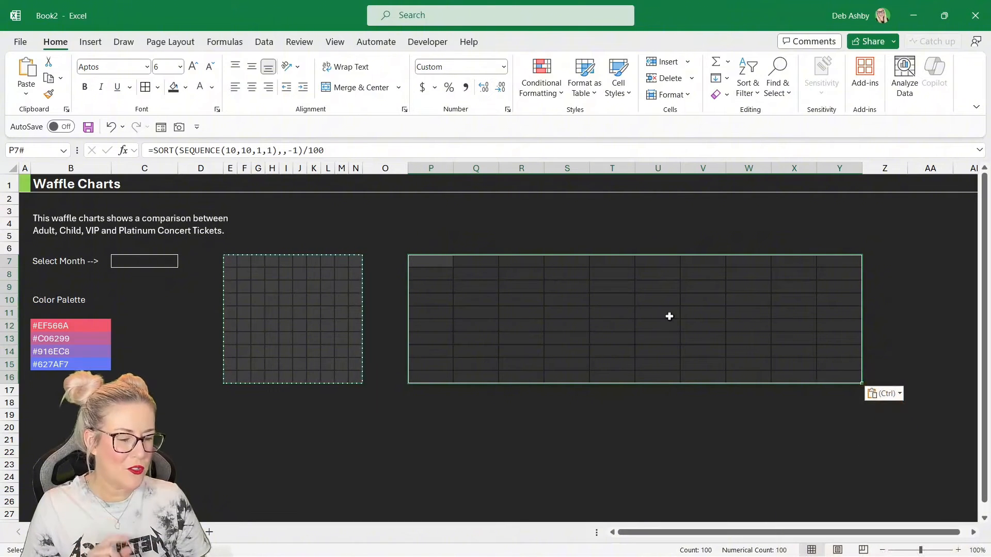
{"action": "left_click", "coordinate": [899, 395]}
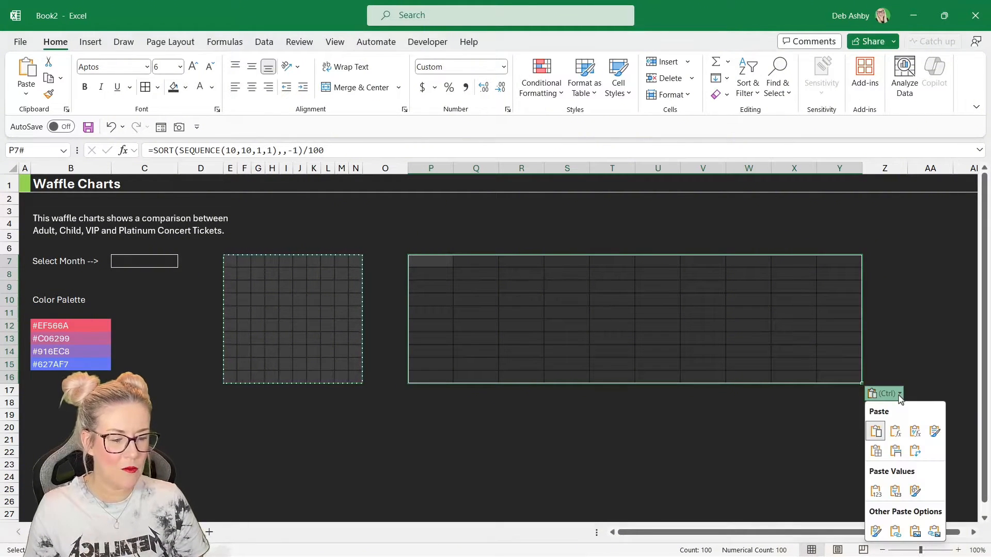
{"action": "left_click", "coordinate": [897, 452]}
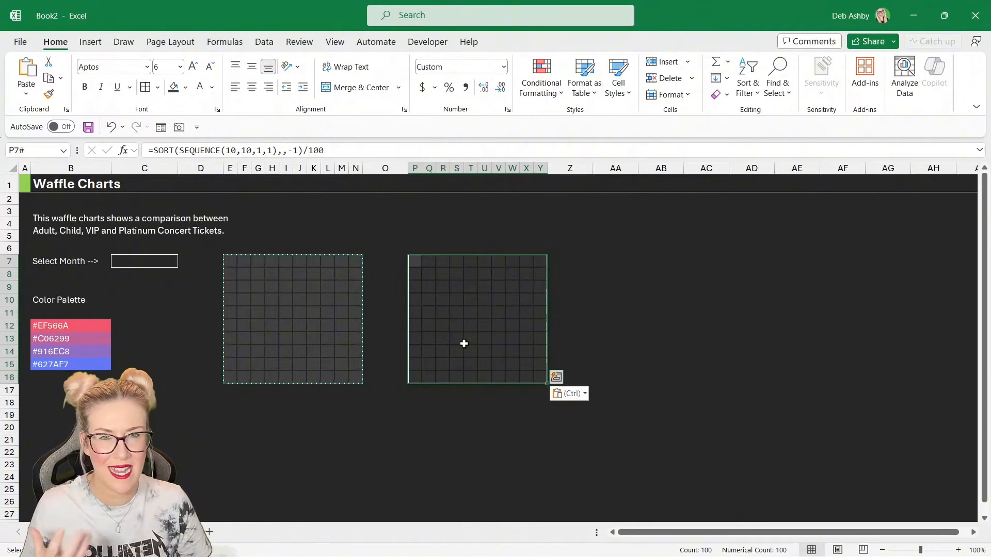
- Paste further copies of the grid starting at AA7, keeping source column widths
{"action": "left_click", "coordinate": [600, 264]}
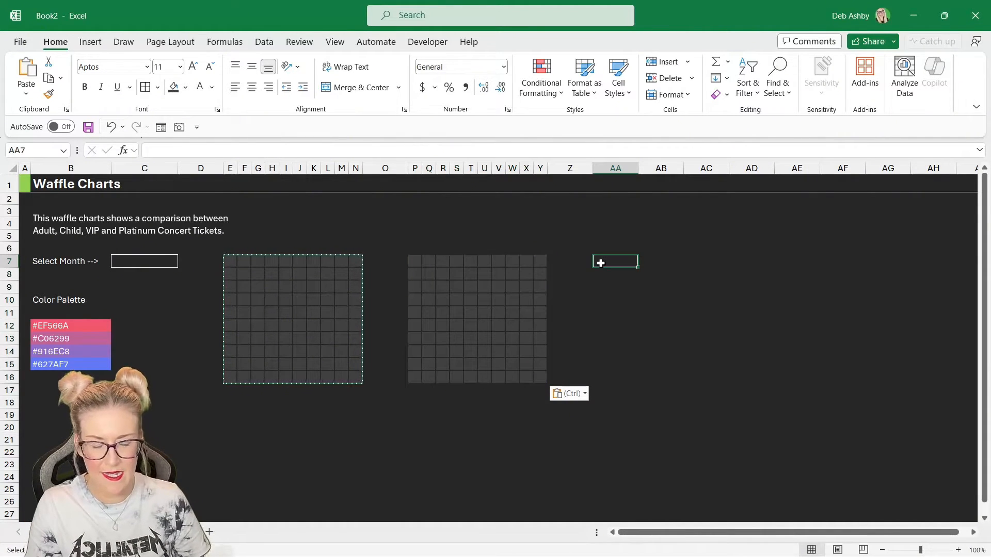
{"action": "key", "text": "ctrl+v"}
{"action": "left_click", "coordinate": [958, 393]}
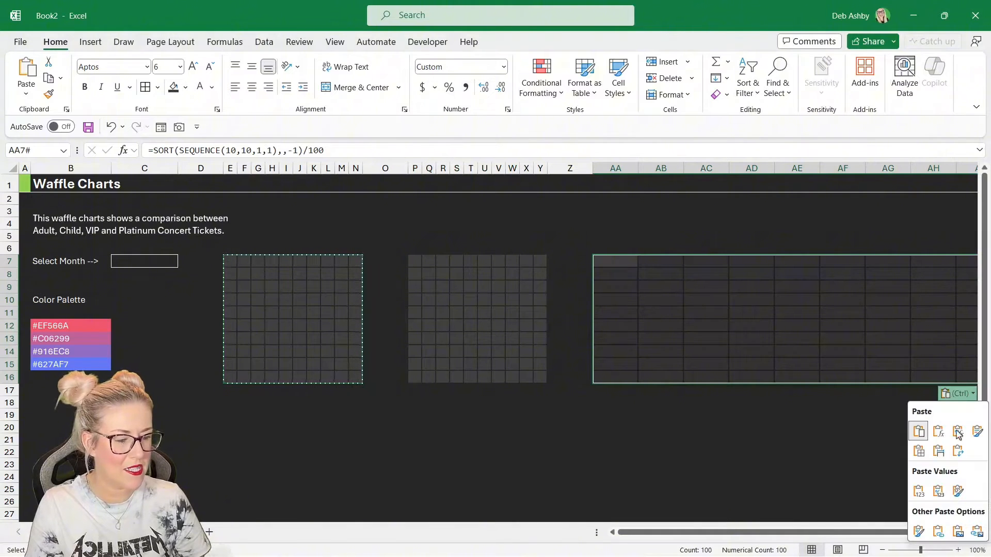
{"action": "left_click", "coordinate": [938, 450]}
{"action": "left_click", "coordinate": [799, 261]}
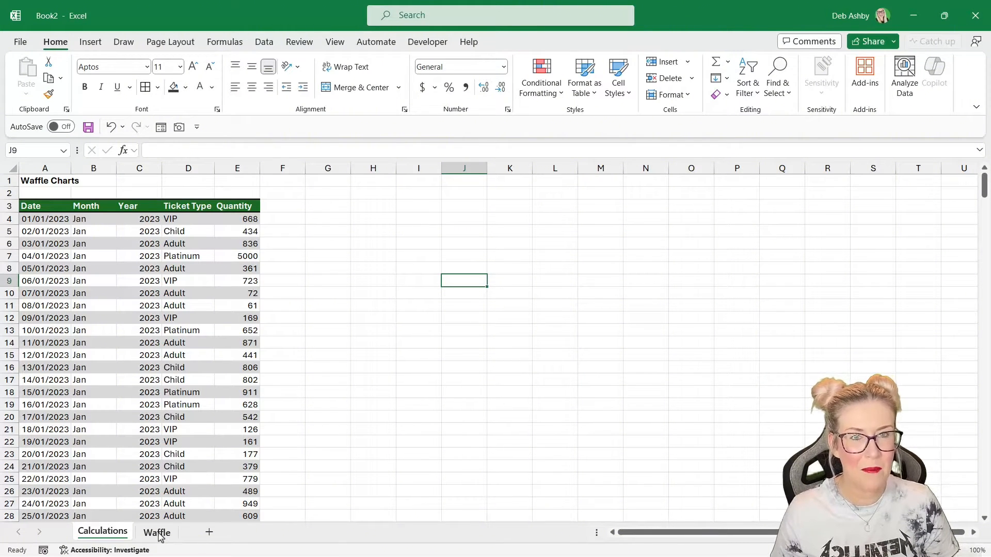
- Review the grids and the month selector on the Waffle sheet
{"action": "left_click", "coordinate": [157, 533]}
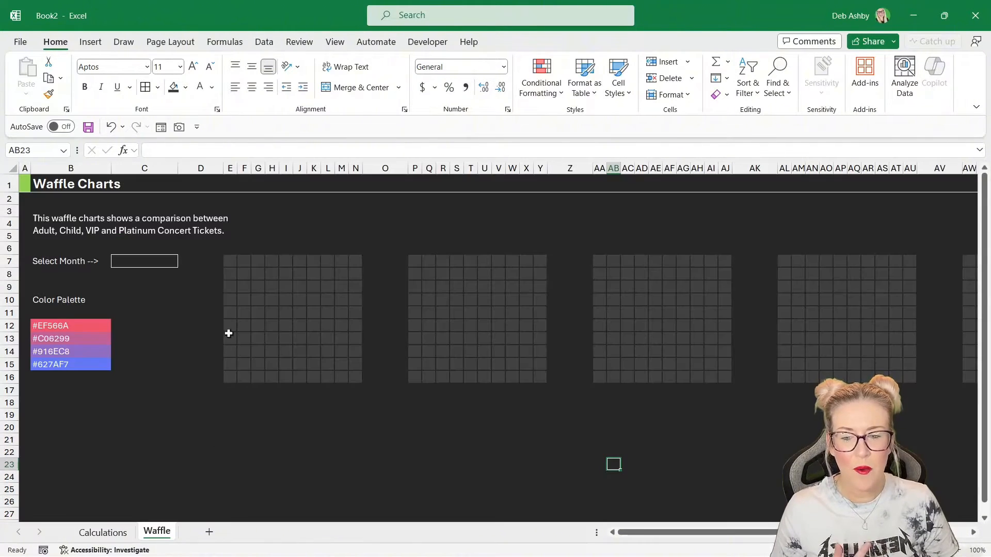
{"action": "left_click", "coordinate": [242, 271]}
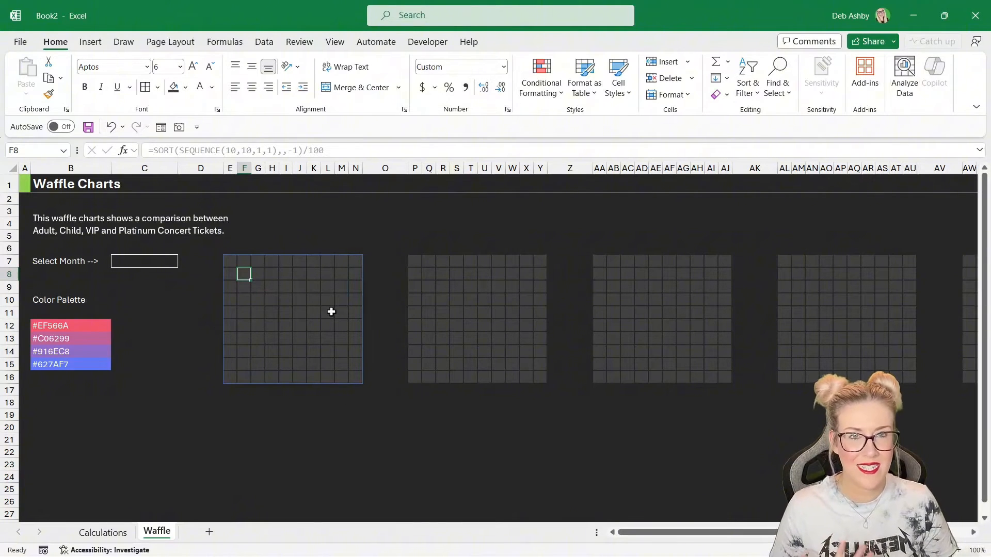
{"action": "left_click", "coordinate": [152, 263]}
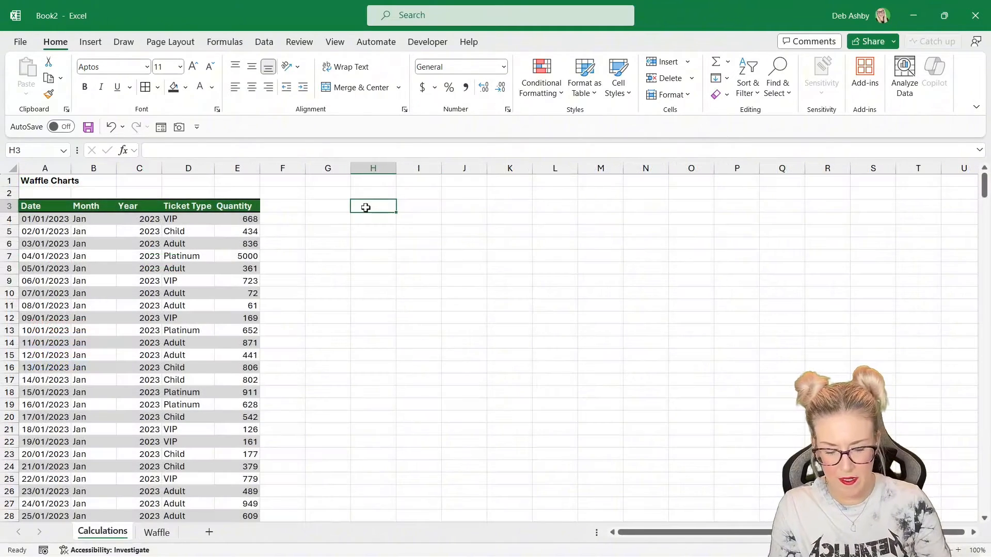
- Enter the heading Calculations in H3 of the Calculations sheet and autofit column H
{"action": "type", "text": "Ca"}
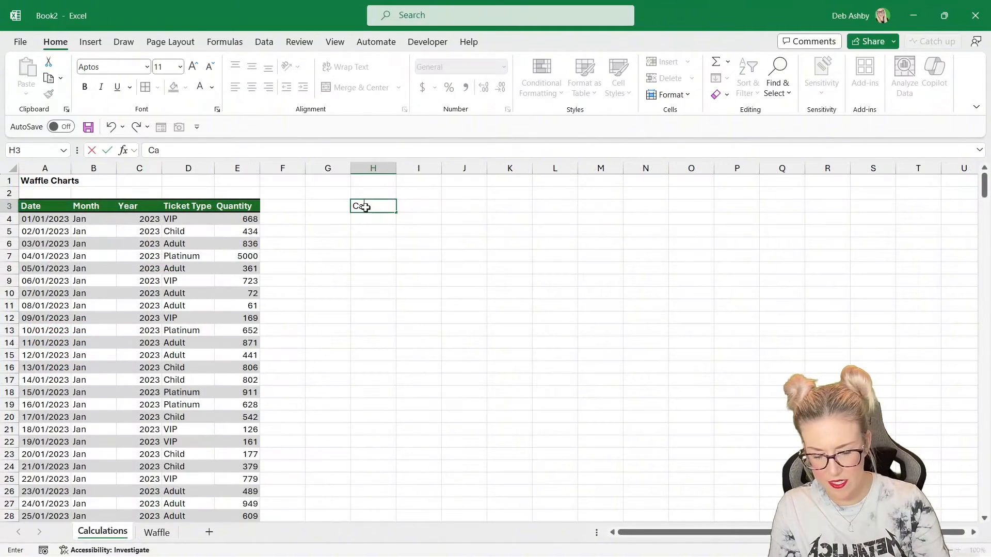
{"action": "type", "text": "lc"}
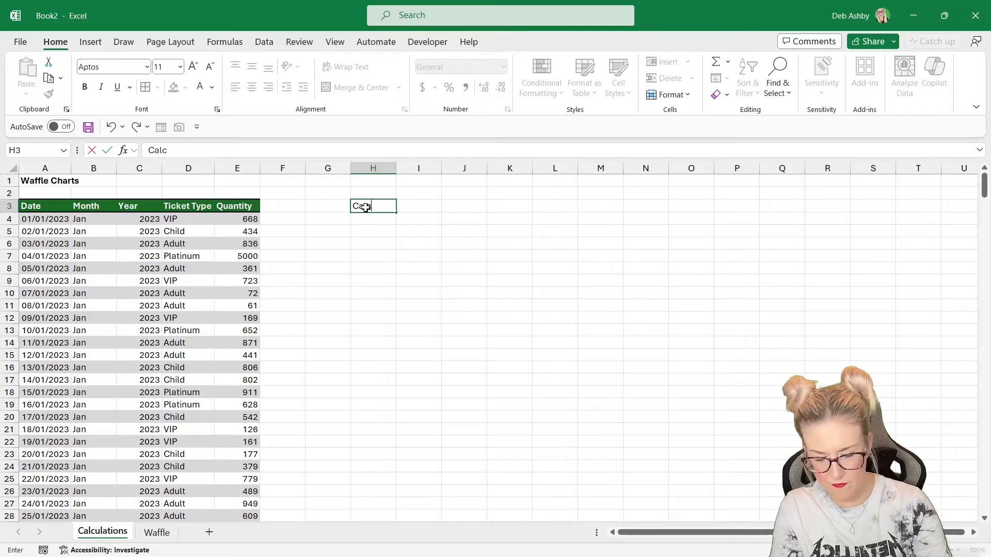
{"action": "type", "text": "yulation"}
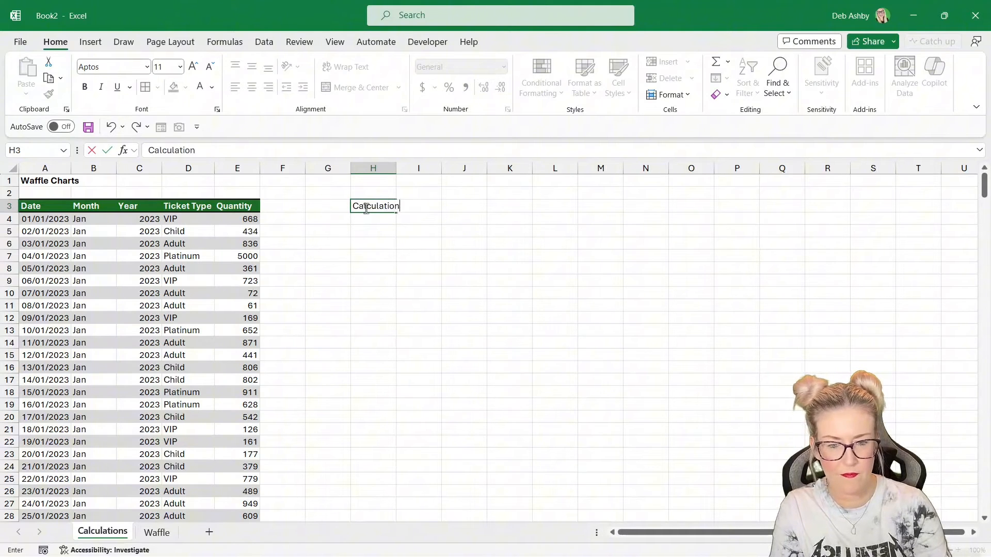
{"action": "type", "text": "s"}
{"action": "key", "text": "Return"}
{"action": "left_click", "coordinate": [433, 228]}
{"action": "double_click", "coordinate": [396, 169]}
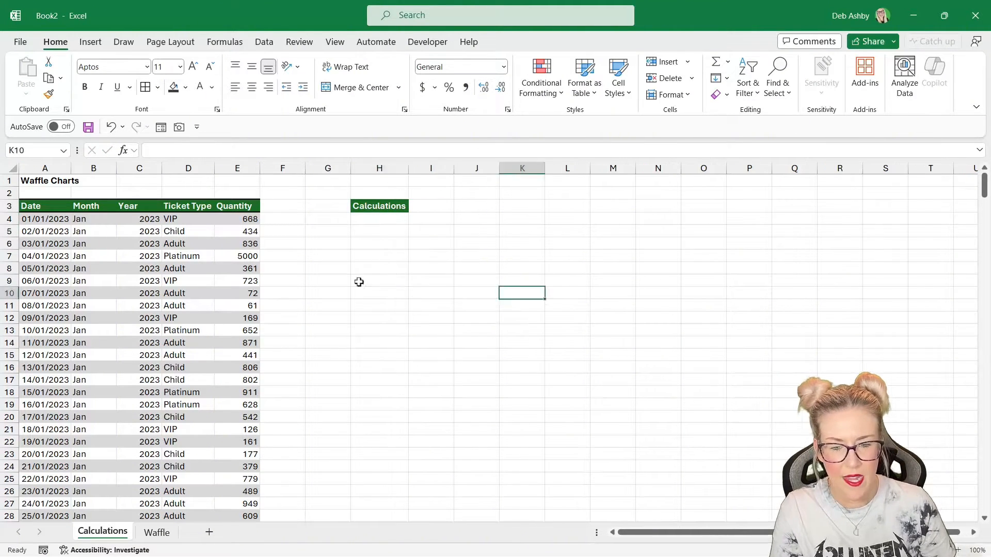
- Enter the label Month in cell H9 of the Calculations sheet
{"action": "left_click", "coordinate": [359, 282]}
{"action": "type", "text": "Month"}
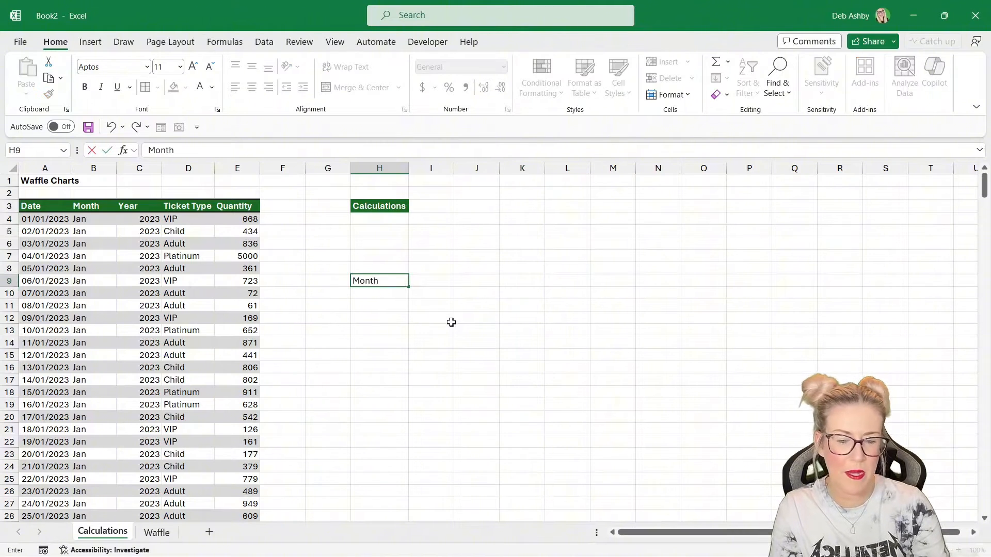
{"action": "key", "text": "Return"}
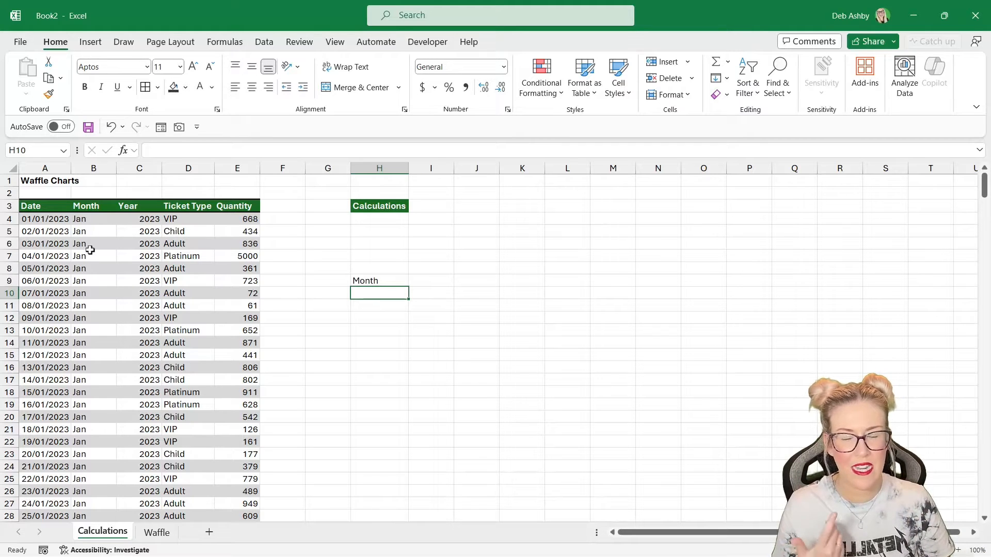
- Enter =UNIQUE(B4:B368) in H10 to list each month from the data's Month column
{"action": "left_click", "coordinate": [83, 220]}
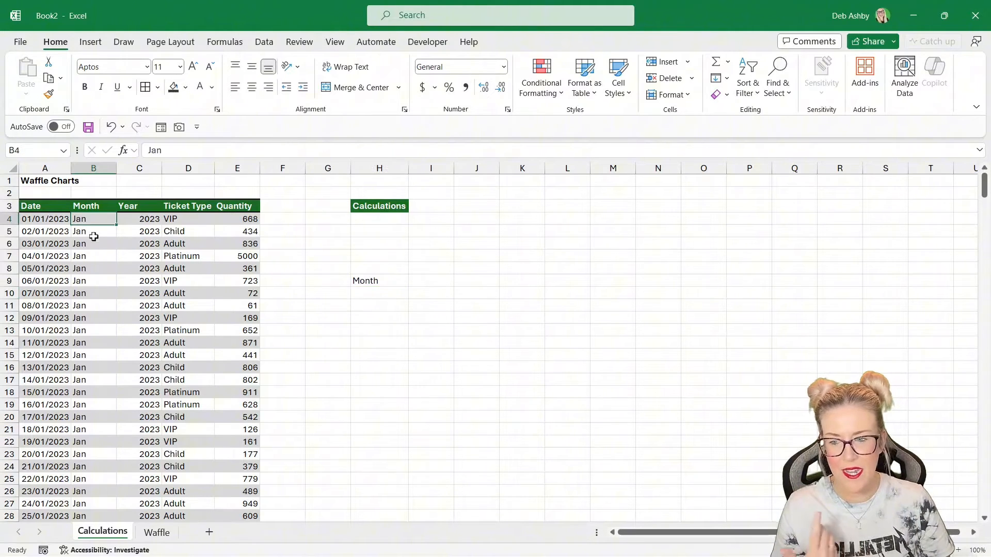
{"action": "scroll", "coordinate": [92, 234], "scroll_direction": "down", "scroll_amount": 5}
{"action": "scroll", "coordinate": [92, 233], "scroll_direction": "down", "scroll_amount": 6}
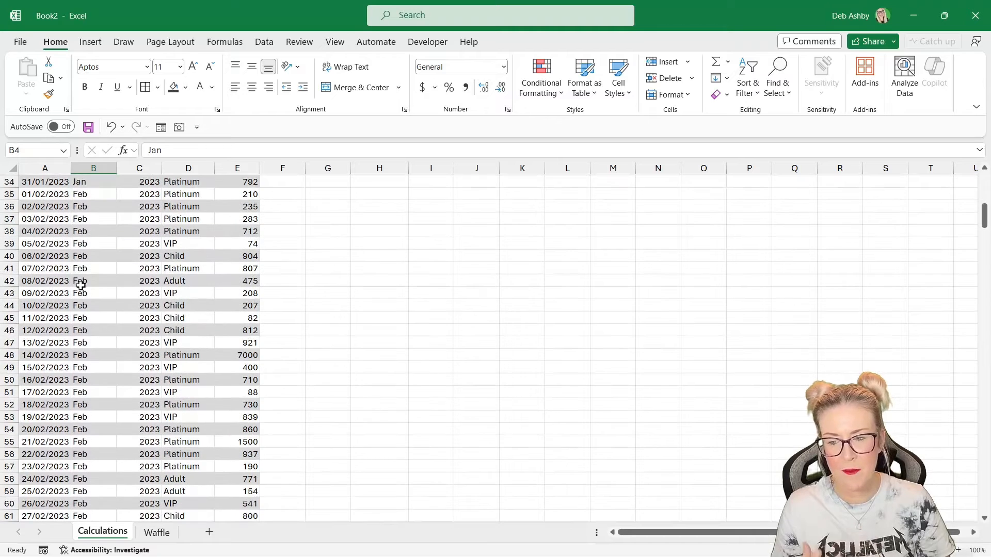
{"action": "scroll", "coordinate": [93, 271], "scroll_direction": "up", "scroll_amount": 10}
{"action": "scroll", "coordinate": [93, 271], "scroll_direction": "up", "scroll_amount": 1}
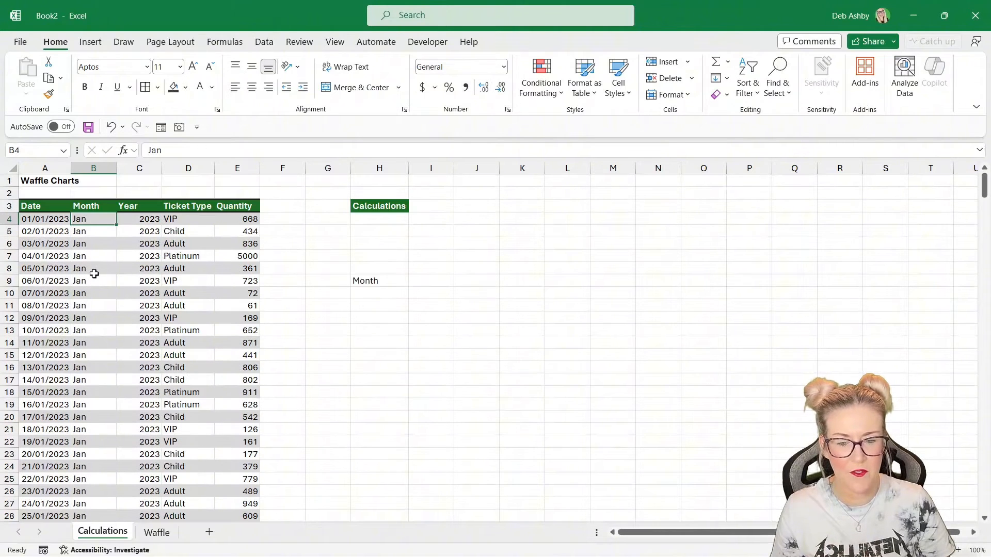
{"action": "left_click", "coordinate": [374, 294]}
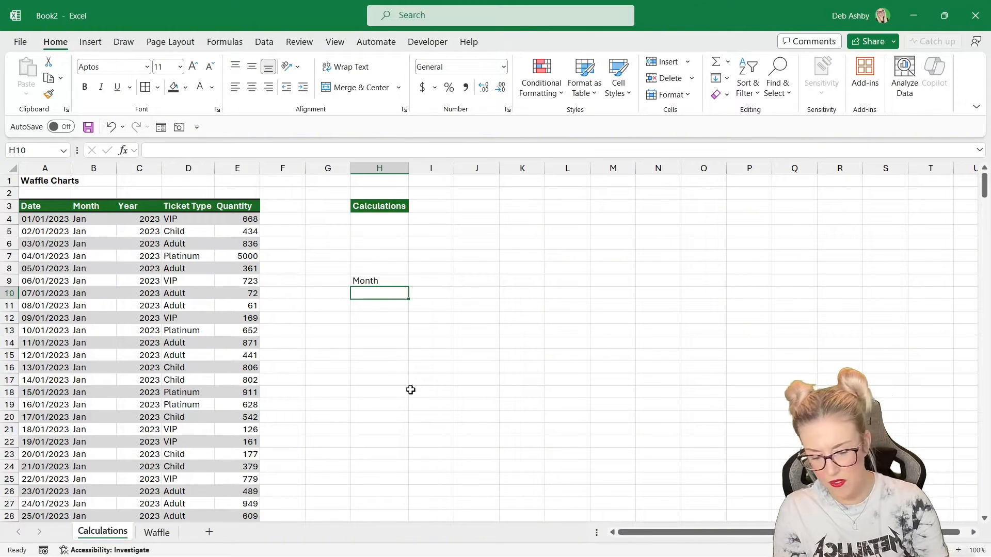
{"action": "type", "text": "="}
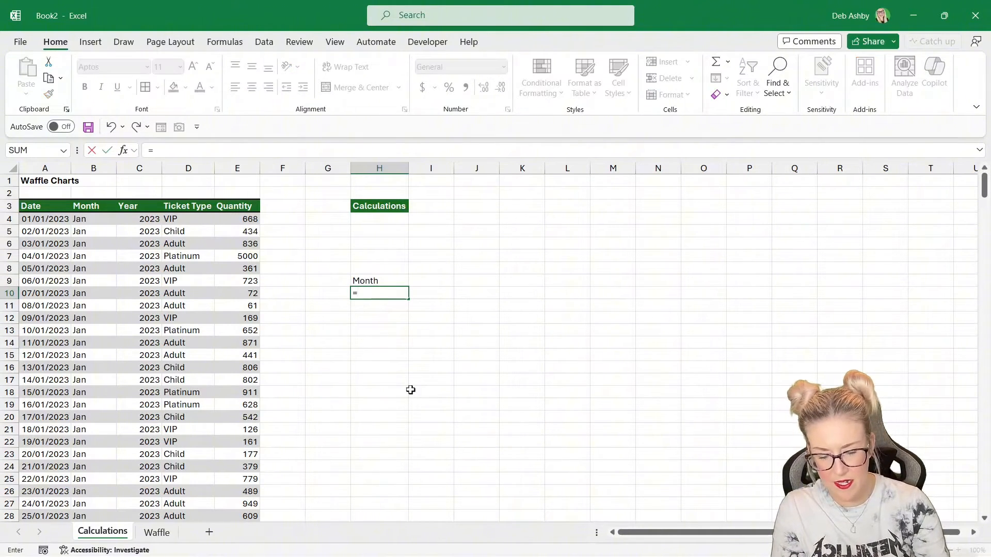
{"action": "type", "text": "UNIQUE("}
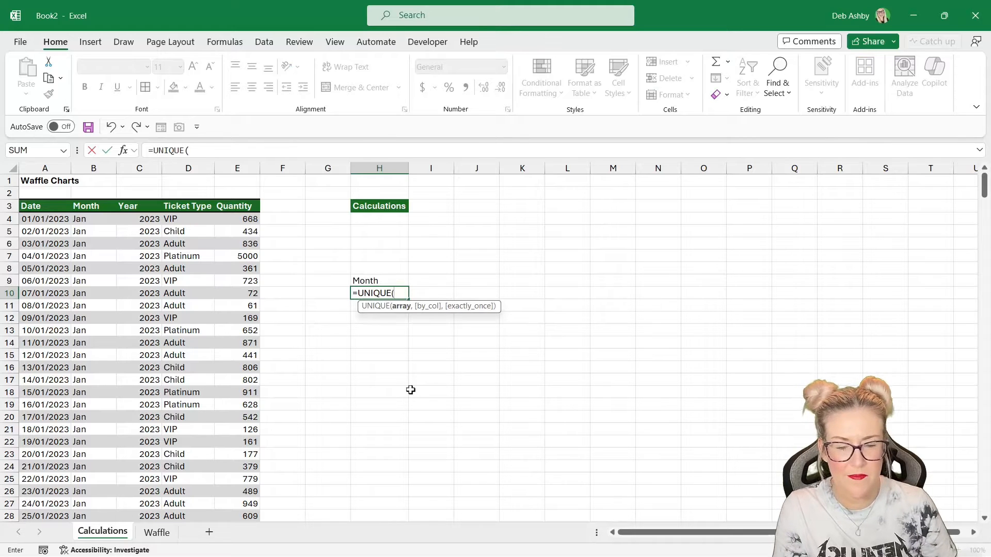
{"action": "left_click", "coordinate": [98, 219]}
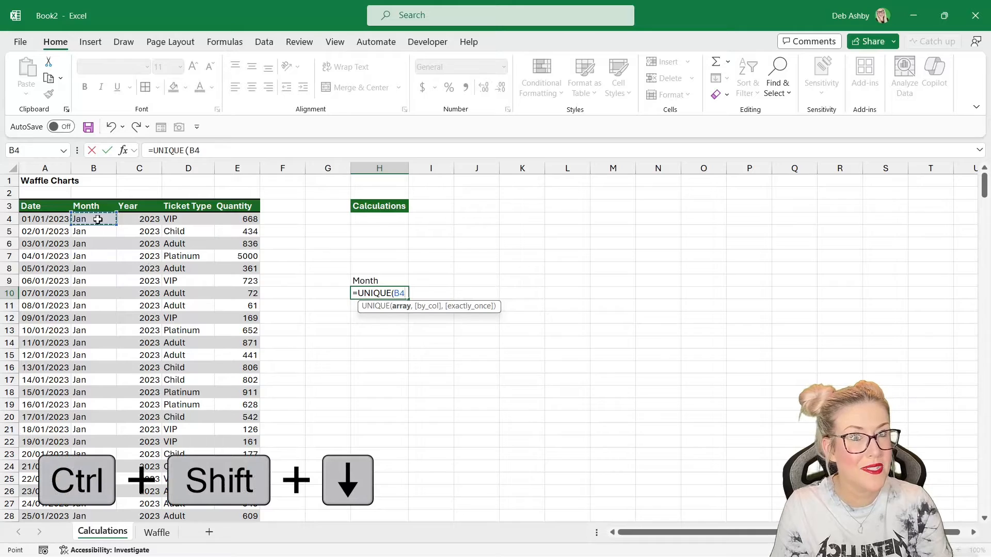
{"action": "key", "text": "ctrl+shift+Down"}
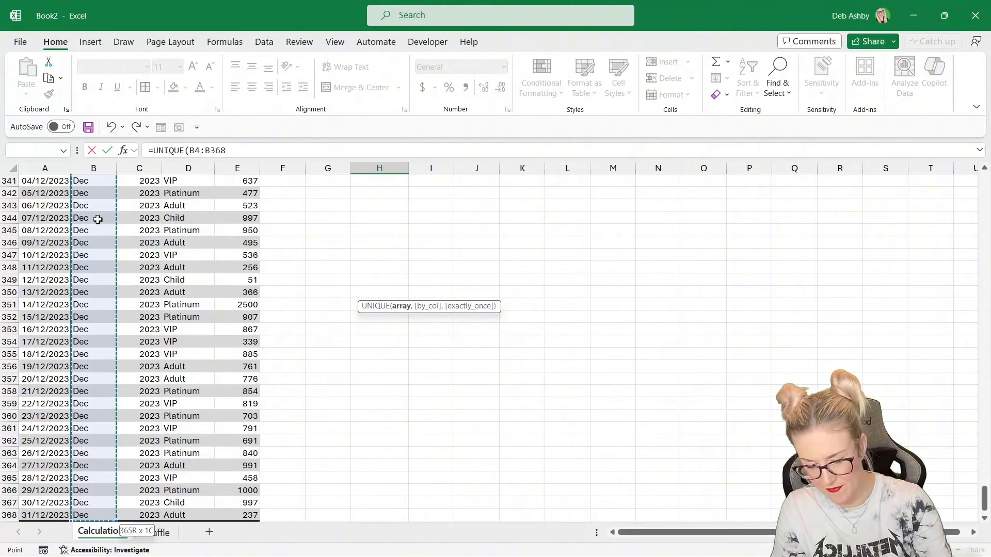
{"action": "key", "text": "Return"}
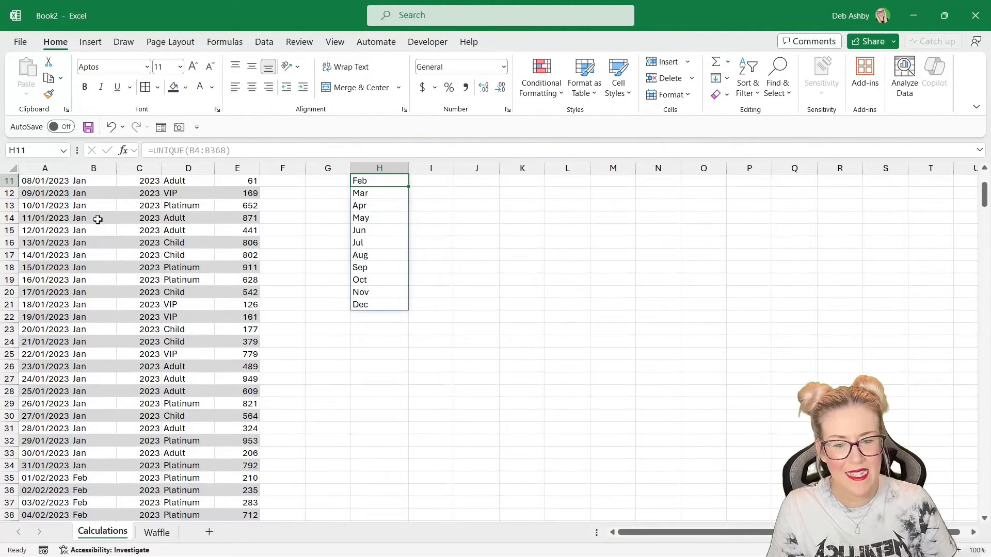
{"action": "scroll", "coordinate": [464, 262], "scroll_direction": "up", "scroll_amount": 4}
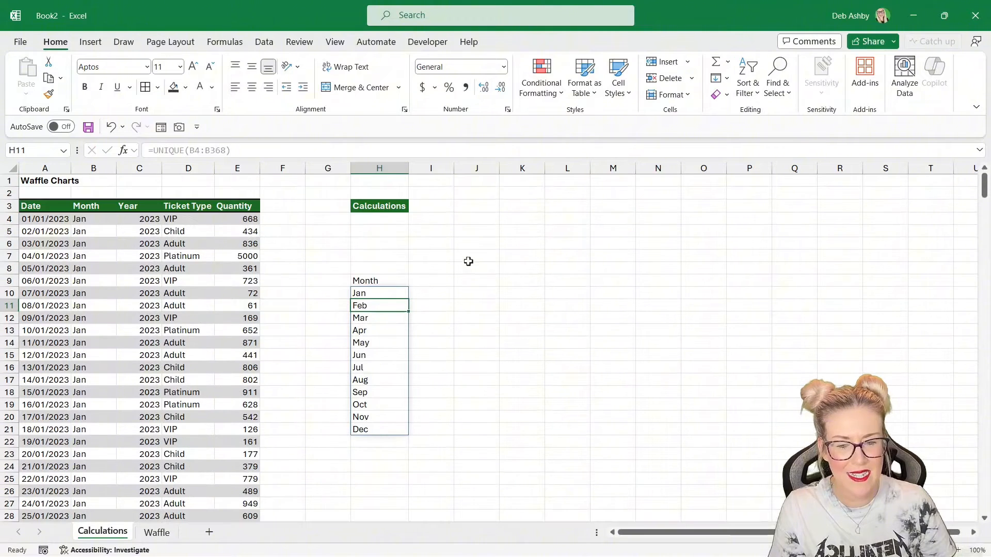
- Enter =UNIQUE(D4:D368) in I9 to list the distinct ticket types
{"action": "left_click", "coordinate": [424, 283]}
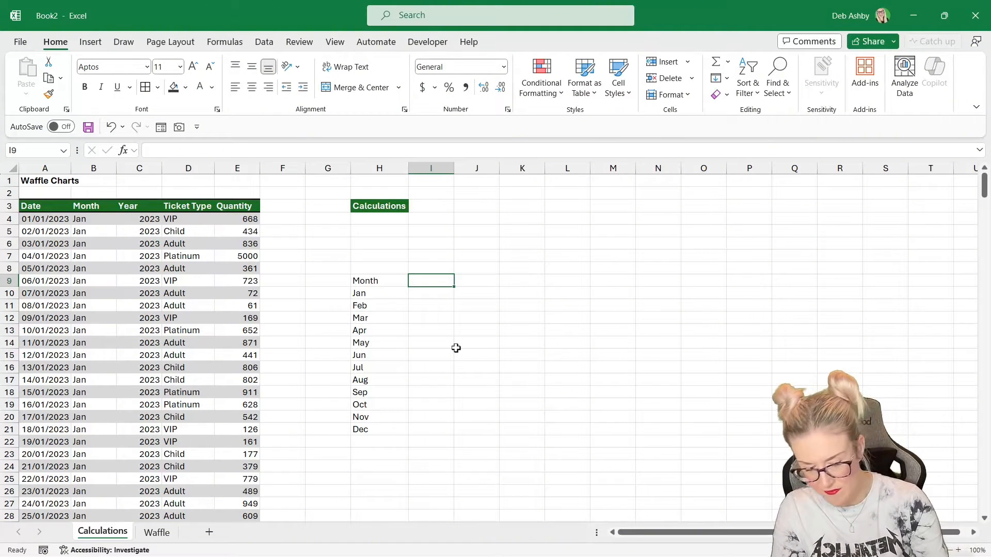
{"action": "type", "text": "=UNIQUE"}
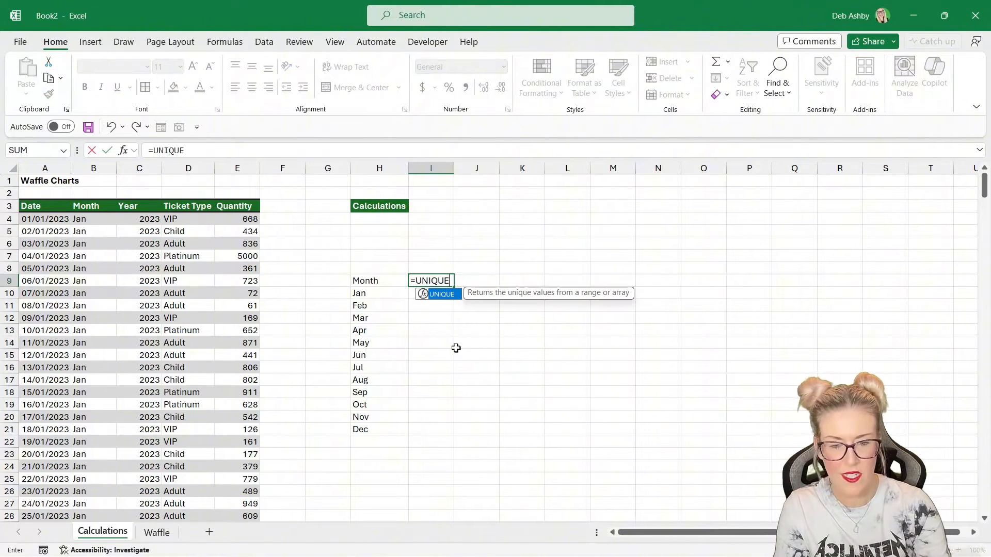
{"action": "type", "text": "("}
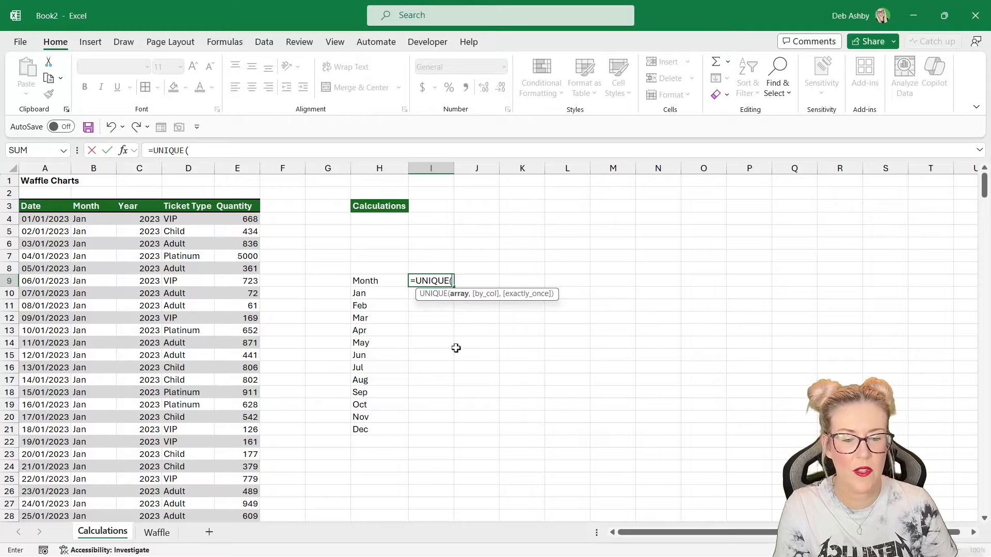
{"action": "left_click", "coordinate": [185, 218]}
{"action": "key", "text": "ctrl+shift+Down"}
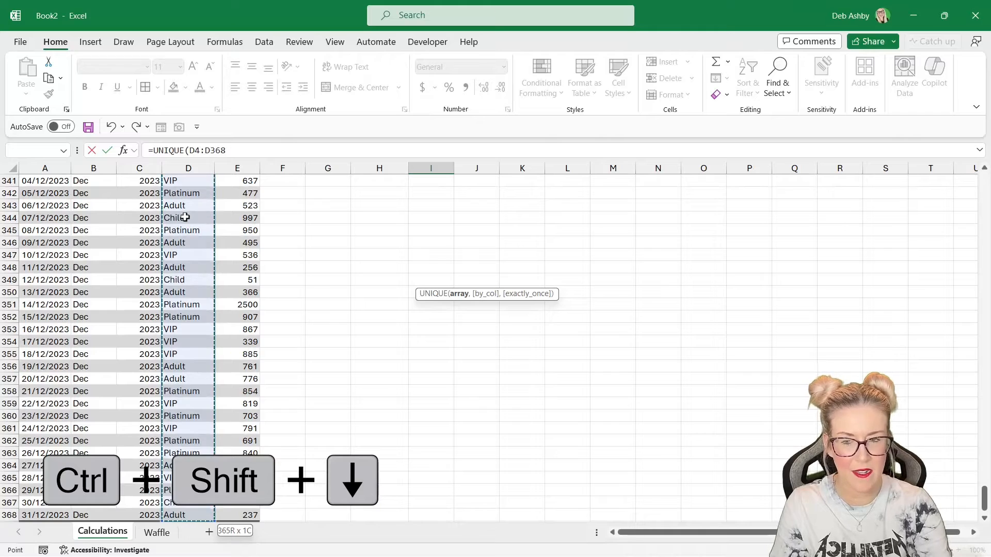
{"action": "type", "text": ")"}
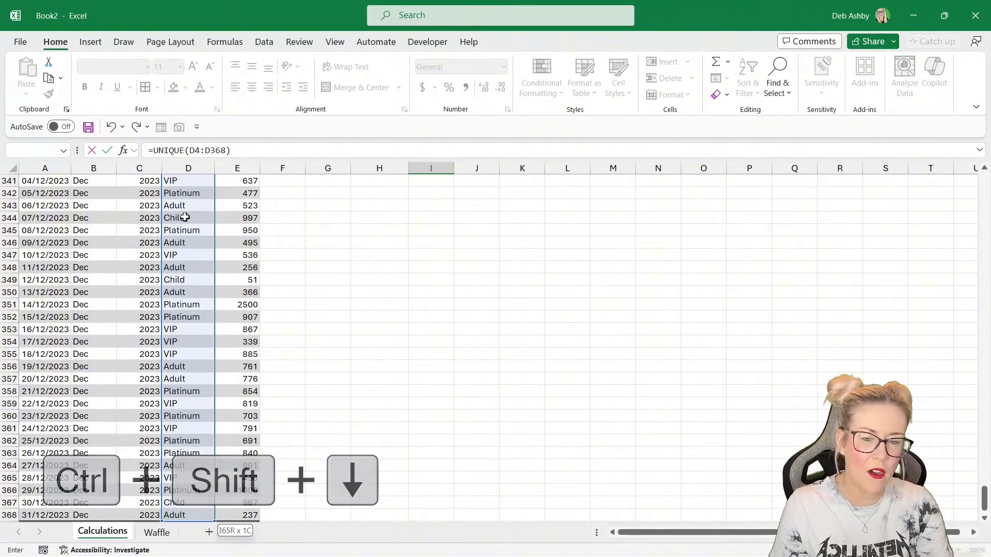
{"action": "key", "text": "Return"}
{"action": "scroll", "coordinate": [513, 283], "scroll_direction": "up", "scroll_amount": 3}
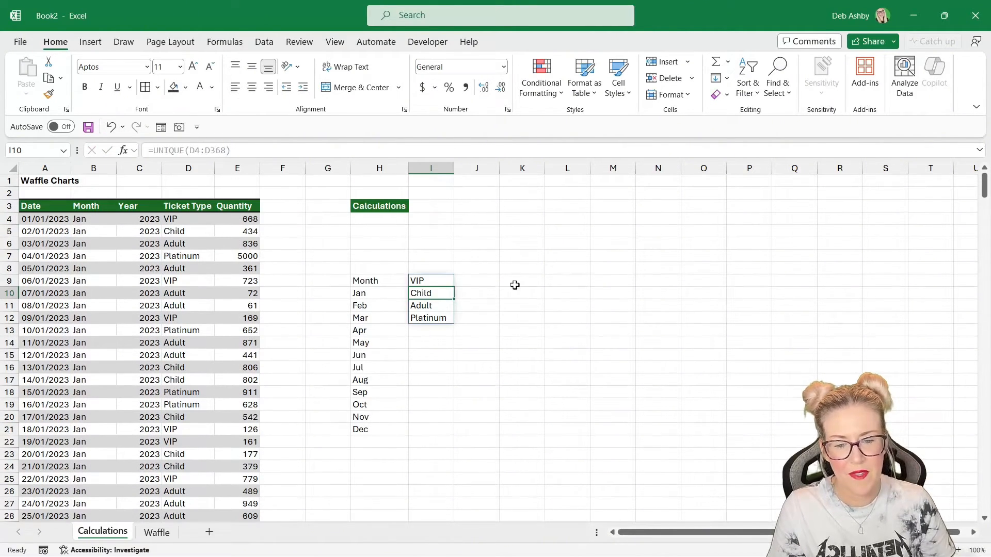
- Wrap the I9 formula in TRANSPOSE so the ticket types spread across row 9: =TRANSPOSE(UNIQUE(D4:D368))
{"action": "left_click", "coordinate": [437, 280]}
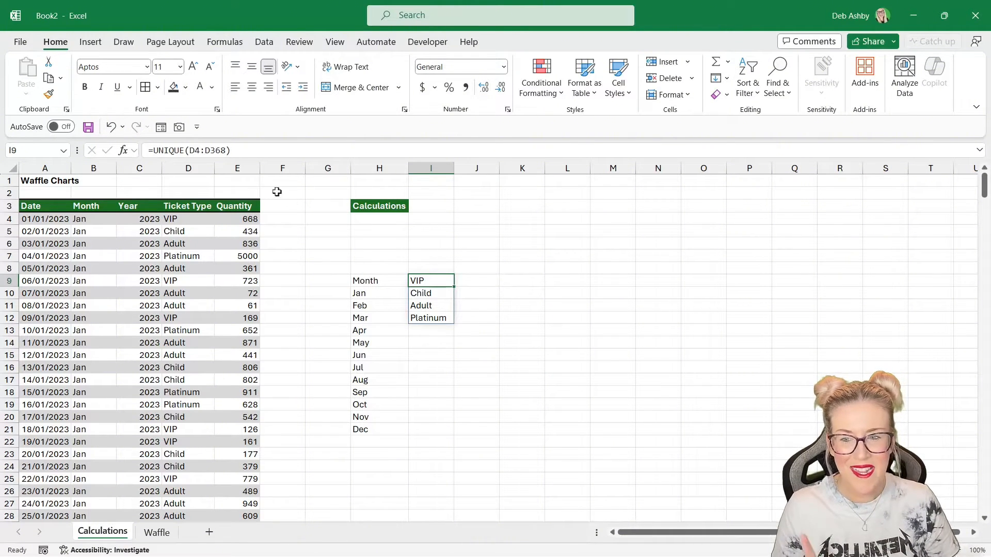
{"action": "left_click", "coordinate": [154, 150]}
{"action": "left_click", "coordinate": [186, 150]}
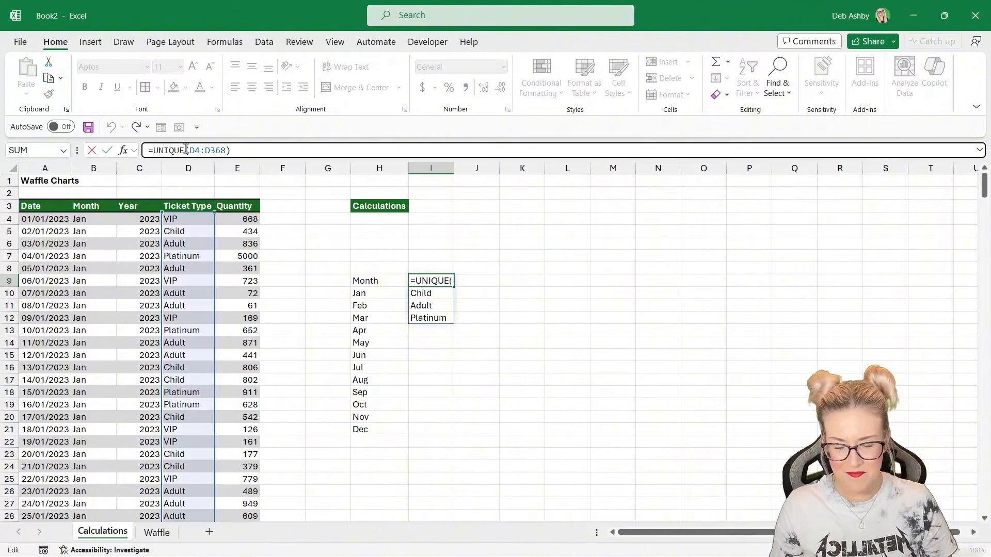
{"action": "type", "text": "TRANSPOSE"}
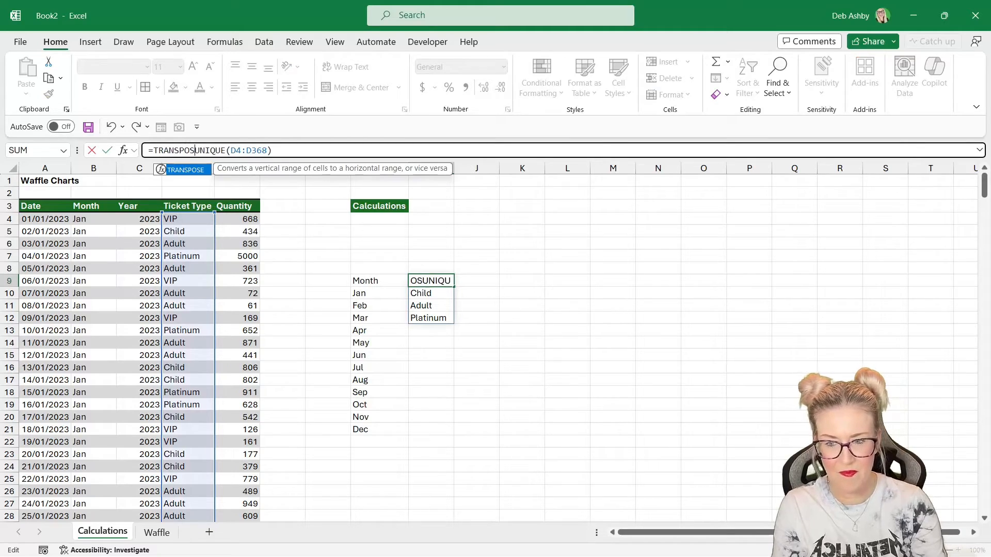
{"action": "type", "text": "("}
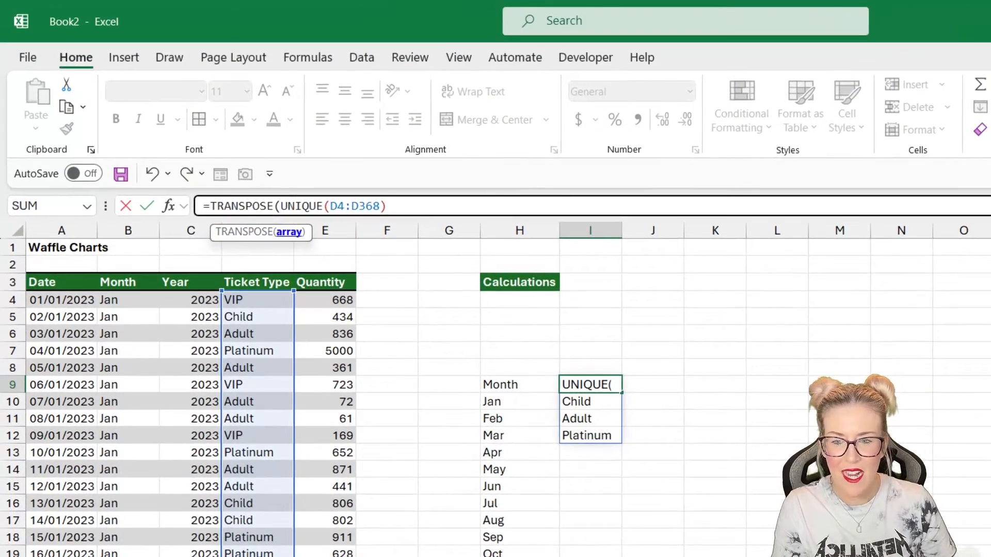
{"action": "left_click", "coordinate": [211, 169]}
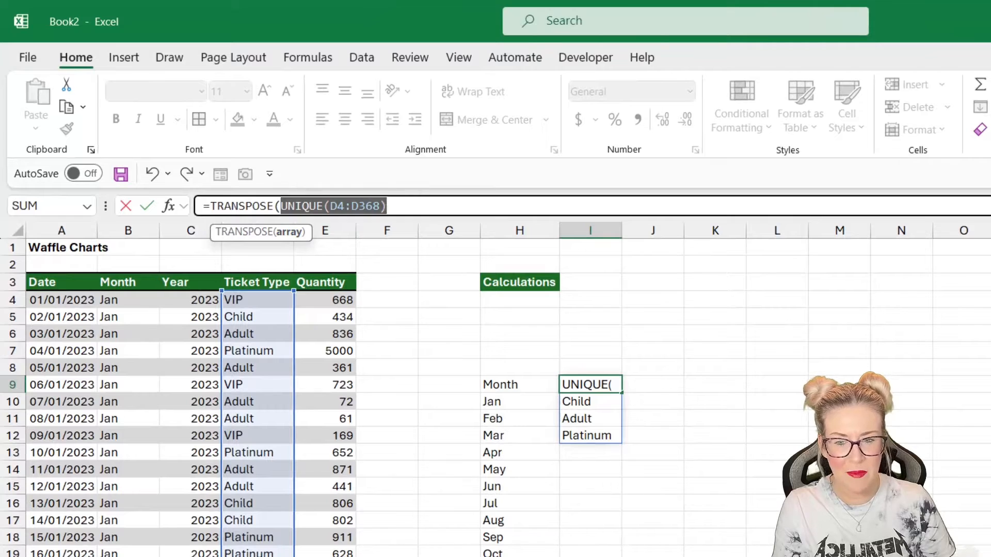
{"action": "left_click", "coordinate": [387, 206]}
{"action": "type", "text": ")"}
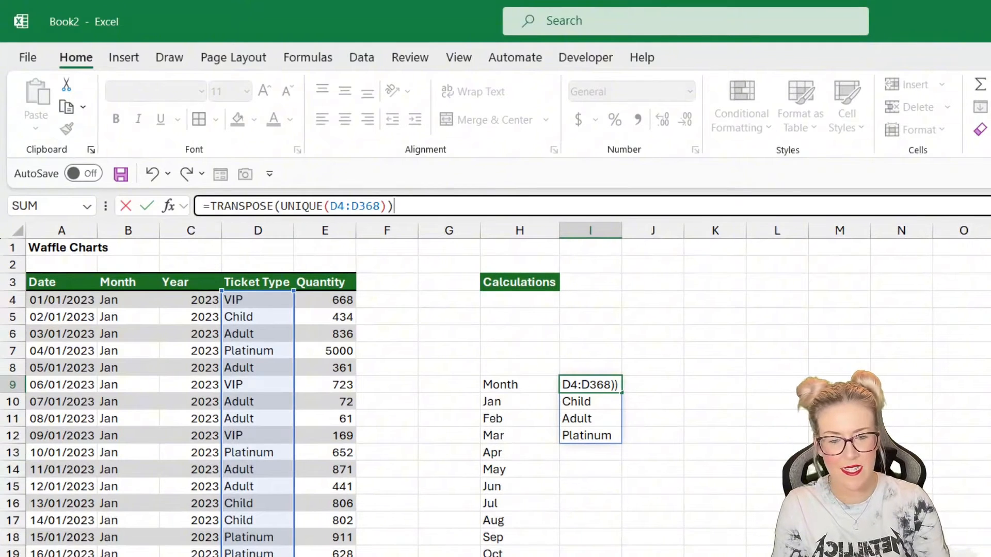
{"action": "key", "text": "Return"}
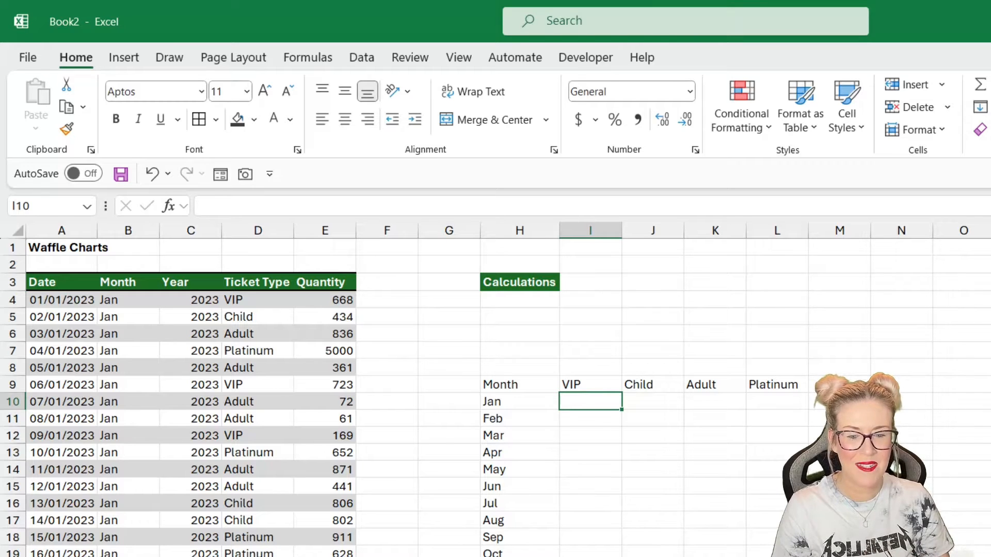
- Wrap the I9 formula in SORT as =SORT(TRANSPOSE(UNIQUE(D4:D368)),,1,TRUE) to order the ticket types alphabetically
{"action": "left_click", "coordinate": [590, 384]}
{"action": "left_click", "coordinate": [208, 206]}
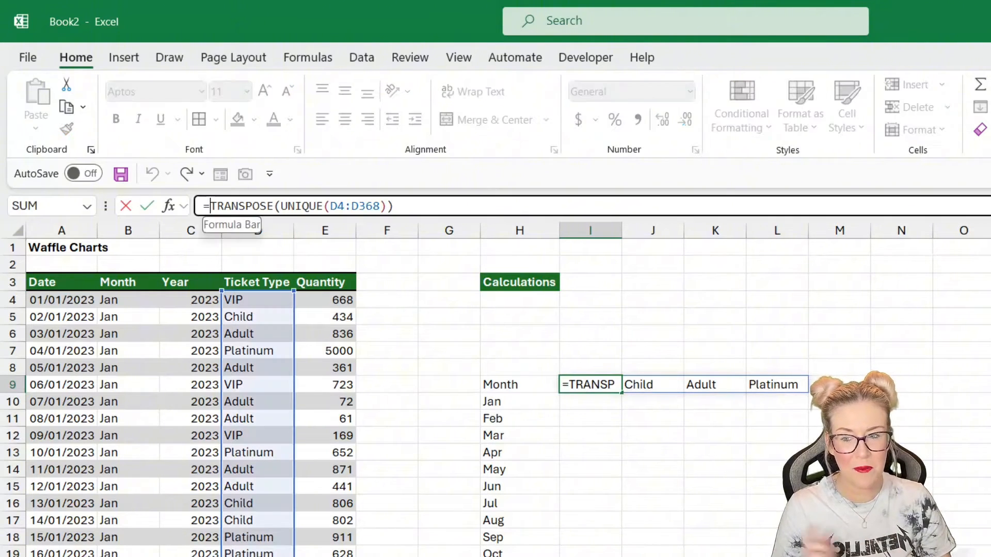
{"action": "type", "text": "SORT"}
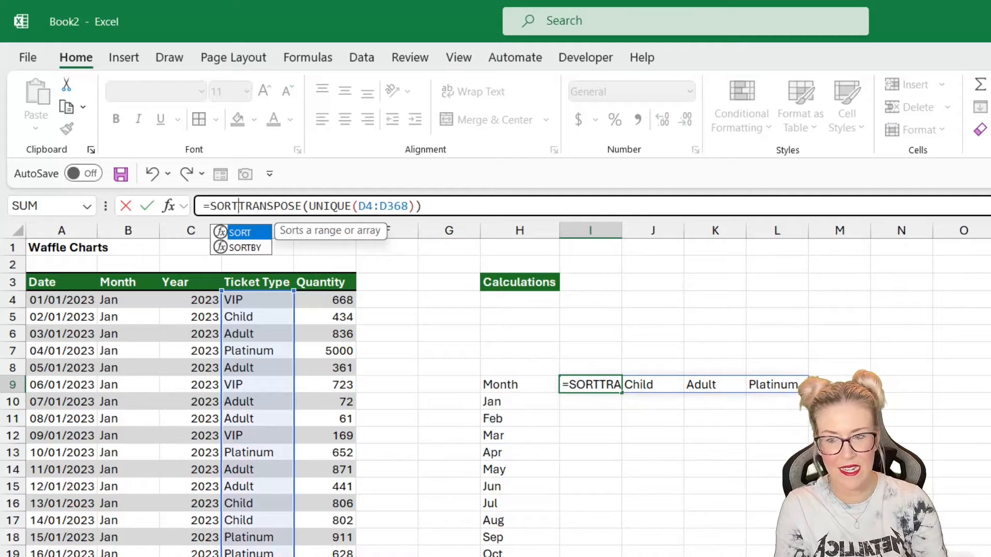
{"action": "key", "text": "Tab"}
{"action": "key", "text": "shift+End"}
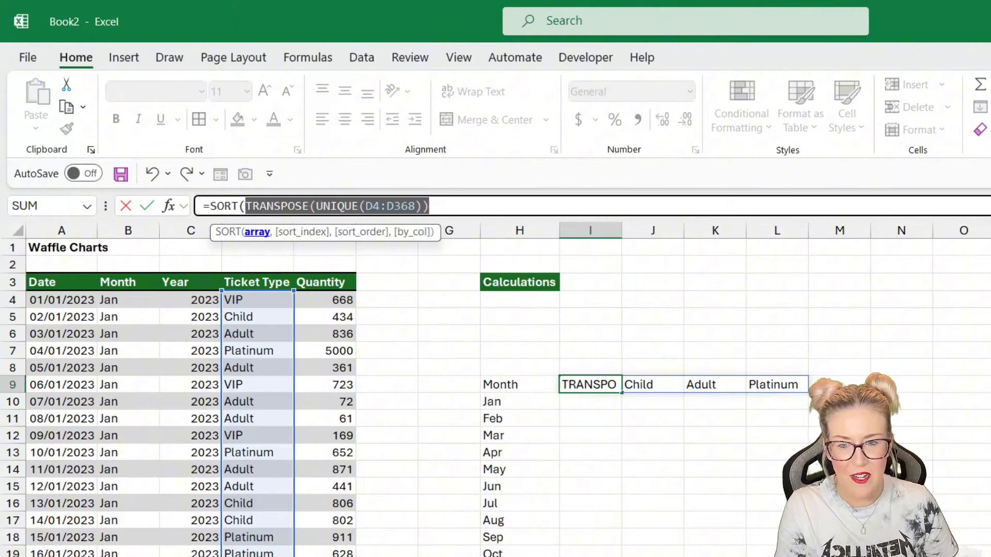
{"action": "key", "text": "End"}
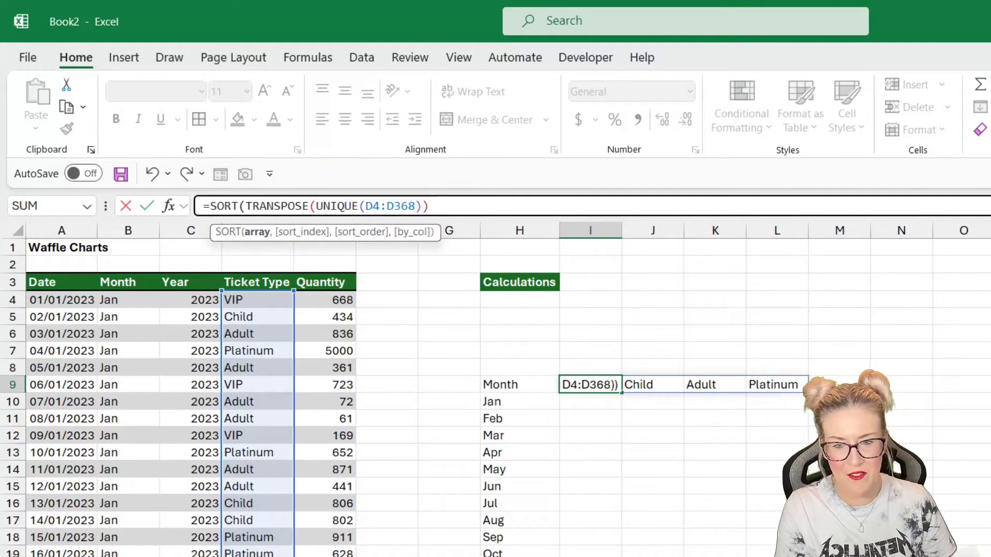
{"action": "type", "text": ",,"}
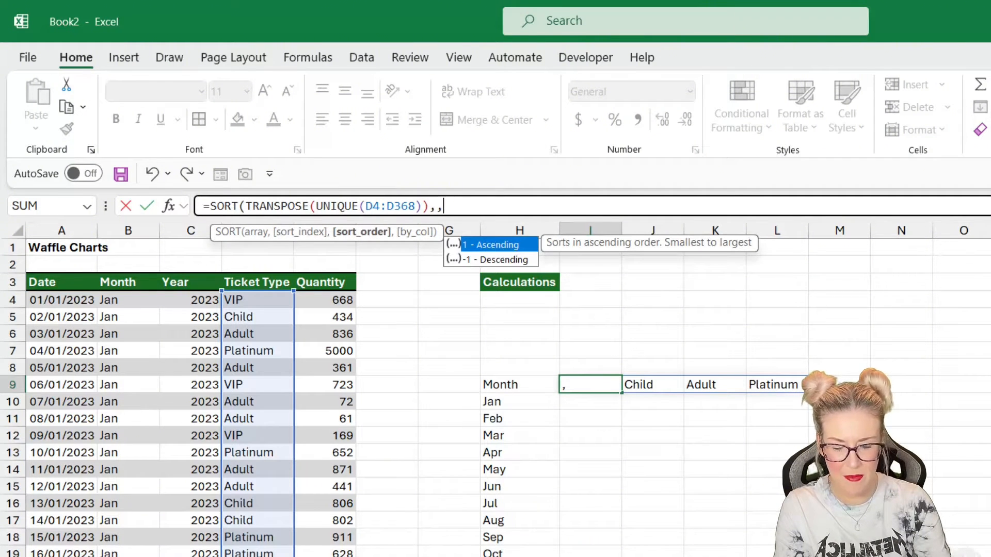
{"action": "type", "text": "1,"}
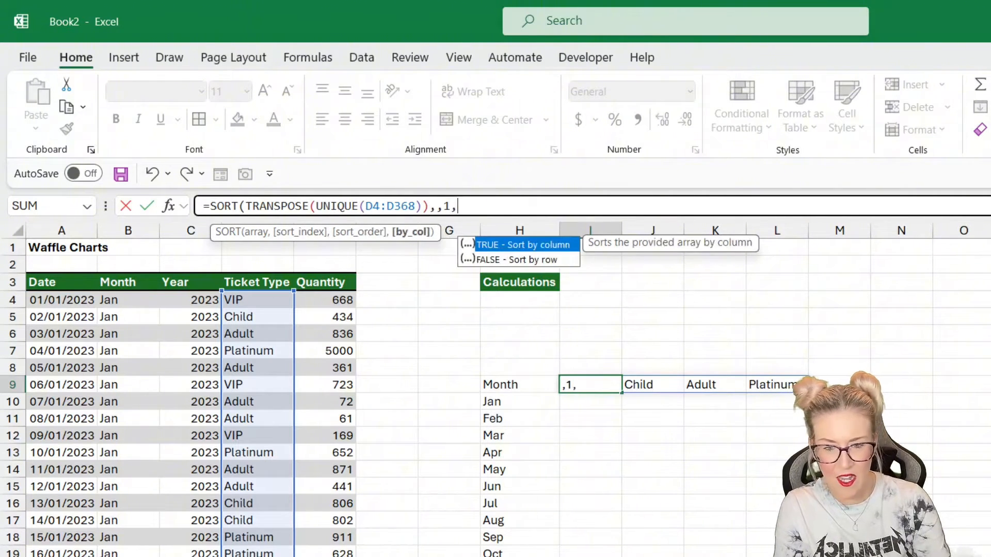
{"action": "type", "text": "T"}
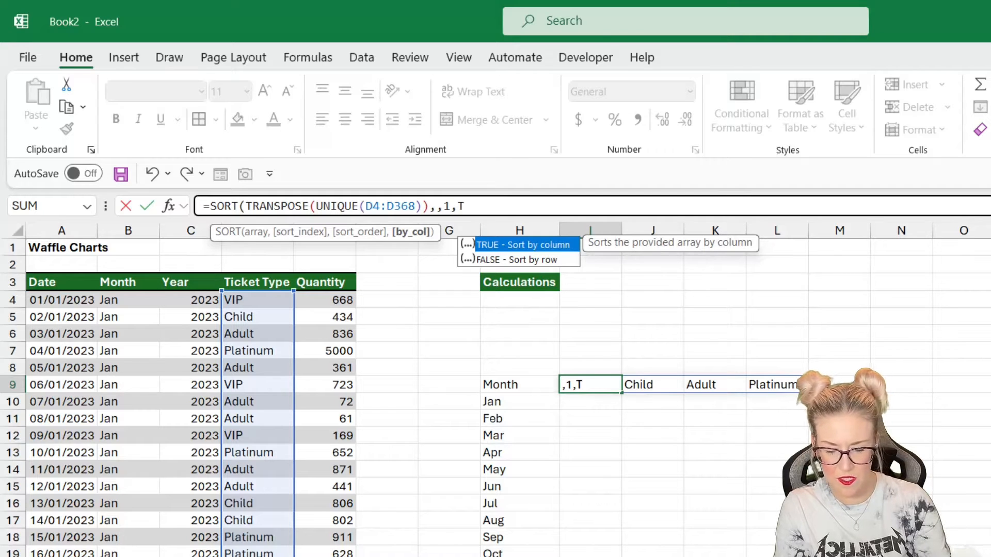
{"action": "type", "text": "RUE)"}
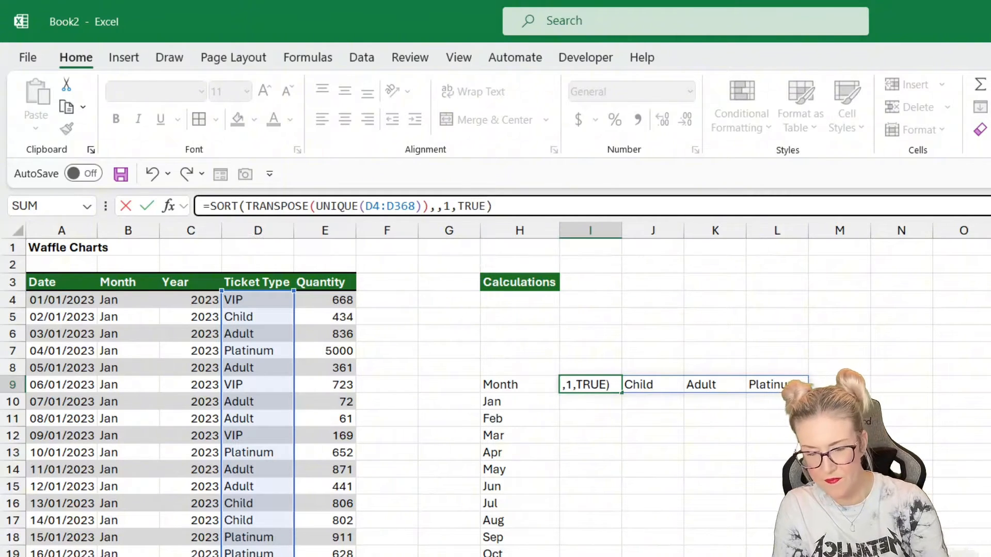
{"action": "key", "text": "Return"}
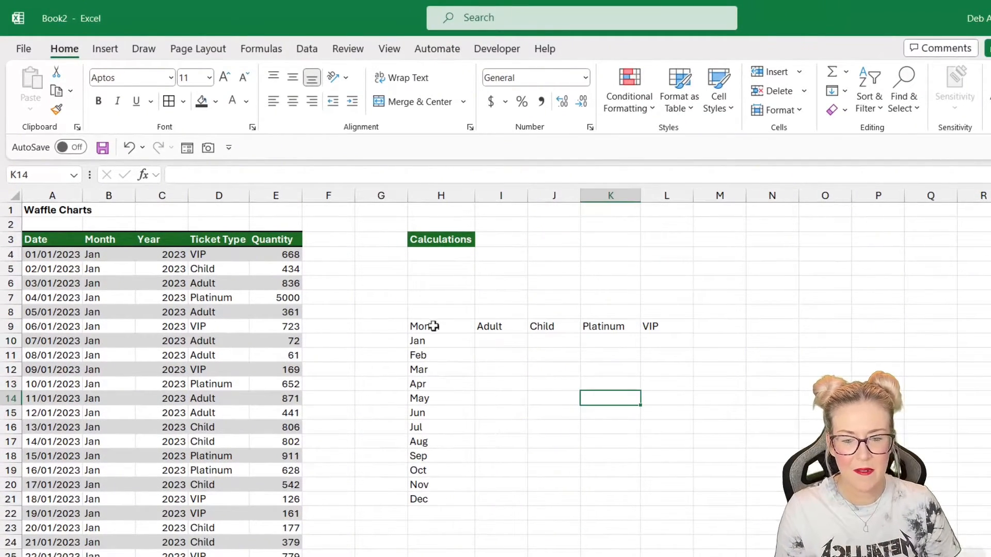
- Make the header row H9:L9 bold
{"action": "left_click_drag", "start_coordinate": [426, 326], "coordinate": [663, 324]}
{"action": "key", "text": "ctrl+b"}
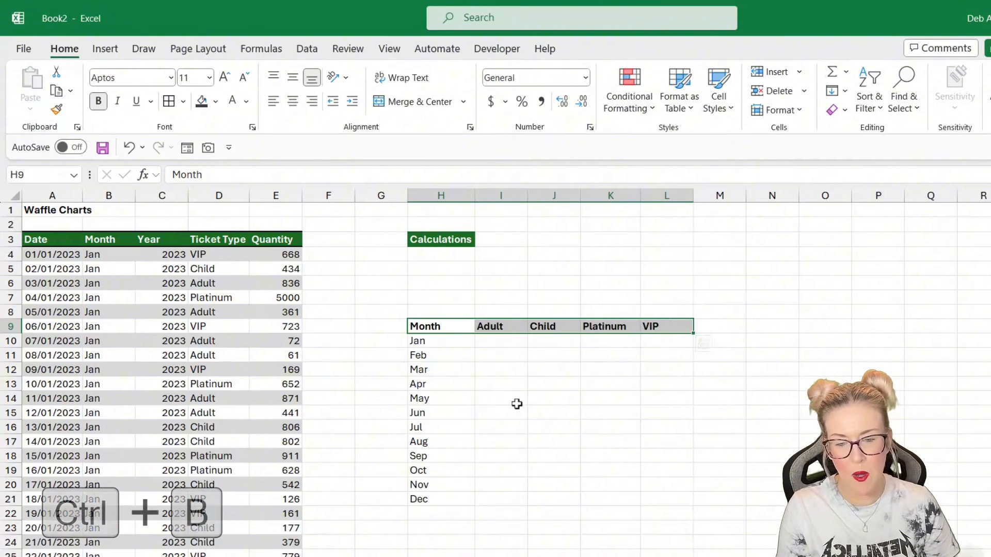
- Make the month labels in H10:H21 bold
{"action": "left_click", "coordinate": [514, 402]}
{"action": "left_click_drag", "start_coordinate": [449, 341], "coordinate": [449, 502]}
{"action": "key", "text": "ctrl+b"}
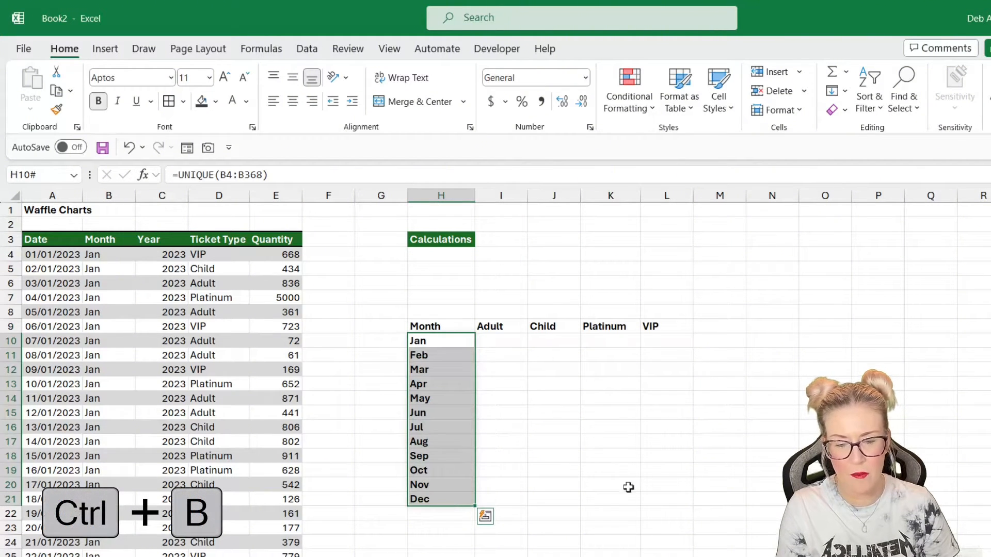
- Inspect the month and ticket type spill formulas in H10 and I9 of the calculations table
{"action": "left_click", "coordinate": [653, 485]}
{"action": "left_click", "coordinate": [593, 370]}
{"action": "left_click", "coordinate": [772, 341]}
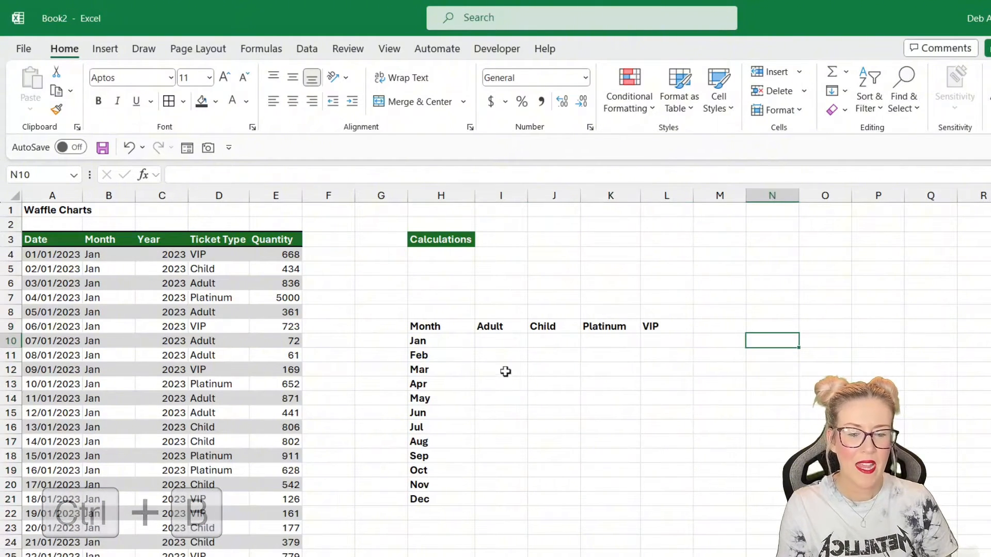
{"action": "left_click", "coordinate": [493, 341]}
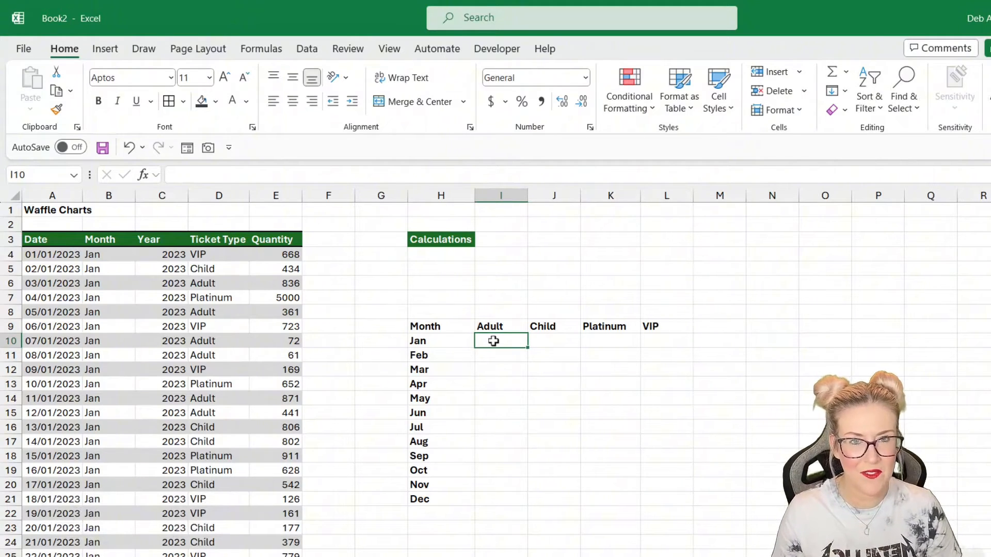
{"action": "key", "text": "Down"}
{"action": "key", "text": "Down"}
{"action": "key", "text": "Down"}
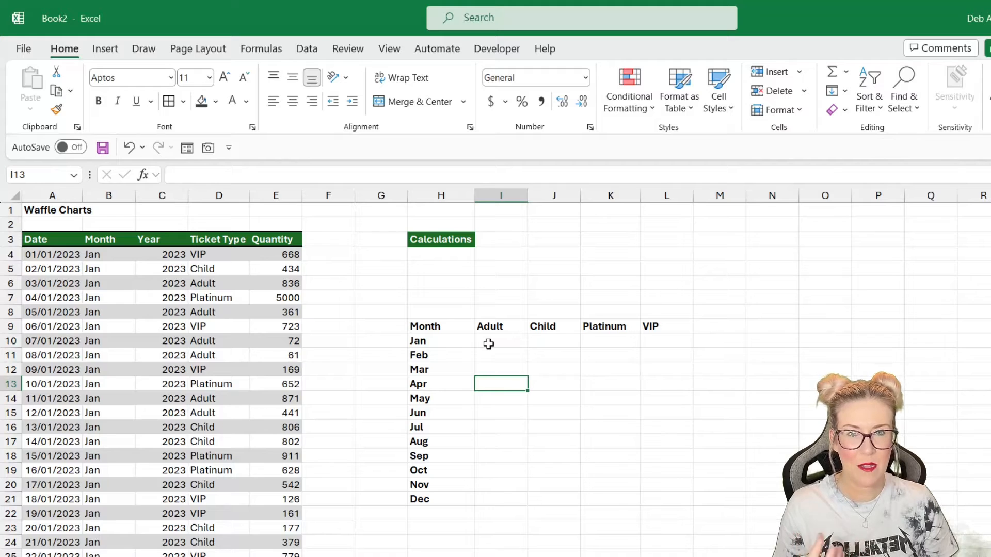
{"action": "key", "text": "Up"}
{"action": "key", "text": "Up"}
{"action": "key", "text": "Up"}
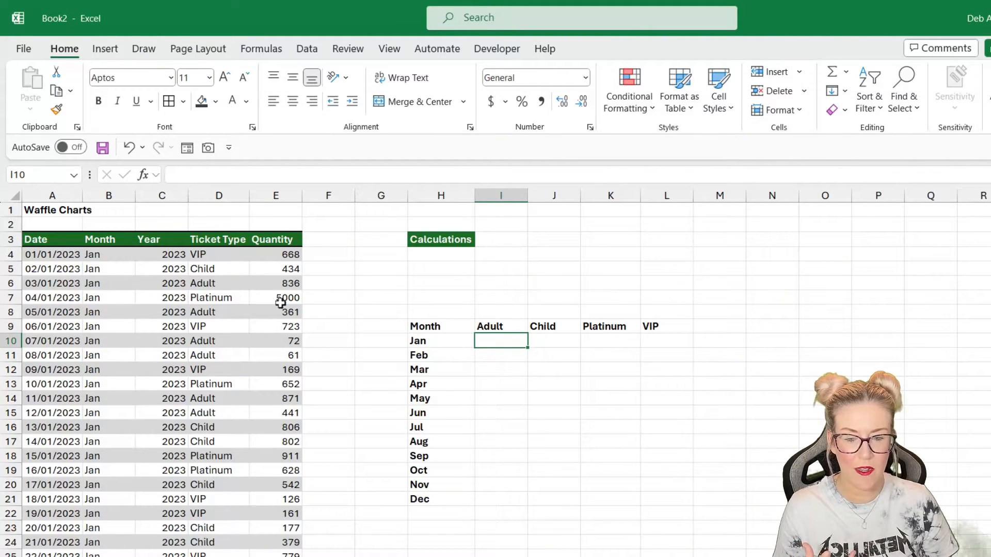
{"action": "left_click", "coordinate": [434, 341]}
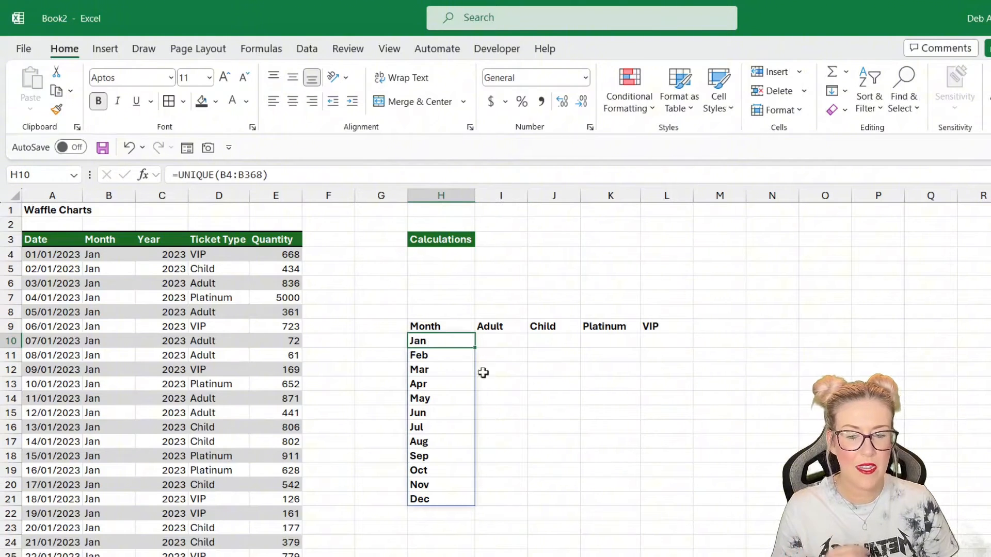
{"action": "left_click", "coordinate": [499, 327]}
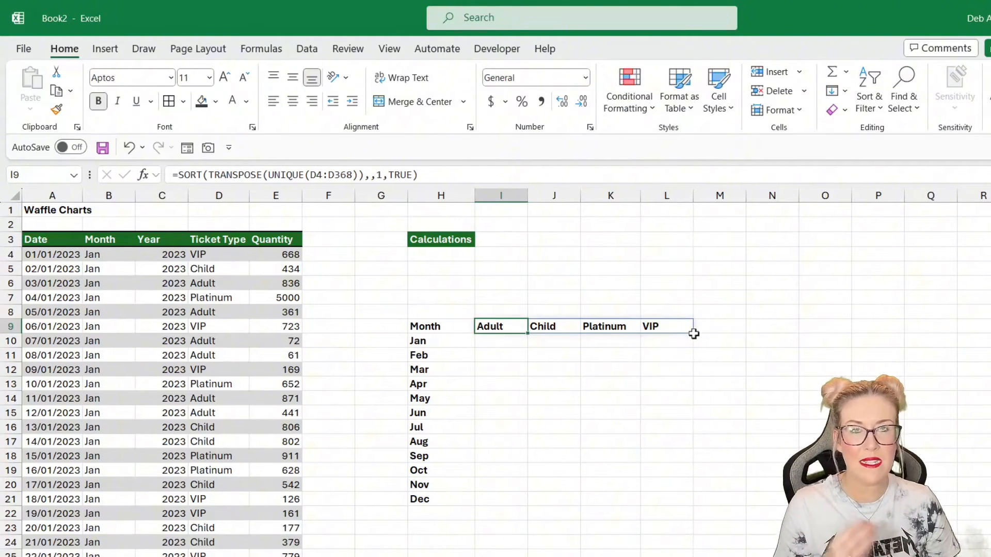
- Begin a SUMIFS in I10 summing $E$4:$E$368 where the month range $B$4:$B$368 matches $H10
{"action": "left_click", "coordinate": [485, 342]}
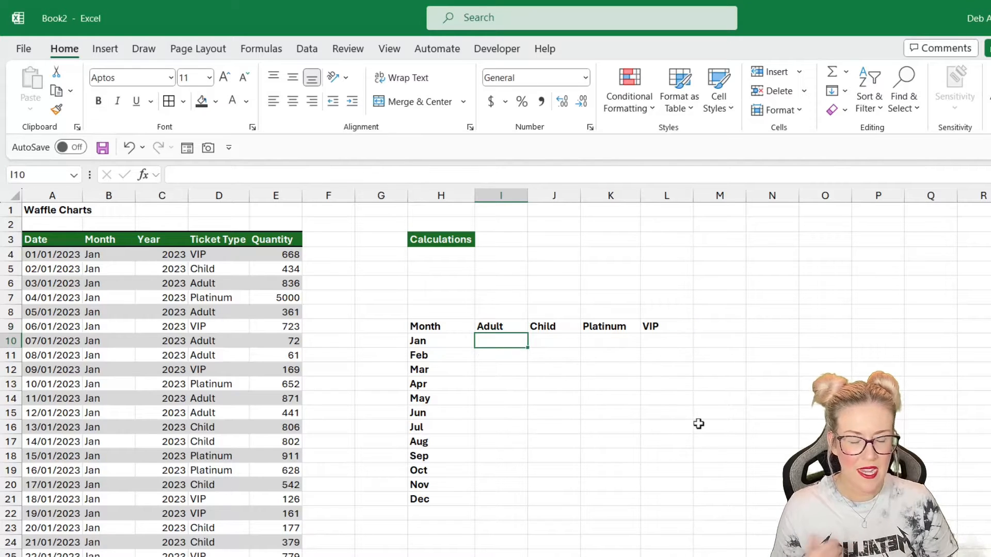
{"action": "type", "text": "="}
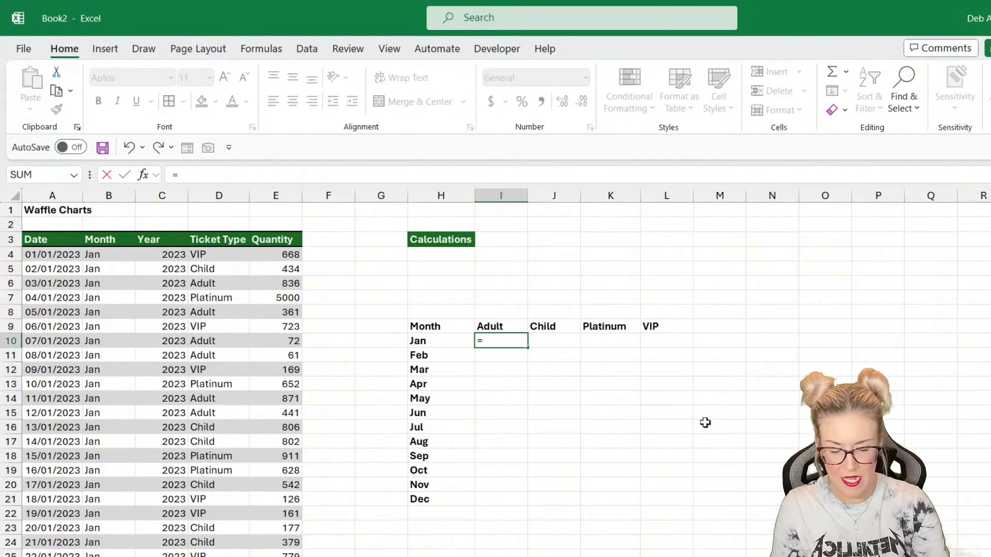
{"action": "type", "text": "SUMIFS"}
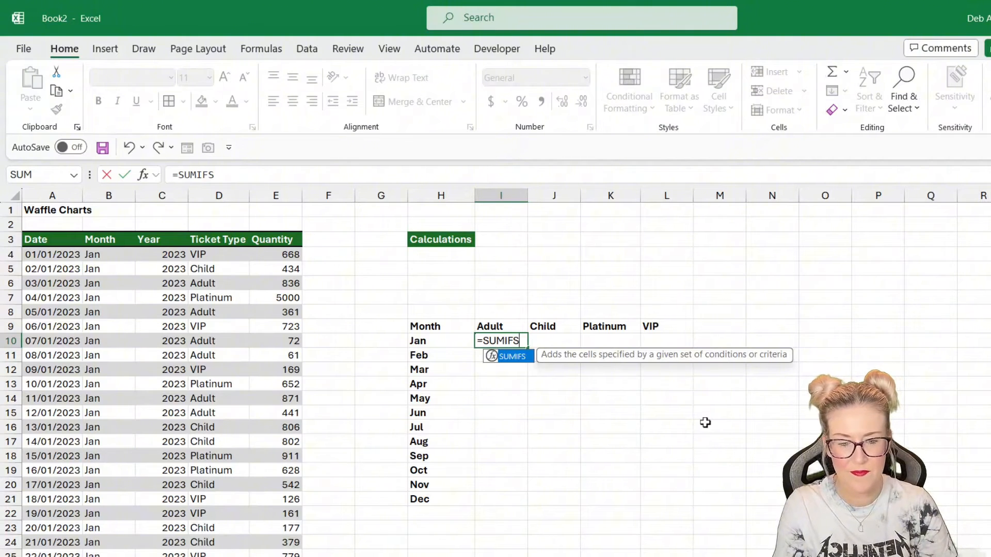
{"action": "type", "text": "("}
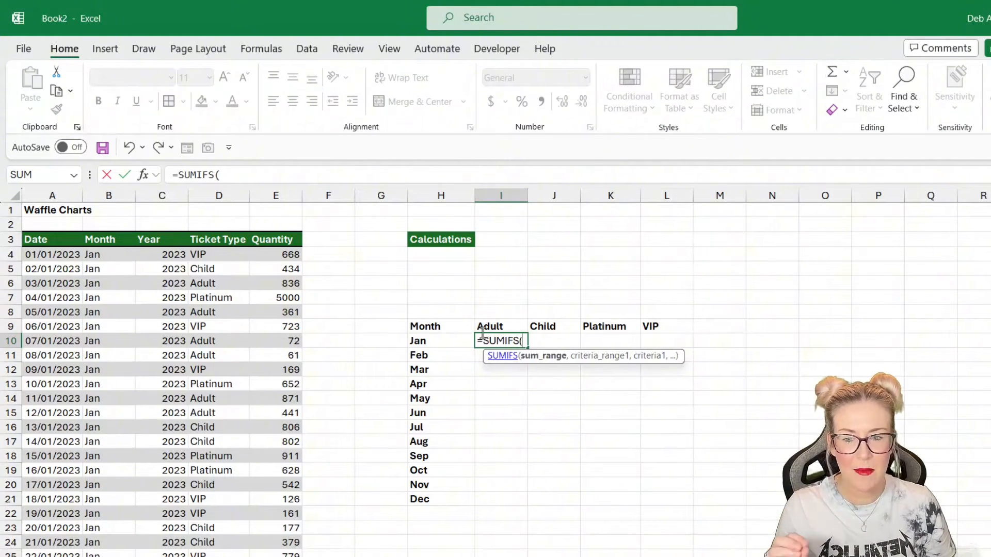
{"action": "left_click", "coordinate": [279, 255]}
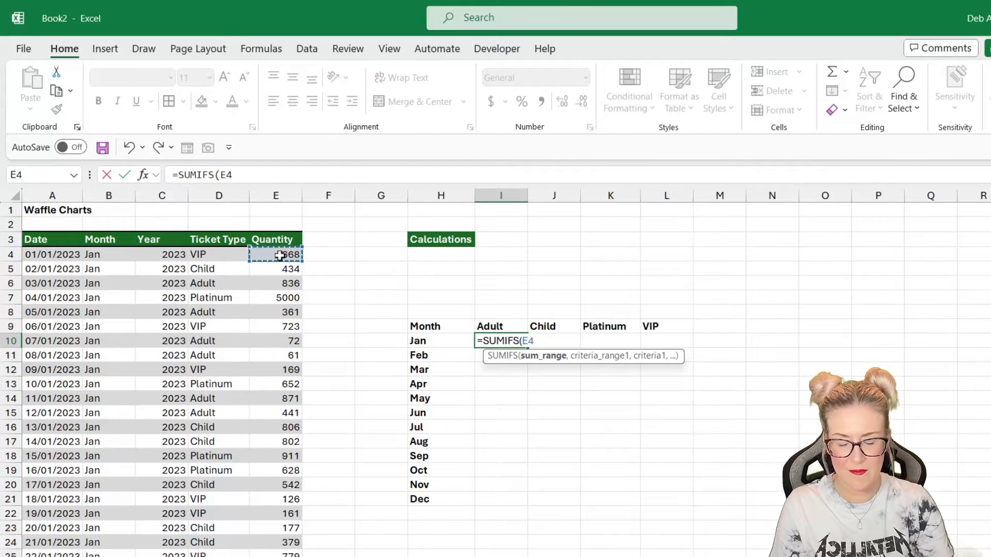
{"action": "key", "text": "ctrl+shift+Down"}
{"action": "key", "text": "F4"}
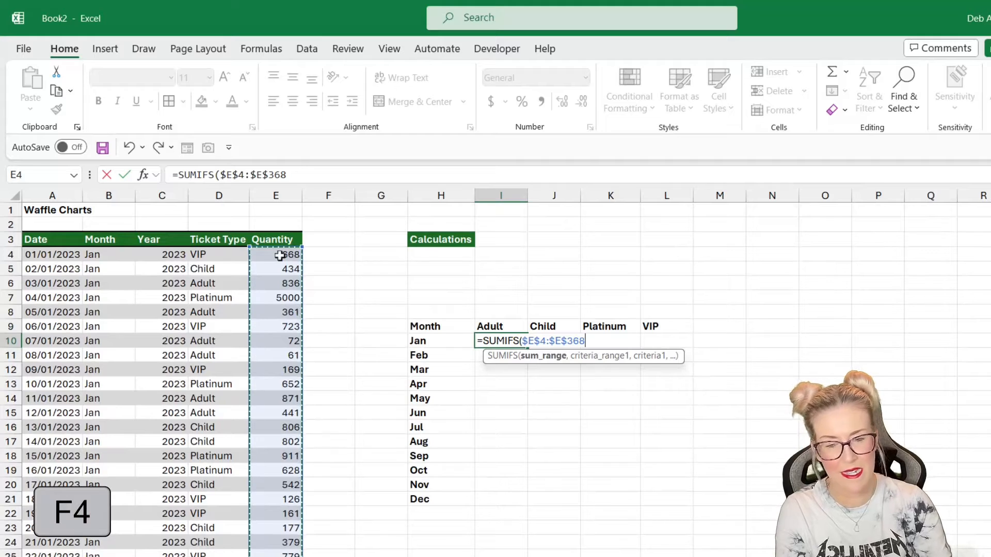
{"action": "type", "text": ","}
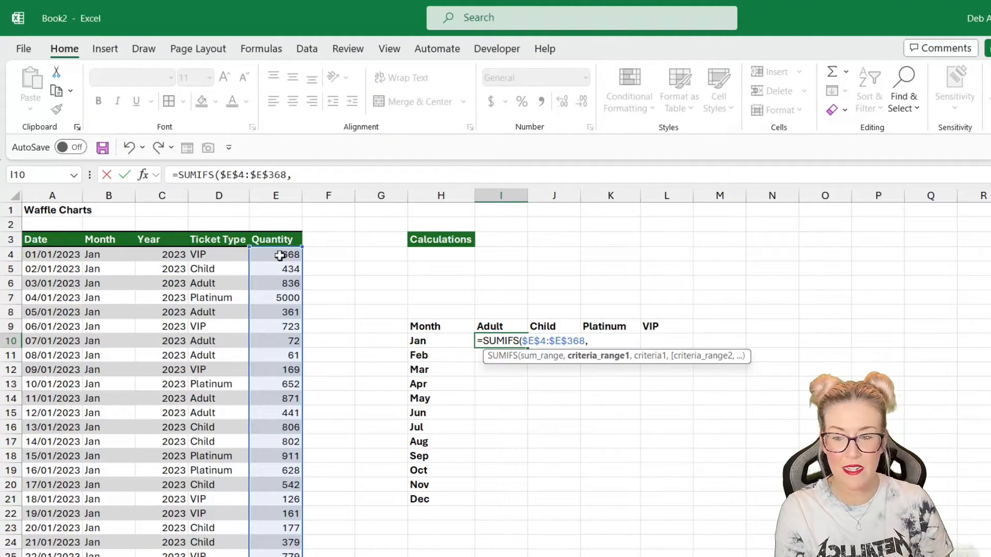
{"action": "left_click", "coordinate": [110, 255]}
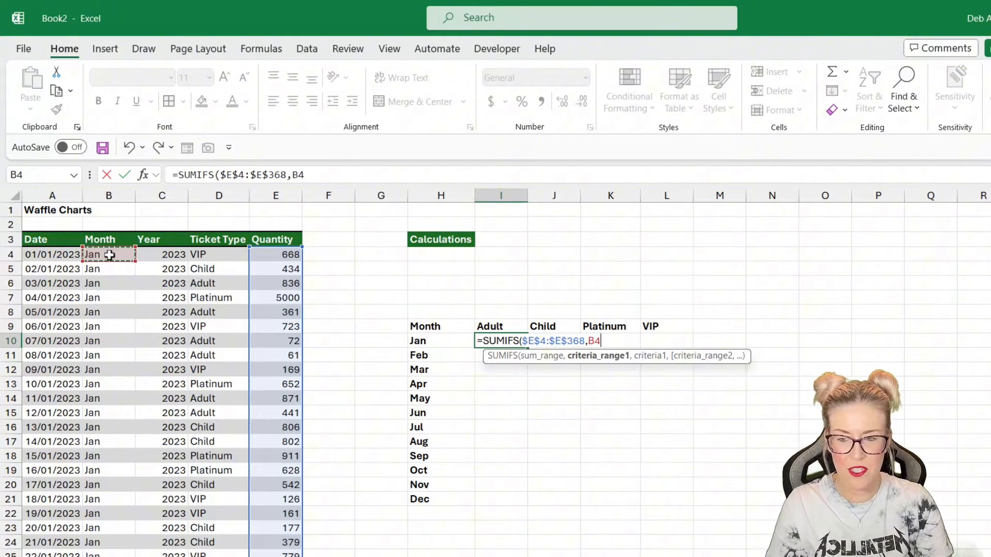
{"action": "key", "text": "ctrl+shift+Down"}
{"action": "key", "text": "F4"}
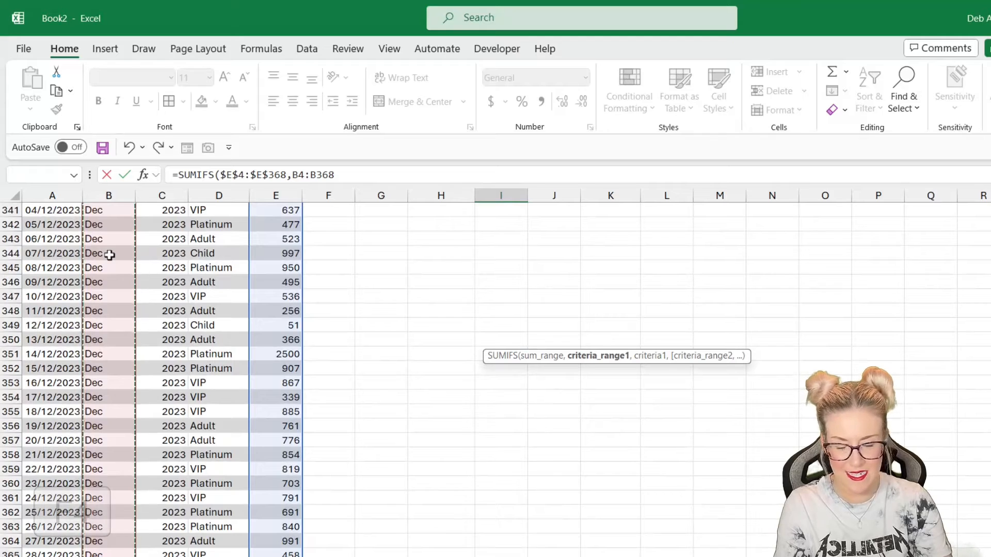
{"action": "type", "text": ","}
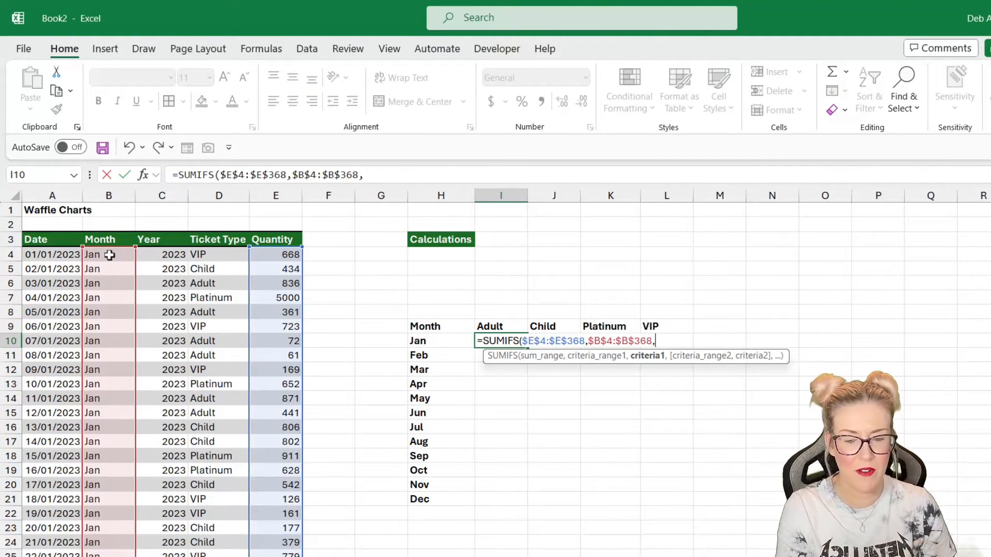
{"action": "left_click", "coordinate": [437, 341]}
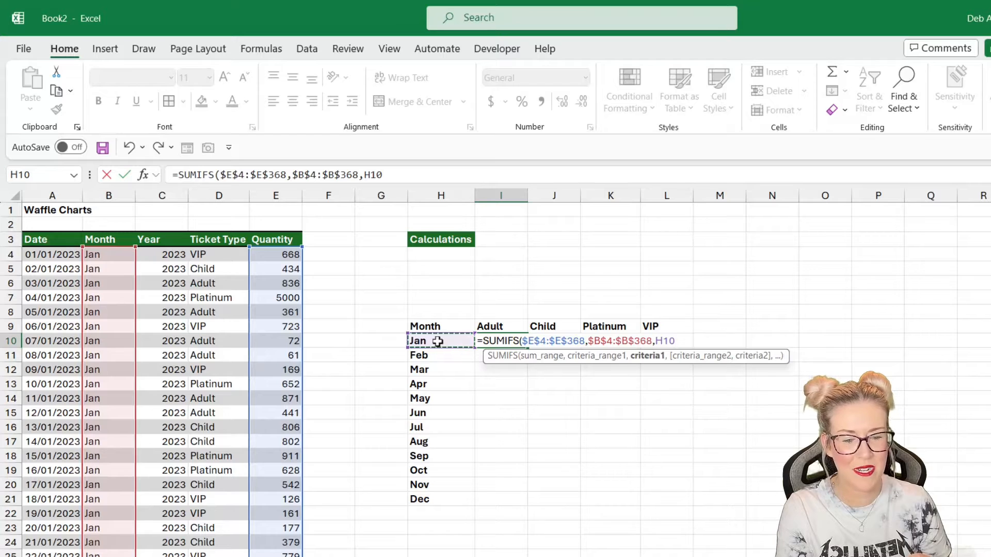
{"action": "key", "text": "F4"}
{"action": "key", "text": "F4"}
{"action": "key", "text": "F4"}
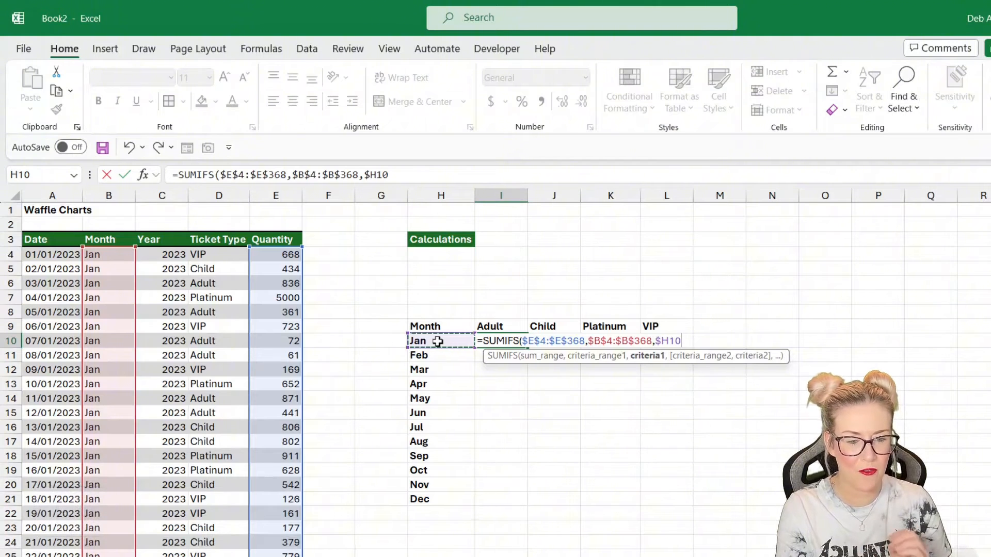
{"action": "type", "text": ","}
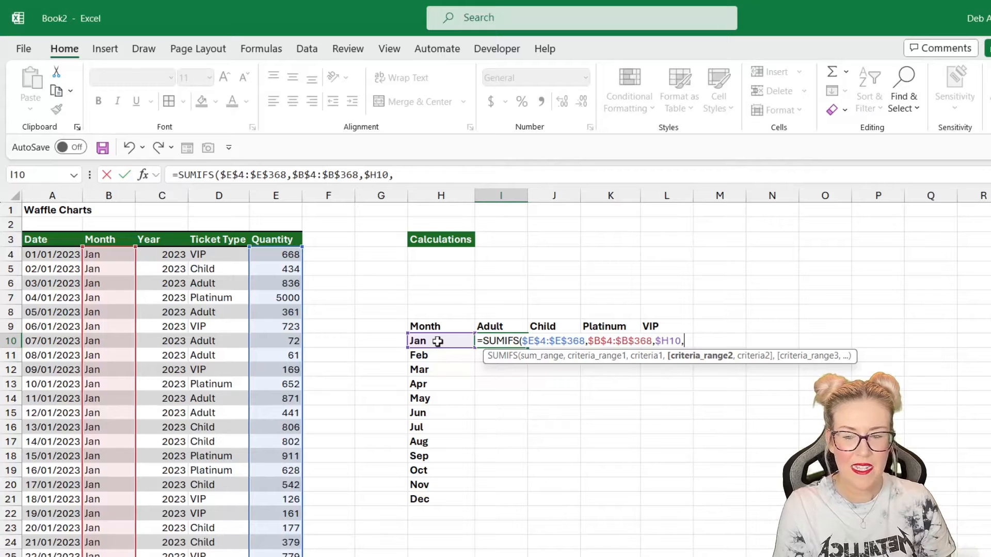
- Add the ticket type criteria $D$4:$D$368 matching I$9 and complete the I10 SUMIFS formula
{"action": "left_click", "coordinate": [217, 255]}
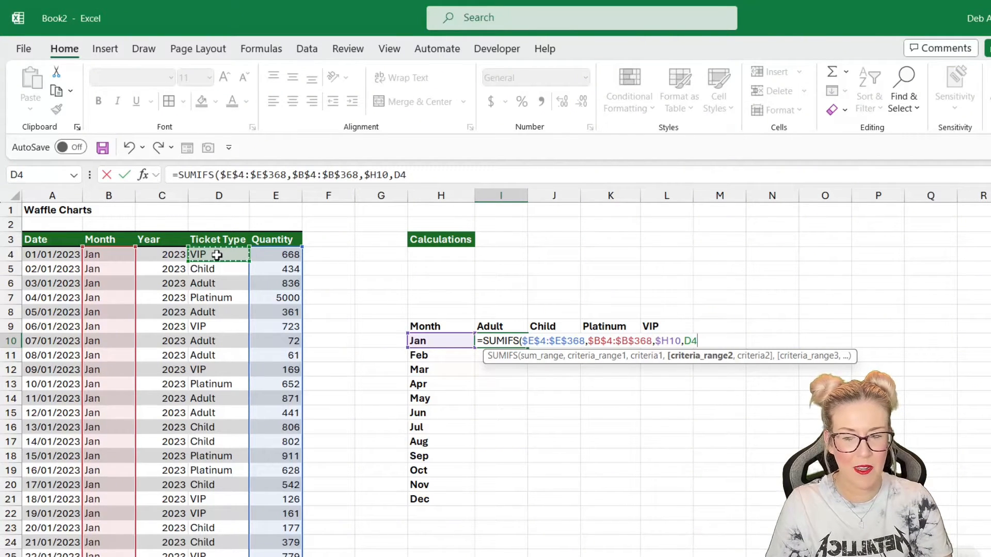
{"action": "key", "text": "ctrl+shift+Down"}
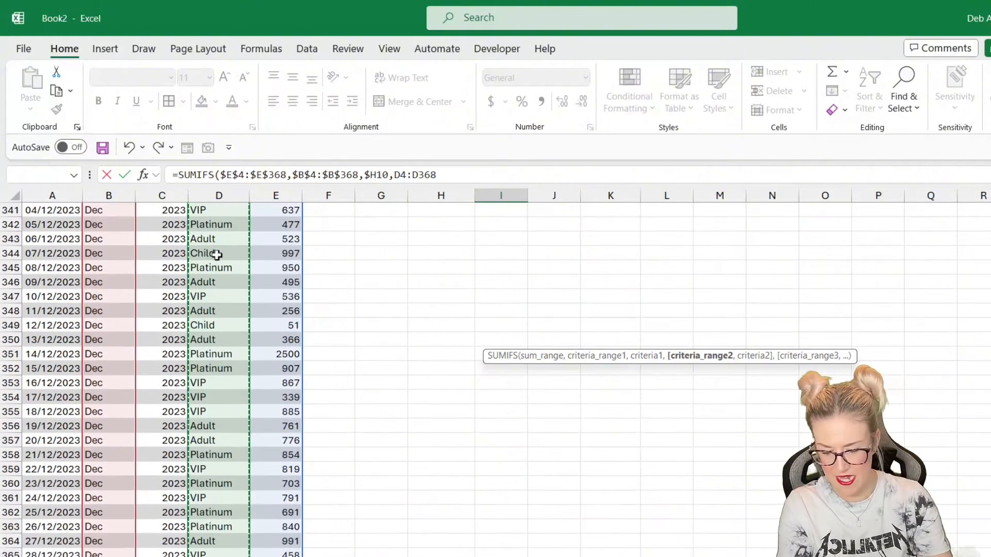
{"action": "key", "text": "F4"}
{"action": "type", "text": ","}
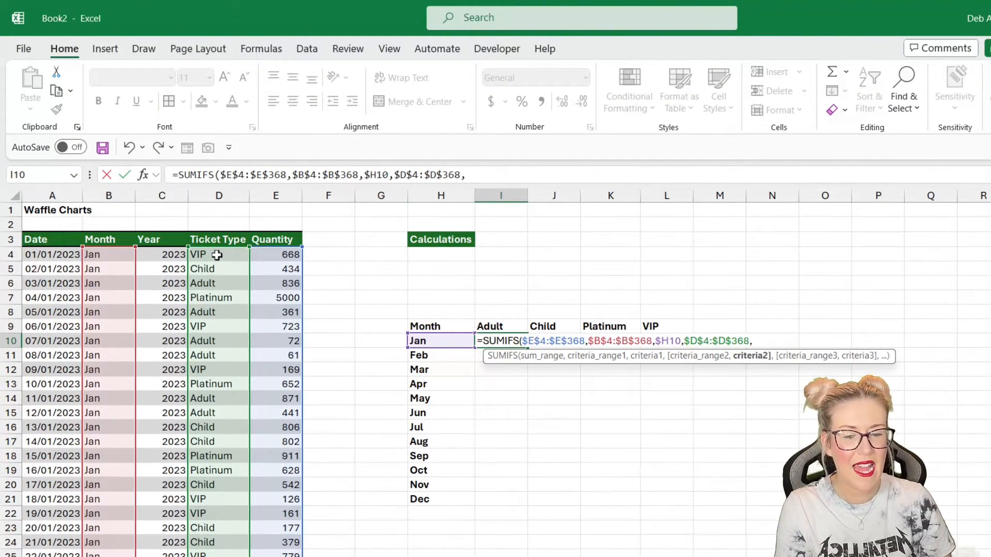
{"action": "left_click", "coordinate": [497, 327]}
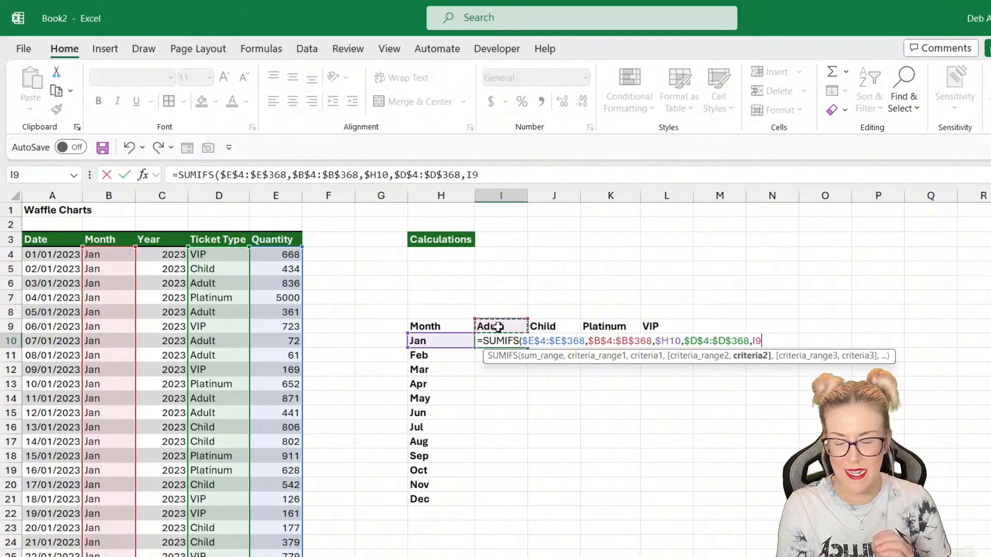
{"action": "key", "text": "F4"}
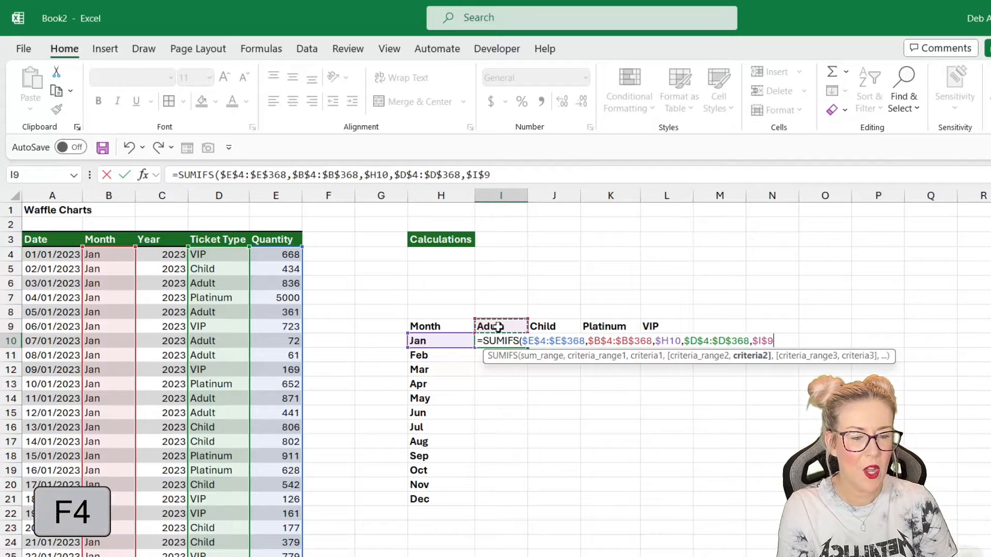
{"action": "key", "text": "F4"}
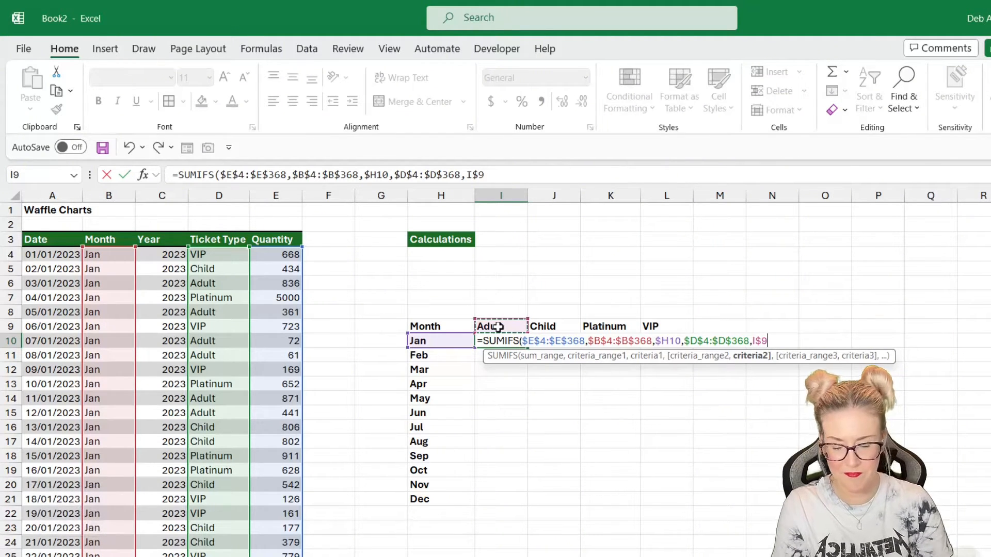
{"action": "type", "text": ")"}
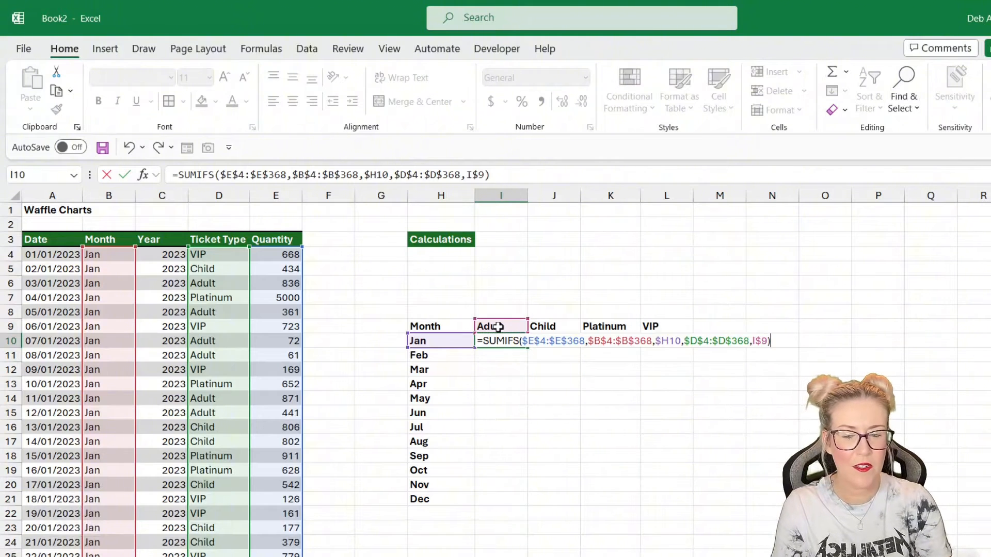
{"action": "key", "text": "Return"}
- Fill the SUMIFS formula across I10:L21 and format the results with comma style and no decimals
{"action": "left_click", "coordinate": [516, 341]}
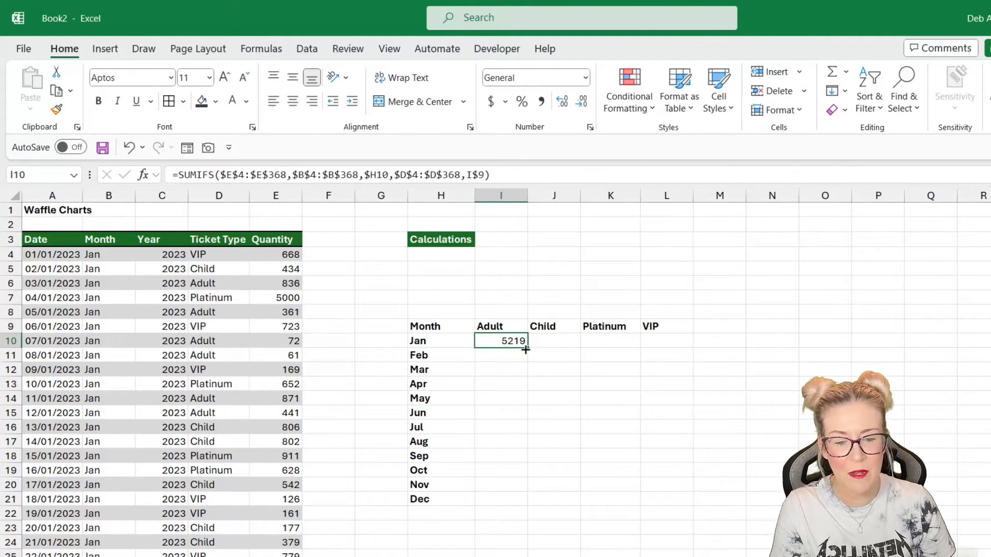
{"action": "left_click_drag", "start_coordinate": [527, 347], "coordinate": [675, 504]}
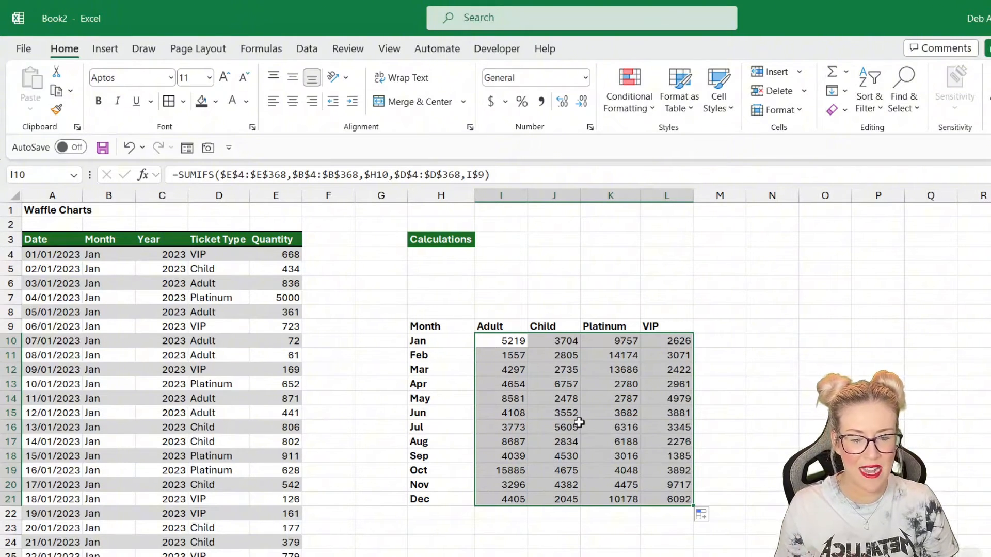
{"action": "left_click", "coordinate": [541, 105]}
{"action": "left_click", "coordinate": [581, 103]}
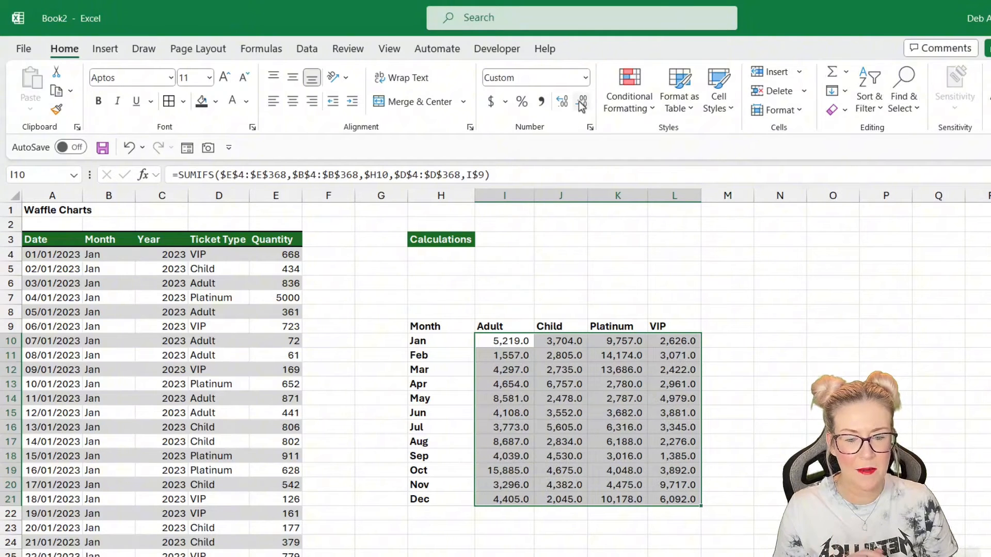
{"action": "left_click", "coordinate": [581, 103]}
{"action": "left_click", "coordinate": [572, 298]}
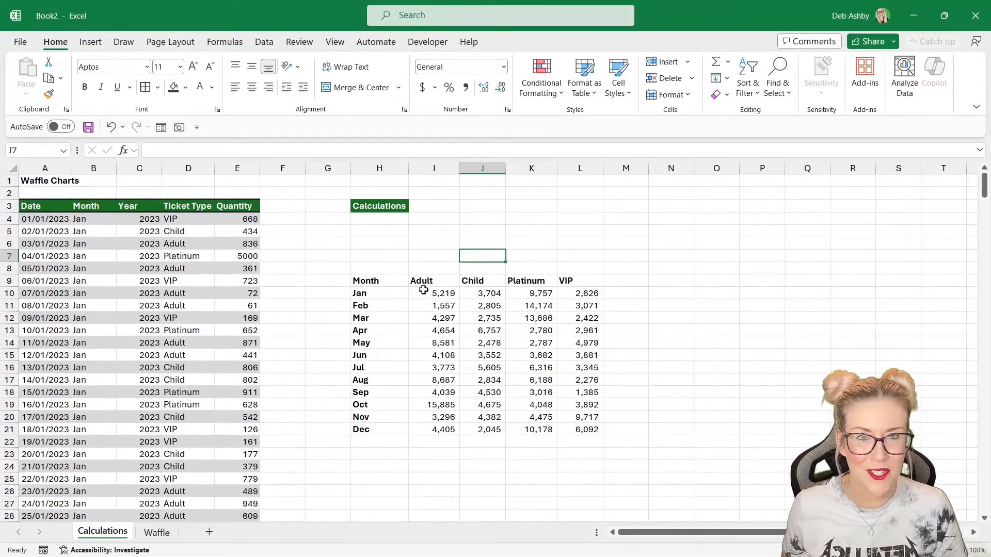
- Add List data validation to C7 on the Waffle sheet with source =Calculations!$H$10:$H$21
{"action": "left_click", "coordinate": [173, 533]}
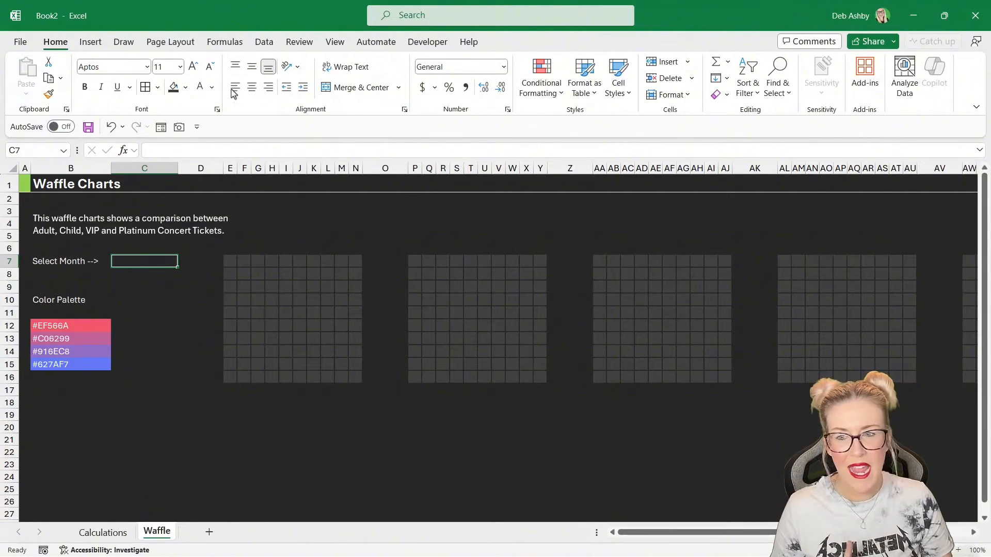
{"action": "left_click", "coordinate": [263, 42]}
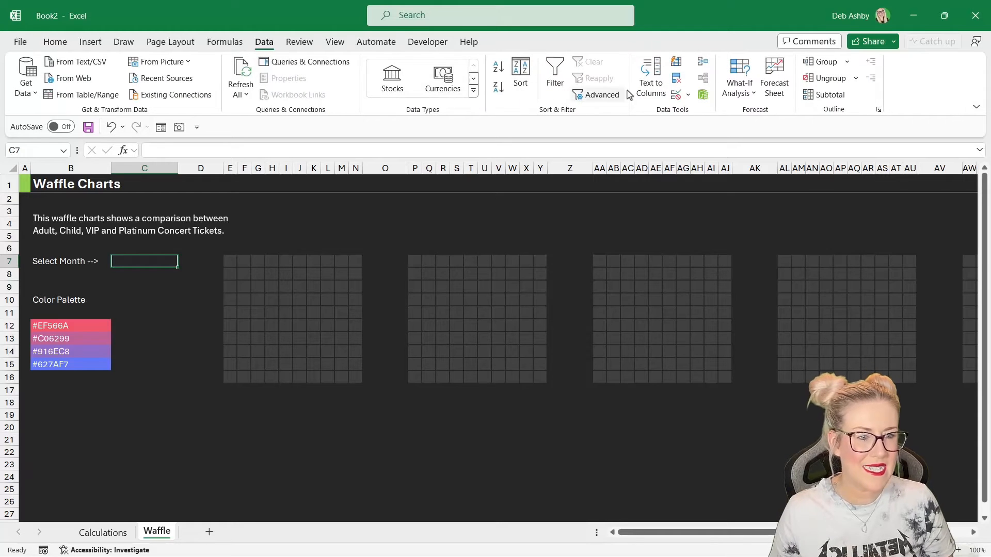
{"action": "left_click", "coordinate": [688, 95]}
{"action": "left_click", "coordinate": [682, 107]}
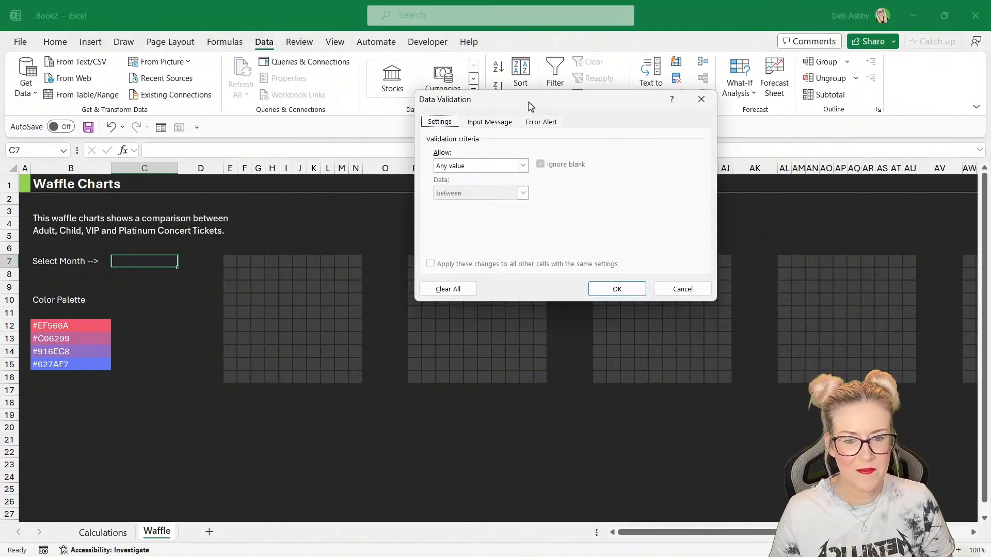
{"action": "left_click_drag", "start_coordinate": [530, 103], "coordinate": [433, 129]}
{"action": "left_click", "coordinate": [426, 191]}
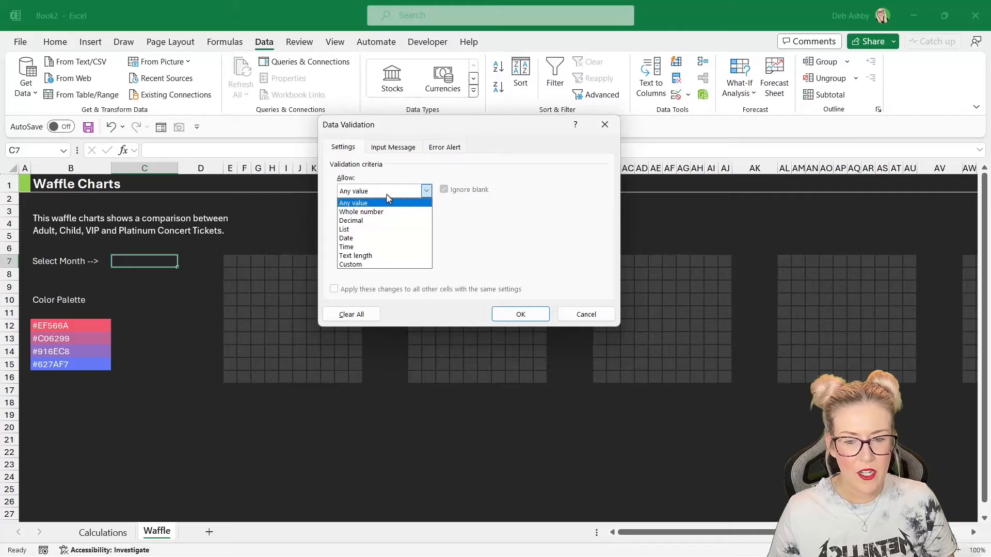
{"action": "left_click", "coordinate": [348, 230]}
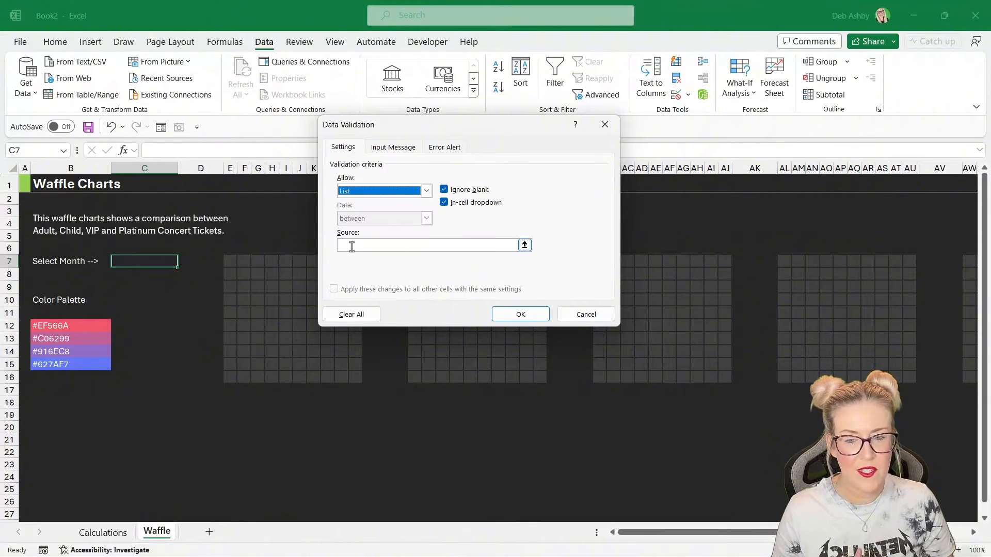
{"action": "left_click", "coordinate": [351, 246]}
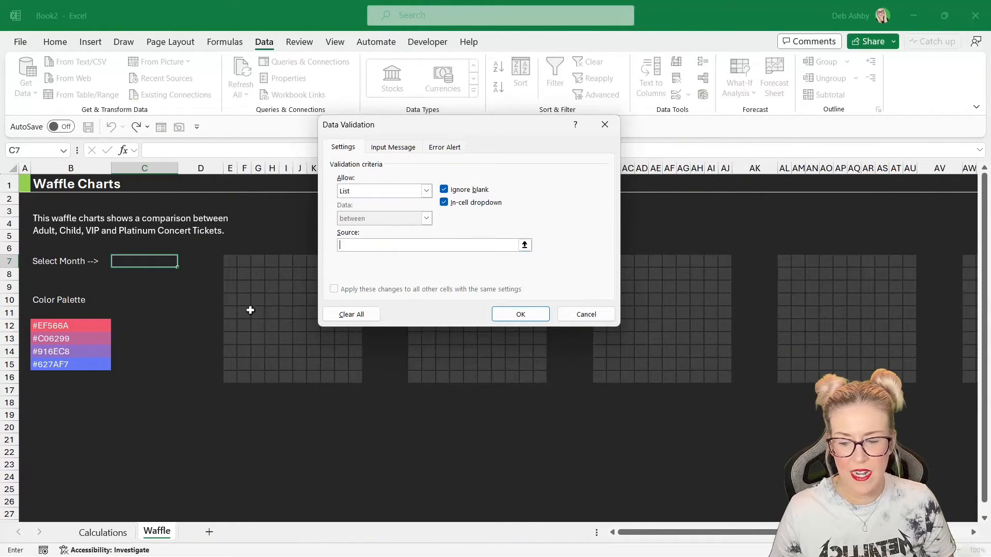
{"action": "left_click", "coordinate": [105, 533]}
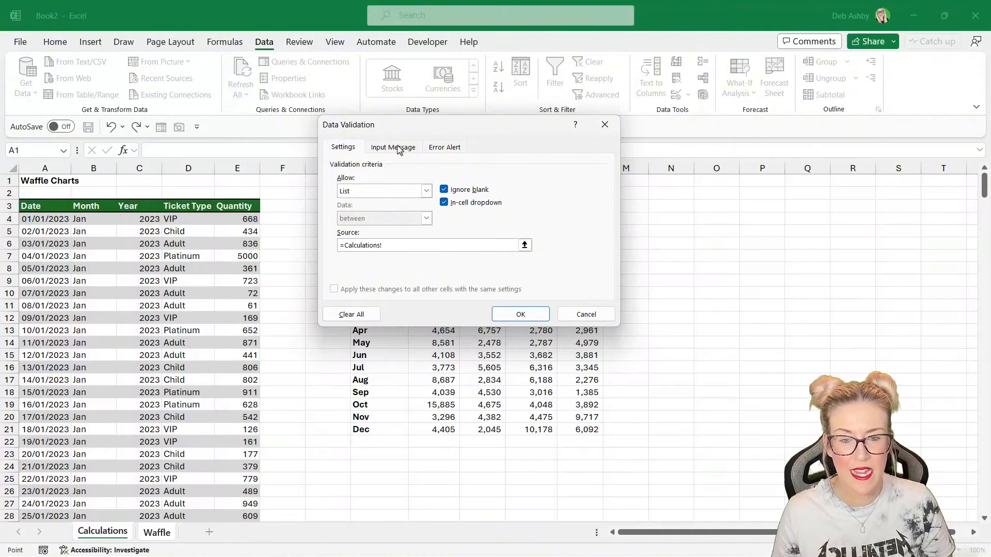
{"action": "left_click_drag", "start_coordinate": [400, 126], "coordinate": [554, 115]}
{"action": "left_click_drag", "start_coordinate": [364, 293], "coordinate": [405, 431]}
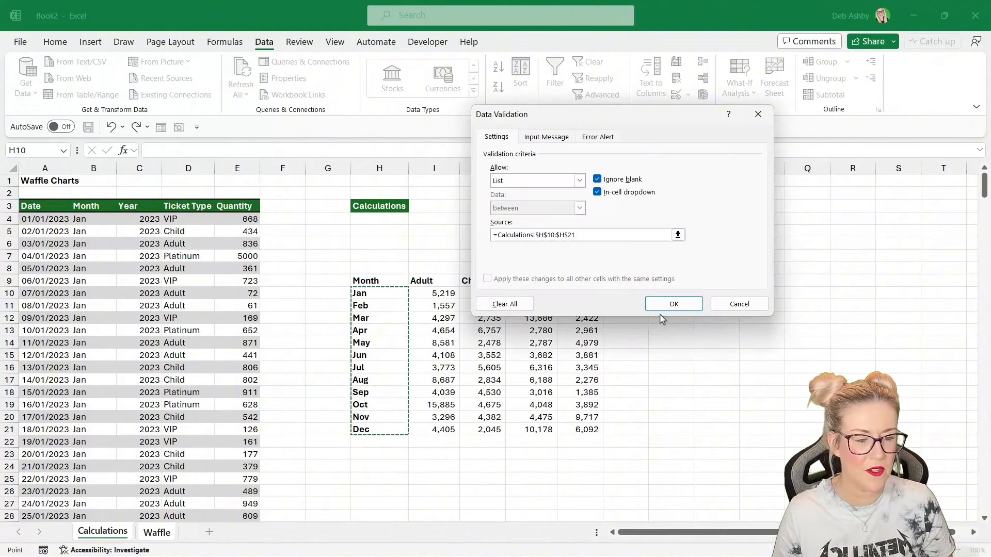
{"action": "left_click", "coordinate": [674, 305]}
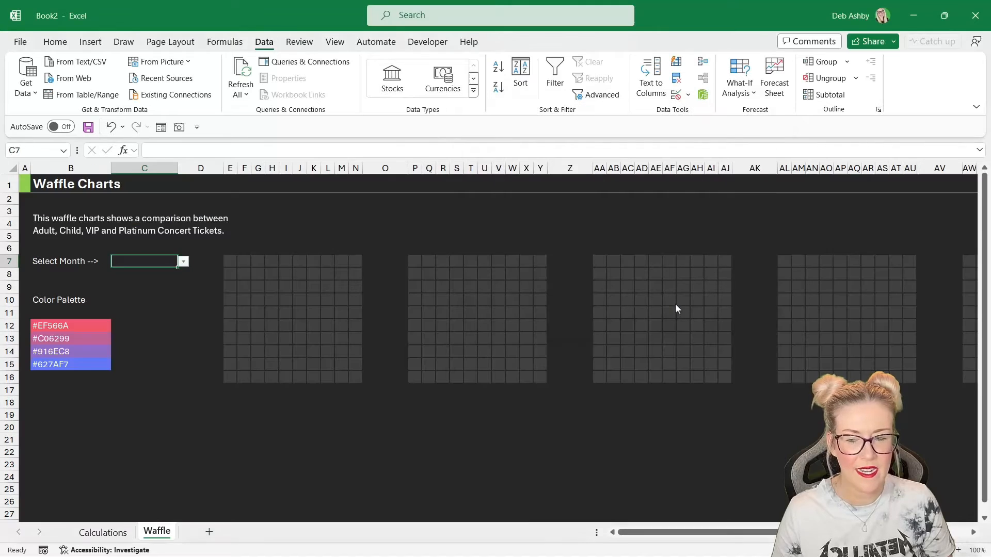
- Test the month dropdown in C7 by picking Apr, then Jun, then Sep
{"action": "left_click", "coordinate": [184, 262]}
{"action": "left_click", "coordinate": [160, 305]}
{"action": "left_click", "coordinate": [183, 262]}
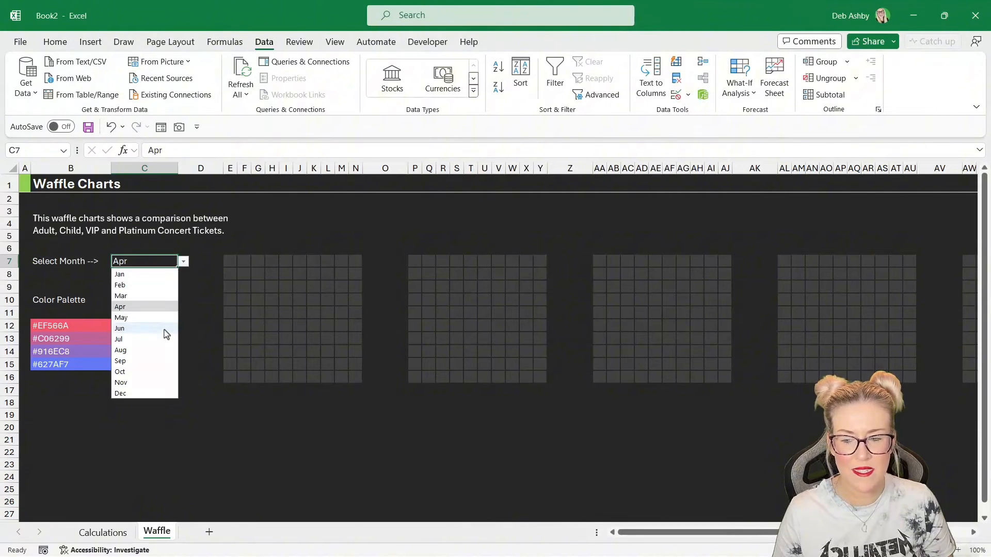
{"action": "left_click", "coordinate": [163, 330]}
{"action": "left_click", "coordinate": [183, 261]}
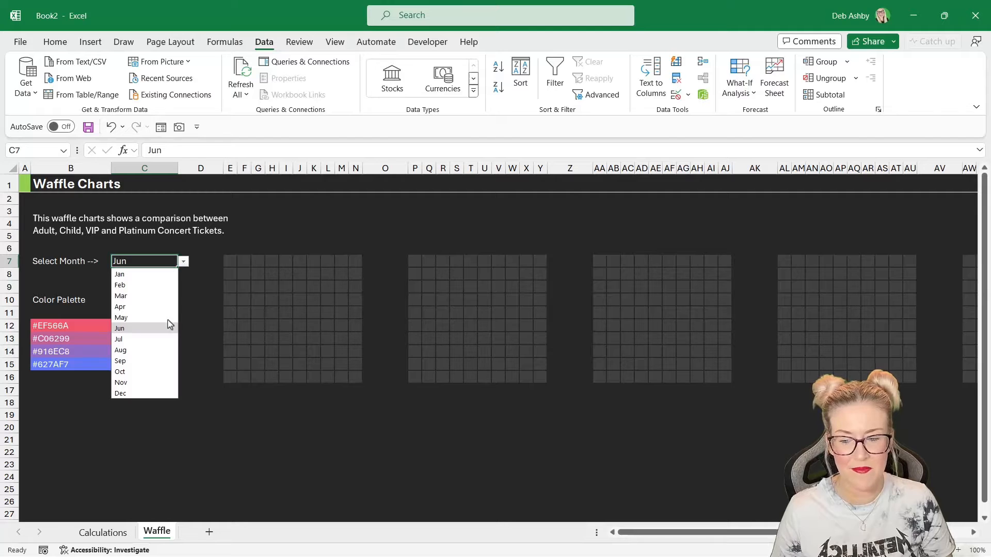
{"action": "left_click", "coordinate": [156, 362]}
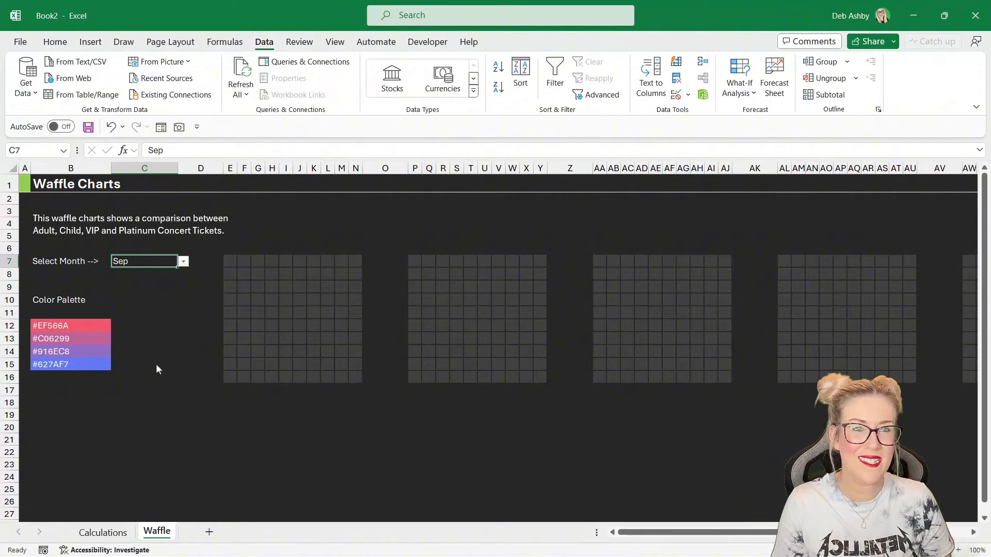
{"action": "left_click", "coordinate": [184, 262]}
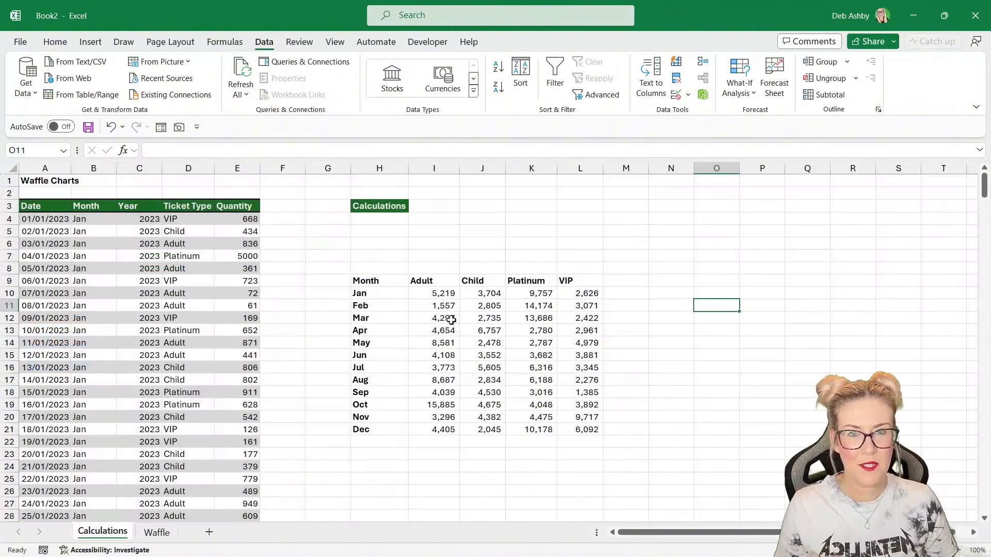
- Adjust the width of the spacer column between the source data and the calculations table
{"action": "left_click_drag", "start_coordinate": [305, 168], "coordinate": [331, 165]}
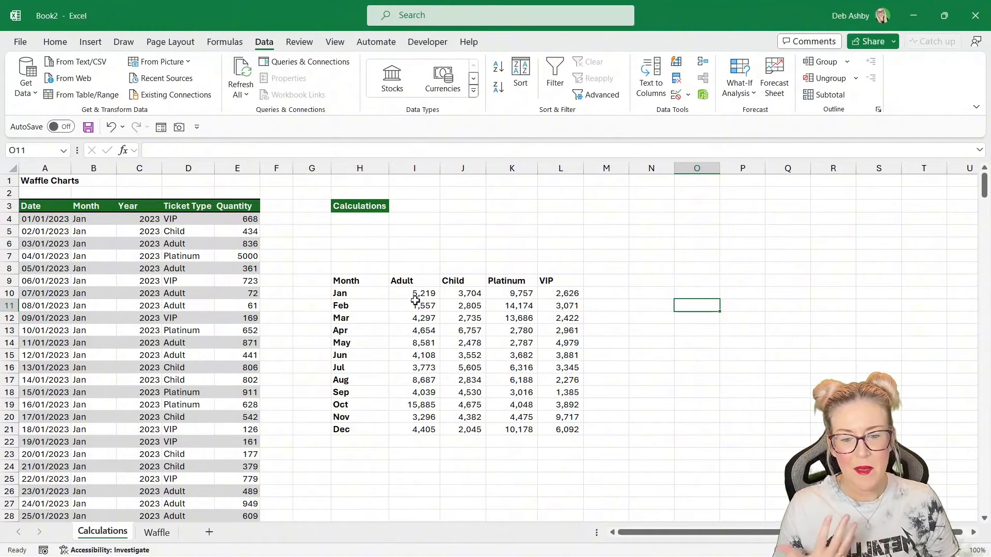
{"action": "left_click_drag", "start_coordinate": [415, 293], "coordinate": [562, 392]}
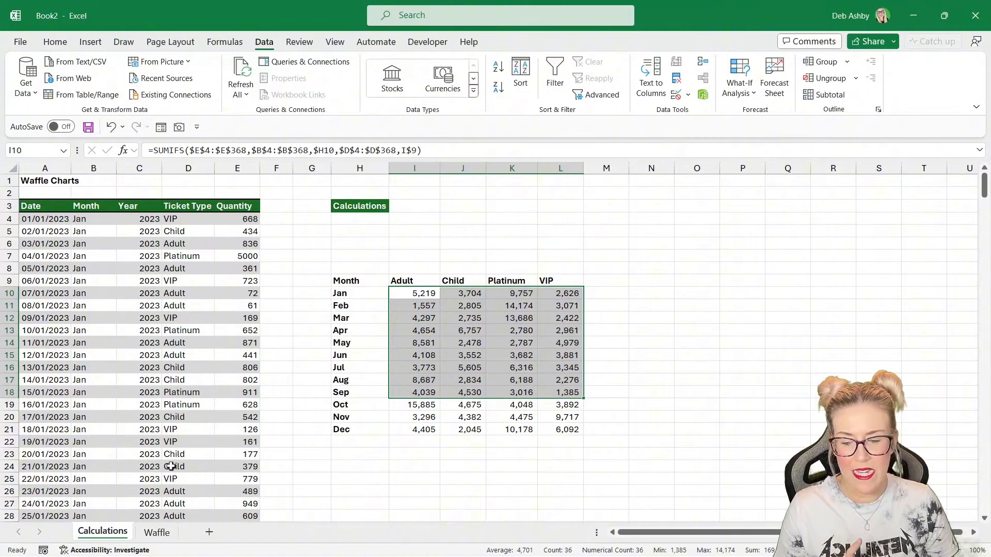
{"action": "left_click", "coordinate": [156, 532]}
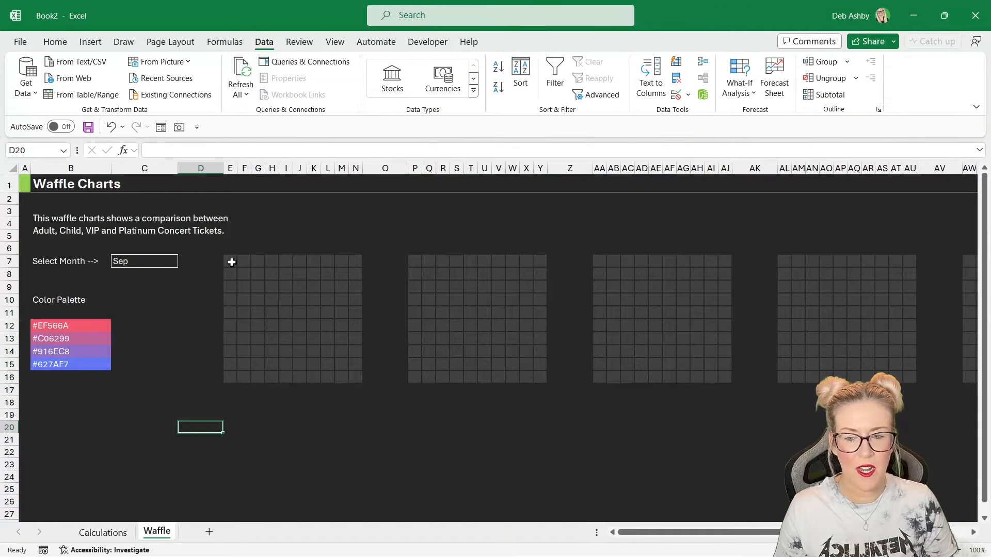
- Examine the waffle grid's SEQUENCE formula and the SUMIFS and header formulas in the calculations table
{"action": "left_click_drag", "start_coordinate": [231, 261], "coordinate": [356, 373]}
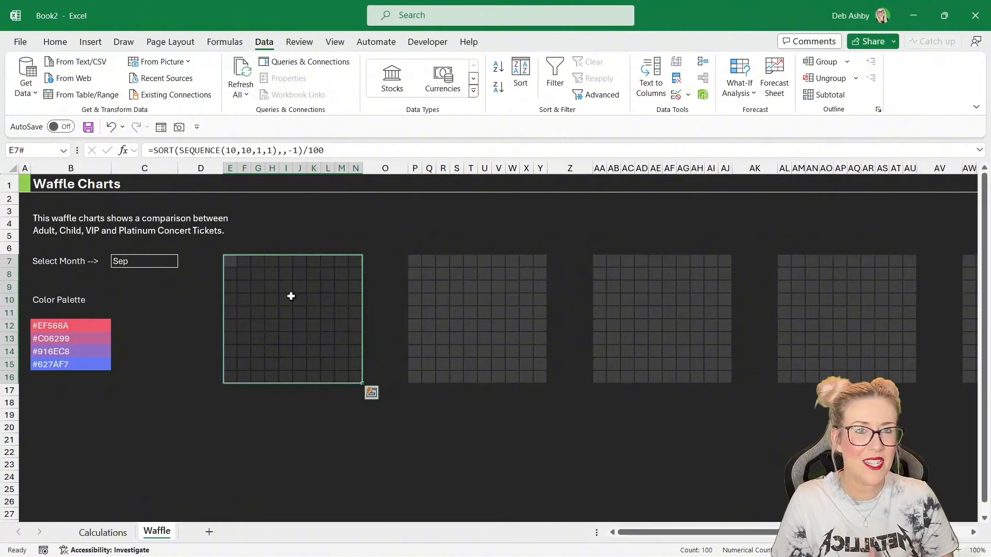
{"action": "left_click", "coordinate": [102, 533]}
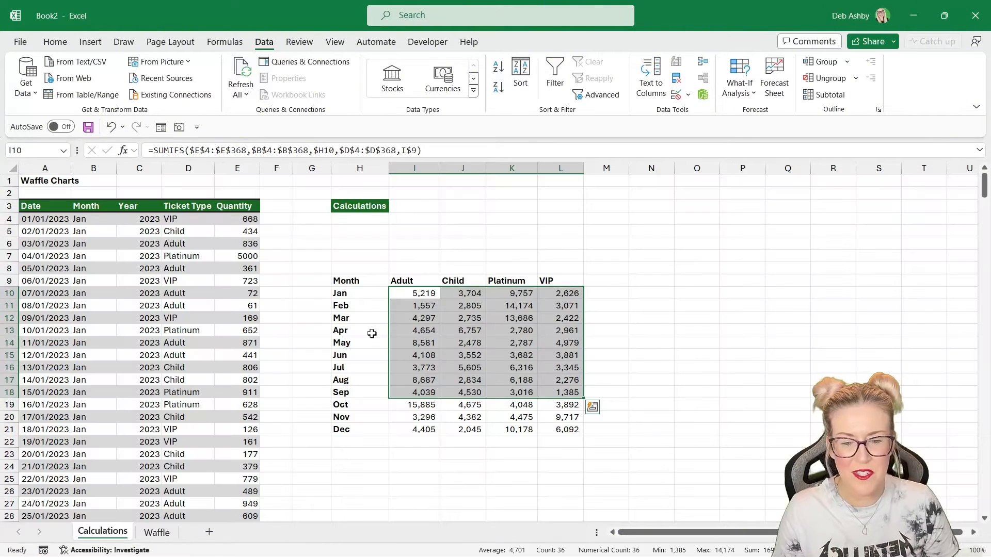
{"action": "left_click_drag", "start_coordinate": [405, 304], "coordinate": [463, 330]}
{"action": "mouse_move", "coordinate": [412, 292]}
{"action": "left_mouse_down"}
{"action": "mouse_move", "coordinate": [563, 296]}
{"action": "mouse_move", "coordinate": [489, 318]}
{"action": "mouse_move", "coordinate": [419, 296]}
{"action": "left_mouse_up"}
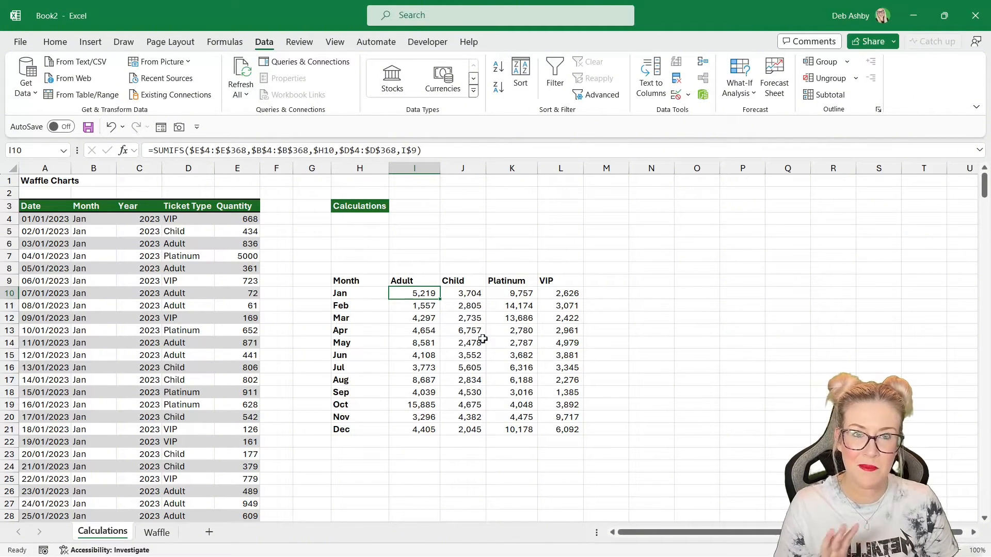
{"action": "left_click", "coordinate": [721, 333]}
{"action": "left_click", "coordinate": [652, 333]}
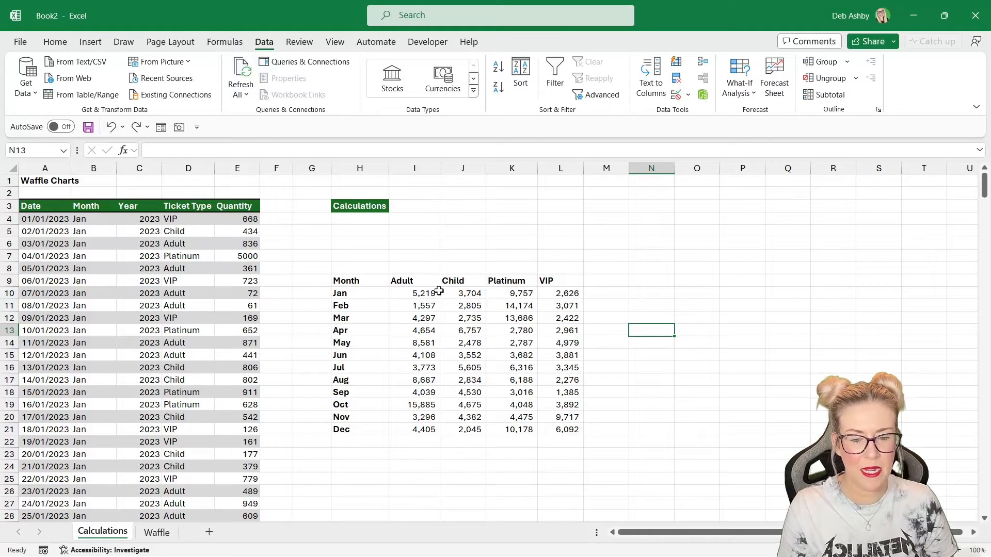
{"action": "left_click", "coordinate": [350, 285]}
{"action": "left_click", "coordinate": [403, 281]}
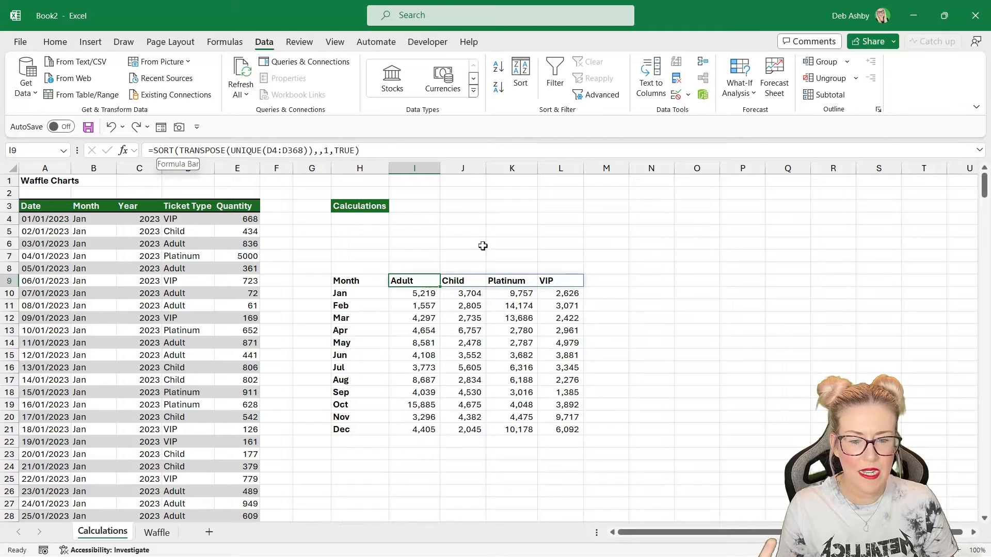
{"action": "left_click", "coordinate": [461, 283]}
{"action": "left_click", "coordinate": [340, 296]}
{"action": "left_click", "coordinate": [479, 318]}
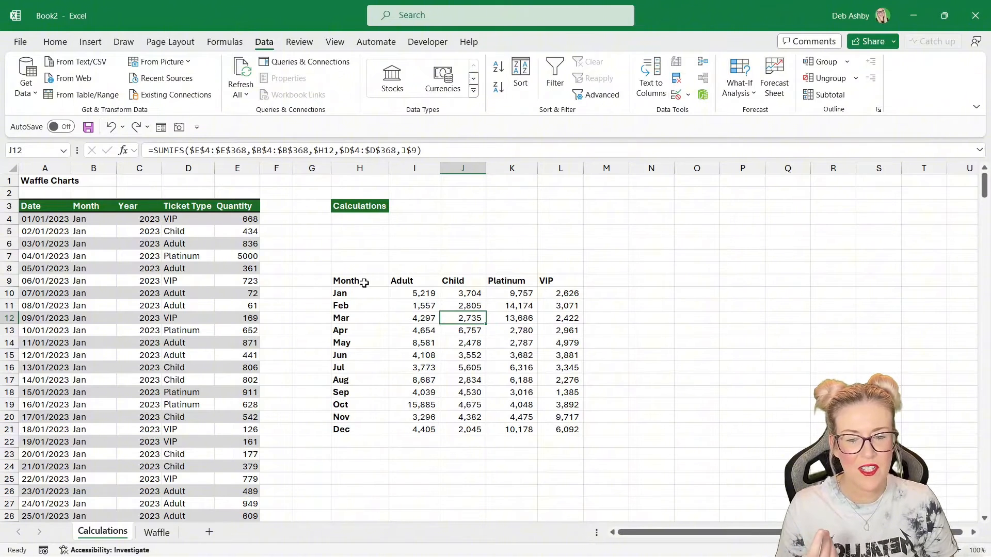
{"action": "left_click_drag", "start_coordinate": [364, 283], "coordinate": [562, 282]}
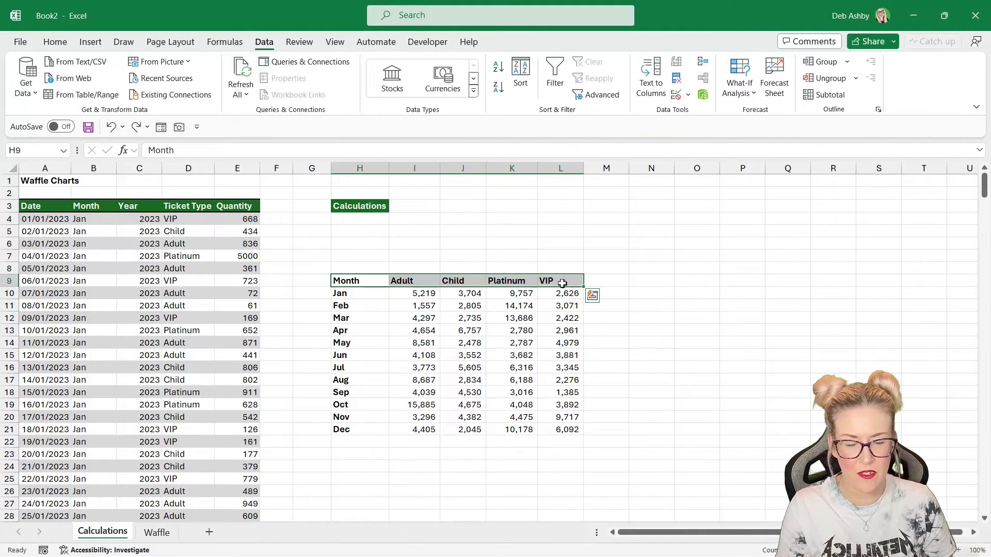
{"action": "key", "text": "ctrl+c"}
{"action": "left_click", "coordinate": [643, 281]}
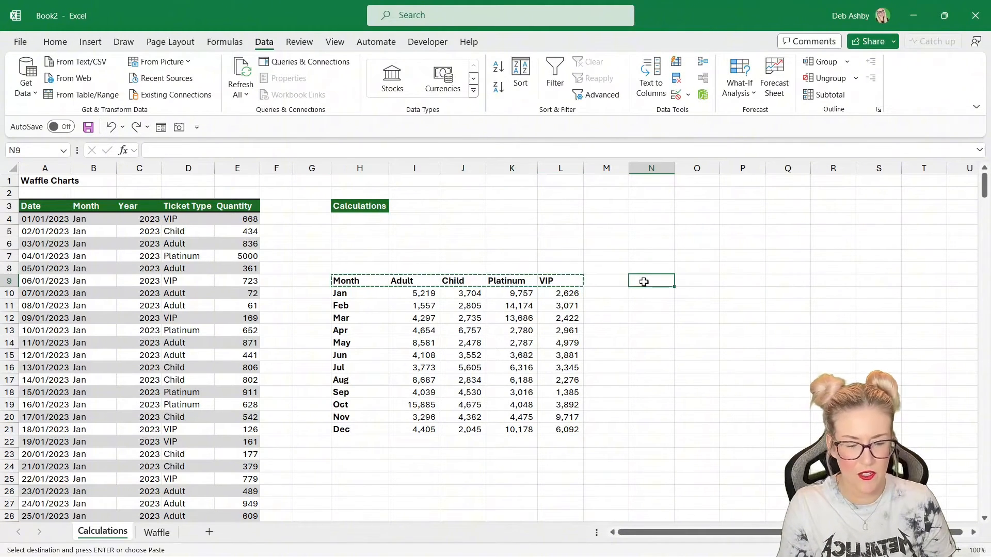
{"action": "key", "text": "ctrl+v"}
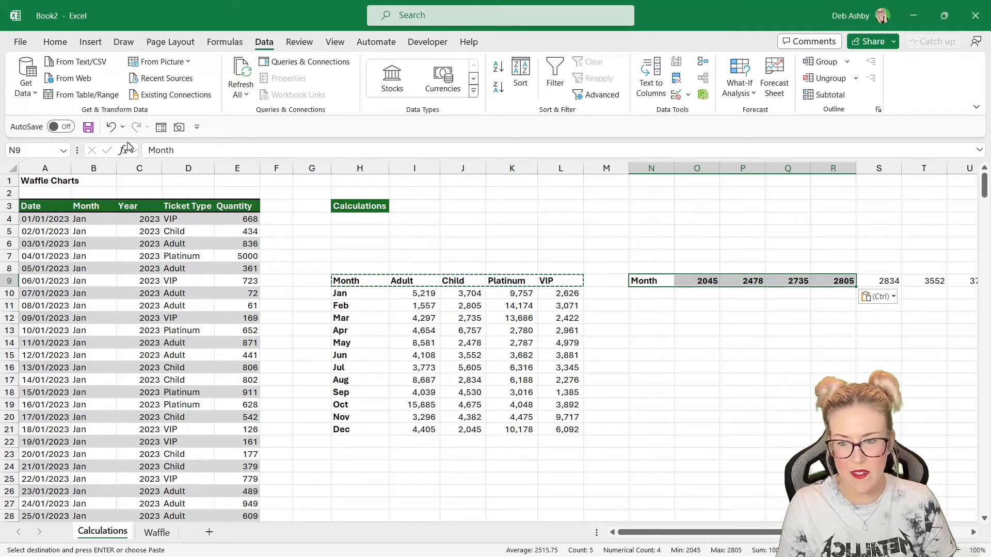
{"action": "left_click", "coordinate": [110, 127]}
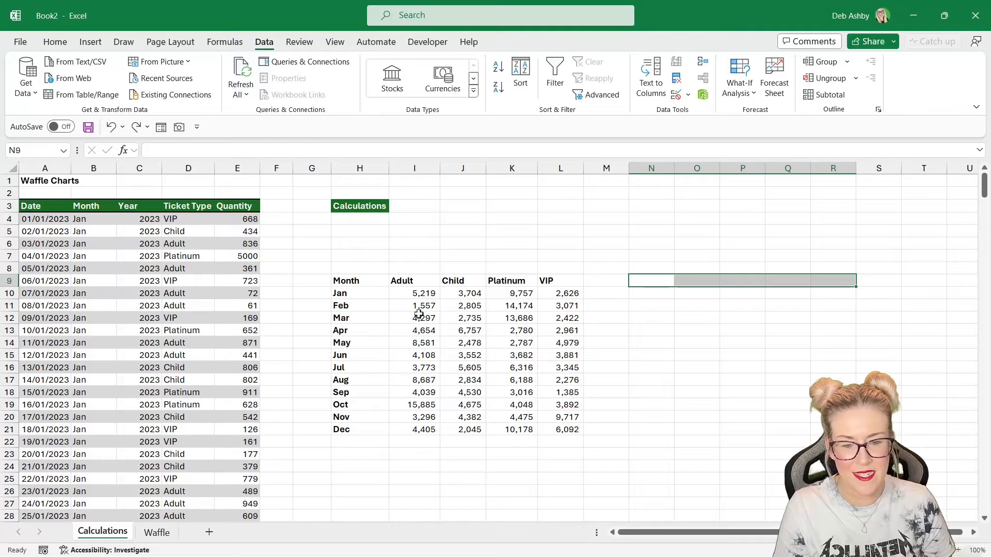
{"action": "left_click", "coordinate": [454, 307]}
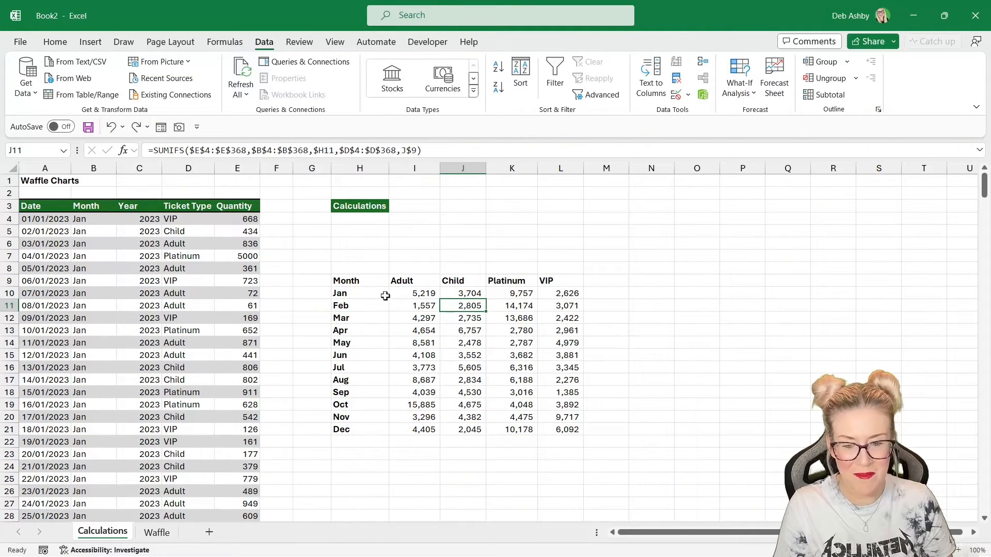
{"action": "left_click_drag", "start_coordinate": [378, 283], "coordinate": [570, 426]}
{"action": "key", "text": "ctrl+c"}
{"action": "key", "text": "ctrl+c"}
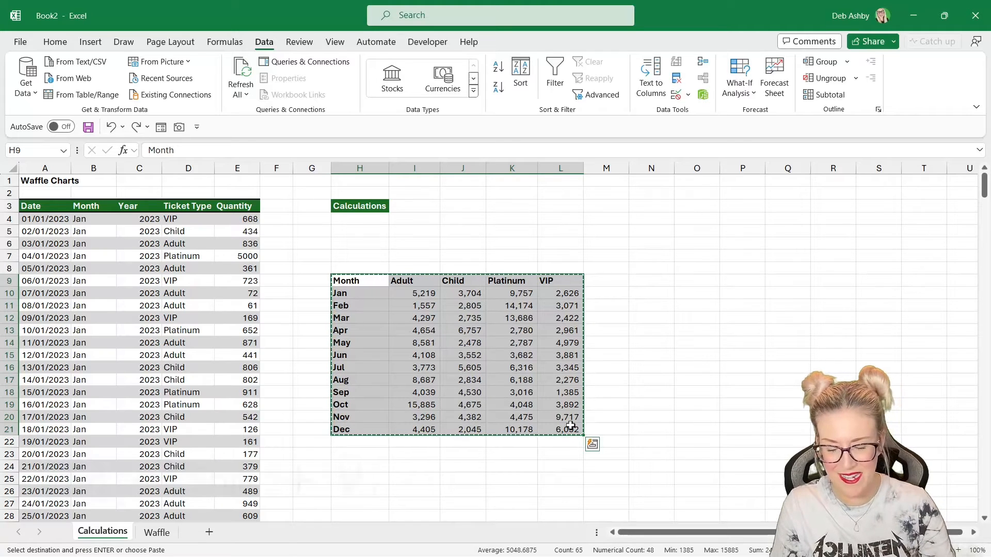
{"action": "key", "text": "ctrl+shift+v"}
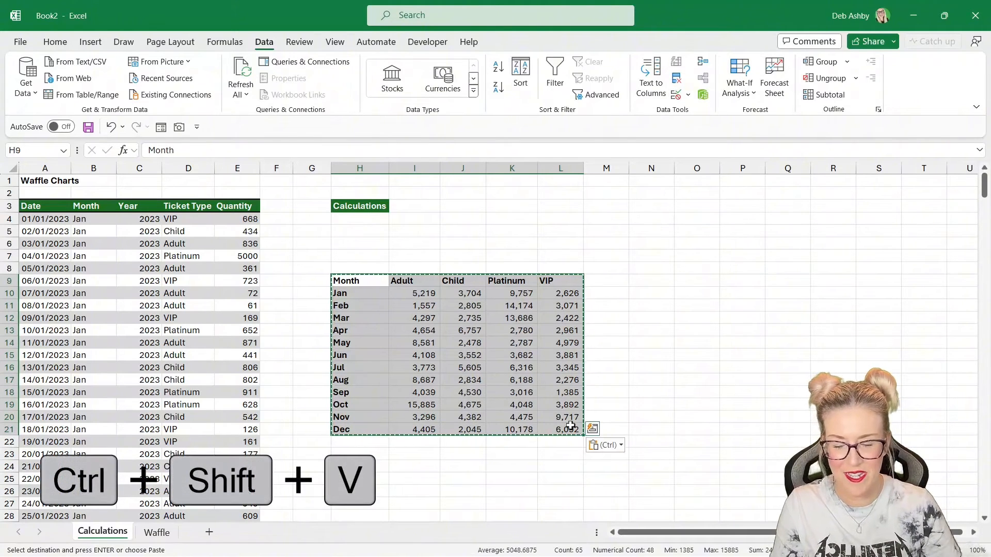
{"action": "key", "text": "Escape"}
{"action": "left_click", "coordinate": [679, 329]}
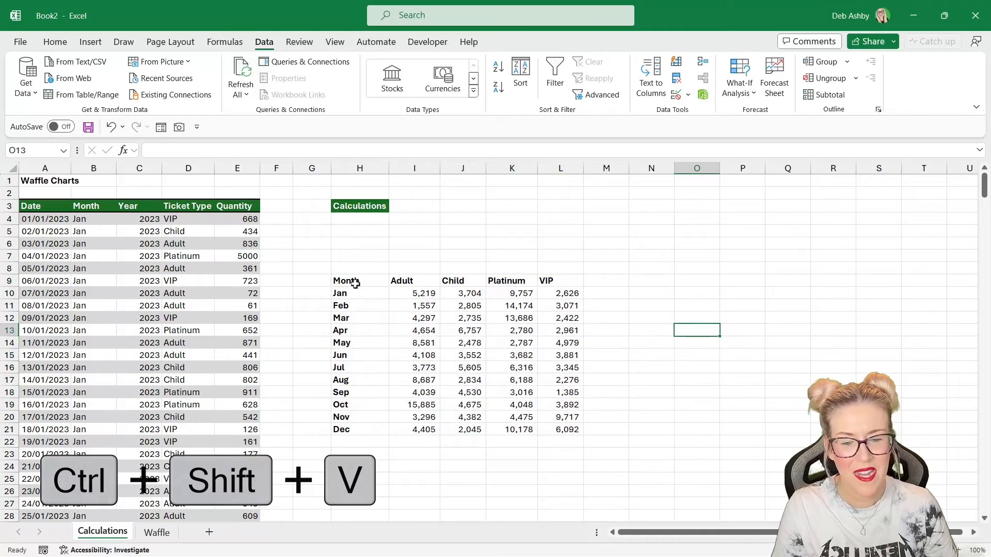
- Copy the Month and ticket type headers from H9:L9 into N9:R9
{"action": "left_click_drag", "start_coordinate": [355, 284], "coordinate": [557, 277]}
{"action": "key", "text": "ctrl+c"}
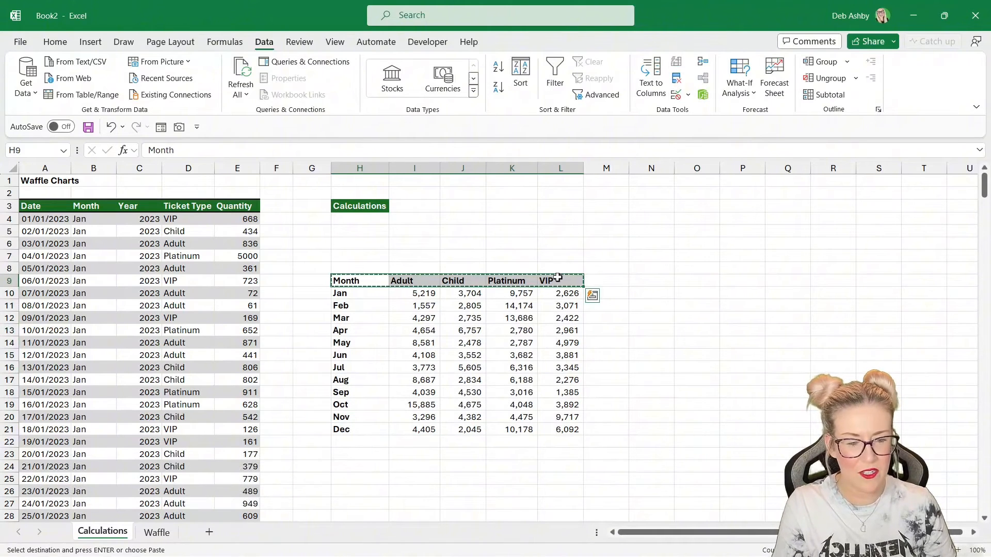
{"action": "left_click", "coordinate": [655, 281]}
{"action": "key", "text": "ctrl+v"}
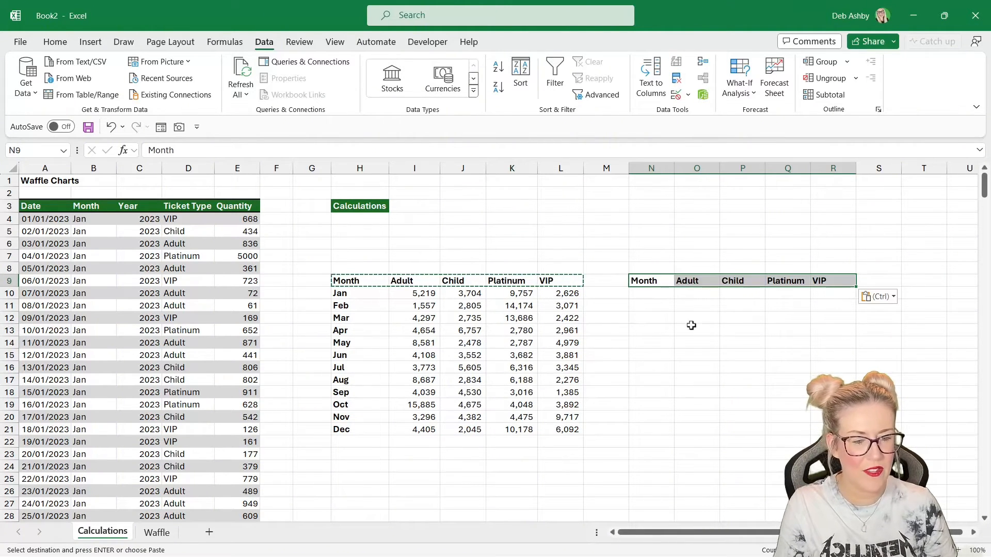
{"action": "left_click", "coordinate": [694, 329]}
{"action": "key", "text": "Escape"}
- Copy the month list from H10:H21 into N10:N21 and select O10
{"action": "left_click_drag", "start_coordinate": [365, 293], "coordinate": [365, 429]}
{"action": "key", "text": "ctrl+c"}
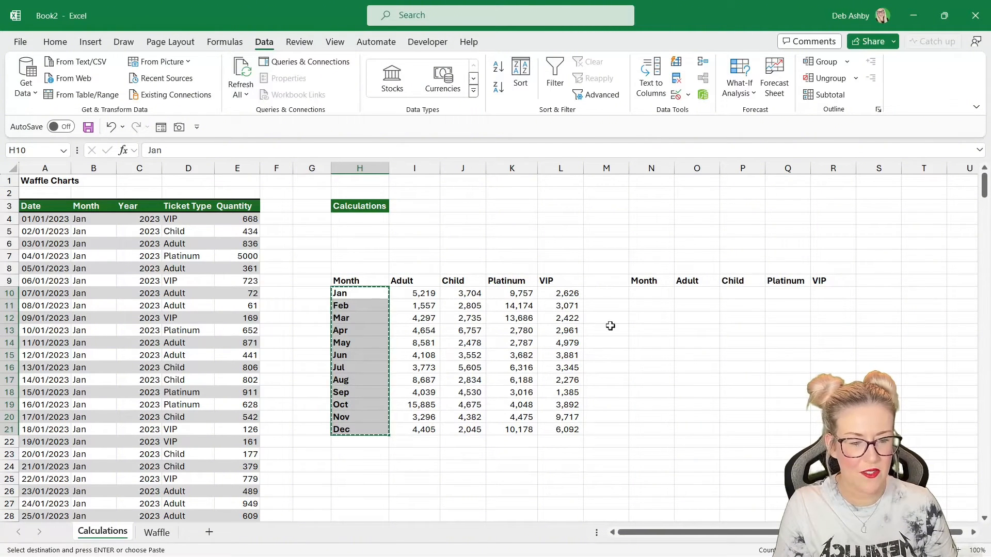
{"action": "left_click", "coordinate": [648, 293]}
{"action": "key", "text": "ctrl+v"}
{"action": "key", "text": "Escape"}
{"action": "left_click", "coordinate": [742, 367]}
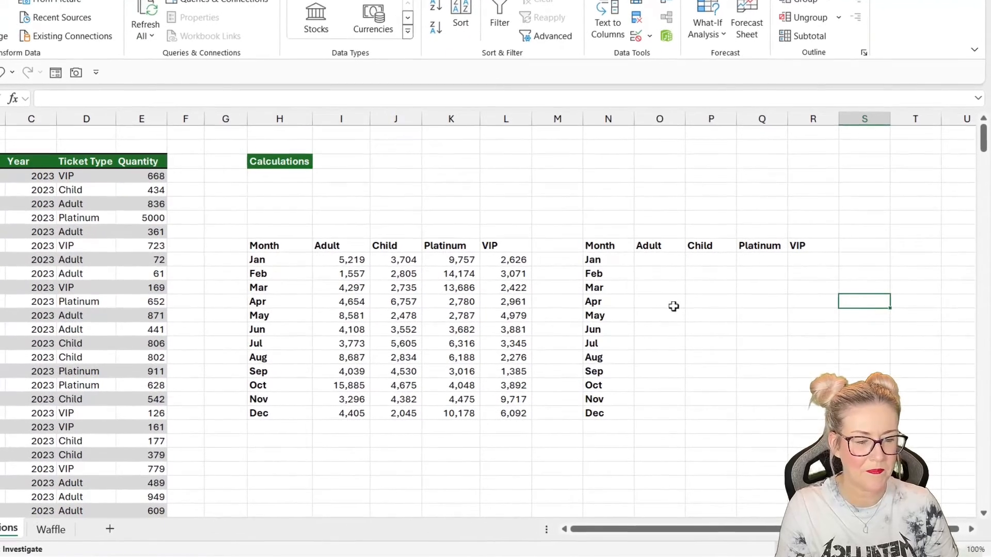
{"action": "left_click", "coordinate": [700, 297]}
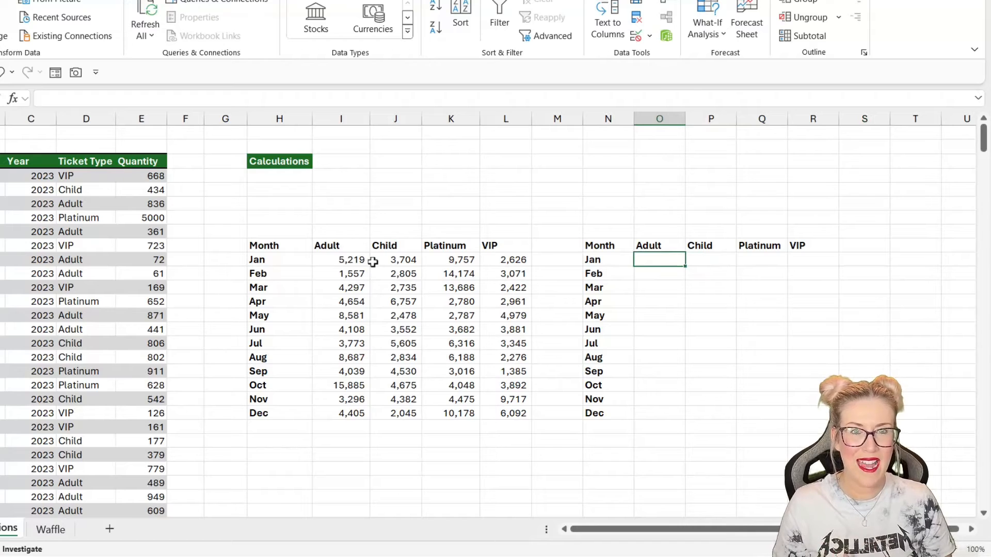
- Enter the formula =I10/SUM($I10:$L10) in O10 and fill it across and down through R21 to get each ticket type's monthly share
{"action": "left_click", "coordinate": [357, 263]}
{"action": "left_click", "coordinate": [398, 259]}
{"action": "left_click", "coordinate": [459, 260]}
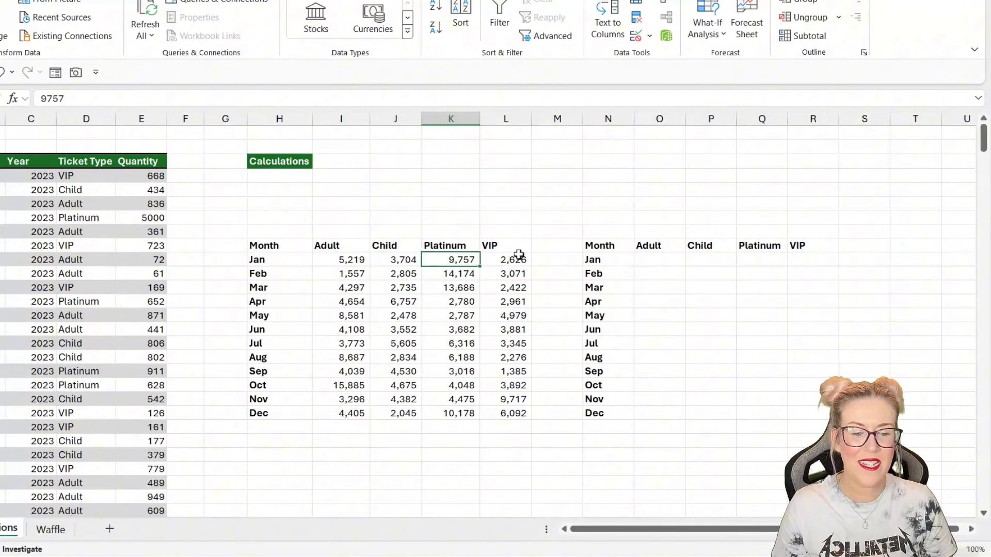
{"action": "left_click", "coordinate": [518, 256]}
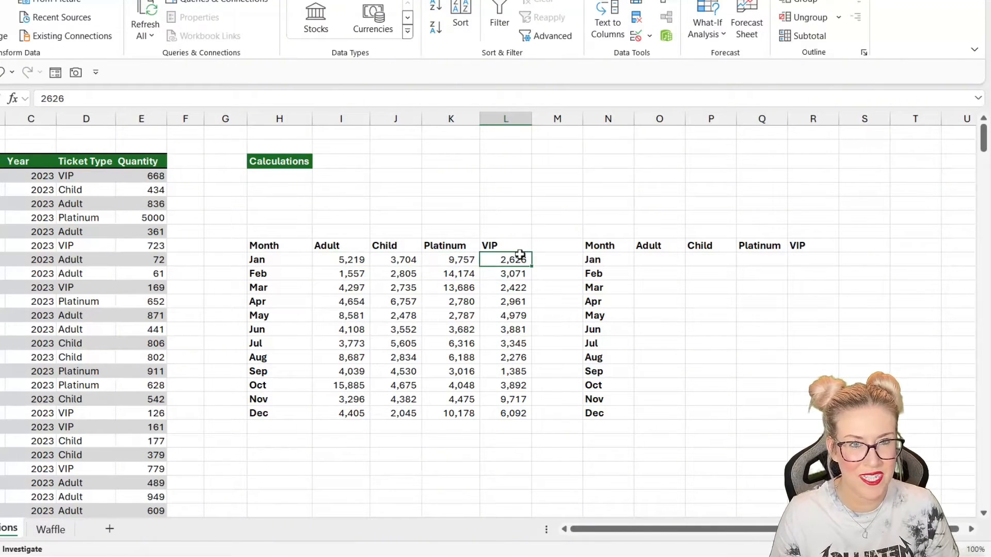
{"action": "left_click", "coordinate": [656, 259]}
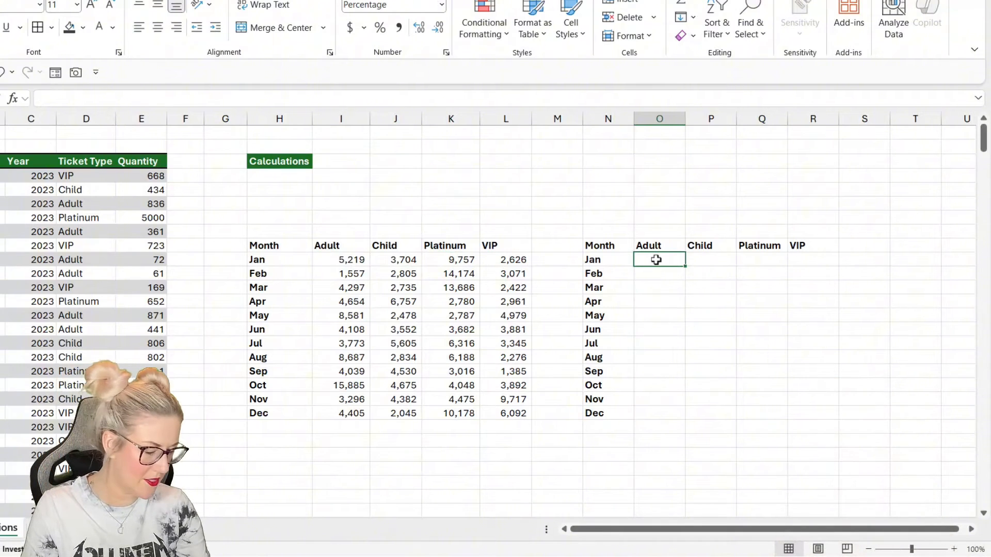
{"action": "type", "text": "="}
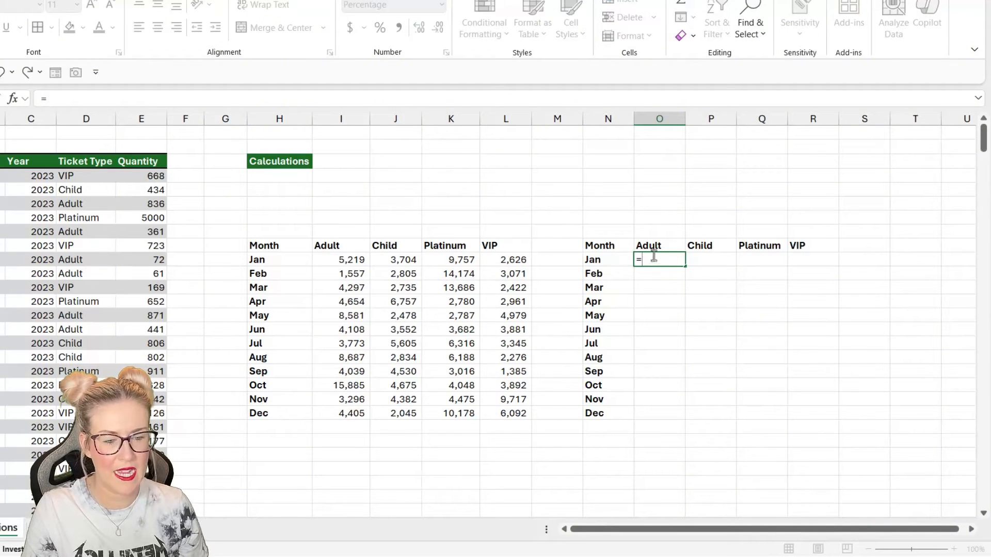
{"action": "left_click", "coordinate": [342, 262]}
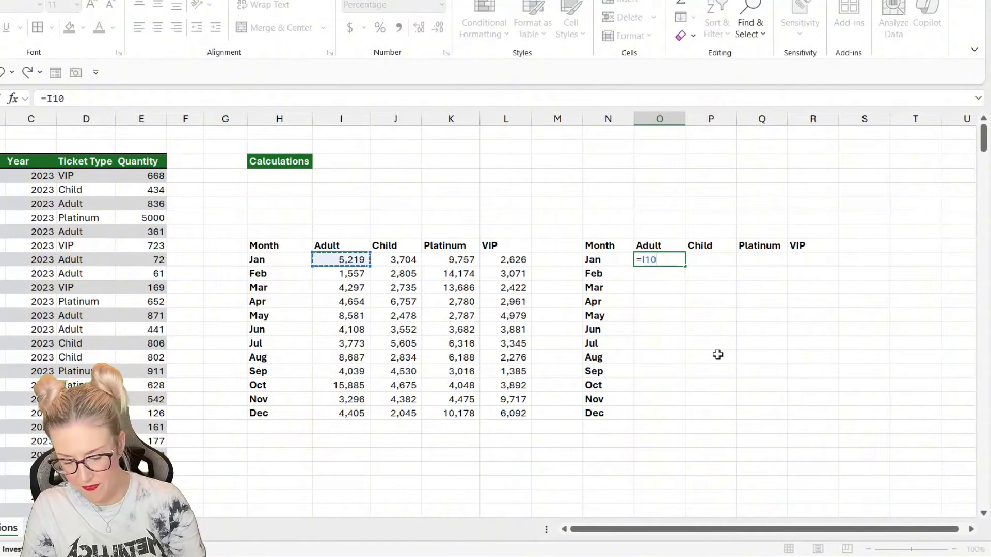
{"action": "type", "text": "/SUM"}
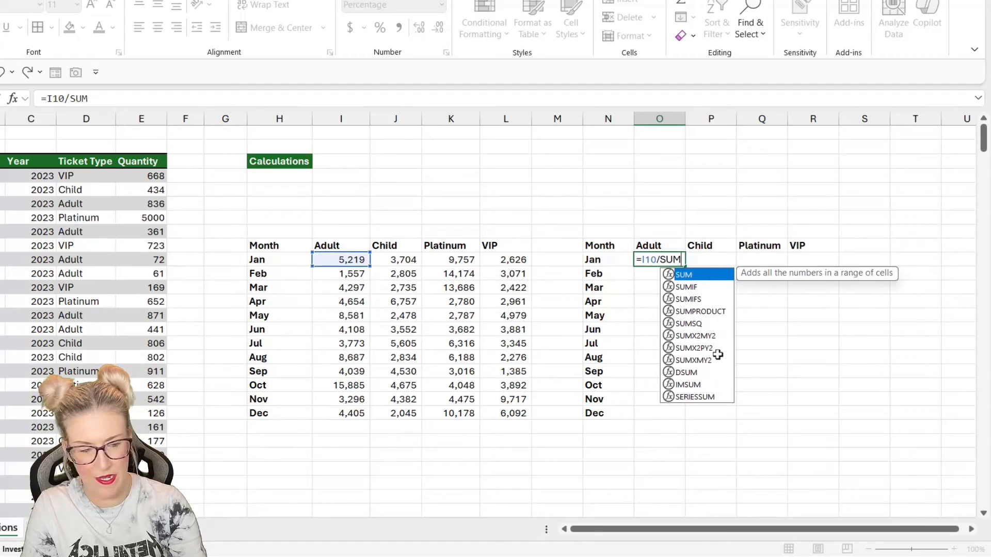
{"action": "type", "text": "("}
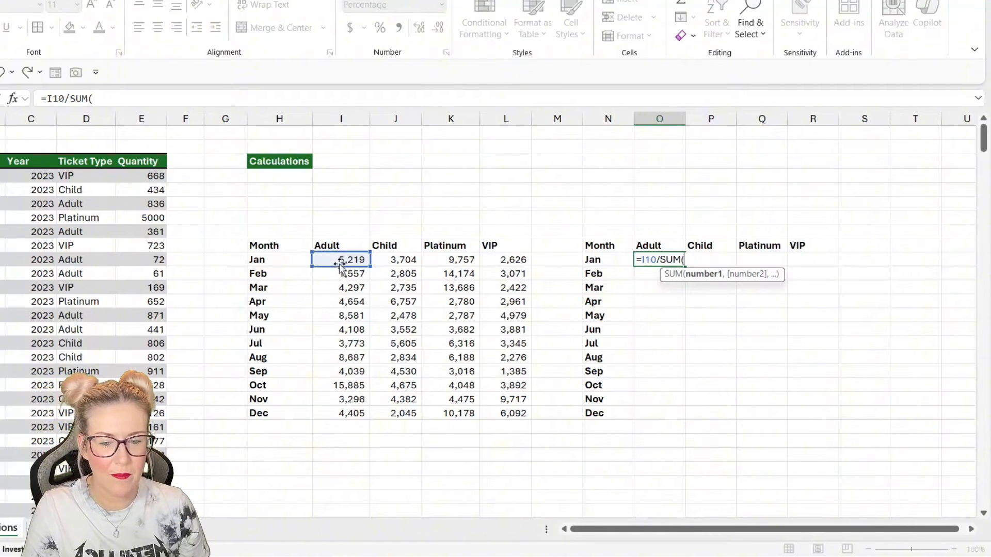
{"action": "left_click_drag", "start_coordinate": [335, 262], "coordinate": [515, 261]}
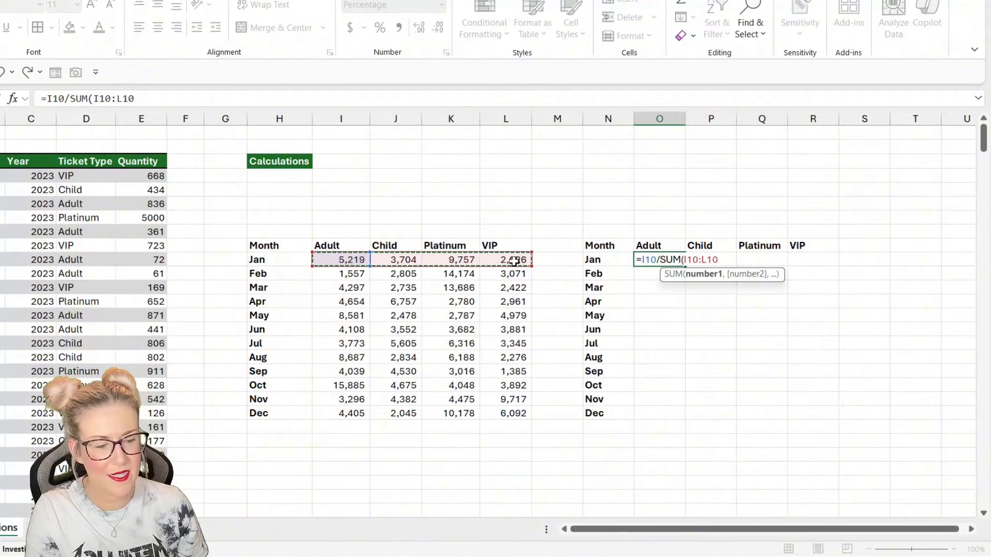
{"action": "key", "text": "F4"}
{"action": "key", "text": "F4"}
{"action": "key", "text": "F4"}
{"action": "key", "text": "F4"}
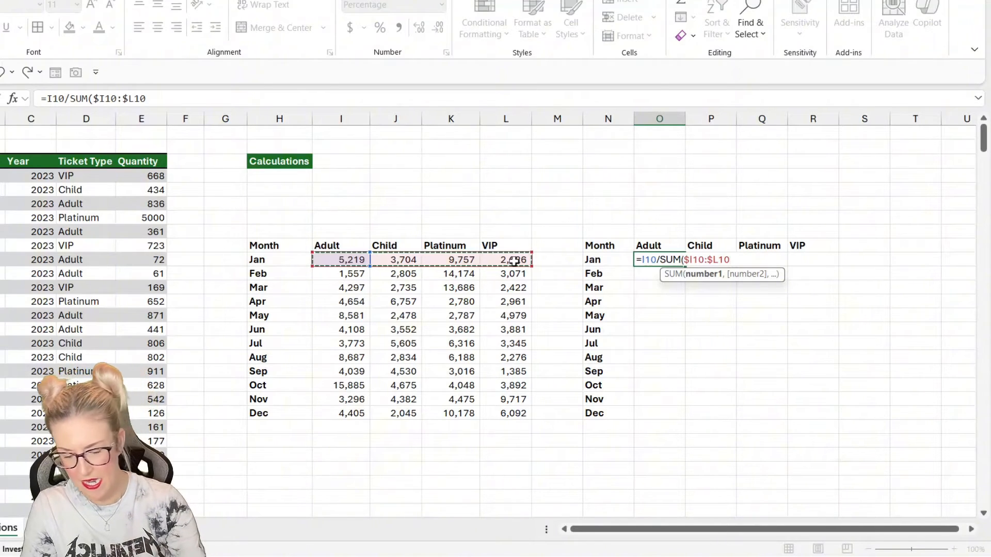
{"action": "type", "text": ")"}
{"action": "key", "text": "Return"}
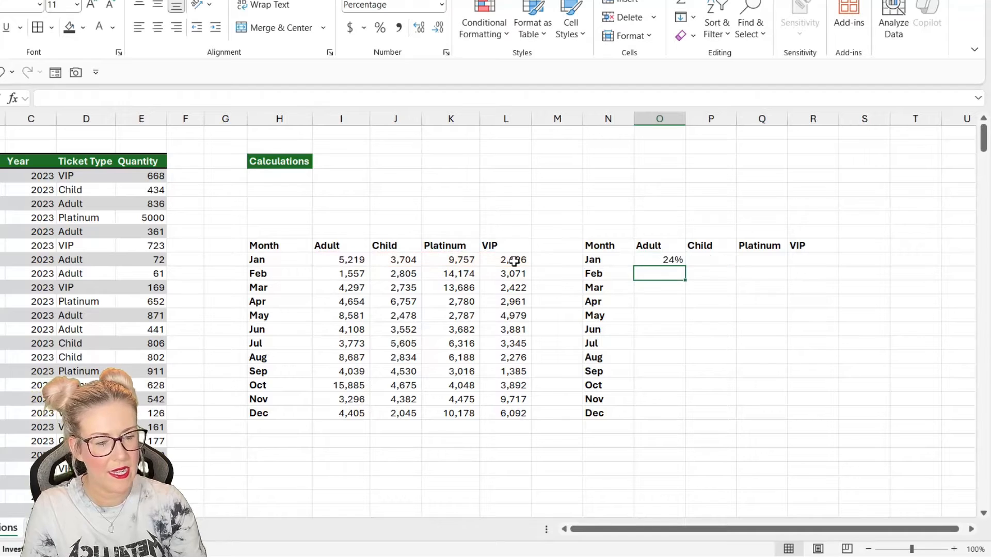
{"action": "left_click", "coordinate": [678, 260]}
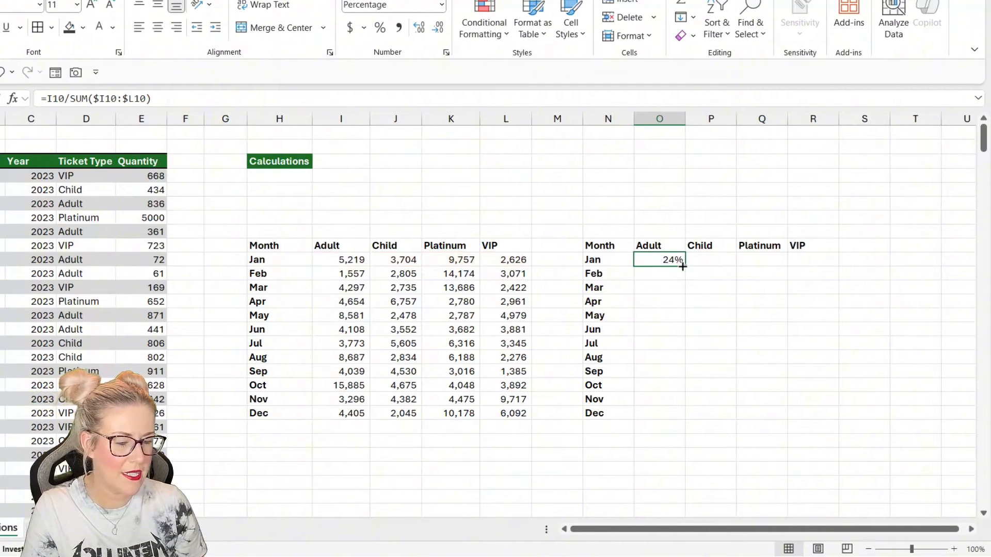
{"action": "left_click_drag", "start_coordinate": [682, 266], "coordinate": [824, 414]}
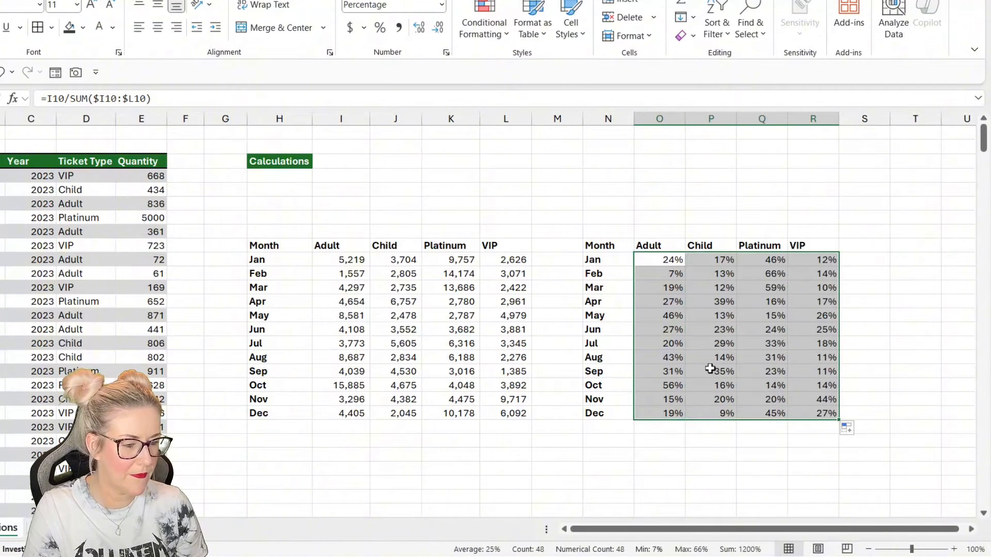
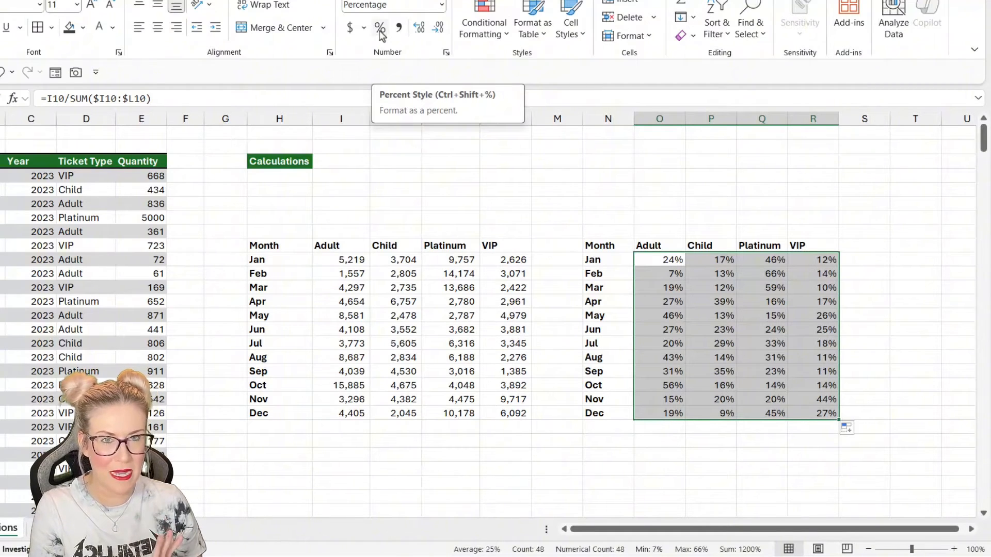
- Check each month's ticket shares by summing O:R in S10:S21 with AutoSum, then clear the check column
{"action": "left_click", "coordinate": [751, 275]}
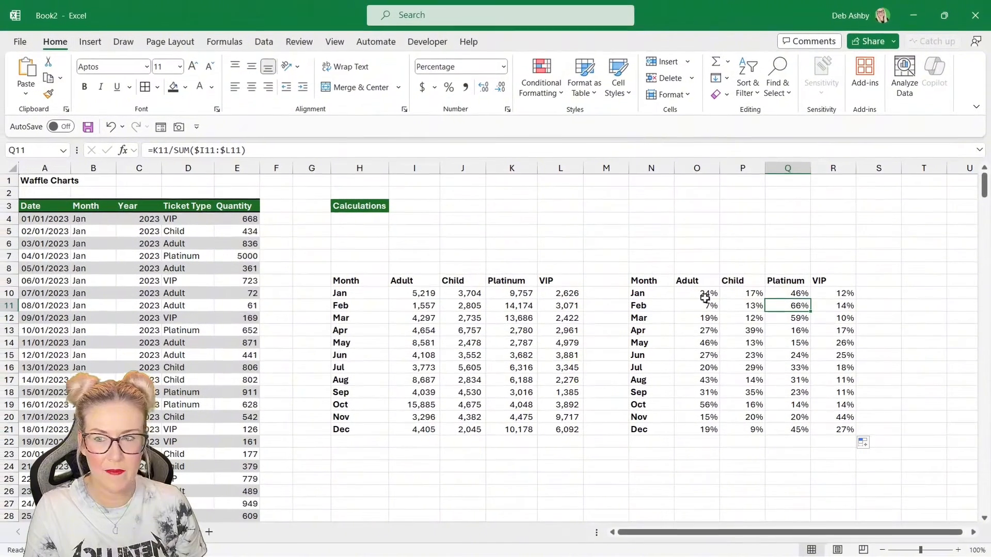
{"action": "left_click_drag", "start_coordinate": [672, 260], "coordinate": [812, 260]}
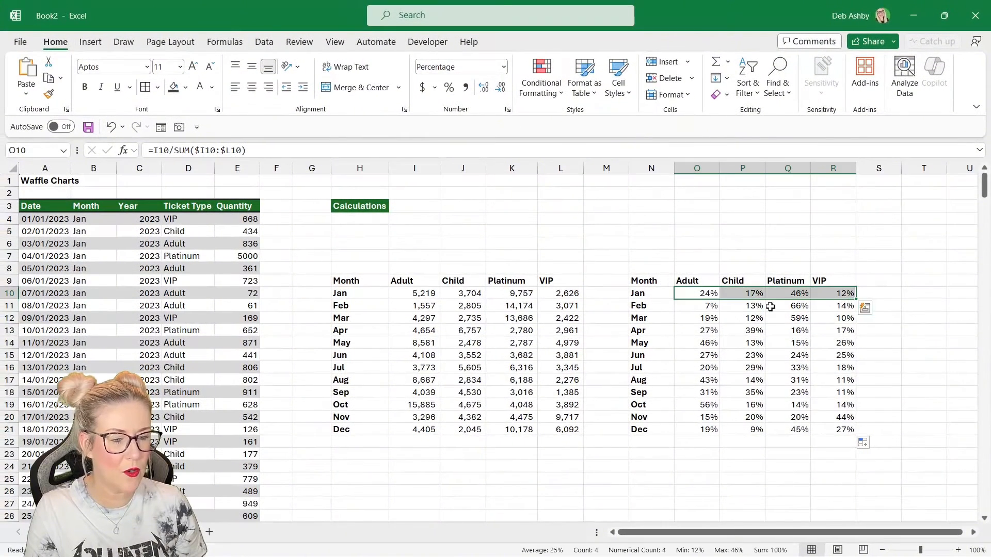
{"action": "left_click_drag", "start_coordinate": [694, 307], "coordinate": [841, 307]}
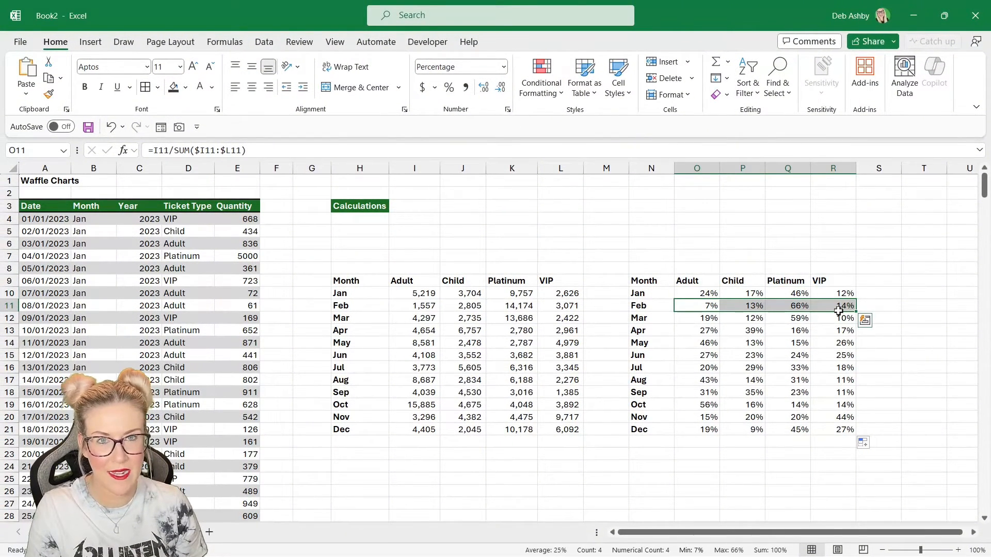
{"action": "left_click", "coordinate": [886, 293]}
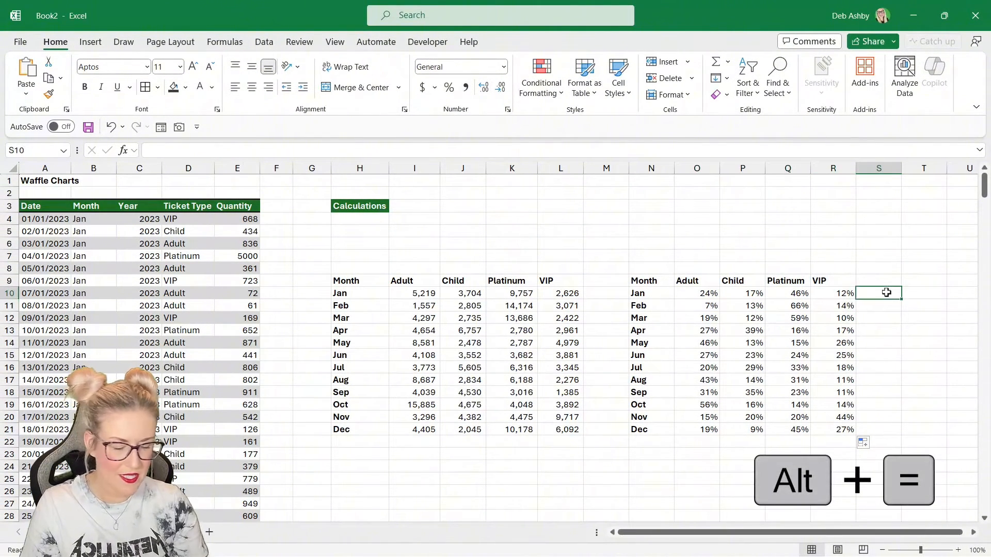
{"action": "key", "text": "alt+equal"}
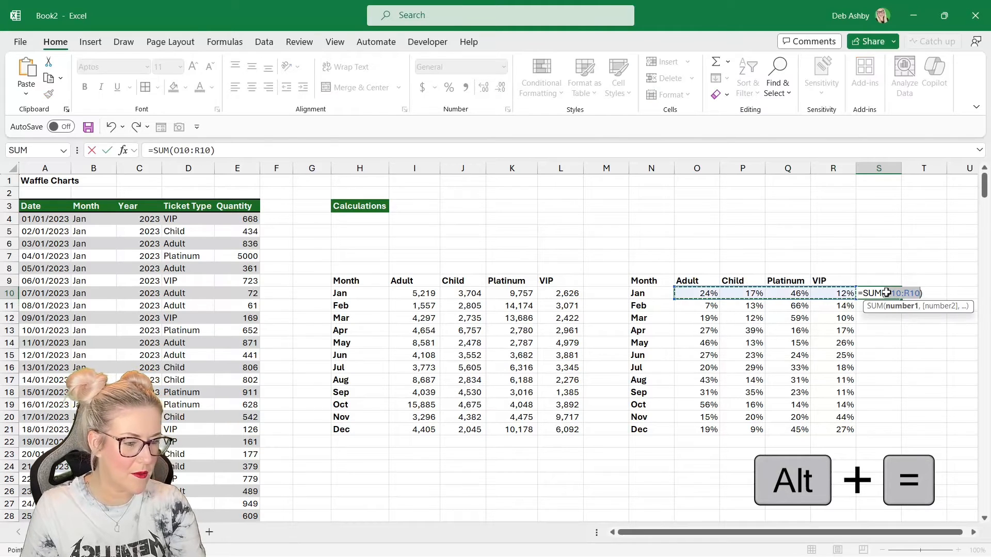
{"action": "key", "text": "ctrl+Return"}
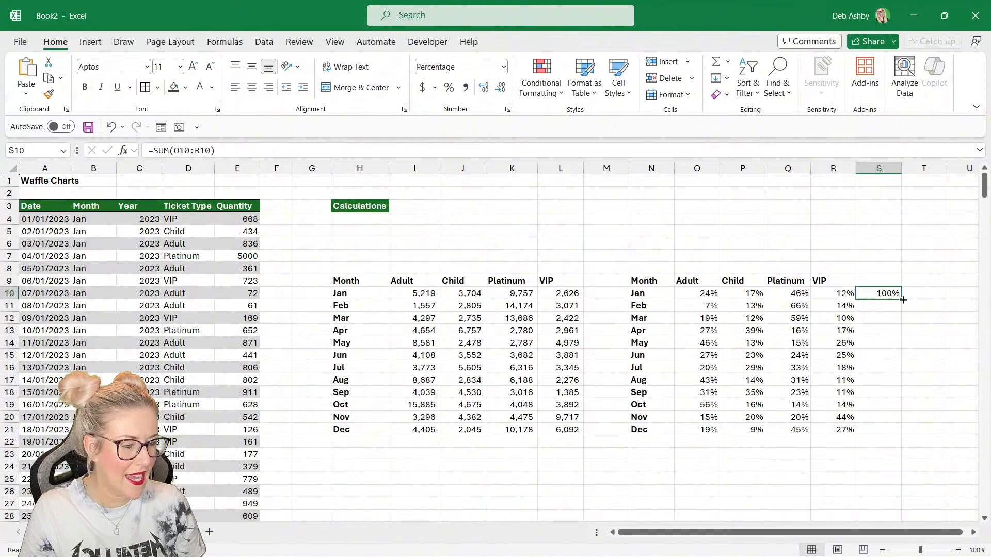
{"action": "left_click_drag", "start_coordinate": [900, 300], "coordinate": [901, 432]}
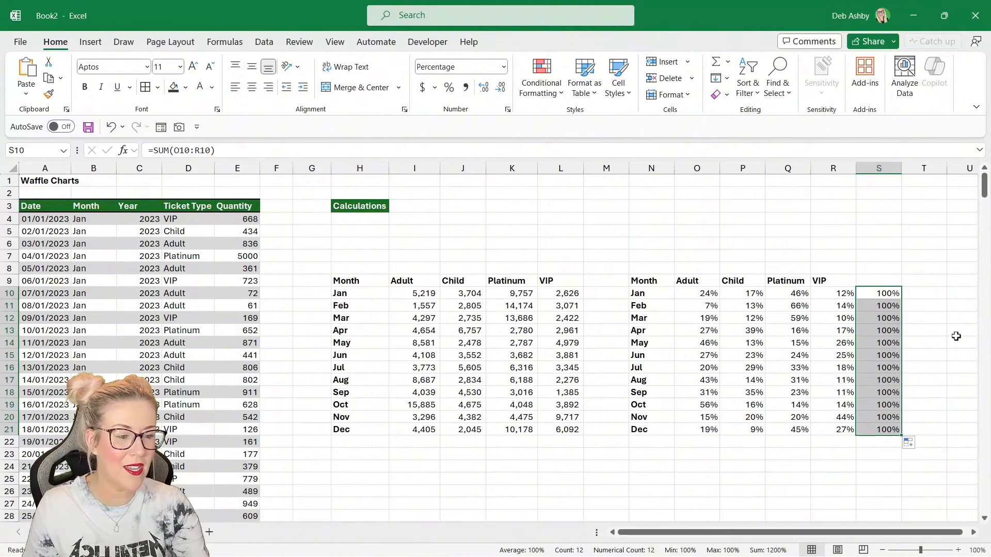
{"action": "key", "text": "Delete"}
- Label N3 as Cell Link: and copy the Calculations heading's formatting onto it
{"action": "left_click", "coordinate": [843, 257]}
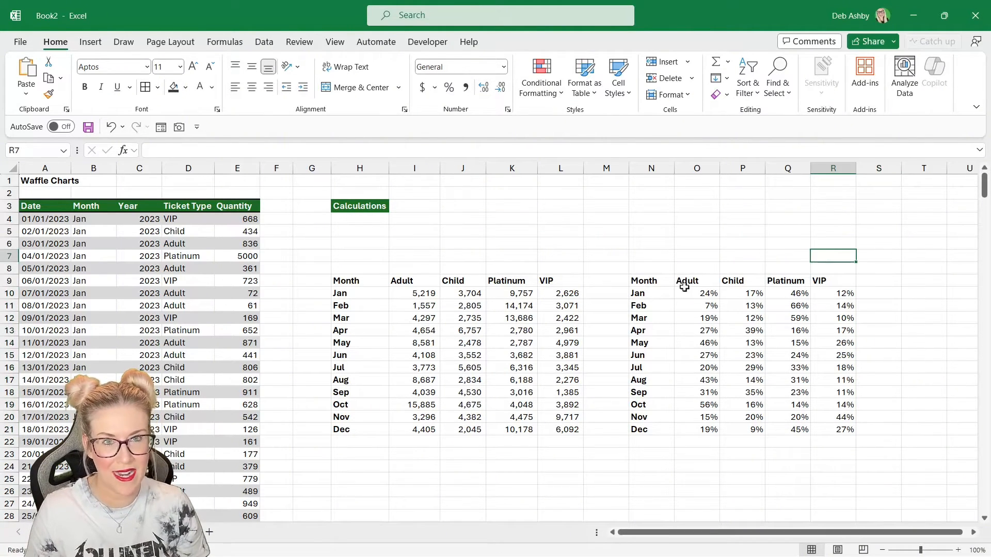
{"action": "left_click", "coordinate": [711, 346]}
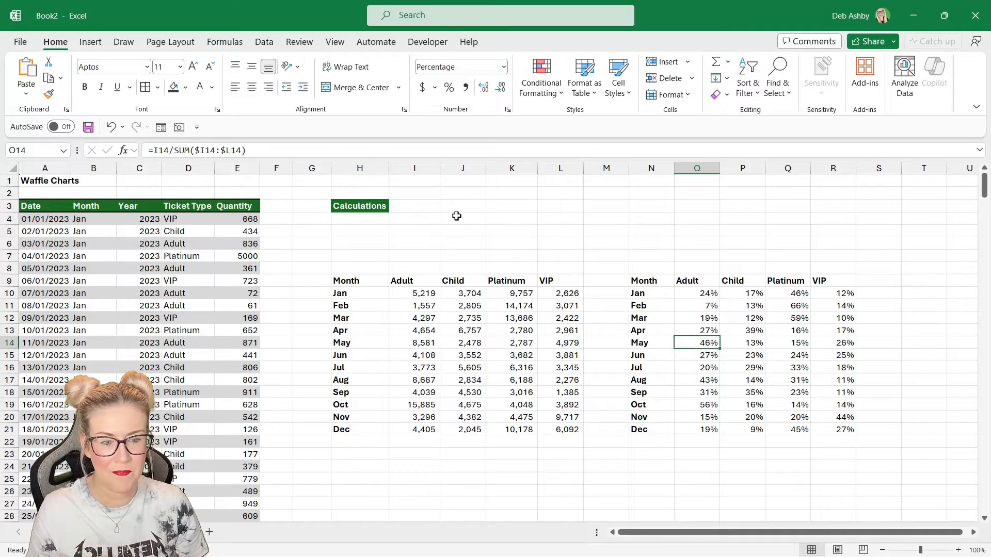
{"action": "left_click", "coordinate": [645, 207]}
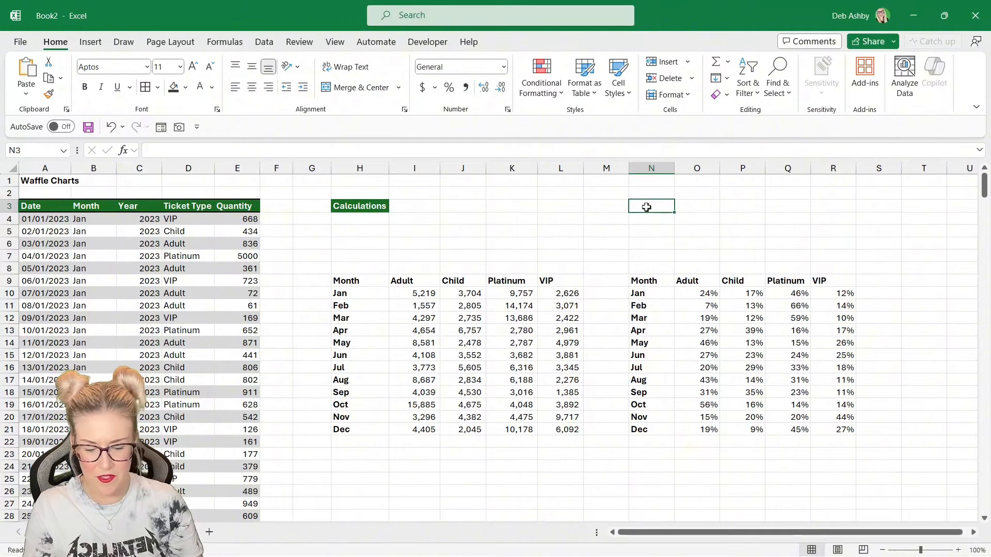
{"action": "type", "text": "Cell Link"}
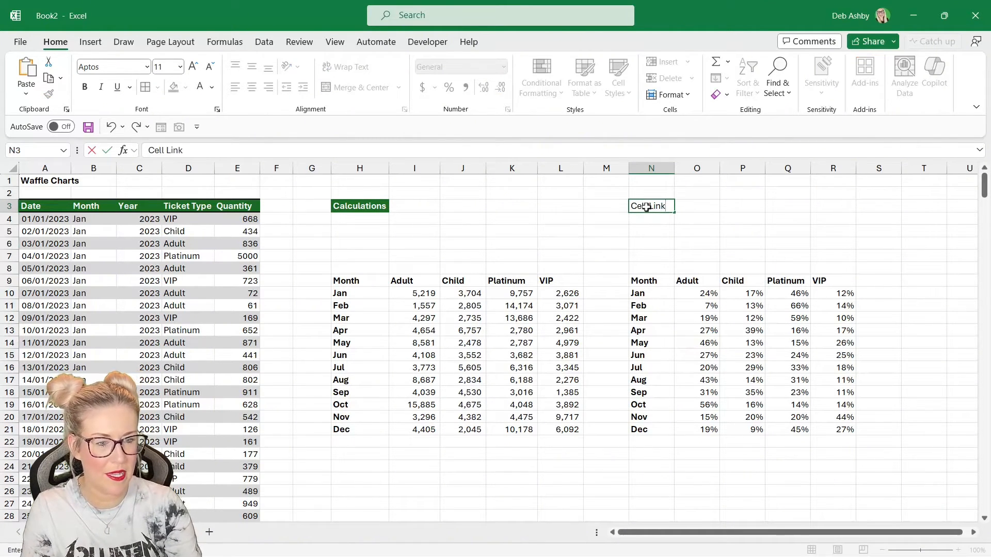
{"action": "type", "text": ":"}
{"action": "left_click", "coordinate": [359, 206]}
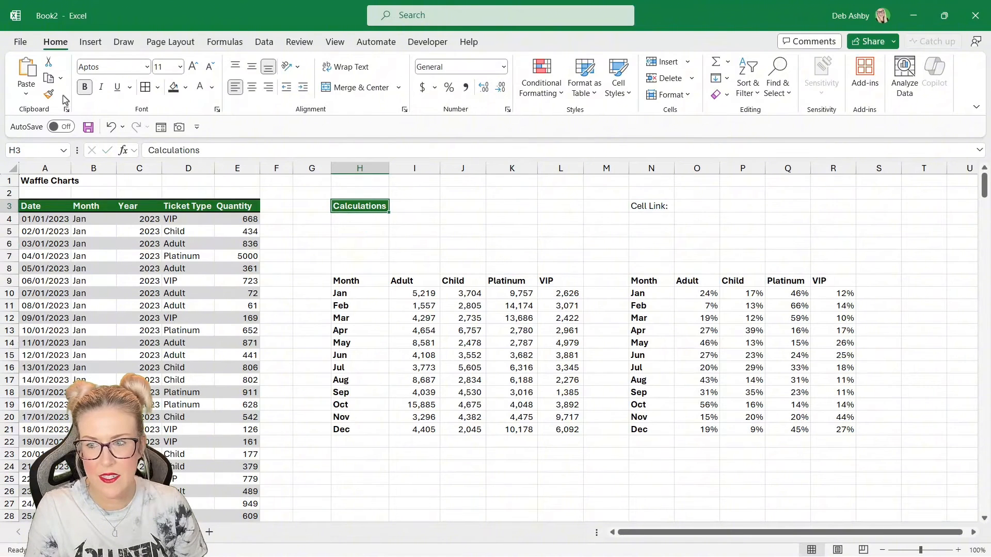
{"action": "left_click", "coordinate": [49, 95]}
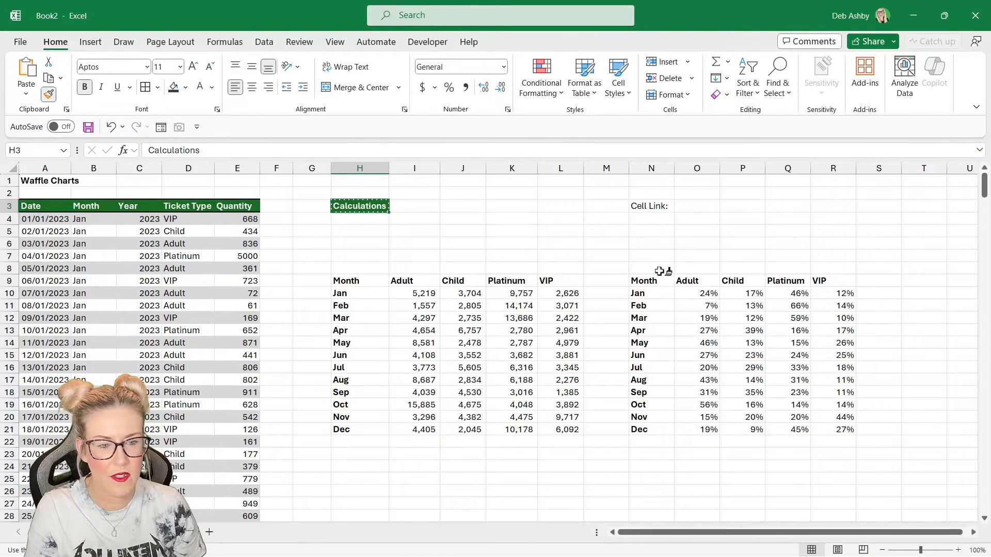
{"action": "left_click", "coordinate": [645, 206]}
- Link O3 to the Waffle sheet's month selector with the formula =Waffle!C7
{"action": "left_click", "coordinate": [743, 231]}
{"action": "left_click", "coordinate": [788, 239]}
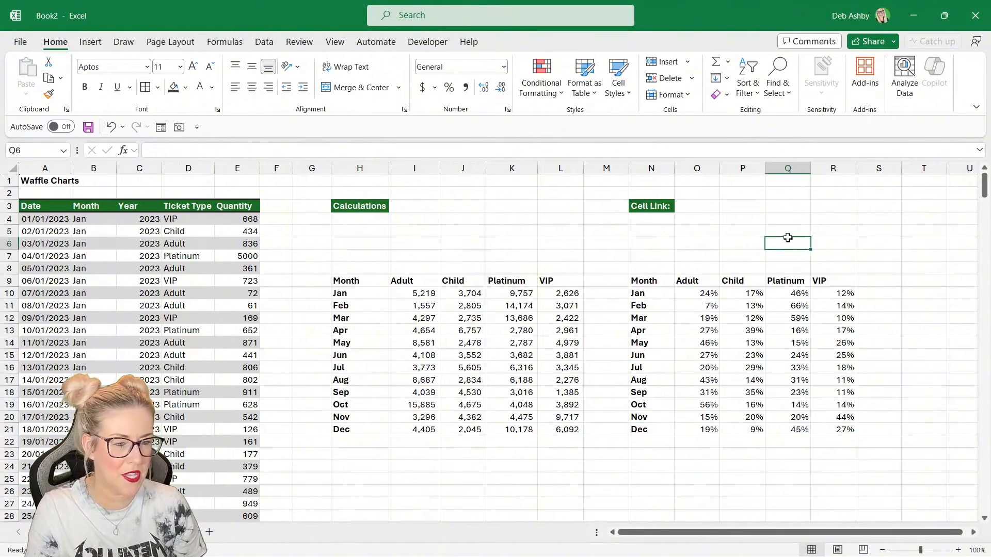
{"action": "left_click", "coordinate": [696, 206]}
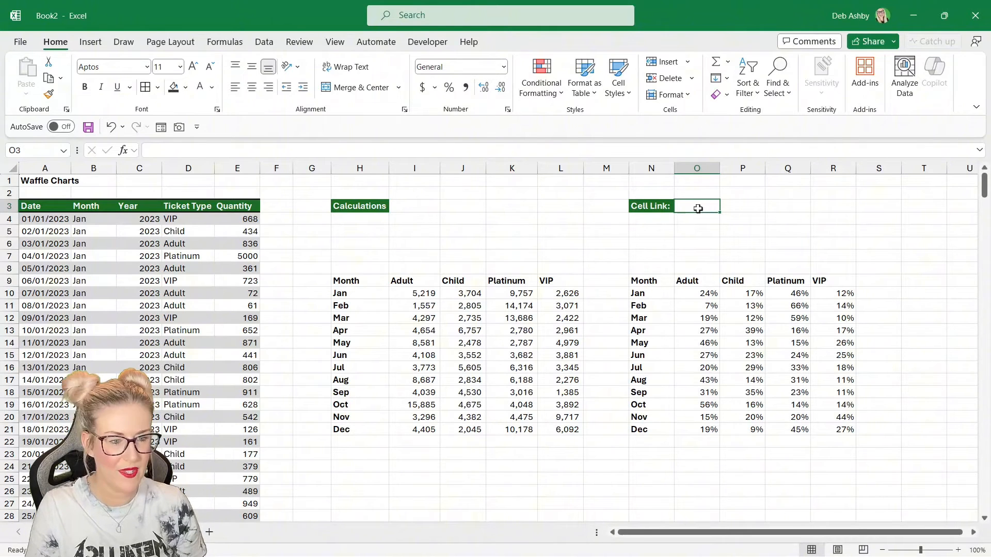
{"action": "type", "text": "="}
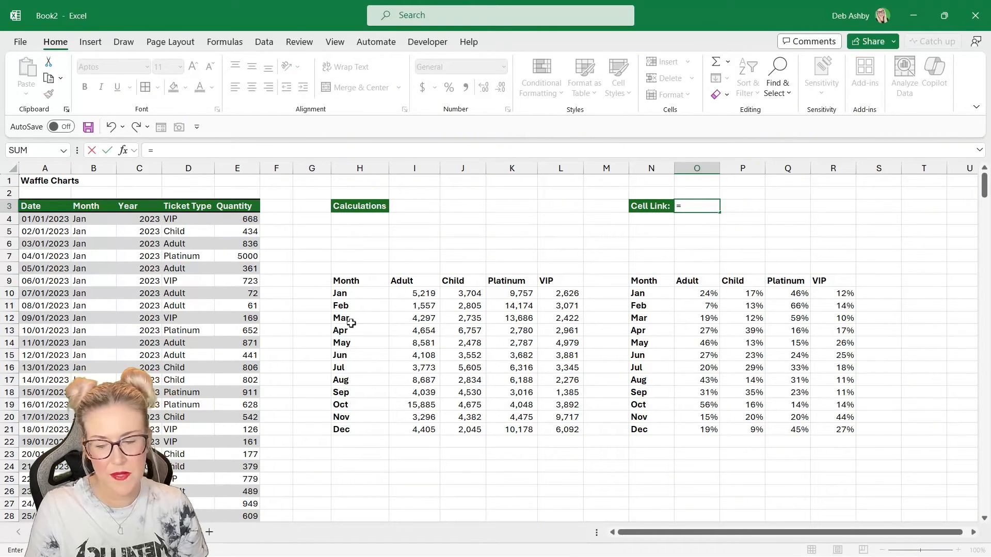
{"action": "left_click", "coordinate": [134, 532]}
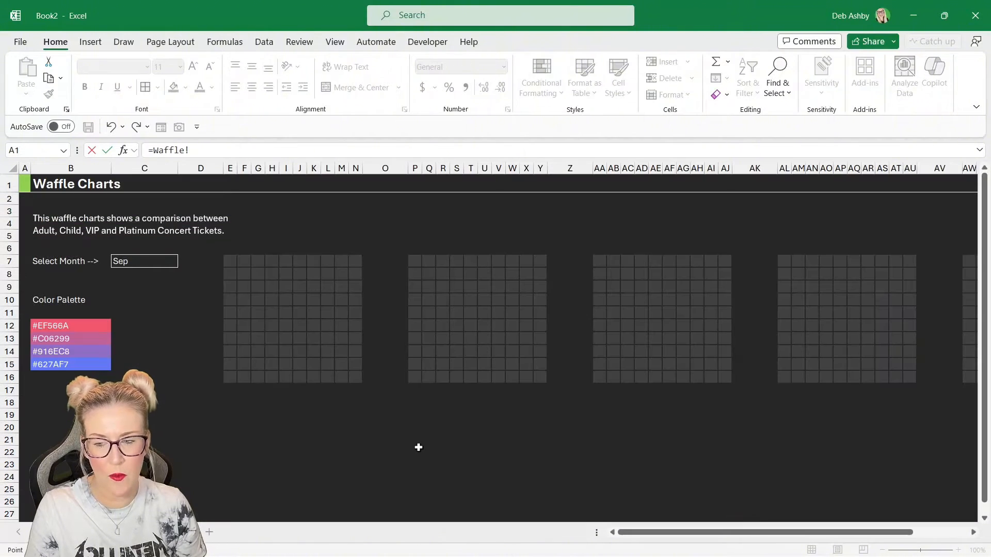
{"action": "left_click", "coordinate": [145, 263]}
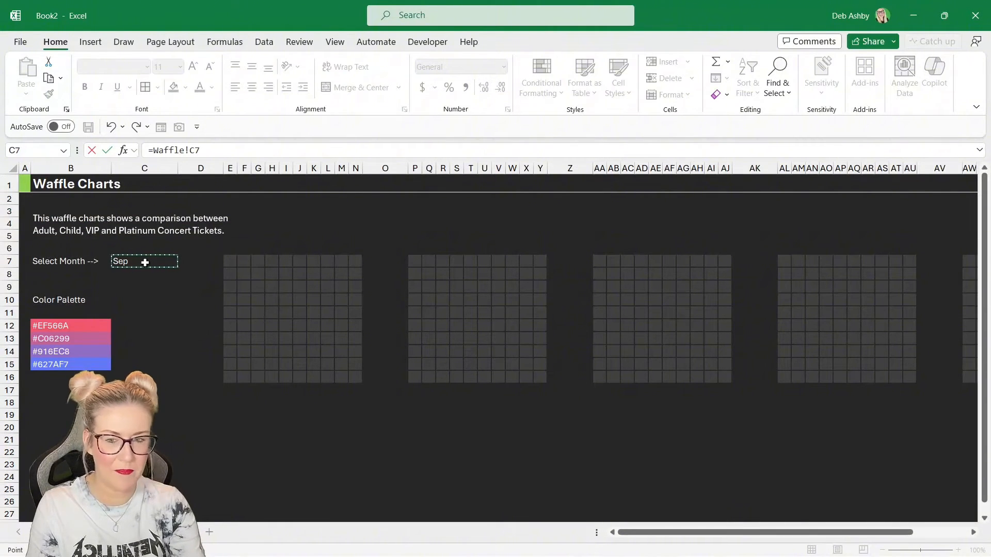
{"action": "key", "text": "Return"}
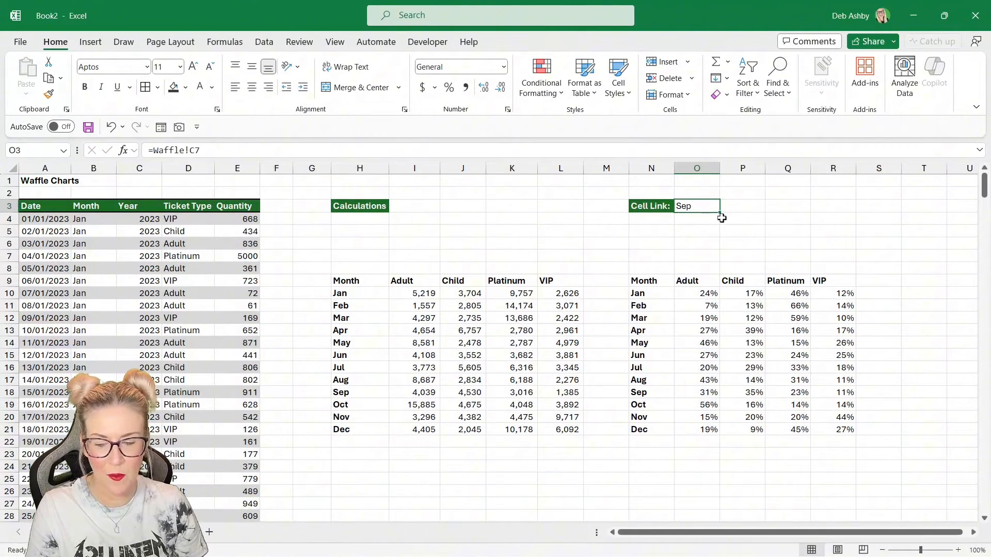
- Choose May in the Waffle sheet's Select Month dropdown and return to the calculations sheet
{"action": "left_click", "coordinate": [116, 532]}
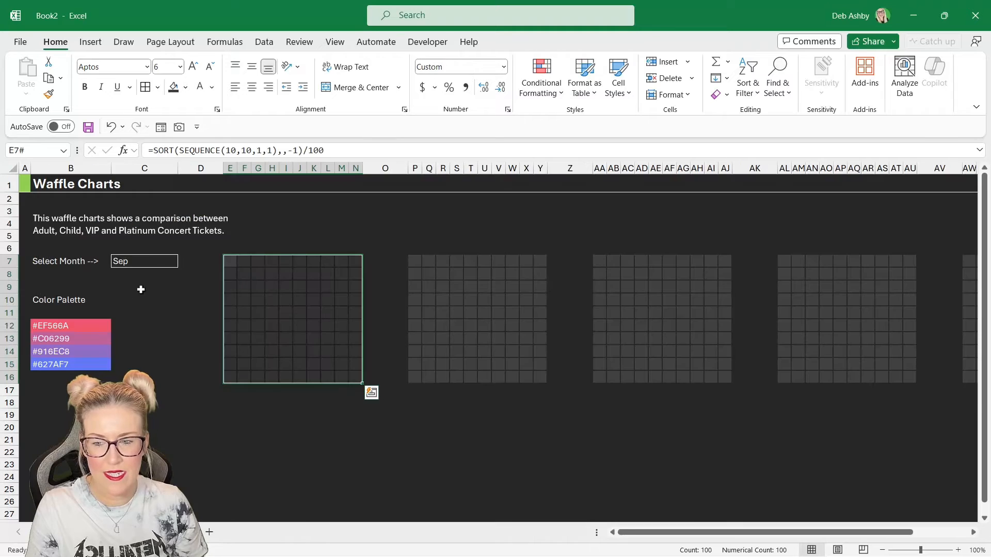
{"action": "left_click", "coordinate": [149, 262]}
{"action": "left_click", "coordinate": [183, 262]}
{"action": "left_click", "coordinate": [157, 317]}
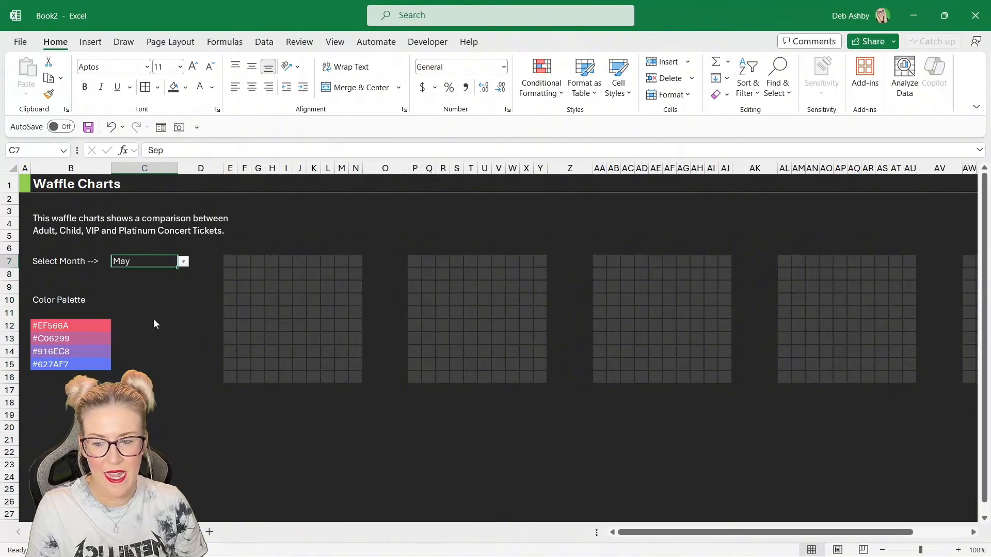
{"action": "key", "text": "ctrl+Page_Up"}
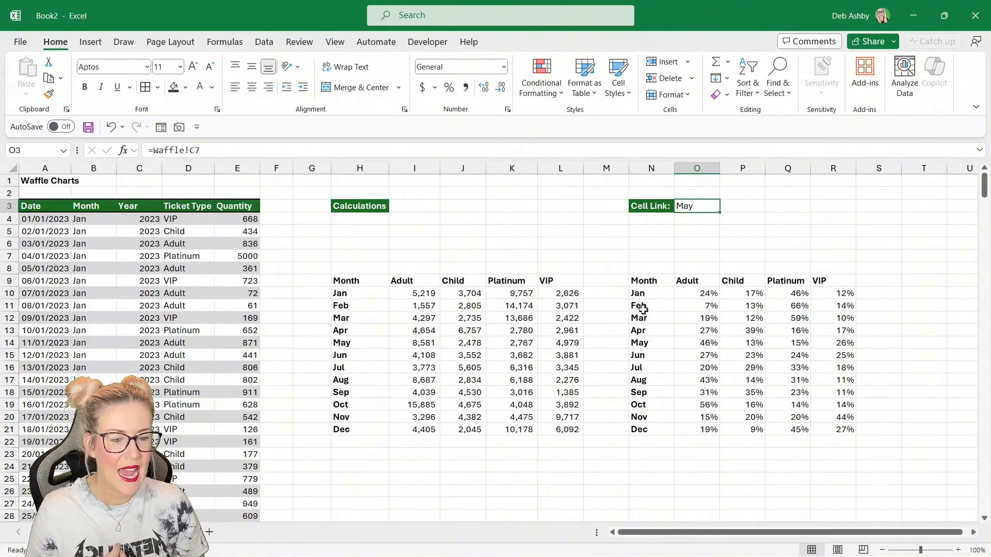
- Enter =FILTER($N$10:$R$21,$N$10:$N$21=$O$3) in N5 and format the returned shares in O5:R5 as percentages
{"action": "left_click", "coordinate": [658, 345]}
{"action": "left_click_drag", "start_coordinate": [658, 345], "coordinate": [836, 340]}
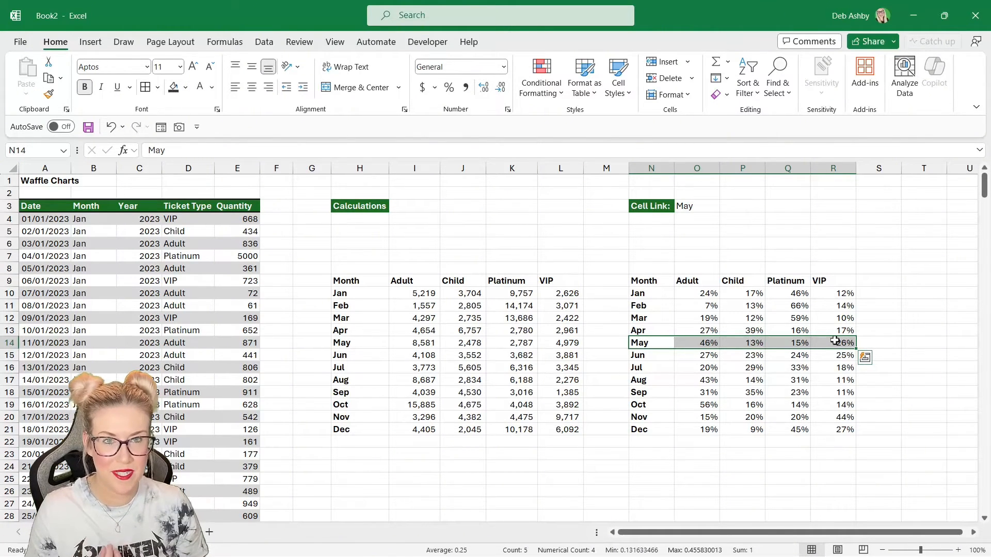
{"action": "left_click", "coordinate": [651, 231]}
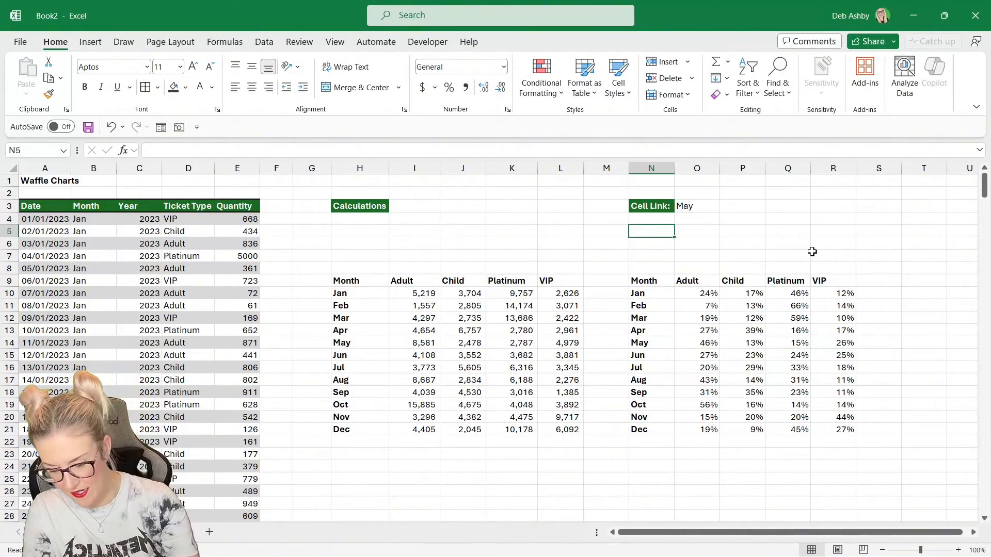
{"action": "type", "text": "=FILTER("}
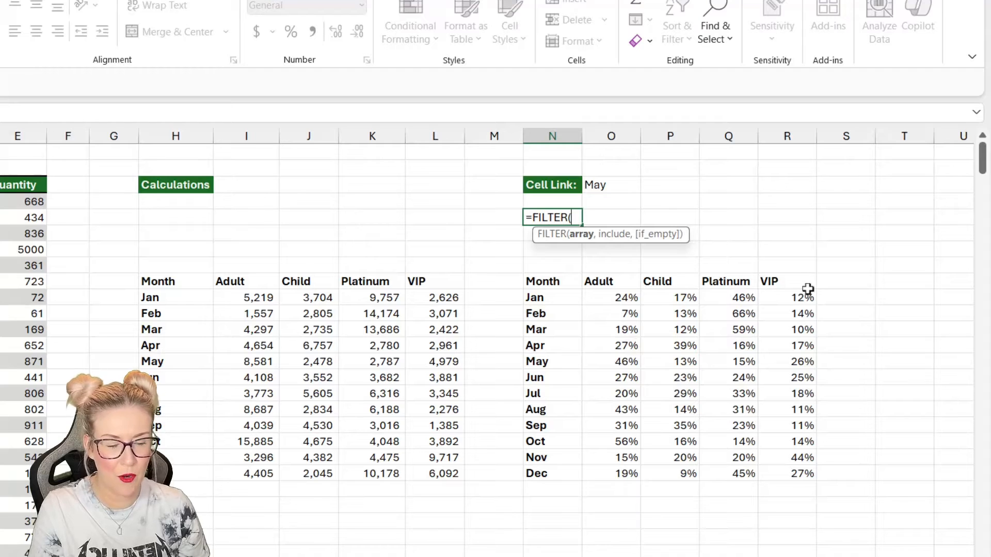
{"action": "left_click_drag", "start_coordinate": [537, 299], "coordinate": [789, 470]}
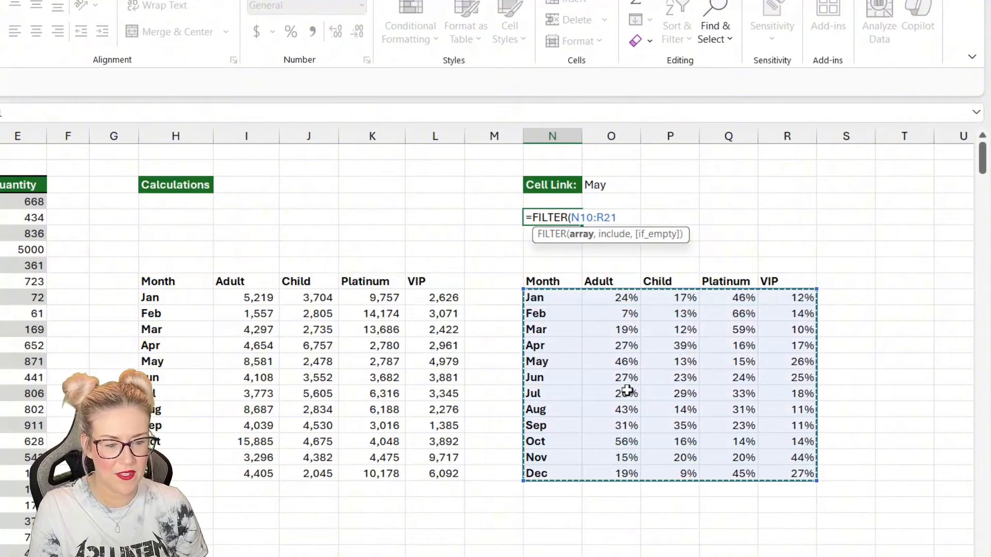
{"action": "key", "text": "F4"}
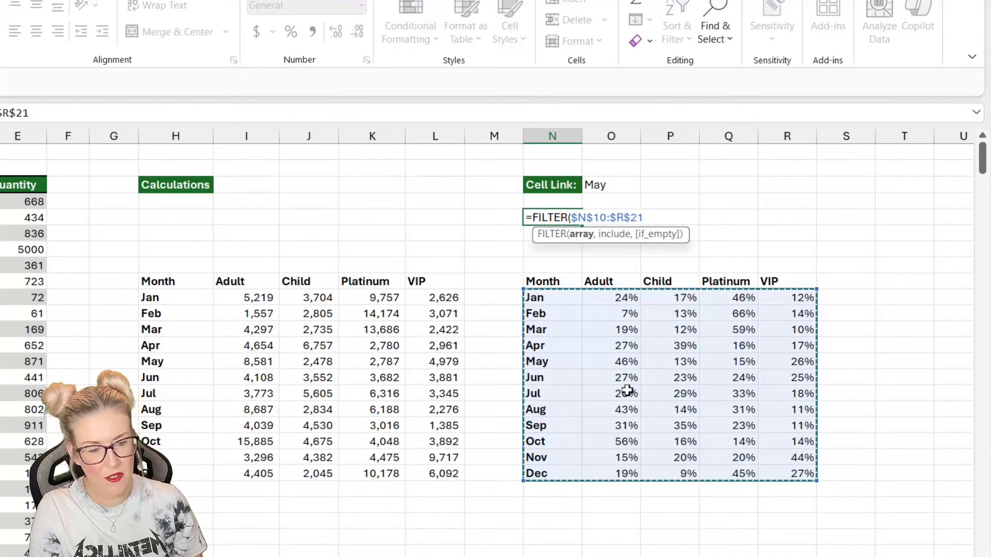
{"action": "type", "text": ","}
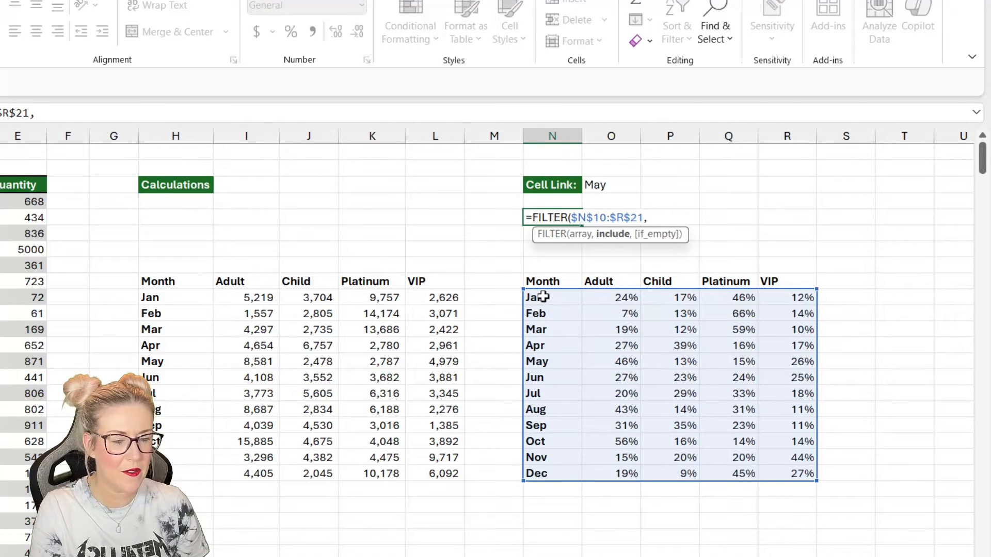
{"action": "left_click_drag", "start_coordinate": [541, 298], "coordinate": [543, 471]}
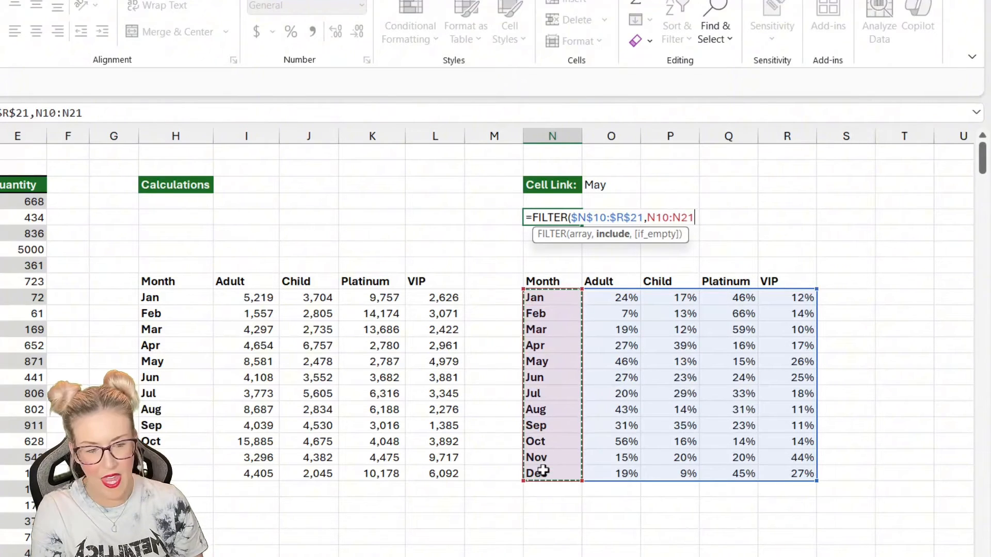
{"action": "key", "text": "F4"}
{"action": "type", "text": "="}
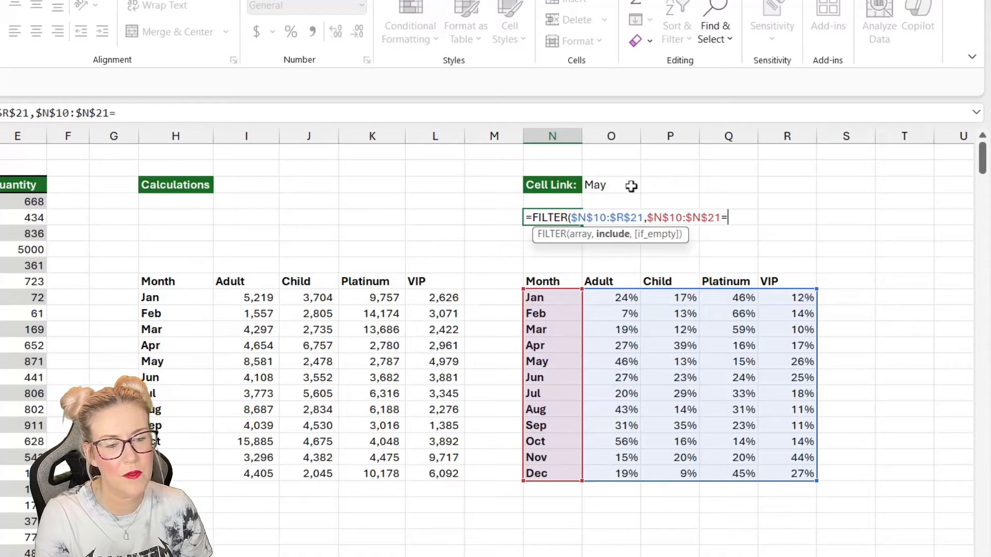
{"action": "left_click", "coordinate": [615, 184]}
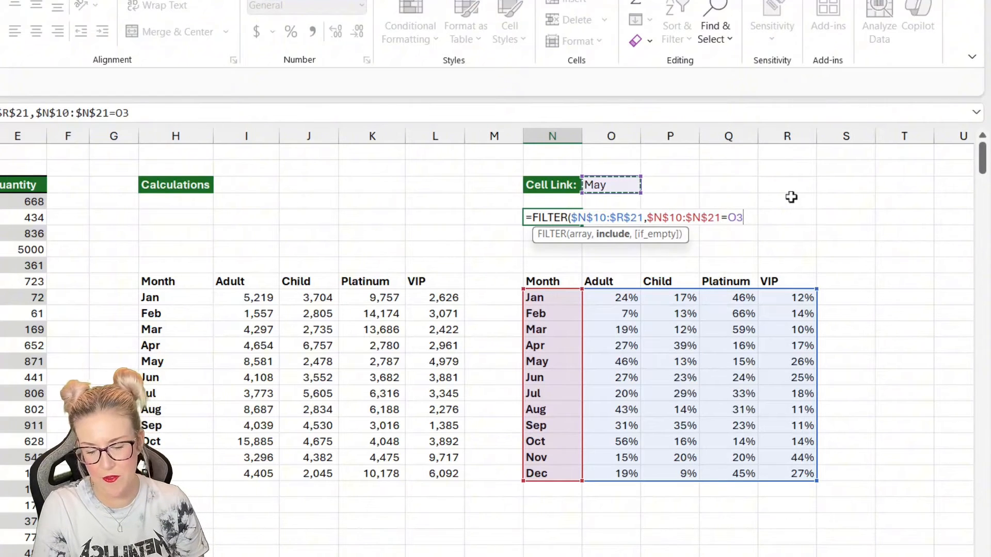
{"action": "key", "text": "F4"}
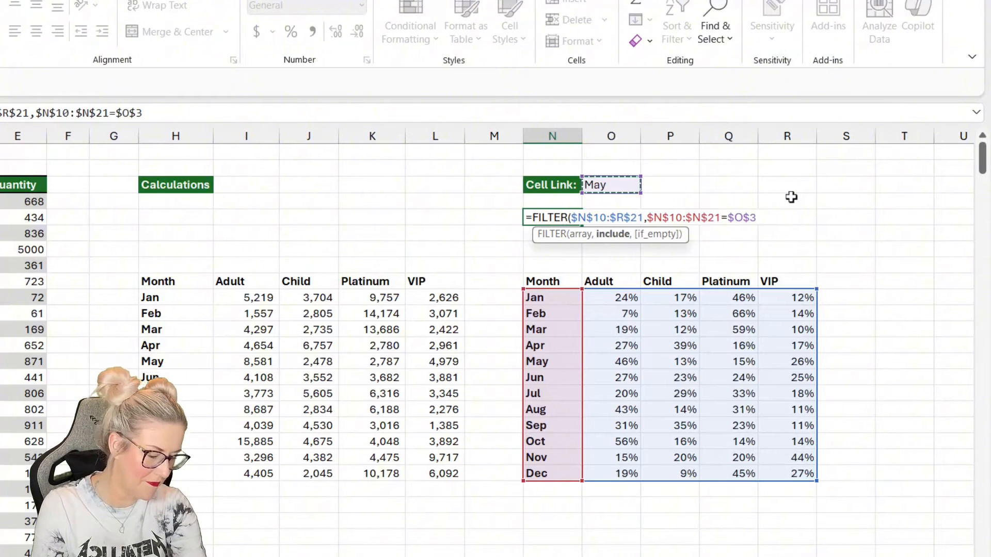
{"action": "type", "text": ")"}
{"action": "key", "text": "Return"}
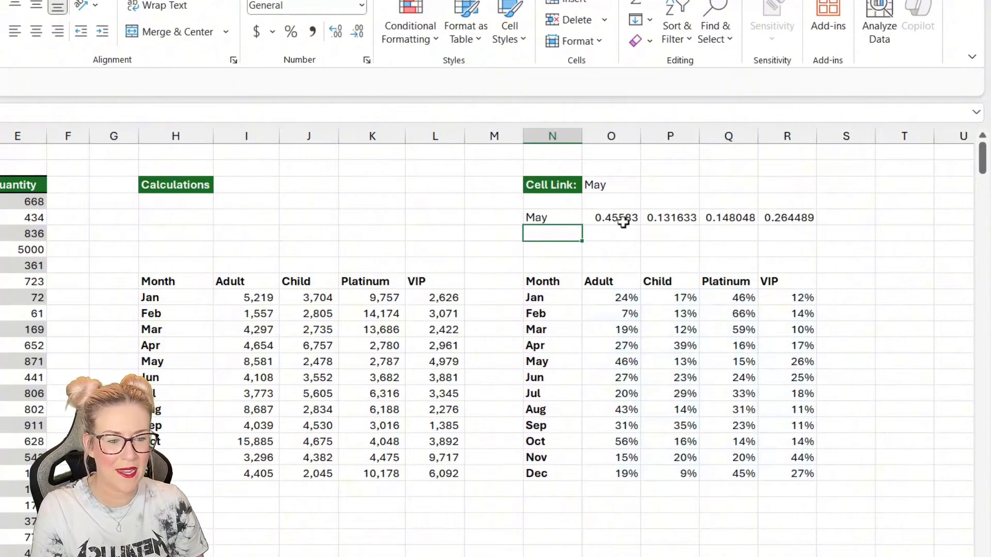
{"action": "left_click_drag", "start_coordinate": [598, 217], "coordinate": [791, 217]}
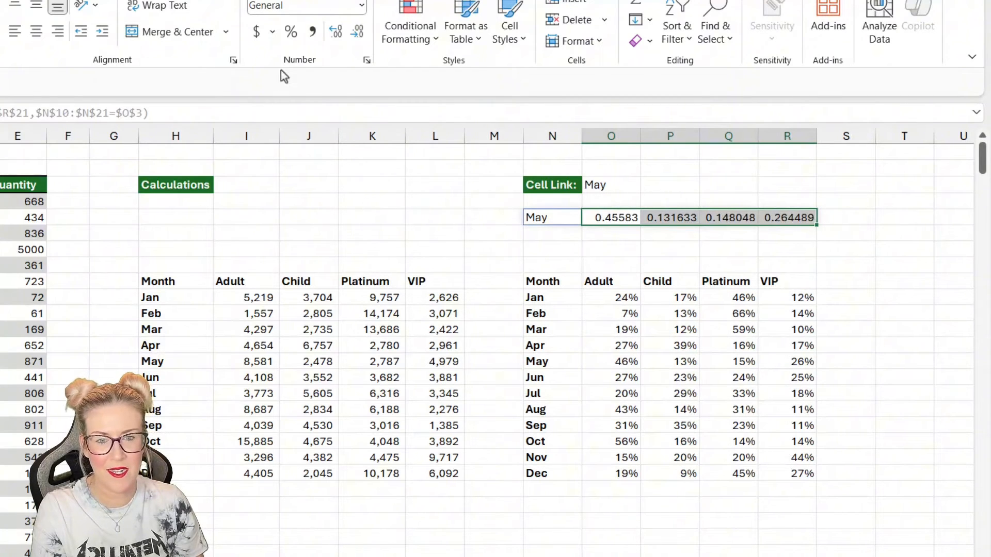
{"action": "left_click", "coordinate": [290, 32]}
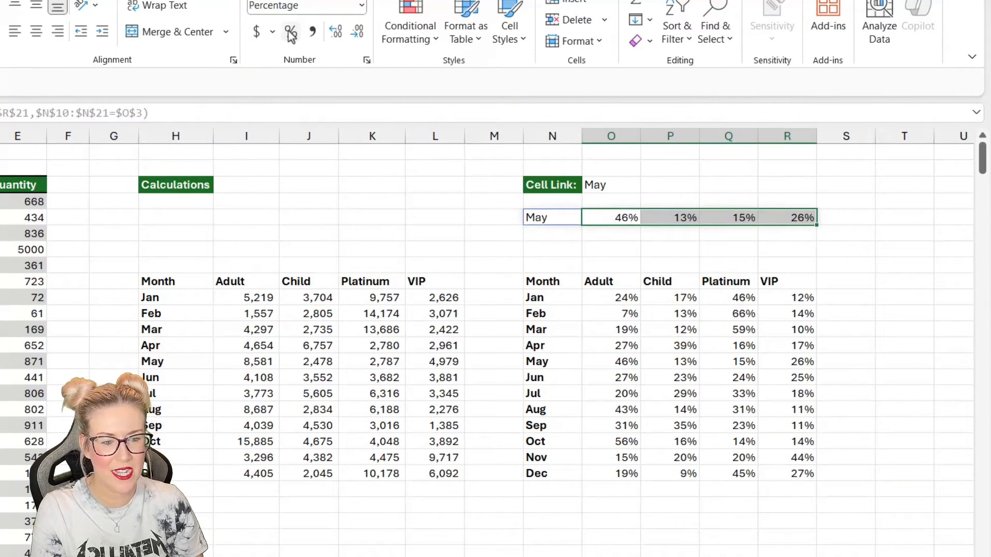
- Bold the month label returned in N5
{"action": "left_click", "coordinate": [730, 346]}
{"action": "left_click", "coordinate": [537, 217]}
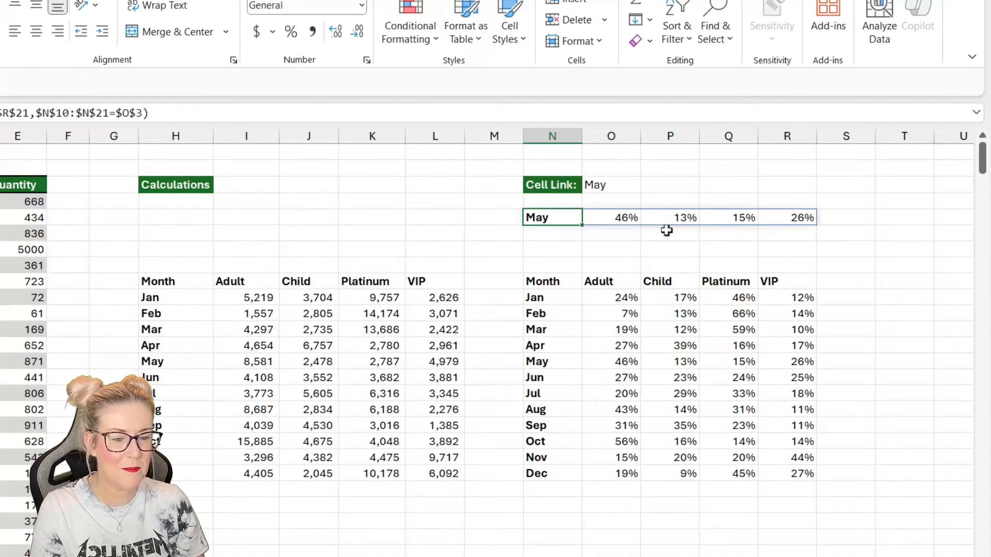
{"action": "left_click_drag", "start_coordinate": [559, 361], "coordinate": [801, 361]}
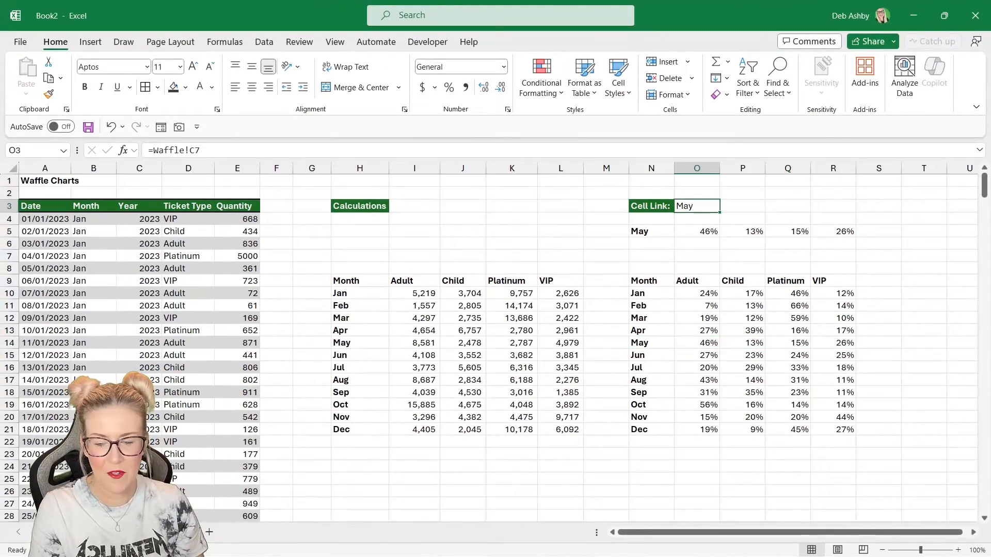
- Choose Sep in the Waffle sheet's Select Month dropdown and return to the calculations sheet
{"action": "left_click", "coordinate": [155, 532]}
{"action": "left_click", "coordinate": [183, 262]}
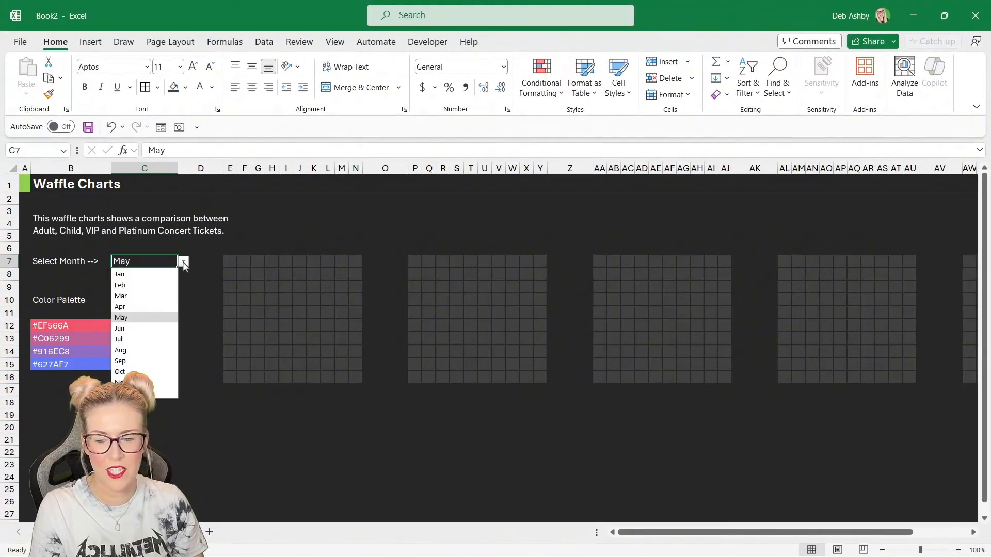
{"action": "left_click", "coordinate": [133, 361]}
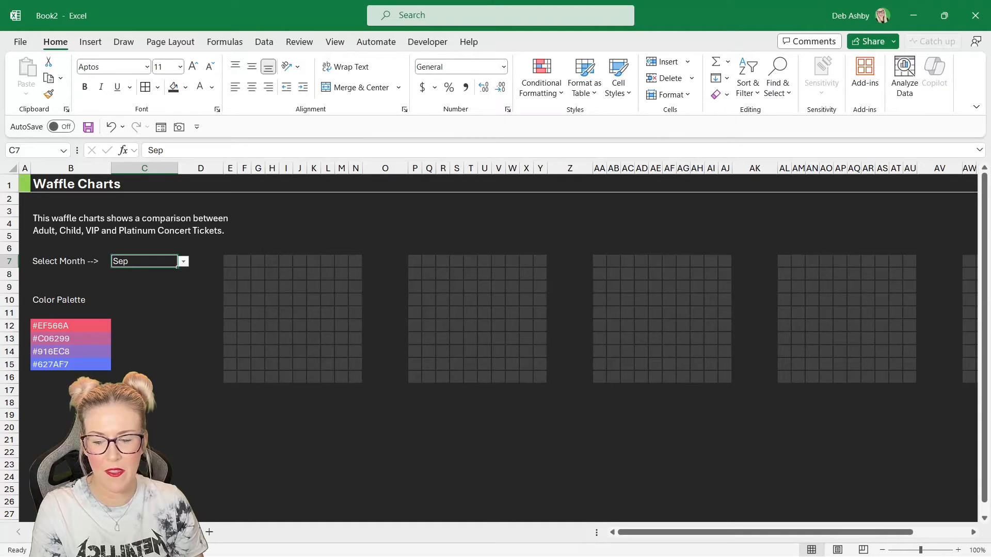
{"action": "left_click", "coordinate": [104, 532]}
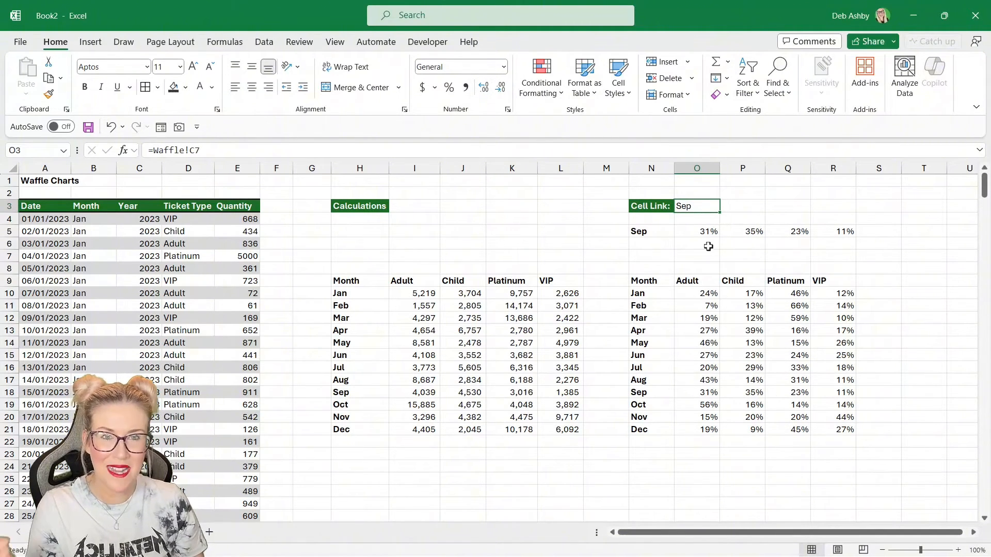
- Inspect the filtered share cells O5:R5 and their FILTER formula
{"action": "left_click_drag", "start_coordinate": [689, 233], "coordinate": [828, 232]}
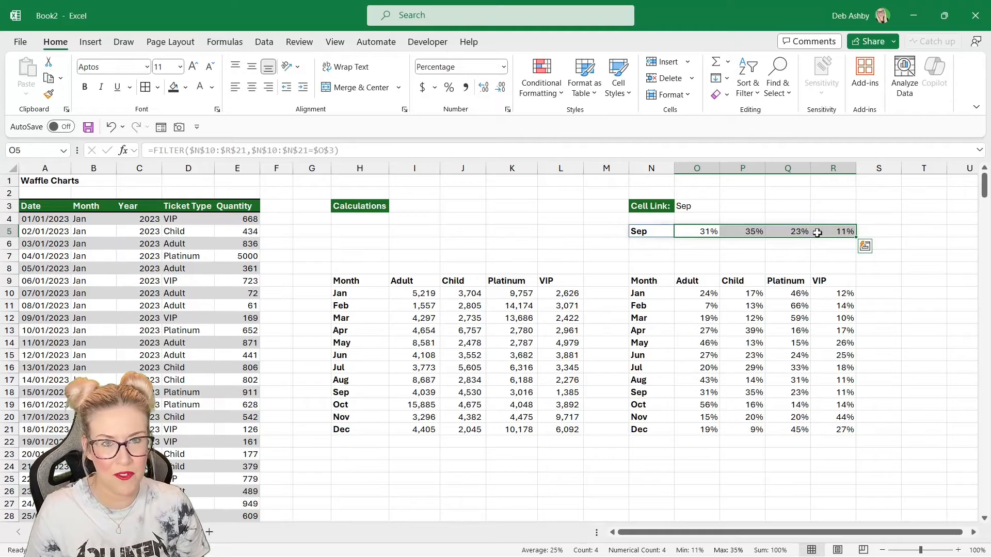
{"action": "left_click", "coordinate": [742, 267]}
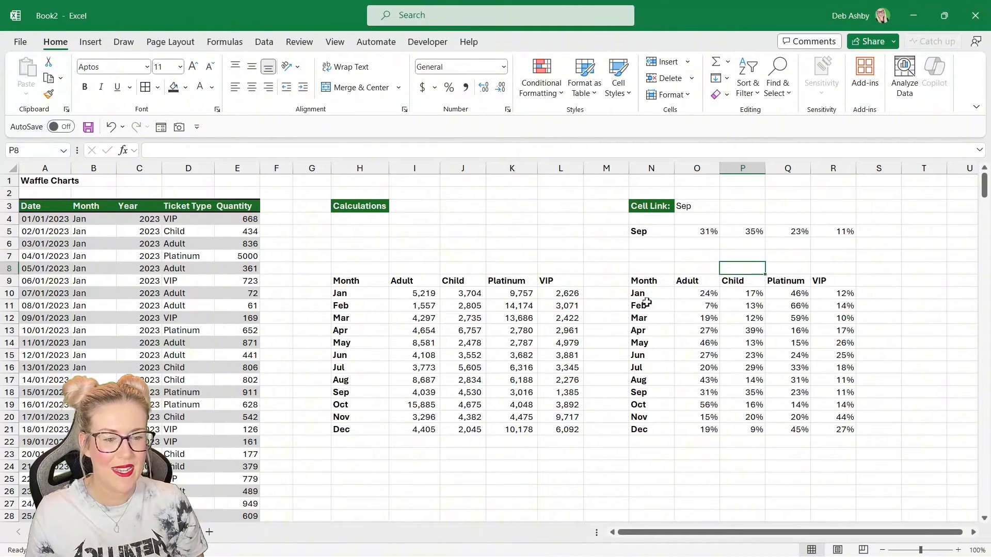
{"action": "left_click", "coordinate": [693, 233]}
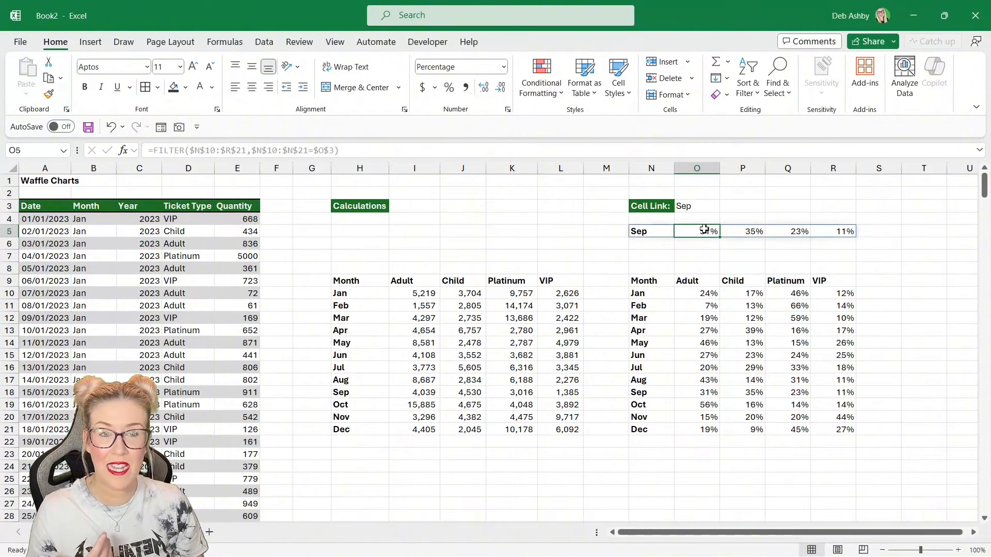
{"action": "left_click", "coordinate": [735, 232]}
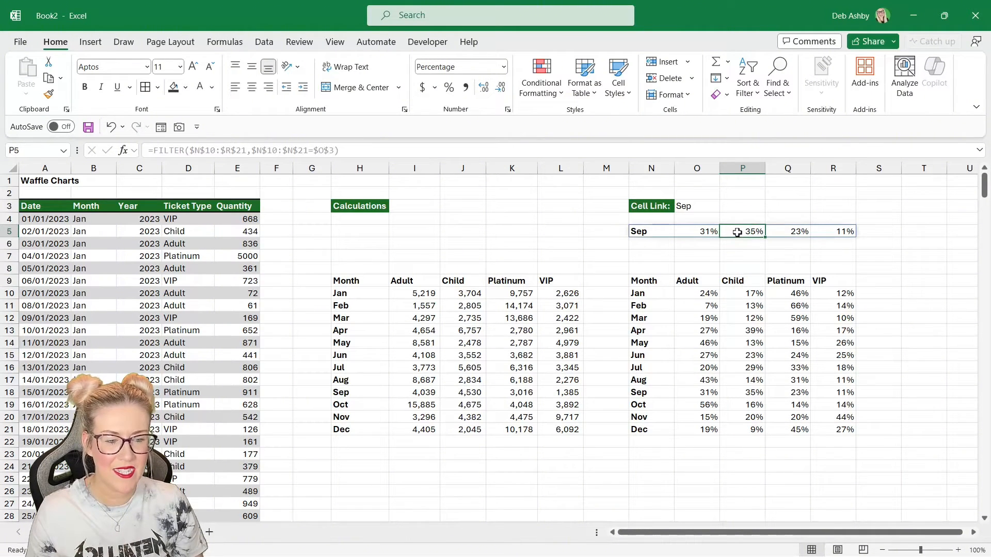
{"action": "left_click", "coordinate": [782, 232]}
{"action": "left_click", "coordinate": [833, 232]}
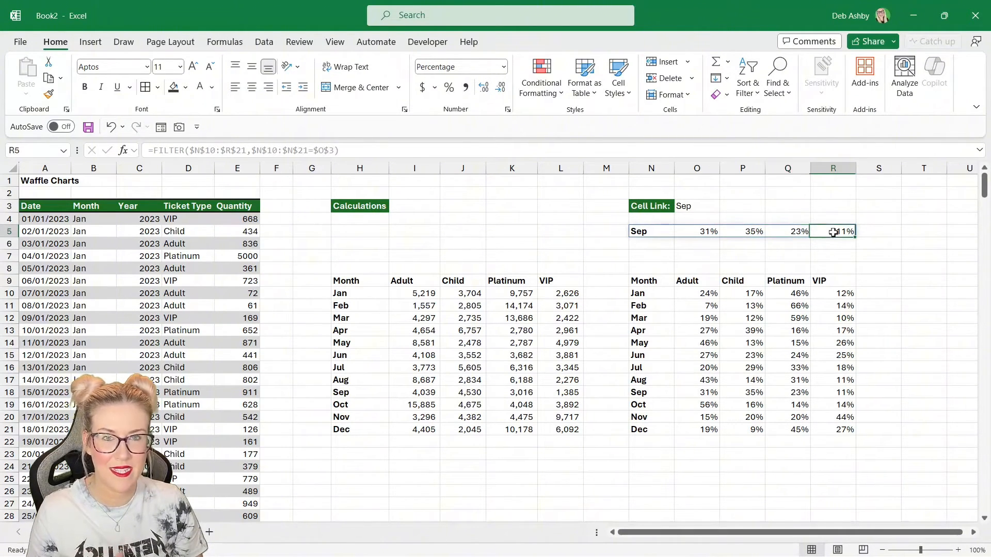
{"action": "left_click", "coordinate": [705, 233]}
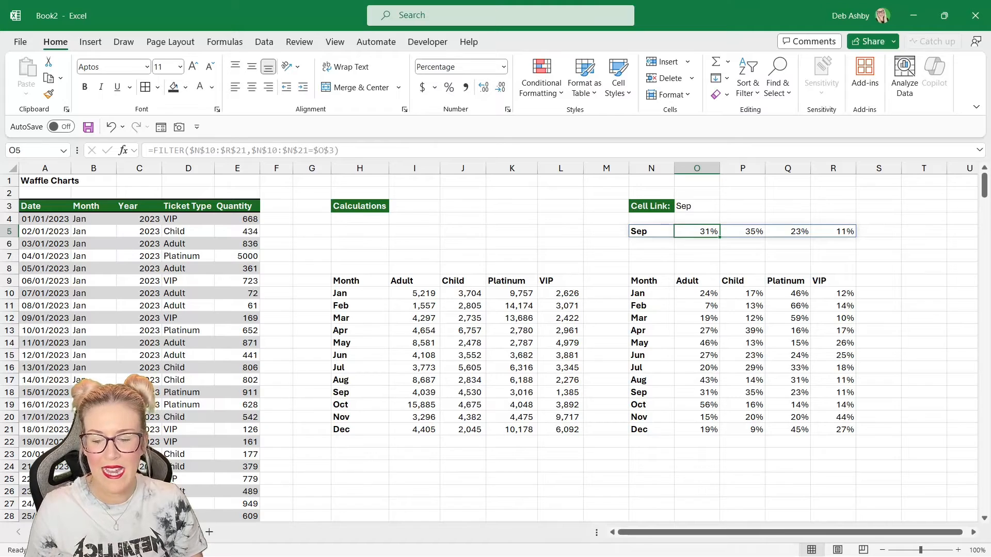
- Examine the first waffle grid's SORT(SEQUENCE) formula on the Waffle sheet and compare it with the calculations sheet
{"action": "left_click", "coordinate": [165, 532]}
{"action": "left_click", "coordinate": [229, 378]}
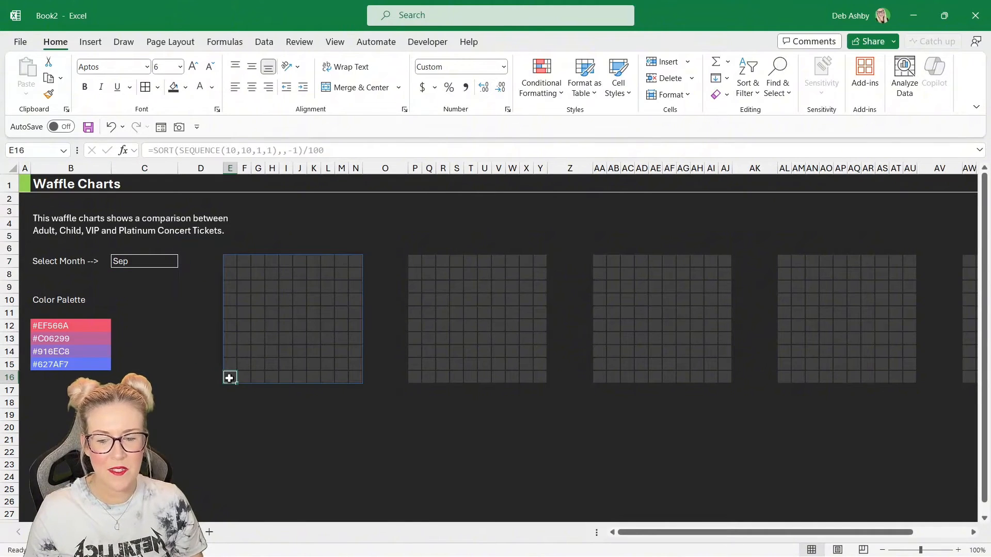
{"action": "left_click", "coordinate": [246, 378]}
{"action": "left_click", "coordinate": [258, 378]}
{"action": "left_click", "coordinate": [272, 379]}
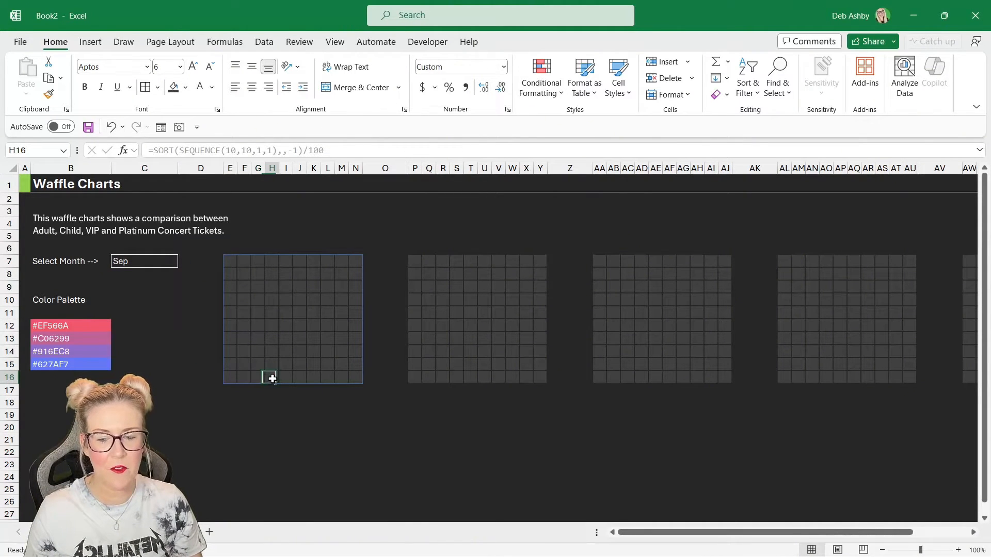
{"action": "left_click", "coordinate": [359, 260]}
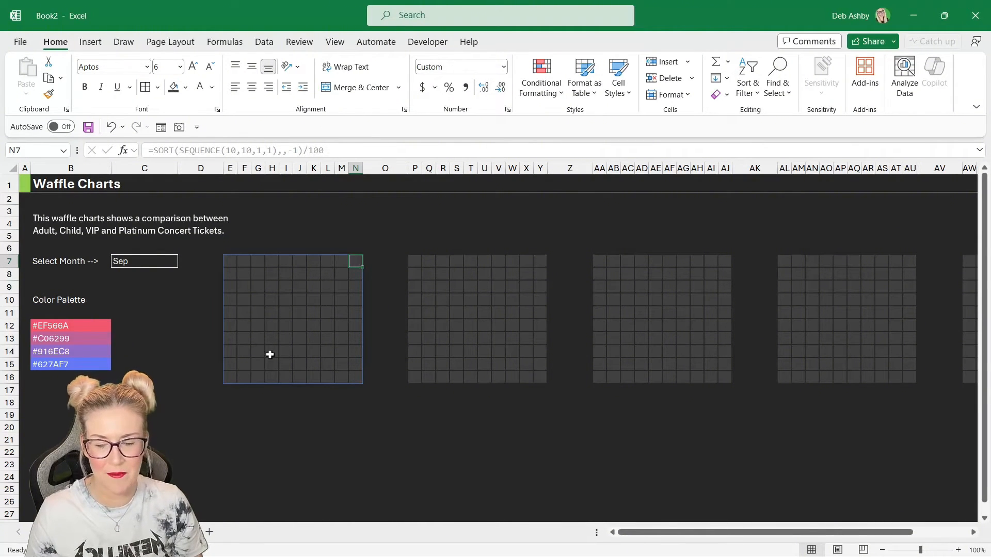
{"action": "key", "text": "ctrl+Page_Up"}
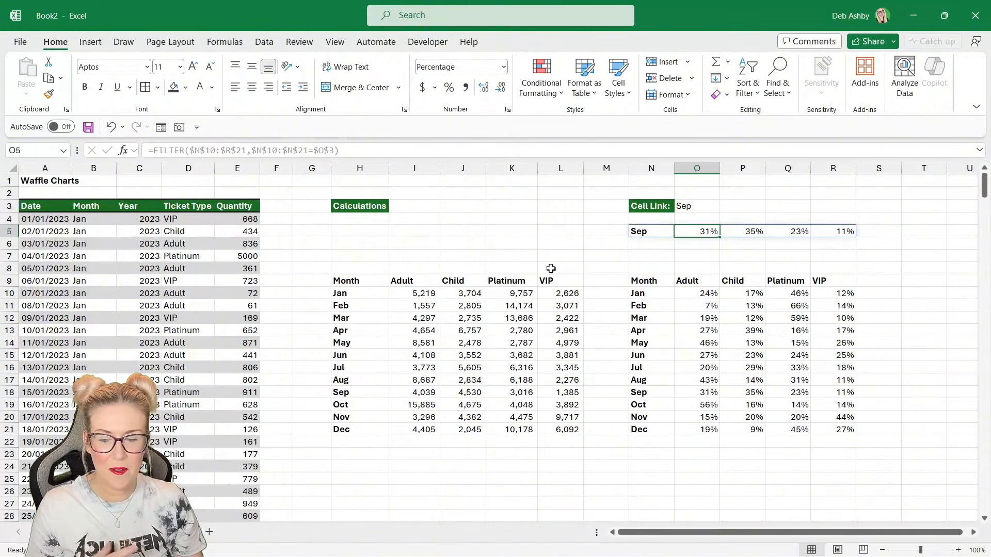
{"action": "left_click", "coordinate": [155, 532]}
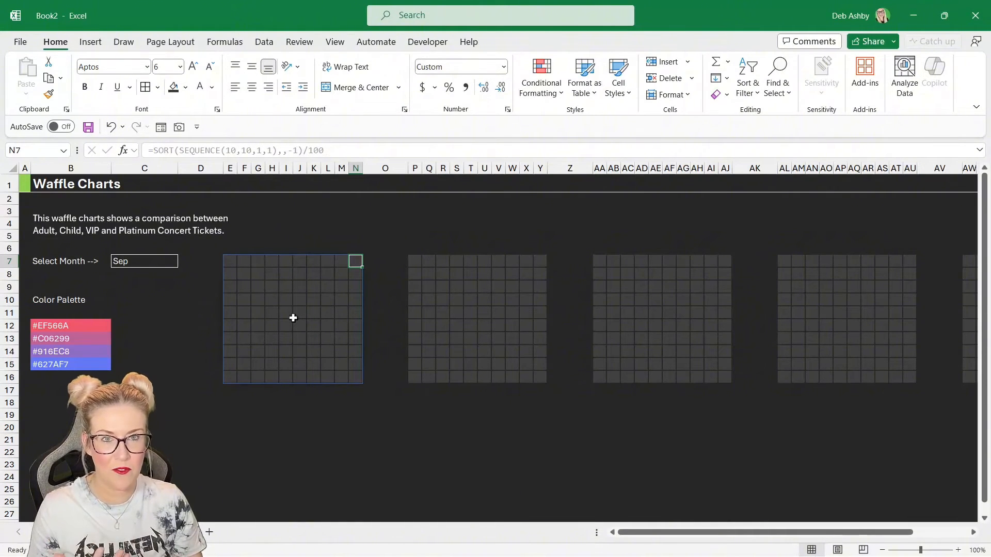
{"action": "left_click", "coordinate": [93, 532]}
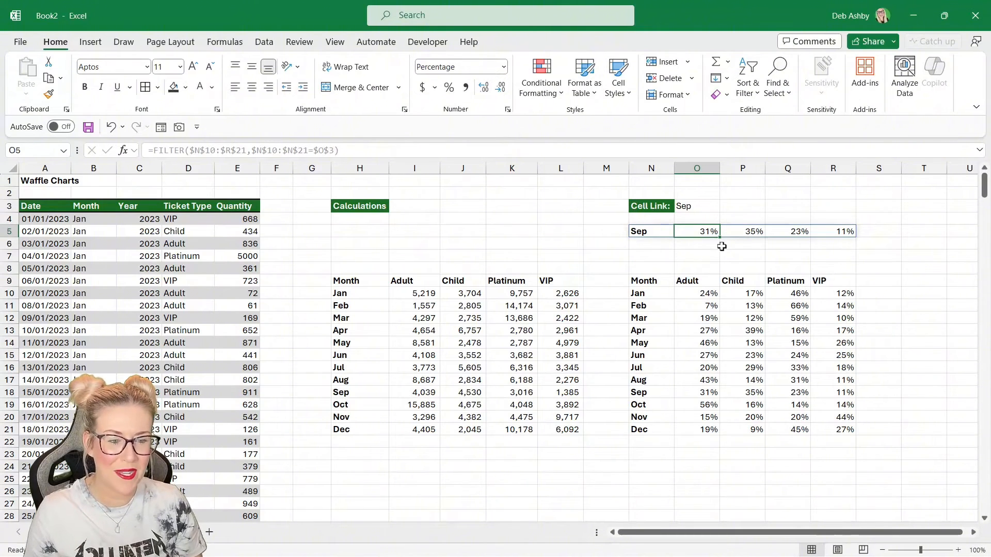
- Enter =O5+N6 in O6 and fill it across to R6 to build running cumulative shares
{"action": "left_click", "coordinate": [698, 245]}
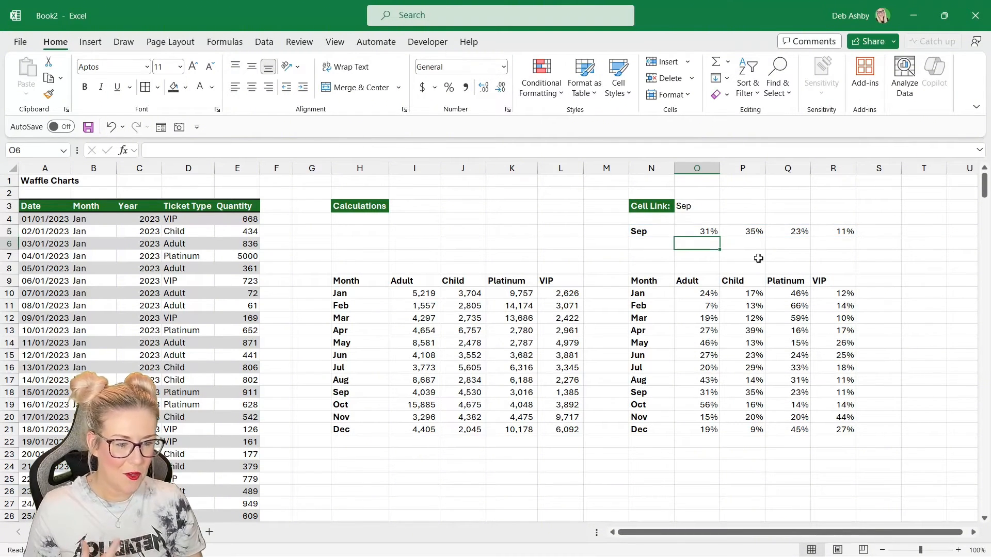
{"action": "type", "text": "="}
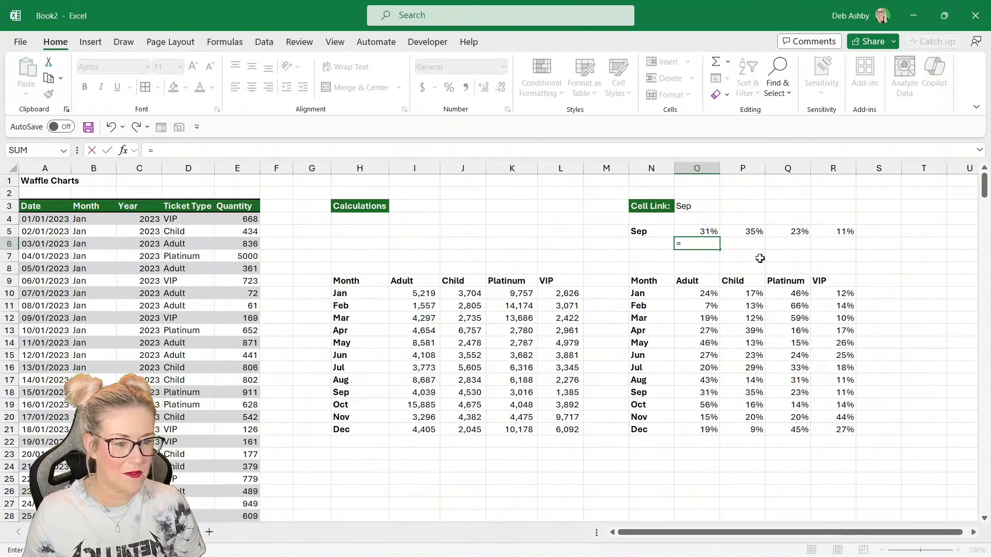
{"action": "left_click", "coordinate": [708, 233]}
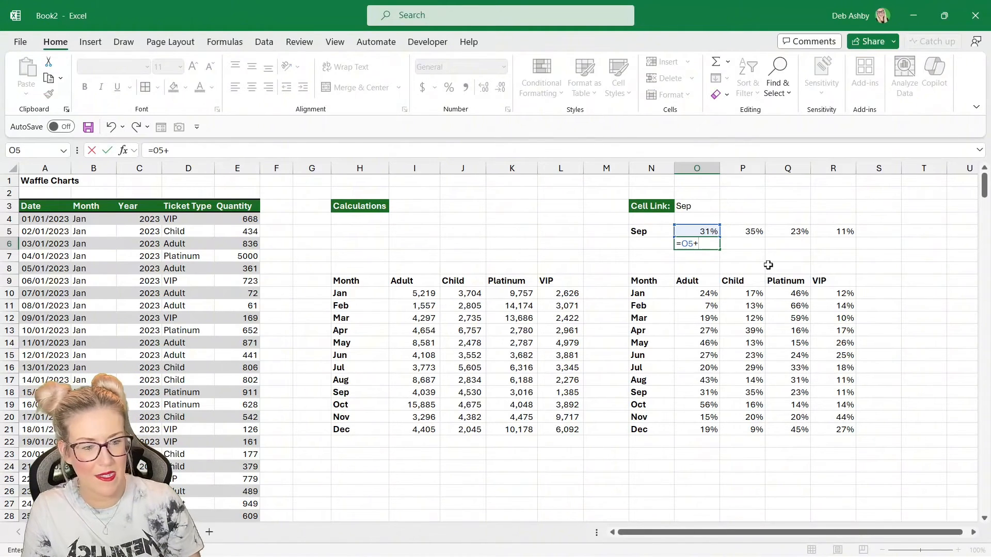
{"action": "left_click", "coordinate": [644, 243]}
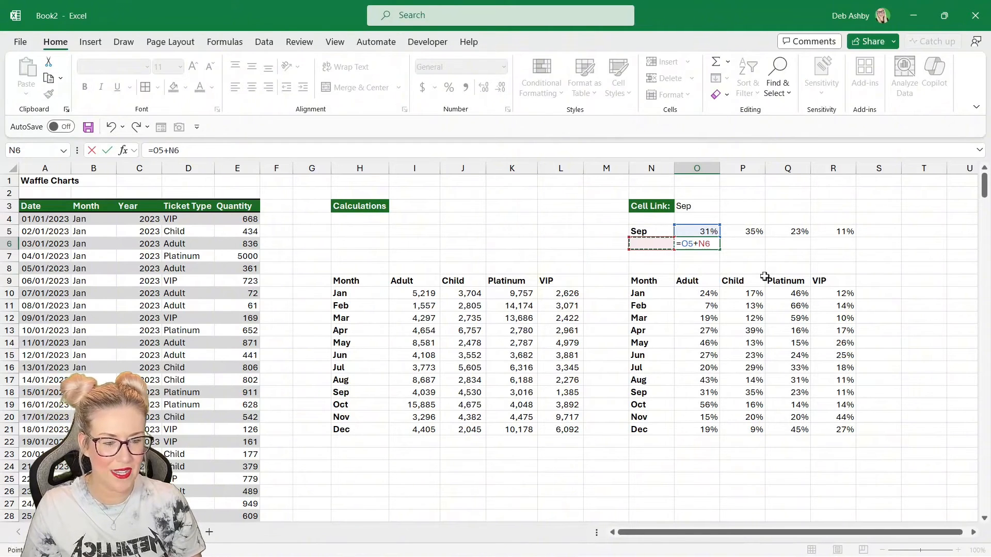
{"action": "key", "text": "Return"}
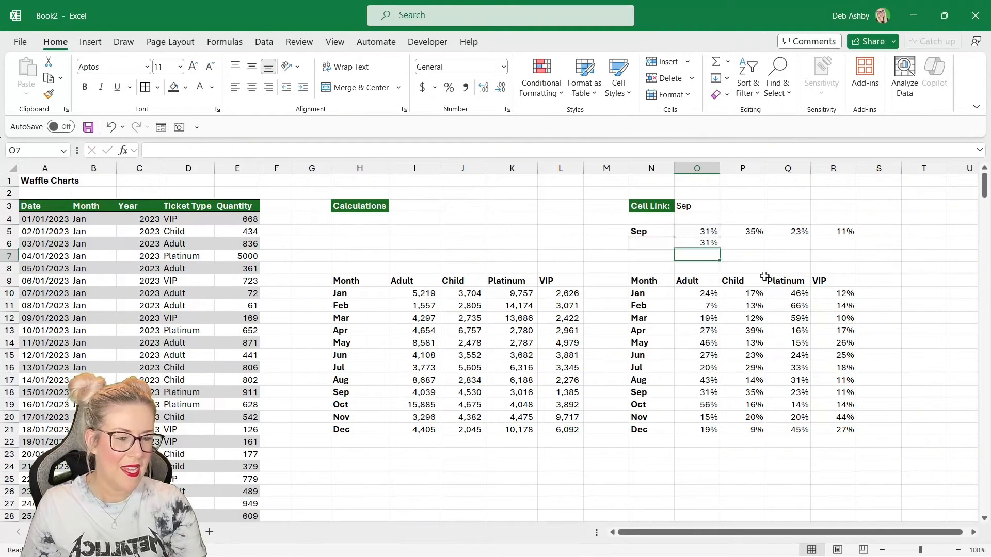
{"action": "left_click", "coordinate": [705, 245]}
{"action": "left_click", "coordinate": [654, 246]}
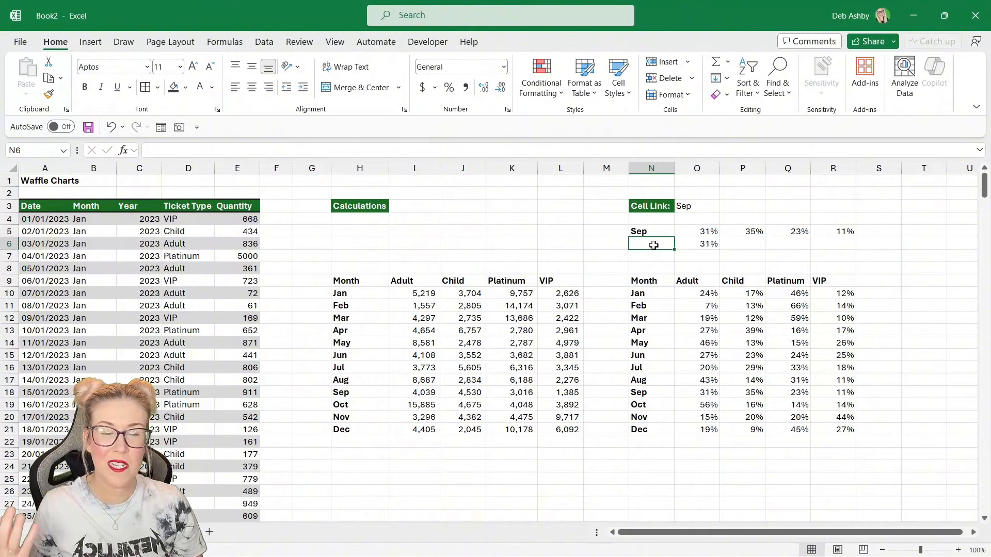
{"action": "left_click", "coordinate": [691, 245]}
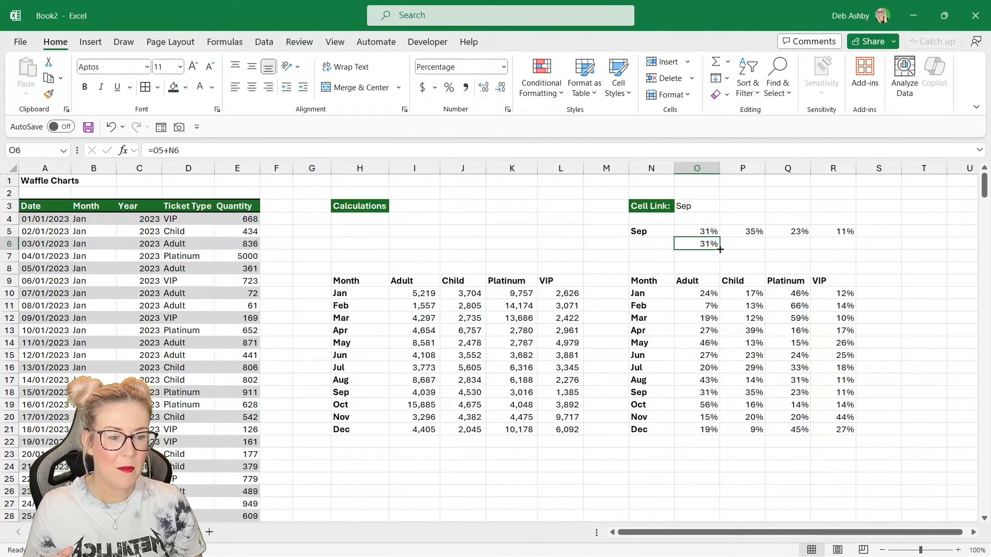
{"action": "left_click_drag", "start_coordinate": [719, 250], "coordinate": [851, 249]}
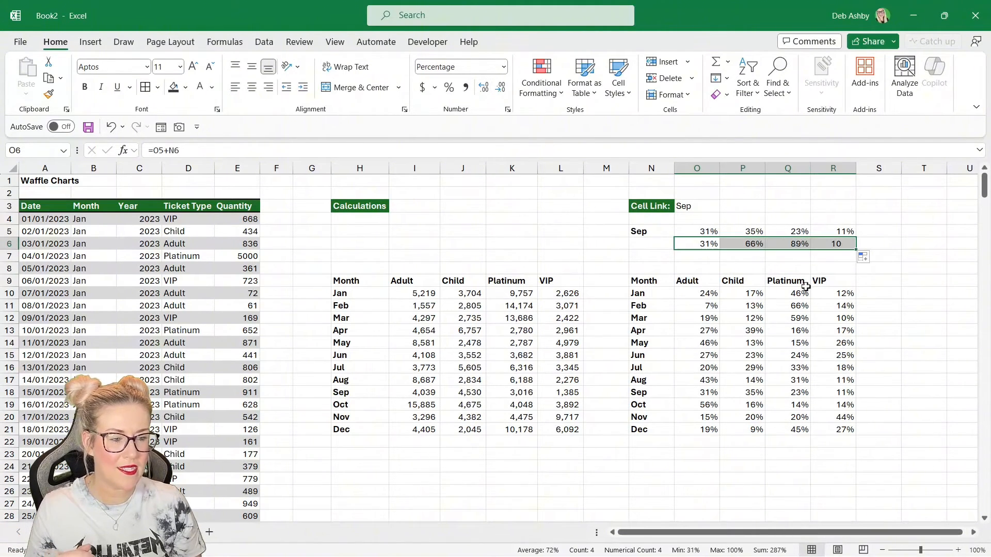
{"action": "left_click", "coordinate": [898, 281]}
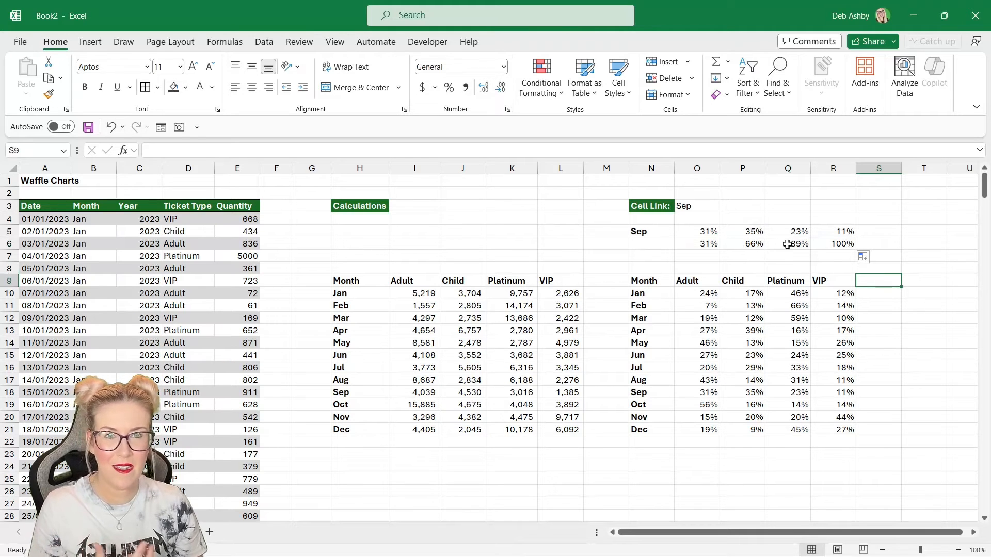
{"action": "left_click", "coordinate": [703, 247]}
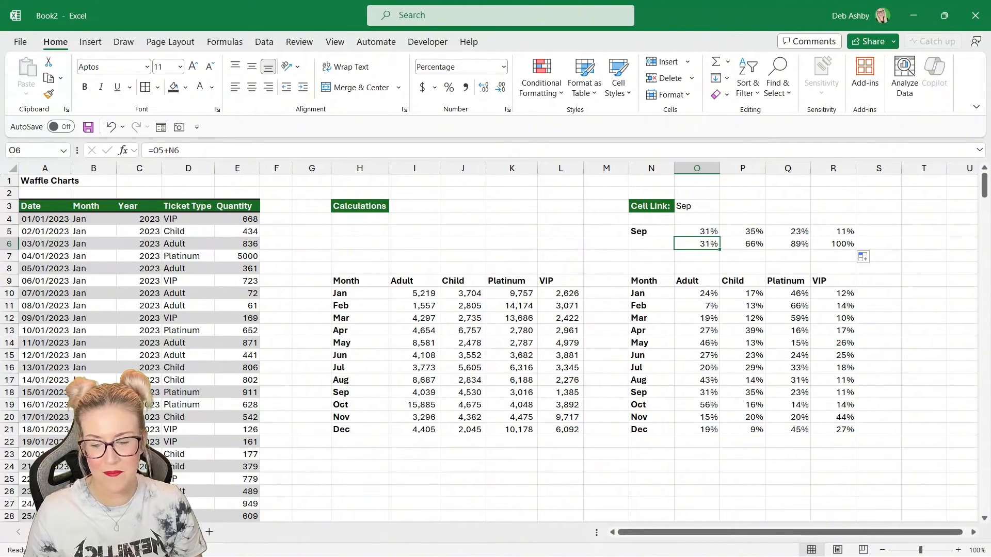
- On the Waffle sheet's first grid E7:N16, create a new formula rule =E7<=Calculations!$O$6
{"action": "left_click", "coordinate": [124, 532]}
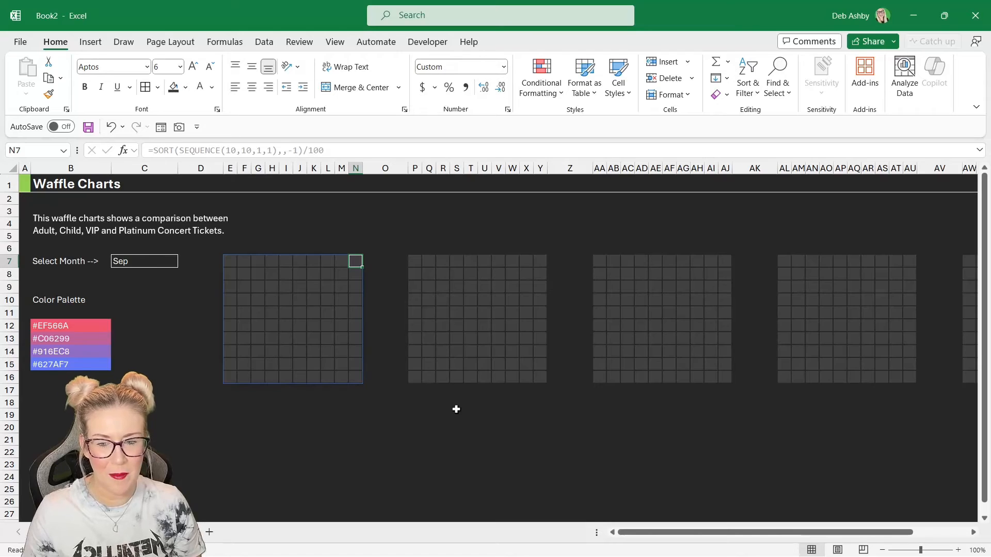
{"action": "left_click_drag", "start_coordinate": [227, 261], "coordinate": [353, 382]}
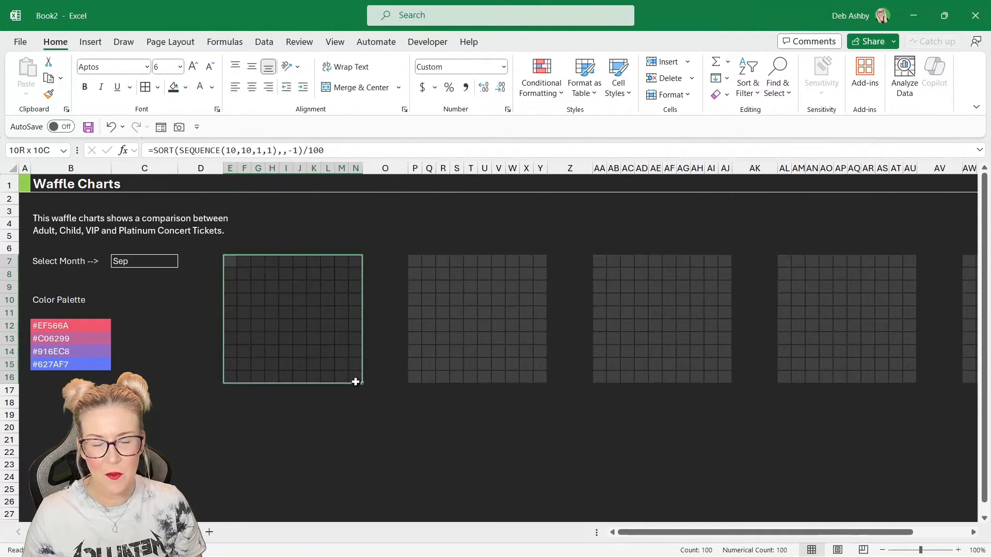
{"action": "left_click", "coordinate": [545, 89]}
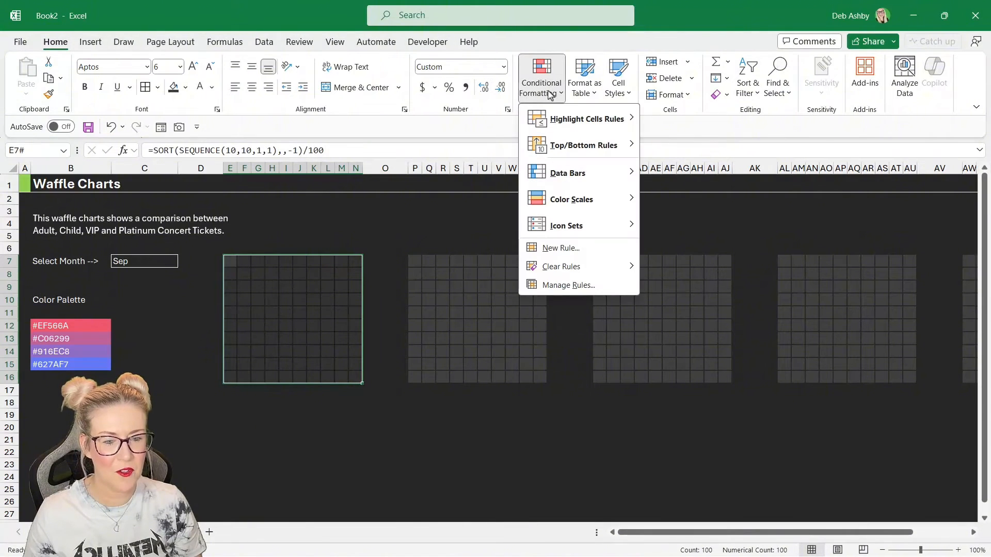
{"action": "left_click", "coordinate": [566, 249]}
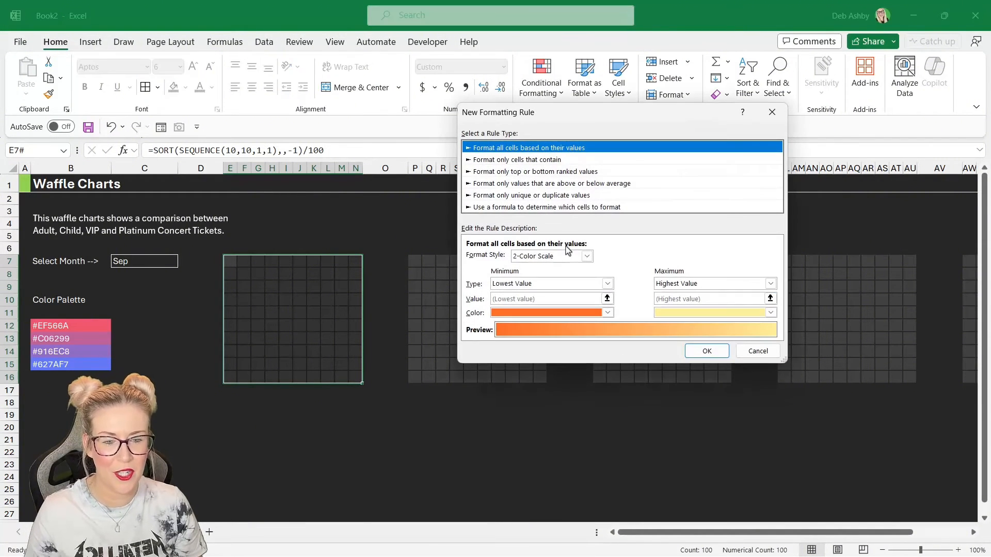
{"action": "left_click", "coordinate": [470, 200]}
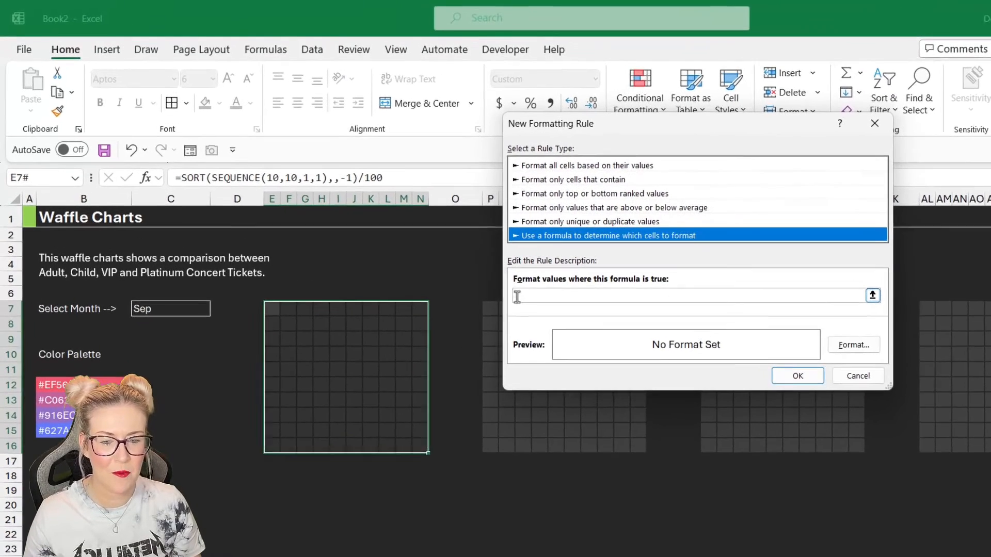
{"action": "left_click", "coordinate": [584, 296]}
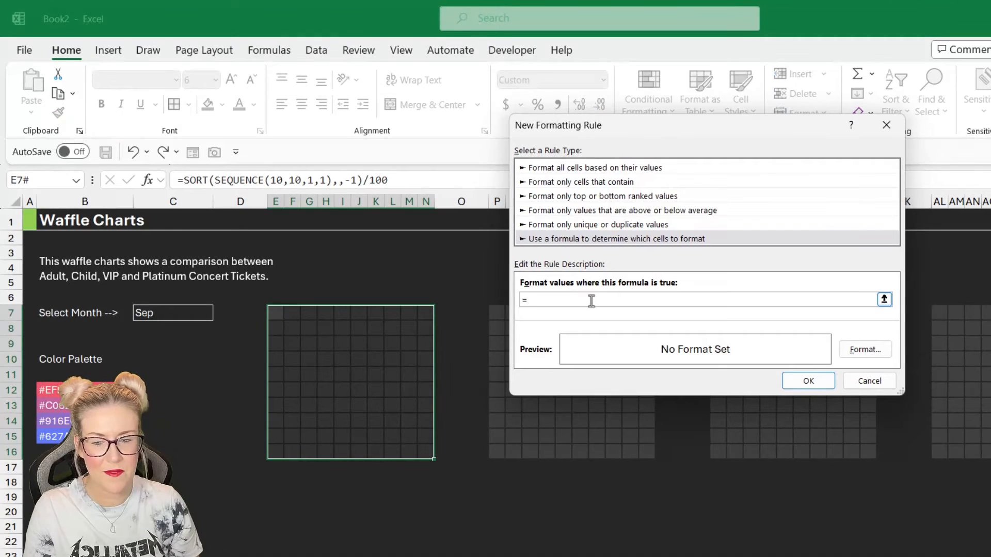
{"action": "left_click", "coordinate": [276, 314]}
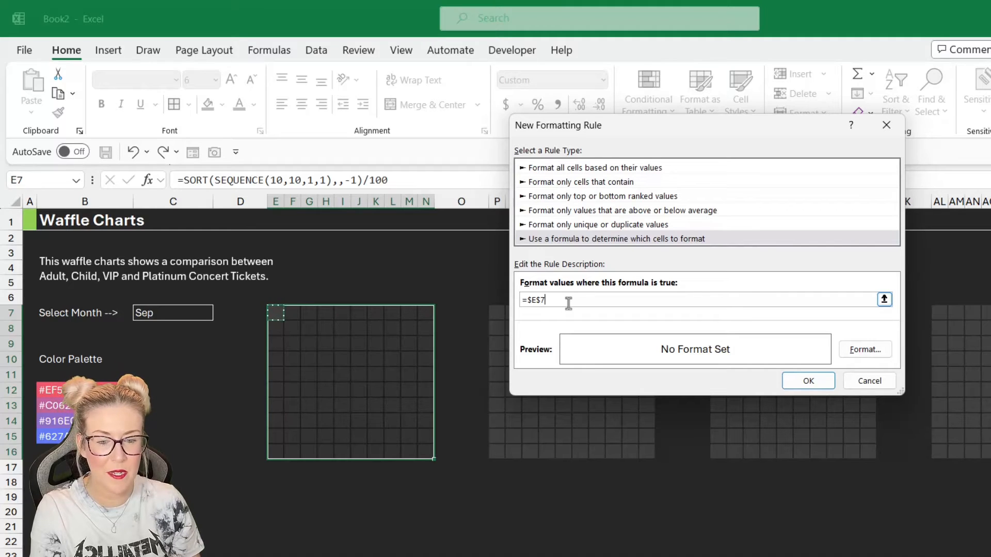
{"action": "key", "text": "F4"}
{"action": "key", "text": "F4"}
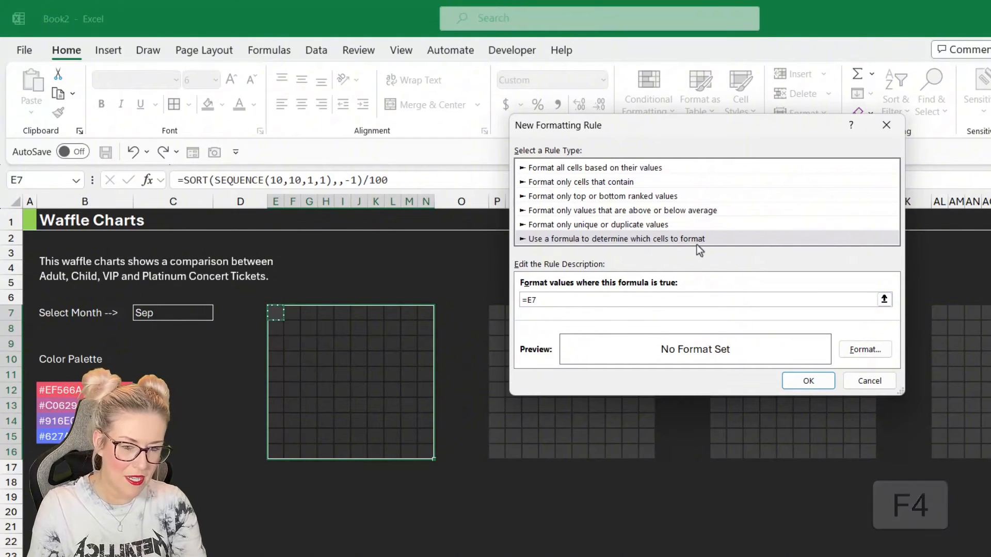
{"action": "type", "text": "<="}
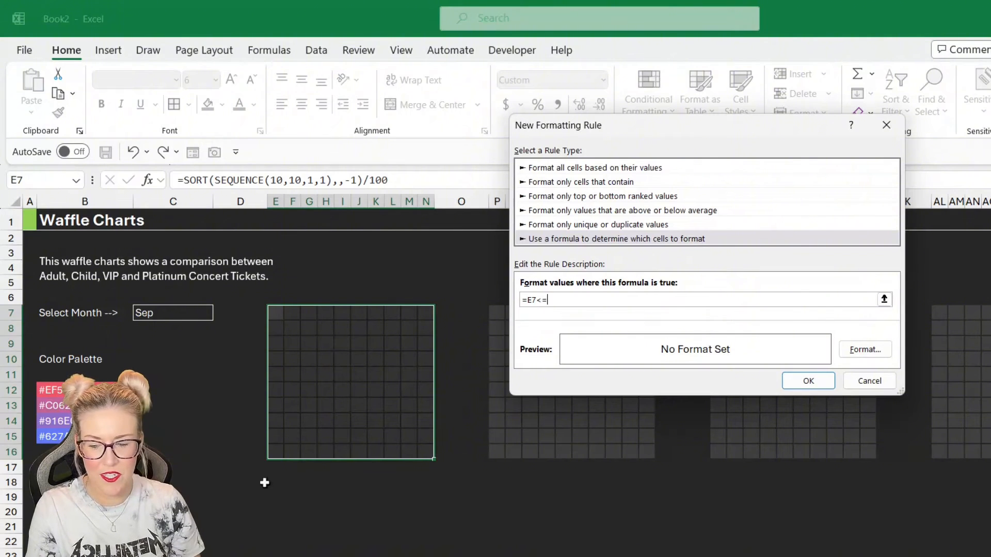
{"action": "left_click", "coordinate": [155, 556]}
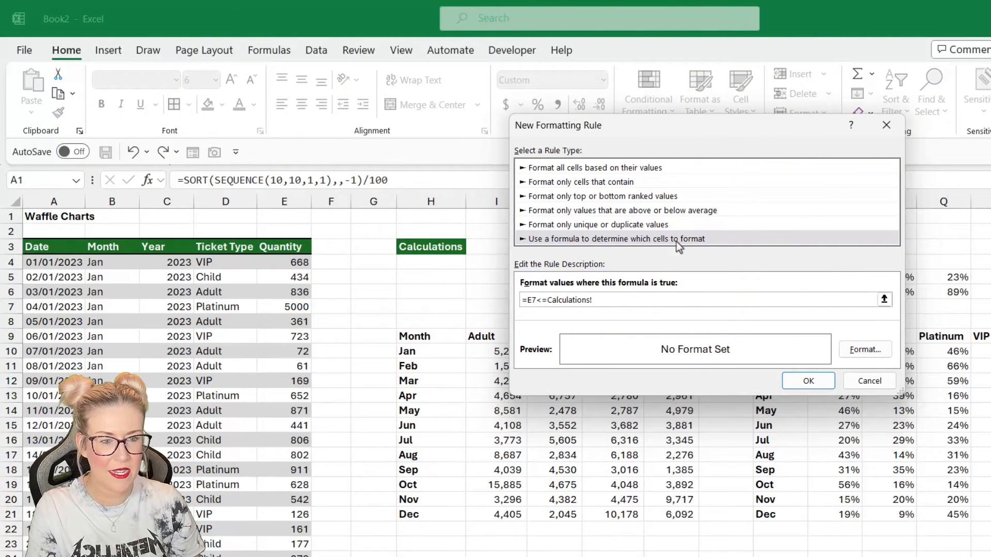
{"action": "left_click_drag", "start_coordinate": [732, 129], "coordinate": [569, 129]}
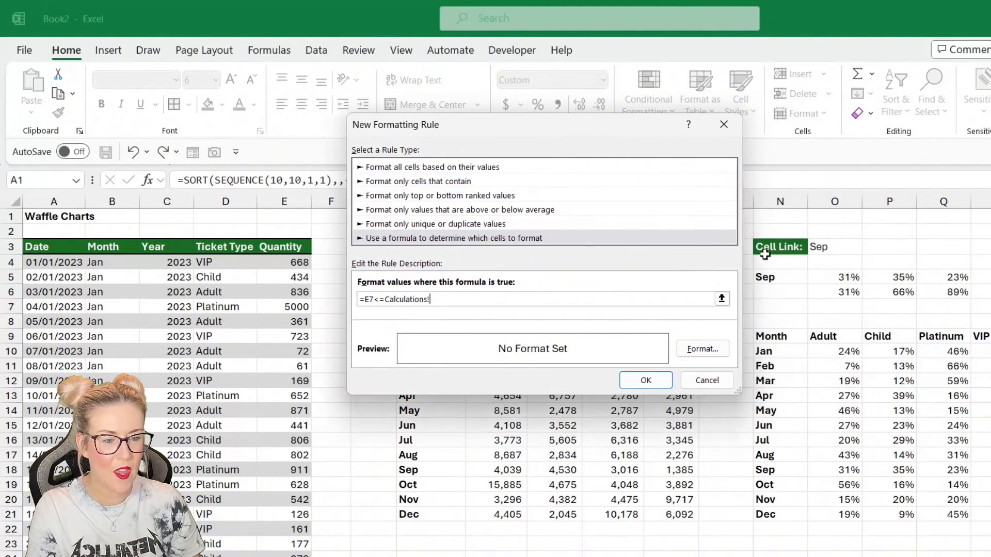
{"action": "left_click", "coordinate": [832, 294]}
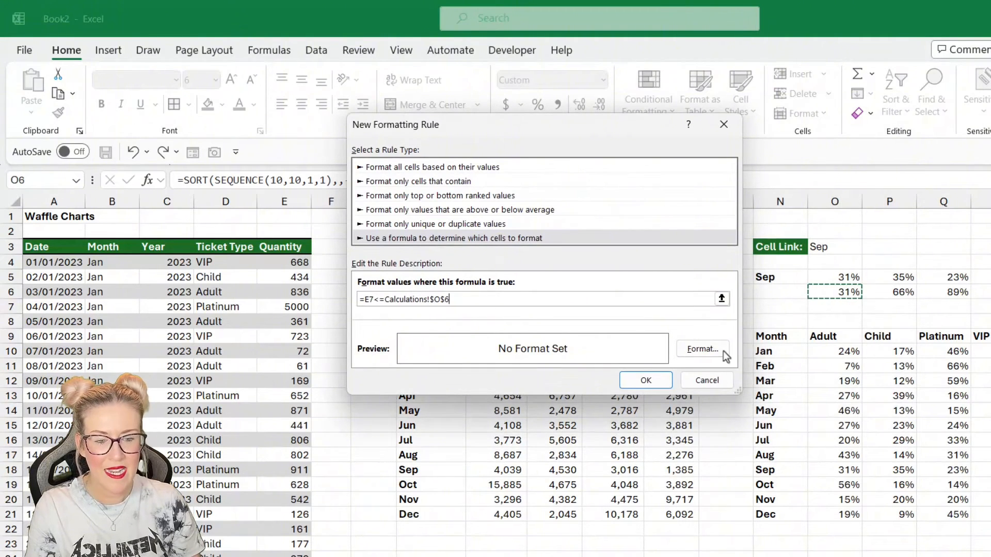
- Give the rule a blue fill and apply it to the grid
{"action": "left_click", "coordinate": [707, 354]}
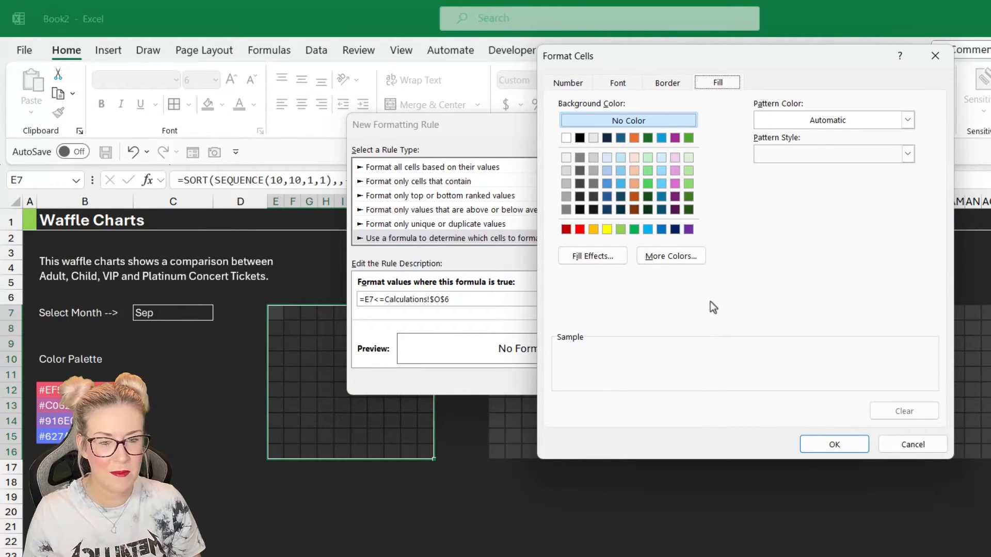
{"action": "left_click", "coordinate": [648, 230]}
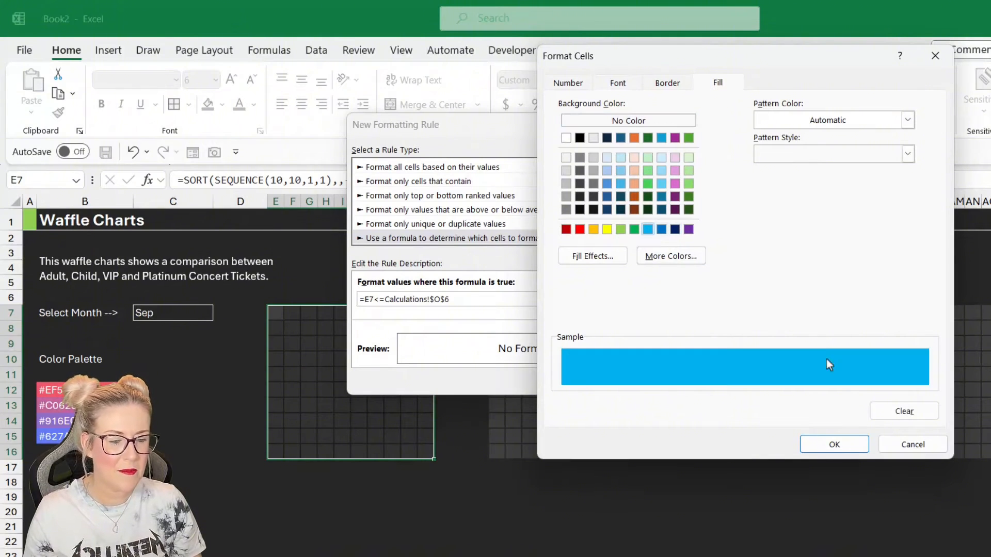
{"action": "left_click", "coordinate": [834, 442]}
{"action": "left_click", "coordinate": [647, 380]}
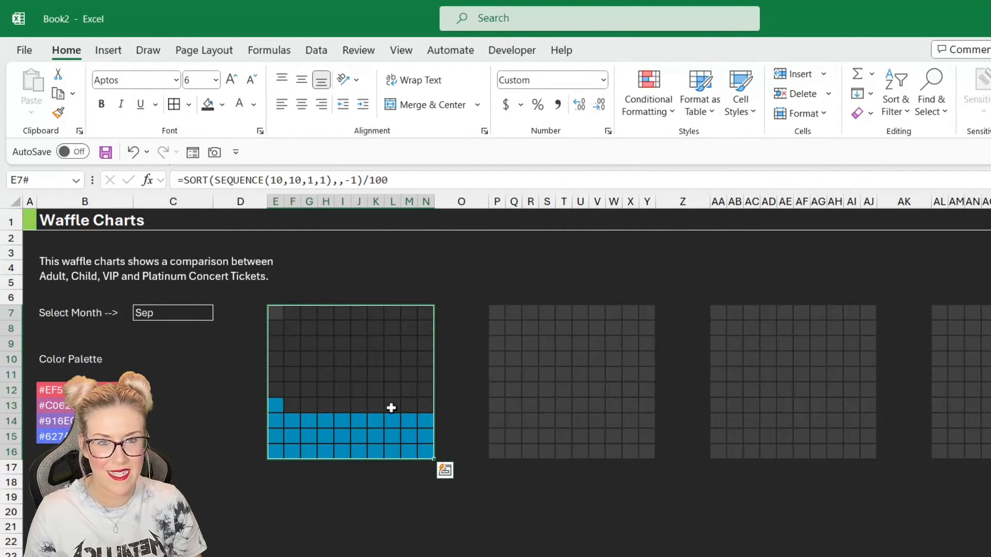
- Add a second formula rule for the same grid, =E7<=Calculations!$P$6
{"action": "left_click", "coordinate": [665, 109]}
{"action": "left_click", "coordinate": [673, 299]}
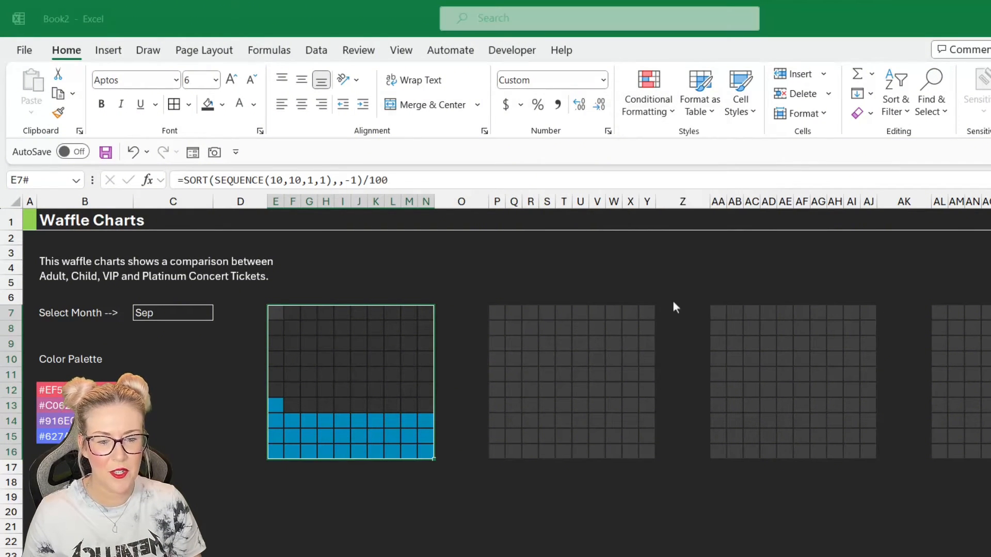
{"action": "left_click_drag", "start_coordinate": [516, 119], "coordinate": [616, 118]}
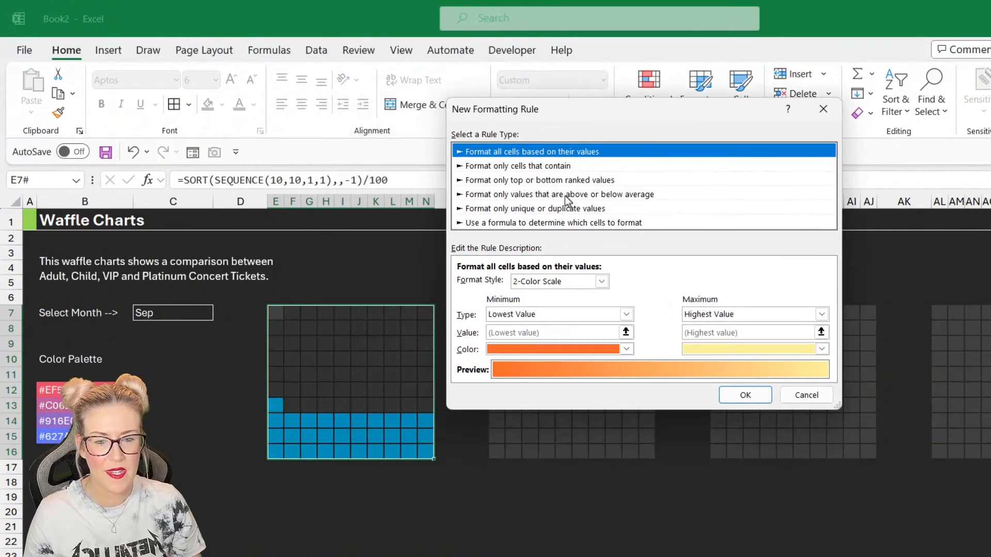
{"action": "left_click", "coordinate": [533, 222]}
{"action": "left_click", "coordinate": [486, 284]}
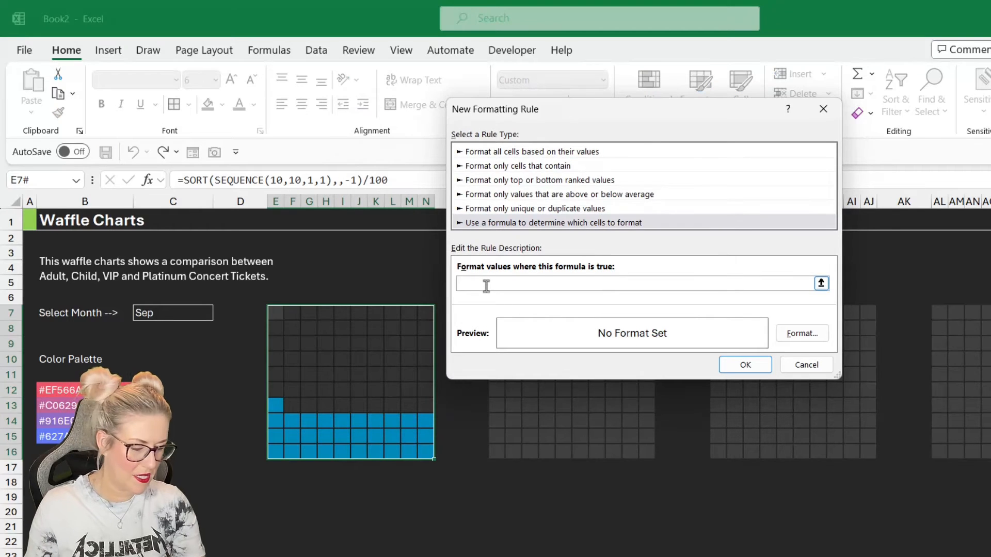
{"action": "type", "text": "="}
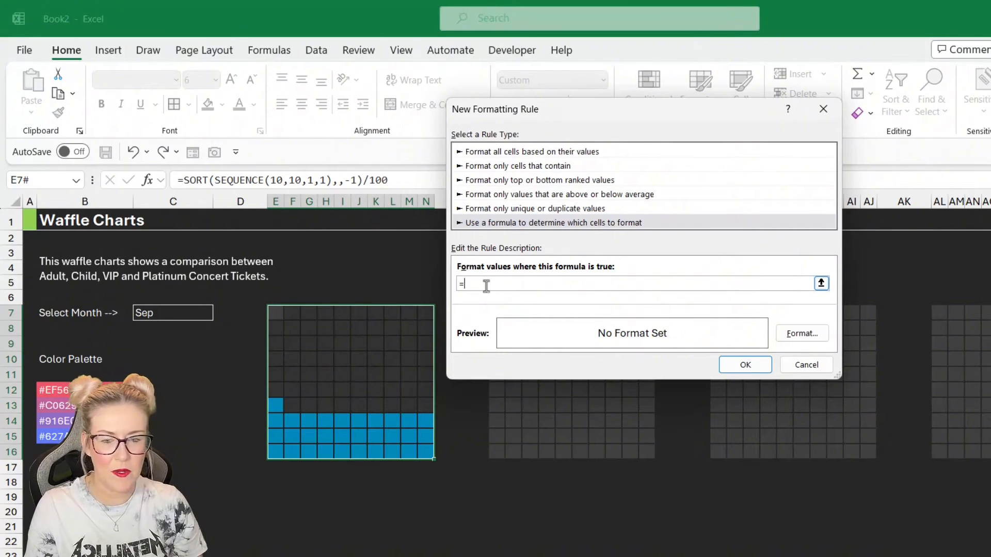
{"action": "left_click", "coordinate": [274, 312]}
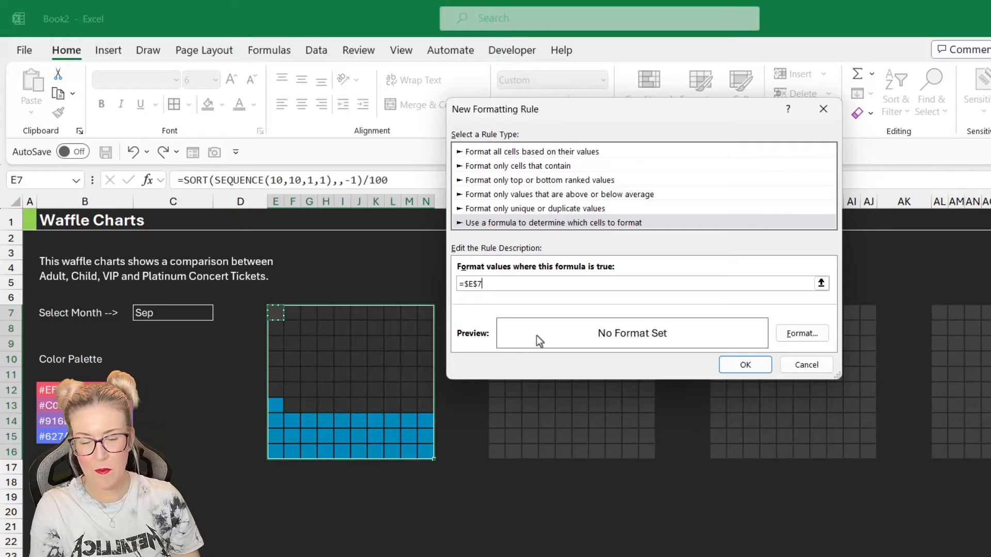
{"action": "key", "text": "F4"}
{"action": "key", "text": "F4"}
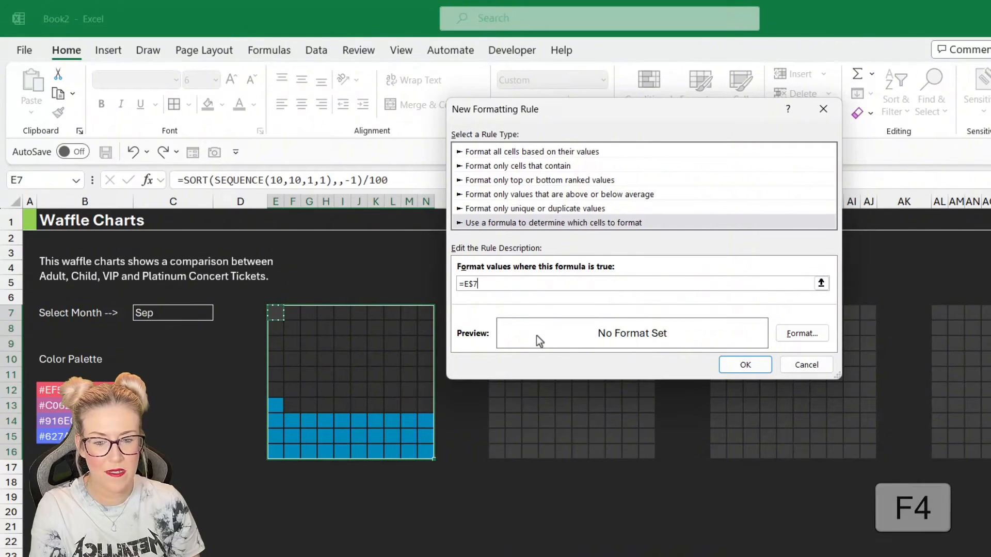
{"action": "key", "text": "F4"}
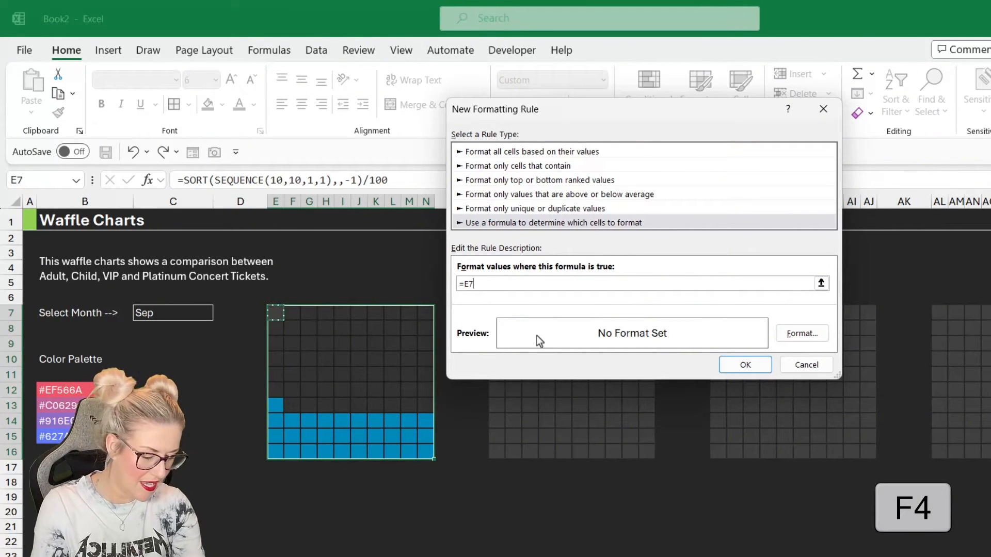
{"action": "type", "text": "<="}
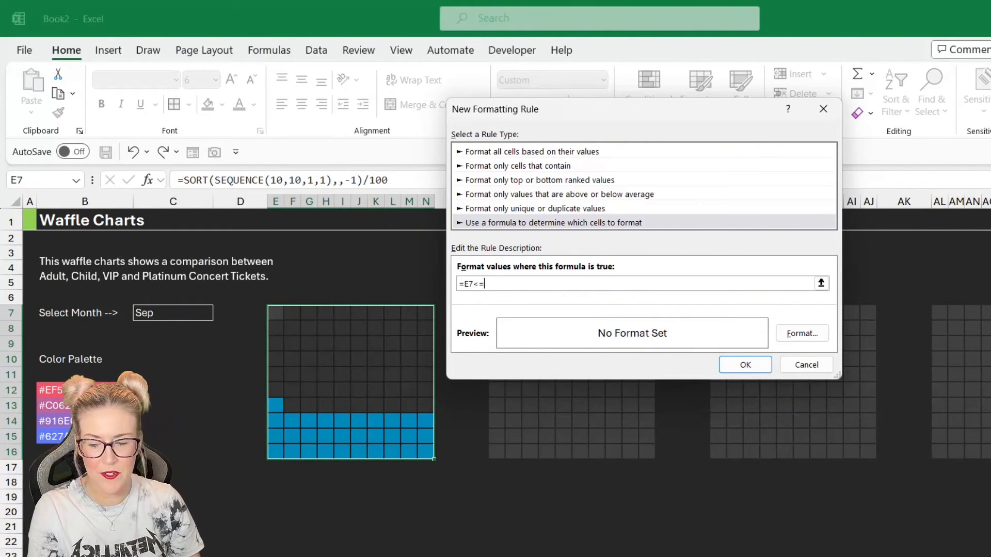
{"action": "left_click", "coordinate": [207, 556]}
{"action": "left_click_drag", "start_coordinate": [700, 113], "coordinate": [514, 123]}
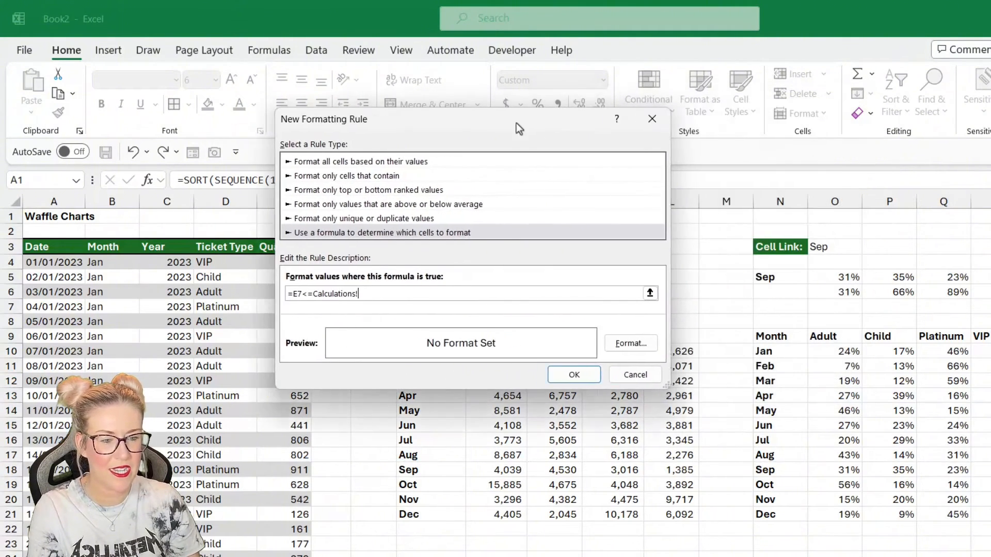
{"action": "left_click", "coordinate": [896, 293]}
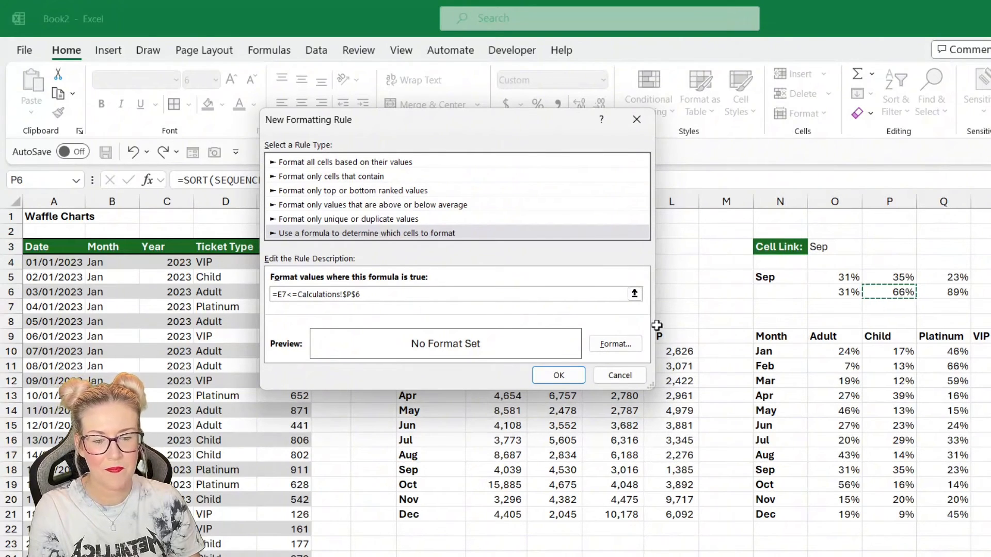
- Set the second rule's fill to light green and apply it
{"action": "left_click", "coordinate": [623, 346]}
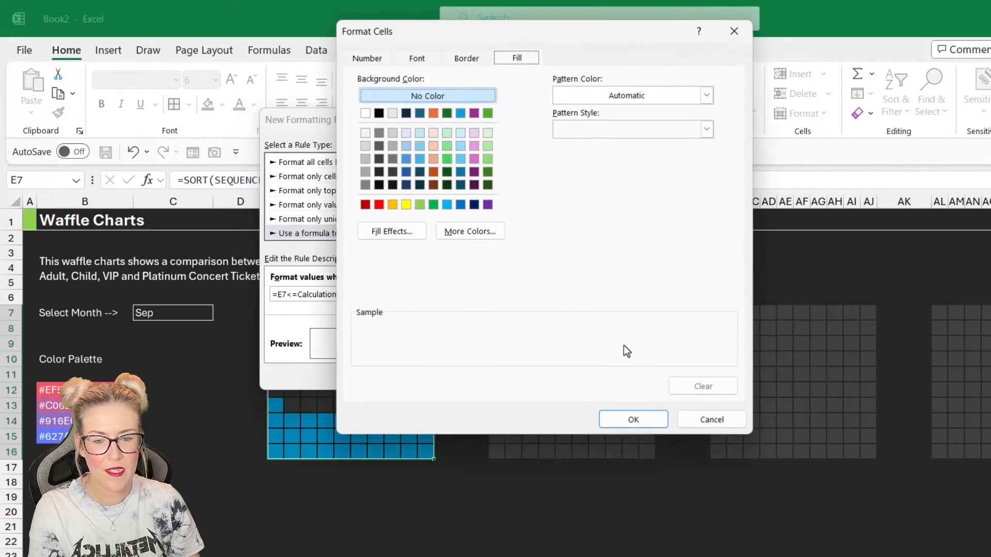
{"action": "left_click", "coordinate": [418, 204]}
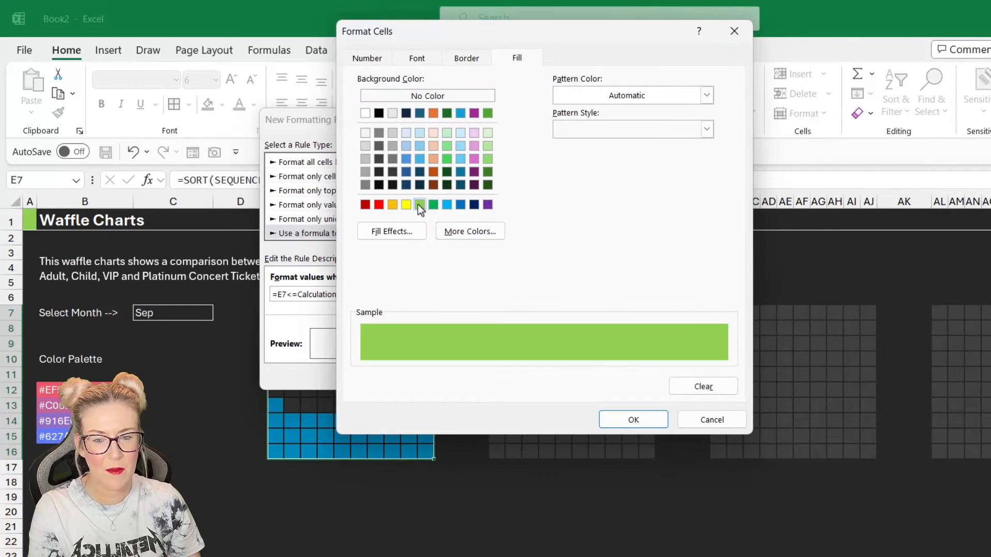
{"action": "left_click", "coordinate": [633, 419]}
{"action": "left_click", "coordinate": [547, 375]}
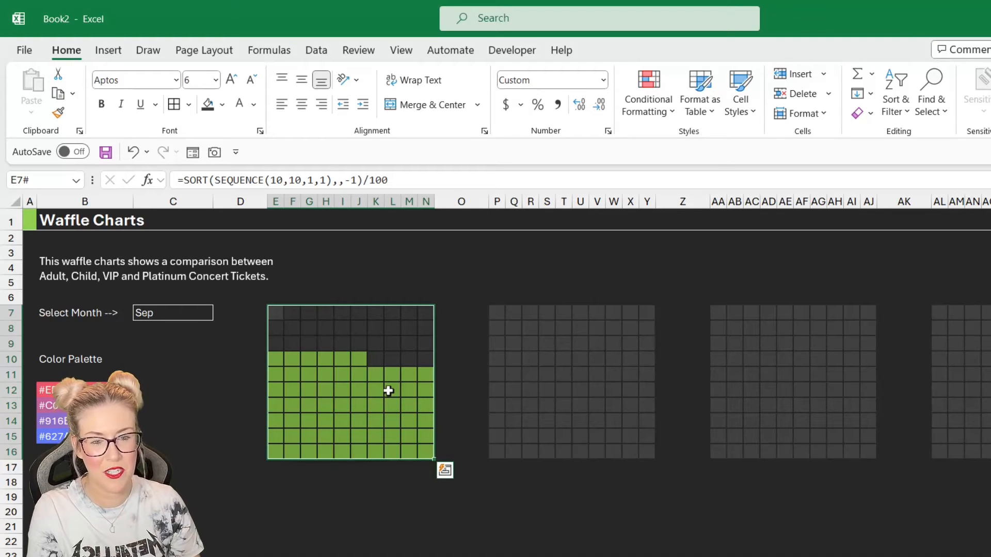
- Add a third formula rule for the grid E7:N16, =E7<=Calculations!$Q$6
{"action": "left_click", "coordinate": [658, 115]}
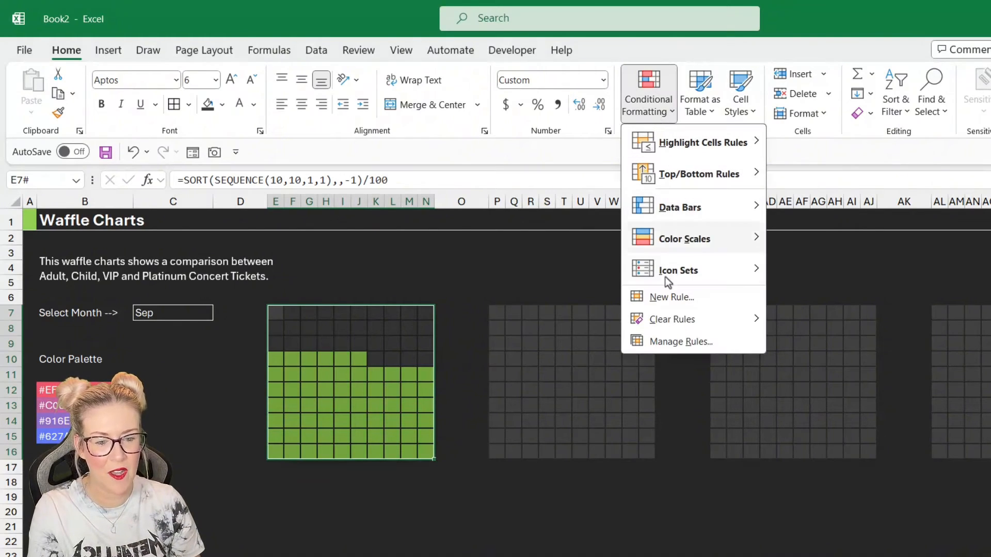
{"action": "left_click", "coordinate": [664, 302]}
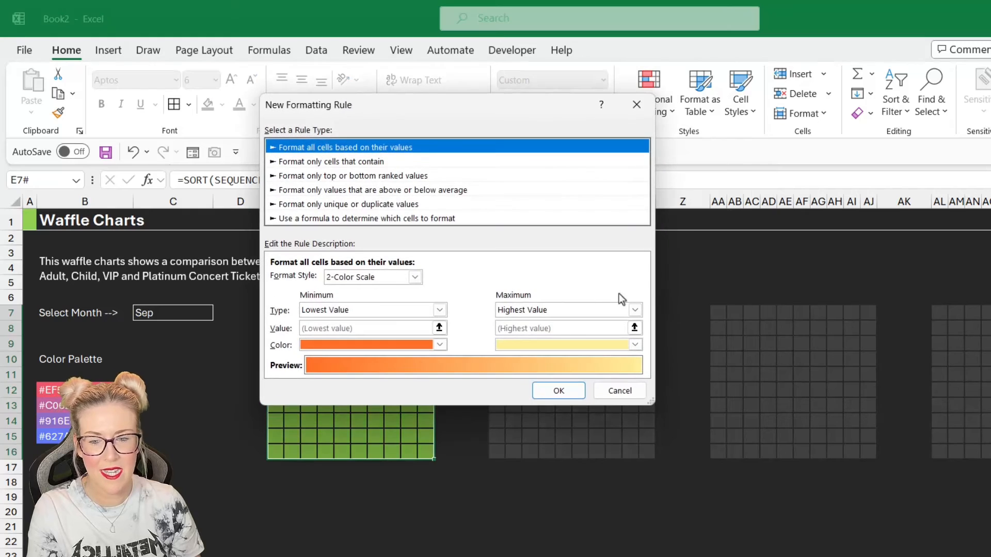
{"action": "left_click", "coordinate": [363, 218]}
{"action": "left_click", "coordinate": [298, 279]}
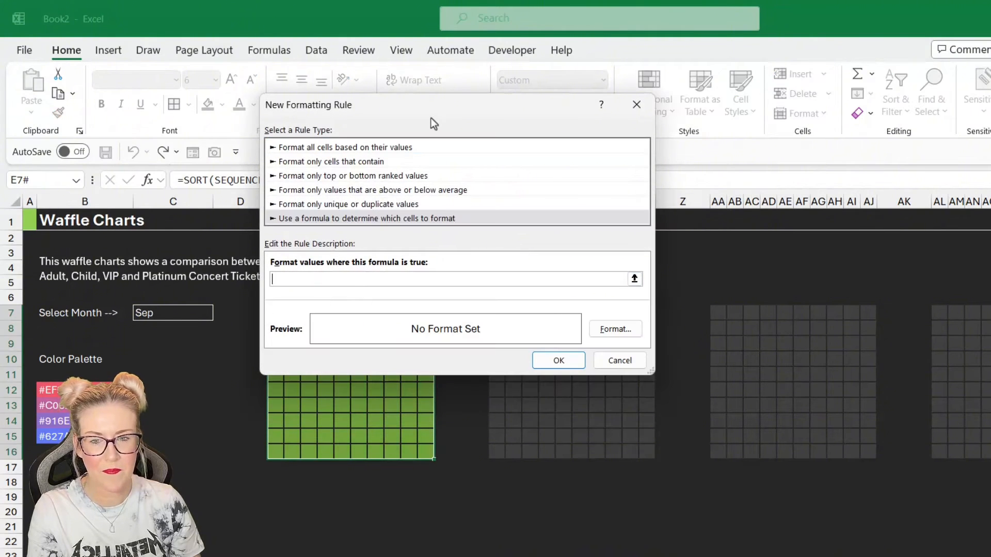
{"action": "left_click_drag", "start_coordinate": [485, 97], "coordinate": [731, 86]}
{"action": "type", "text": "="}
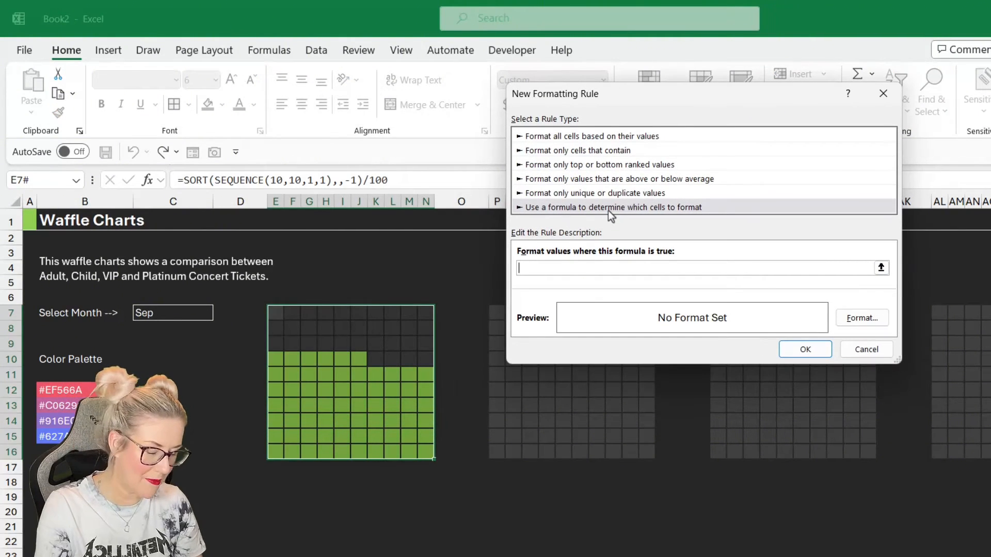
{"action": "key", "text": "F4"}
{"action": "left_click", "coordinate": [274, 314]}
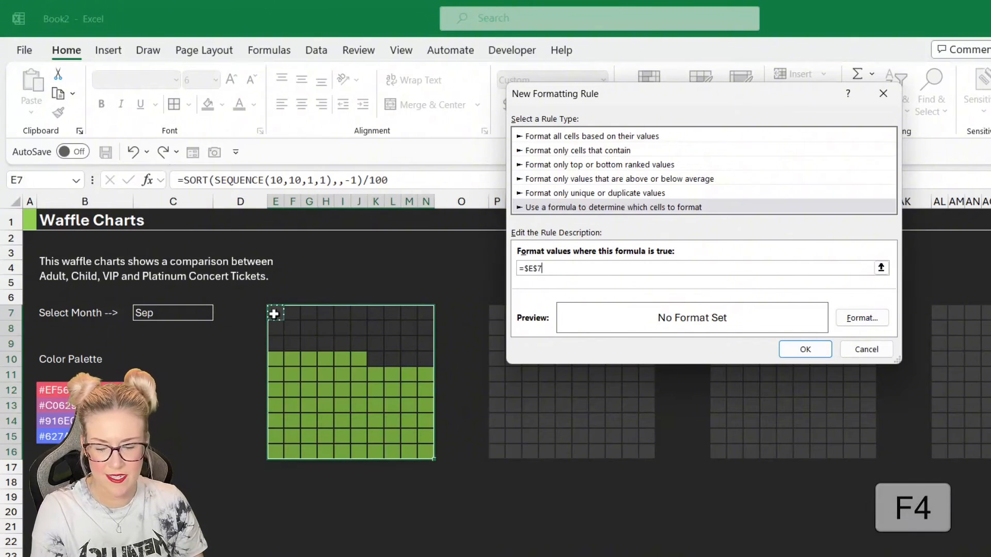
{"action": "key", "text": "F4"}
{"action": "key", "text": "F4"}
{"action": "key", "text": "F4"}
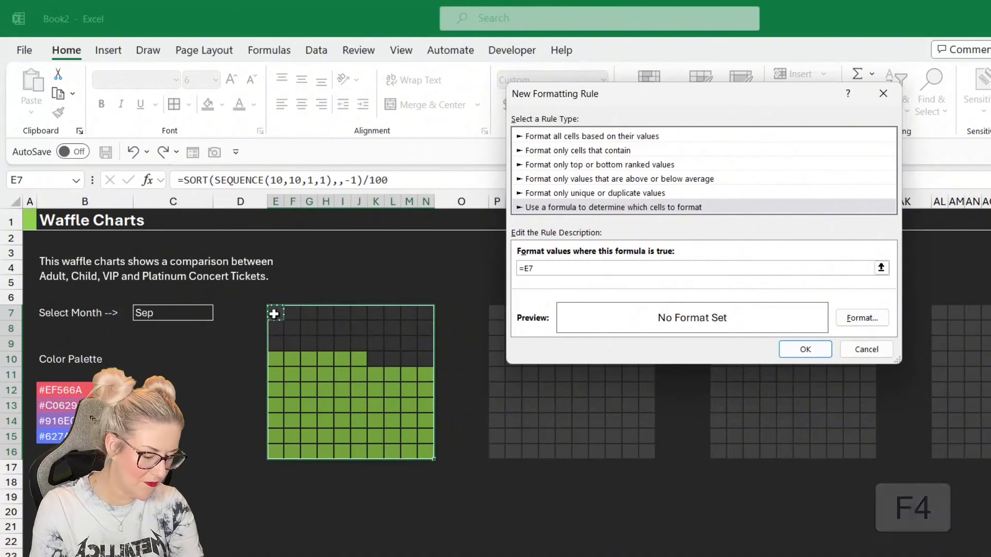
{"action": "type", "text": "<="}
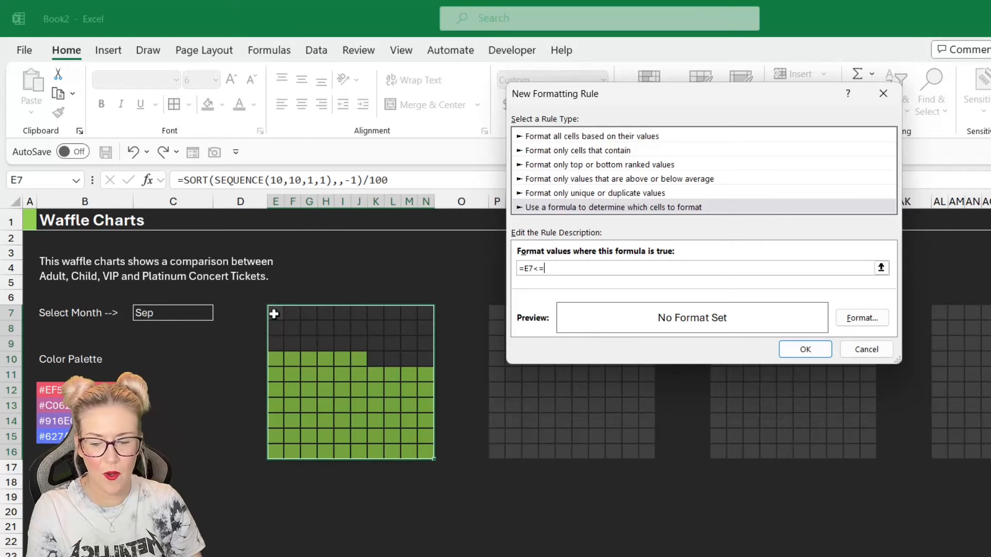
{"action": "left_click", "coordinate": [103, 556]}
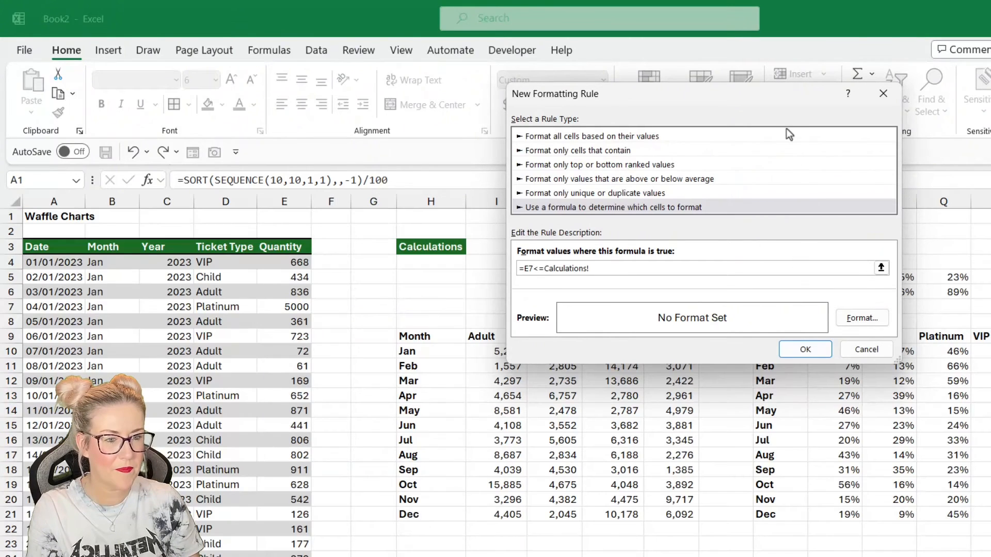
{"action": "left_click_drag", "start_coordinate": [733, 103], "coordinate": [598, 105]}
{"action": "left_click", "coordinate": [938, 292]}
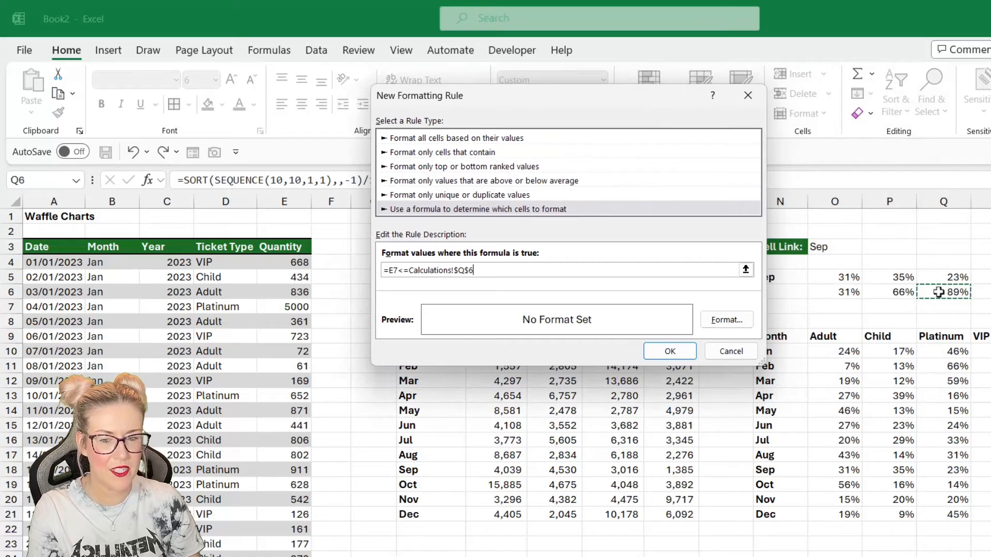
- Give the third rule an orange fill and apply it to the grid
{"action": "left_click", "coordinate": [726, 320]}
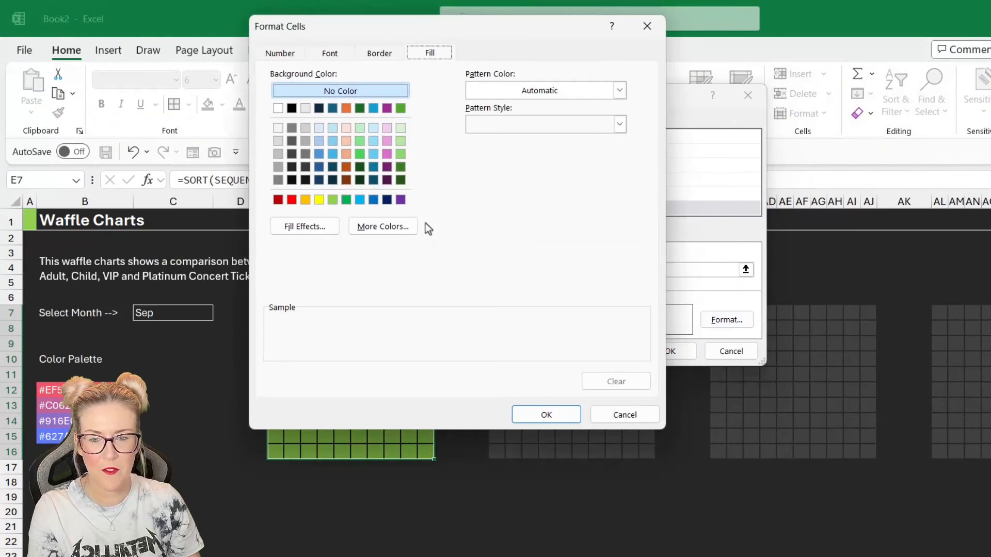
{"action": "left_click", "coordinate": [306, 201]}
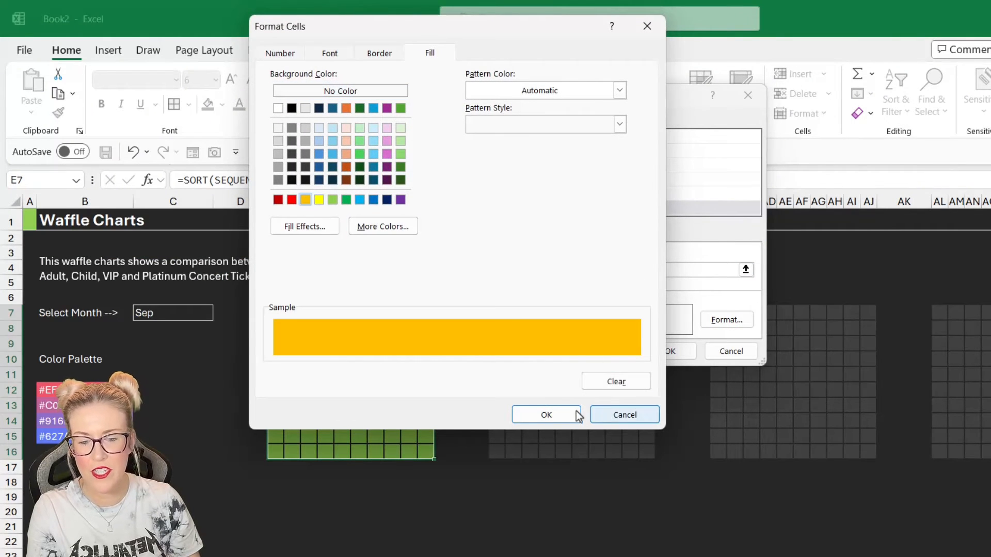
{"action": "left_click", "coordinate": [559, 409]}
{"action": "left_click", "coordinate": [670, 351]}
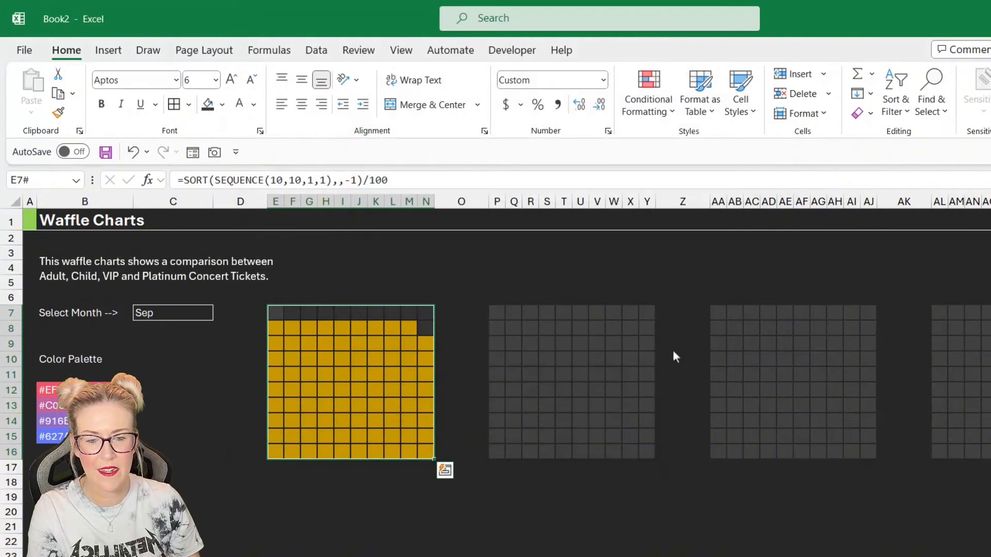
- Add a fourth formula rule for the same grid, =E7<=Calculations!$R$6
{"action": "left_click", "coordinate": [669, 106]}
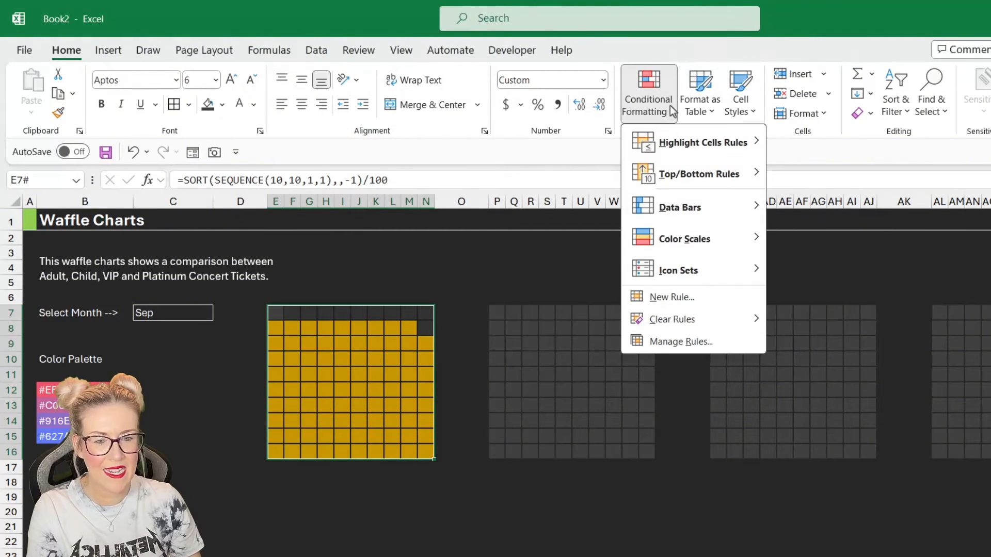
{"action": "left_click", "coordinate": [659, 298]}
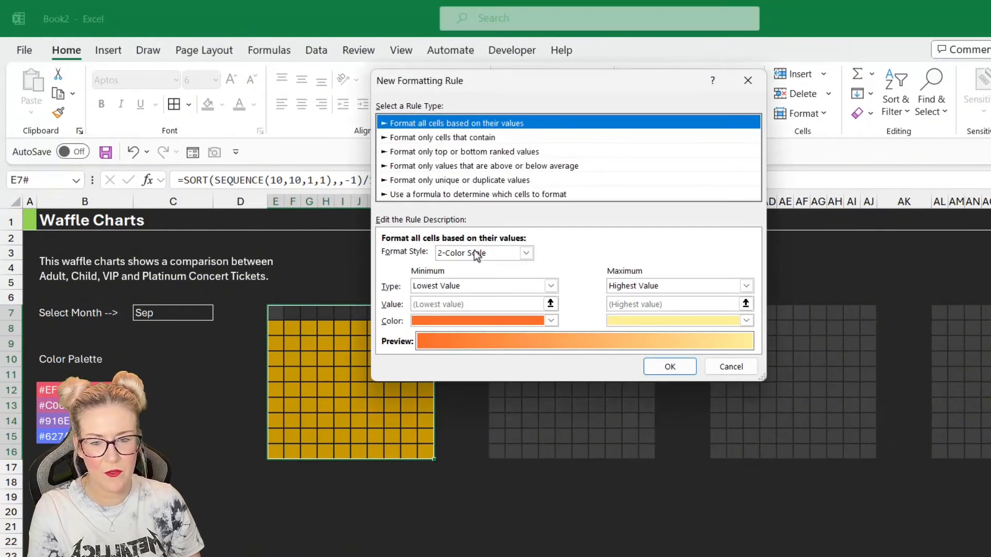
{"action": "left_click", "coordinate": [465, 195]}
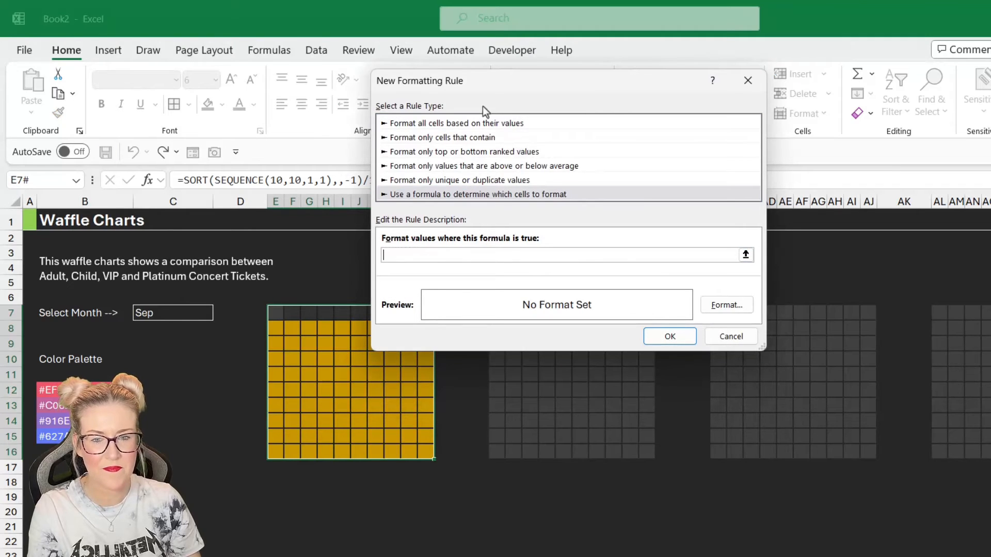
{"action": "left_click_drag", "start_coordinate": [540, 89], "coordinate": [682, 98]}
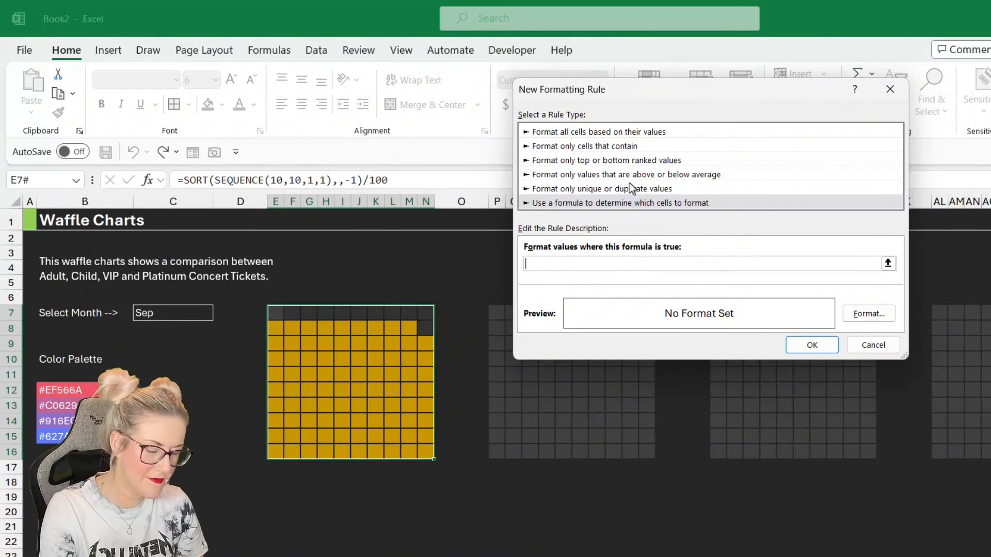
{"action": "type", "text": "="}
{"action": "left_click", "coordinate": [274, 316]}
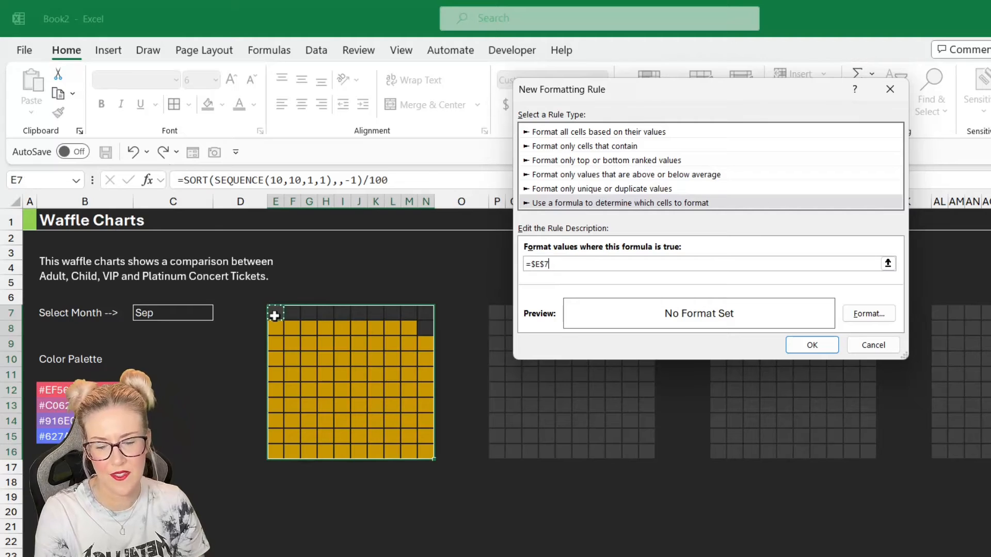
{"action": "key", "text": "F4"}
{"action": "key", "text": "F4"}
{"action": "key", "text": "F4"}
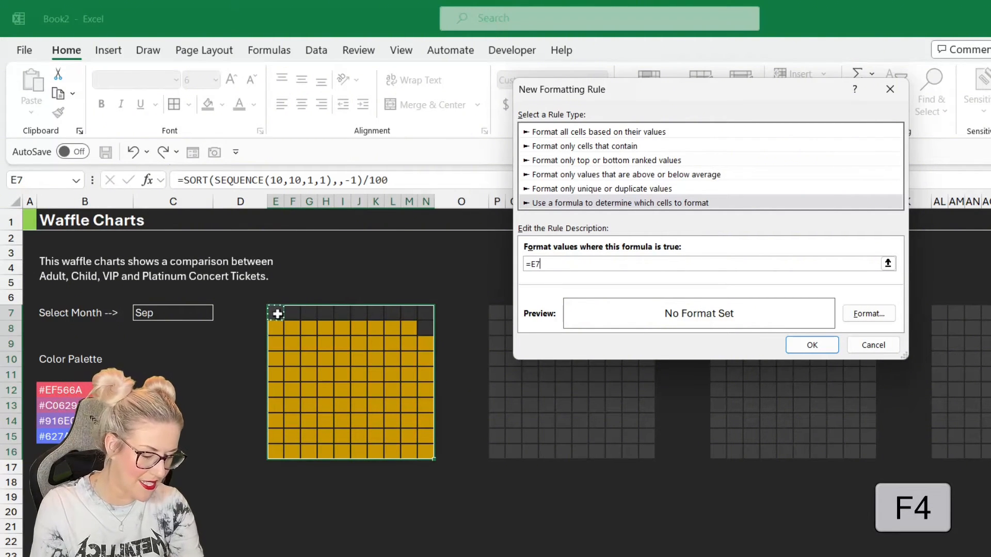
{"action": "type", "text": "<="}
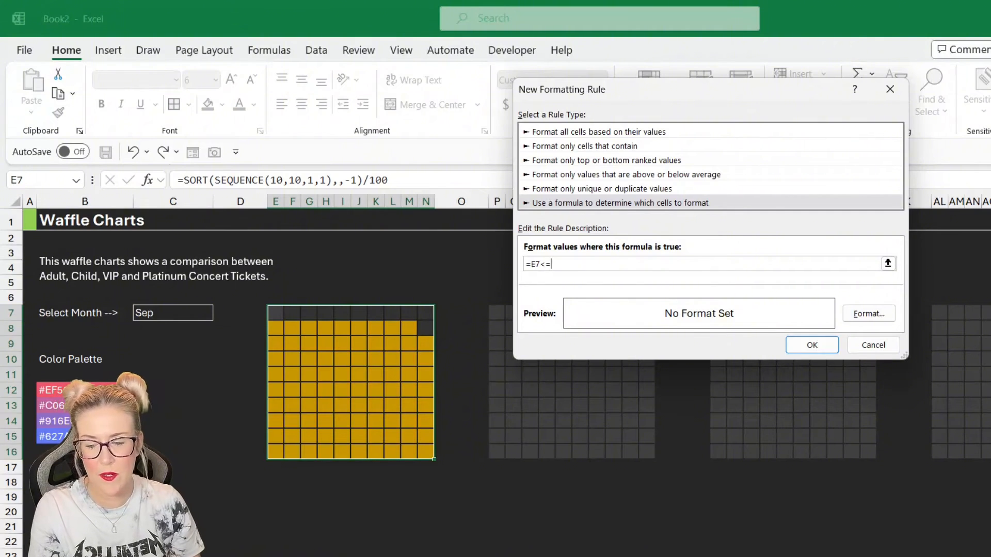
{"action": "key", "text": "ctrl+Page_Up"}
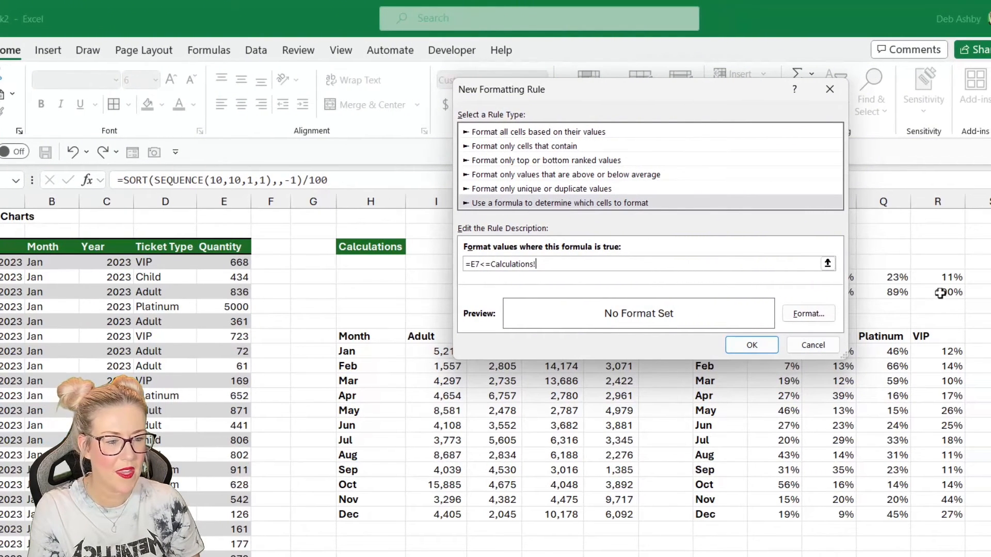
{"action": "left_click", "coordinate": [945, 293]}
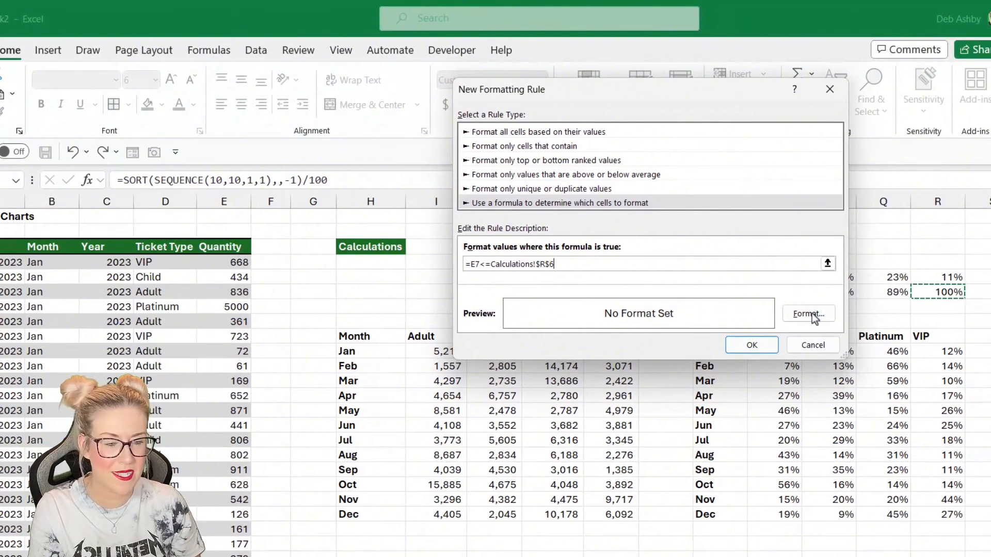
- Set the fourth rule's fill to pink and apply it
{"action": "left_click", "coordinate": [809, 313]}
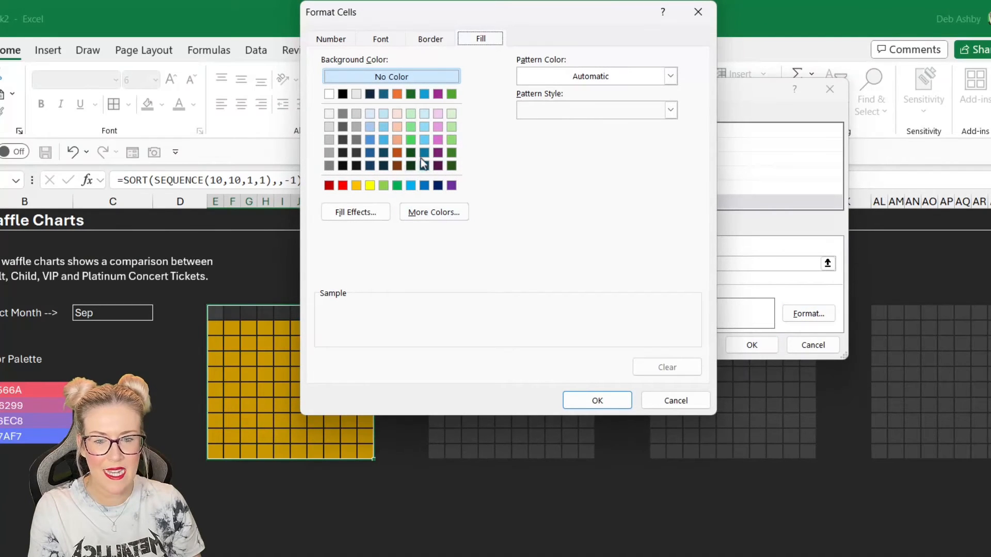
{"action": "left_click", "coordinate": [437, 139]}
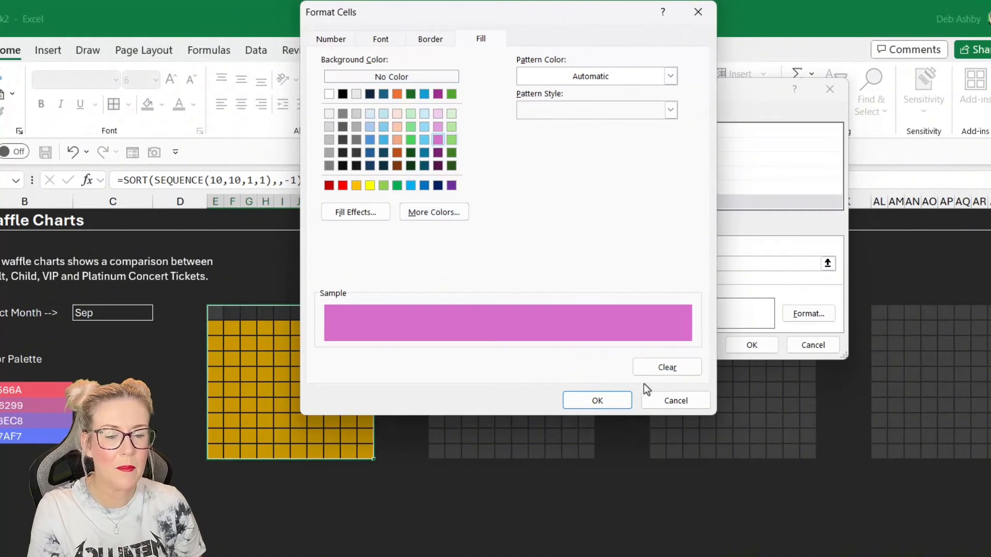
{"action": "left_click", "coordinate": [605, 402]}
{"action": "left_click", "coordinate": [752, 345]}
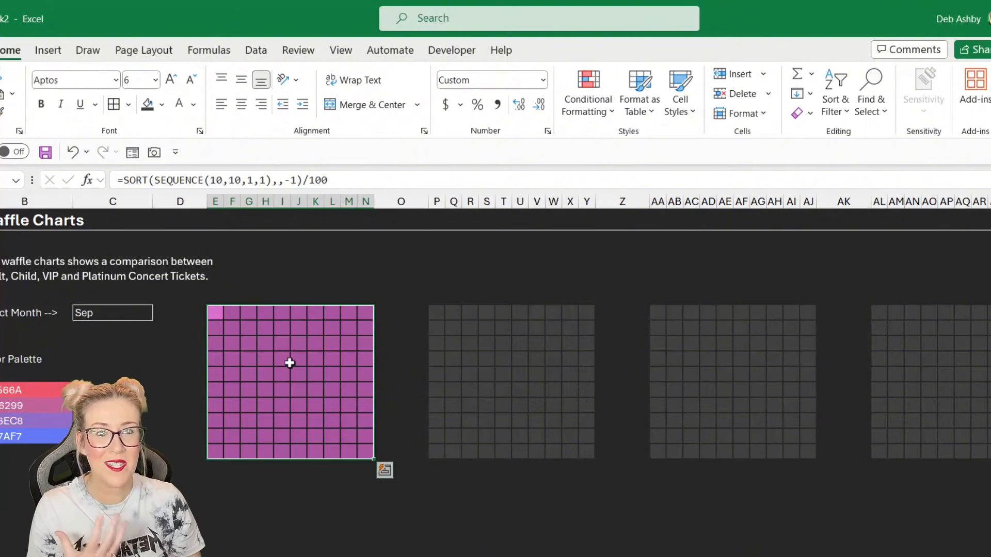
- Reorder the grid's conditional formatting rules so the $O$6, $P$6, $Q$6 and $R$6 rules run top to bottom
{"action": "left_click", "coordinate": [611, 106]}
{"action": "left_click", "coordinate": [624, 344]}
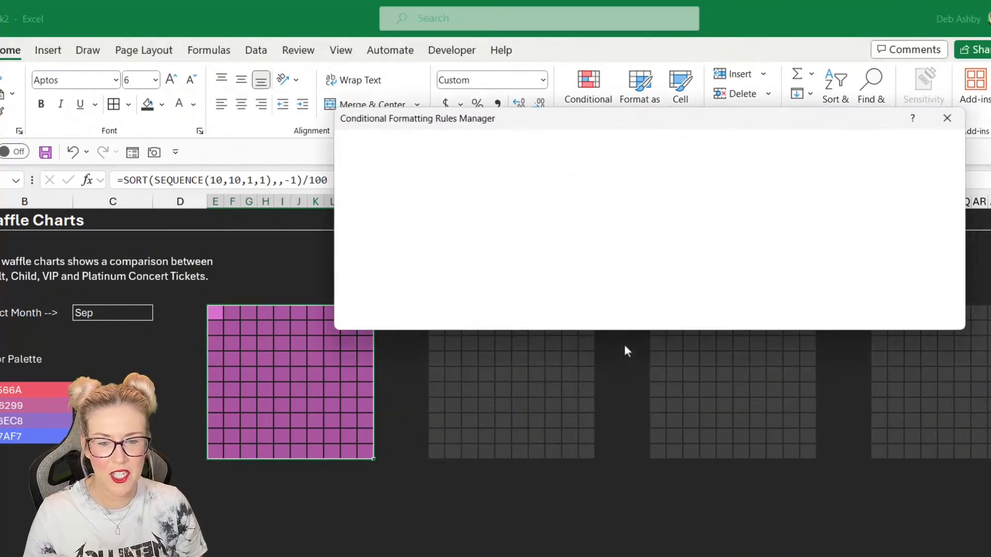
{"action": "left_click_drag", "start_coordinate": [603, 124], "coordinate": [659, 151]}
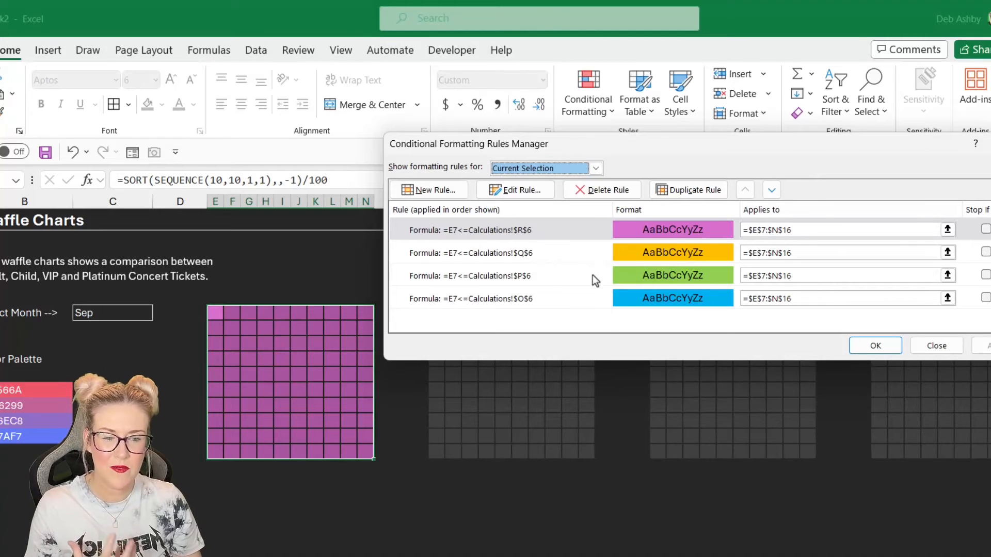
{"action": "left_click", "coordinate": [574, 231]}
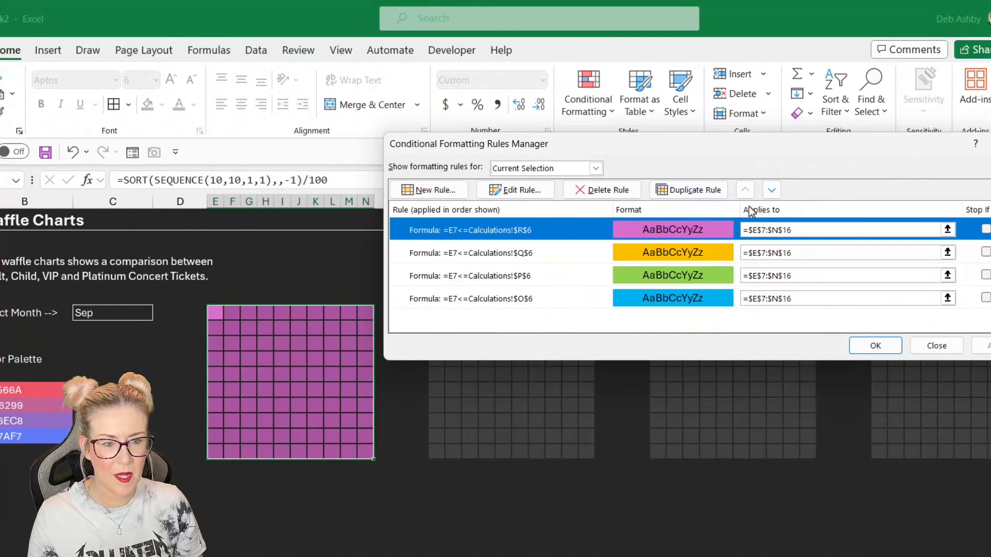
{"action": "left_click", "coordinate": [772, 191]}
{"action": "left_click", "coordinate": [772, 191]}
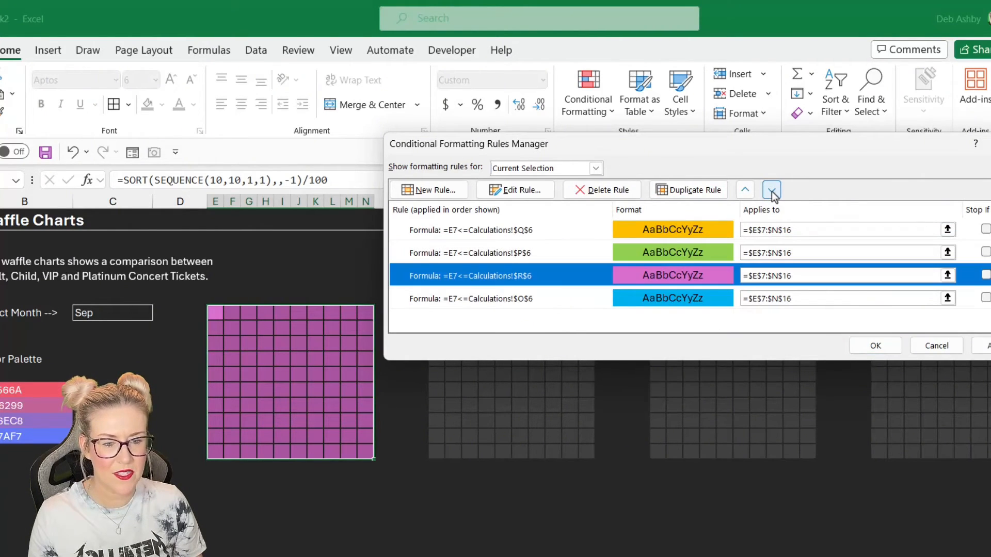
{"action": "left_click", "coordinate": [772, 190]}
{"action": "left_click", "coordinate": [639, 231]}
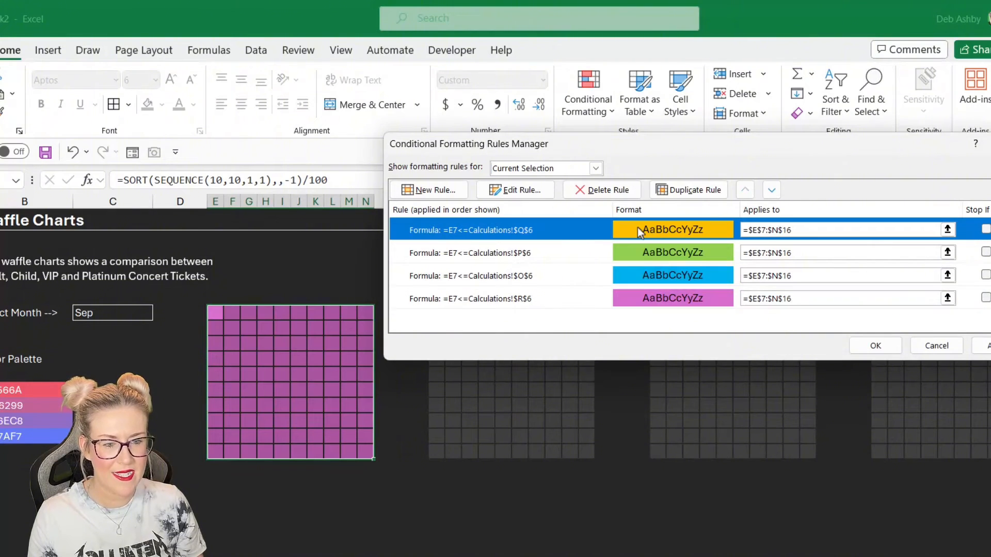
{"action": "left_click", "coordinate": [773, 191]}
{"action": "left_click", "coordinate": [773, 190]}
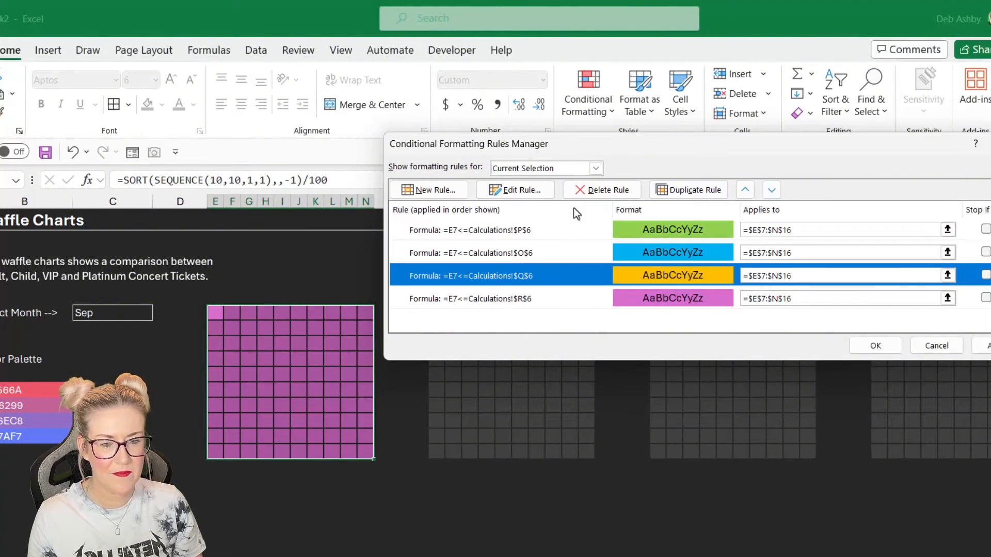
{"action": "left_click", "coordinate": [547, 230]}
{"action": "left_click", "coordinate": [770, 191]}
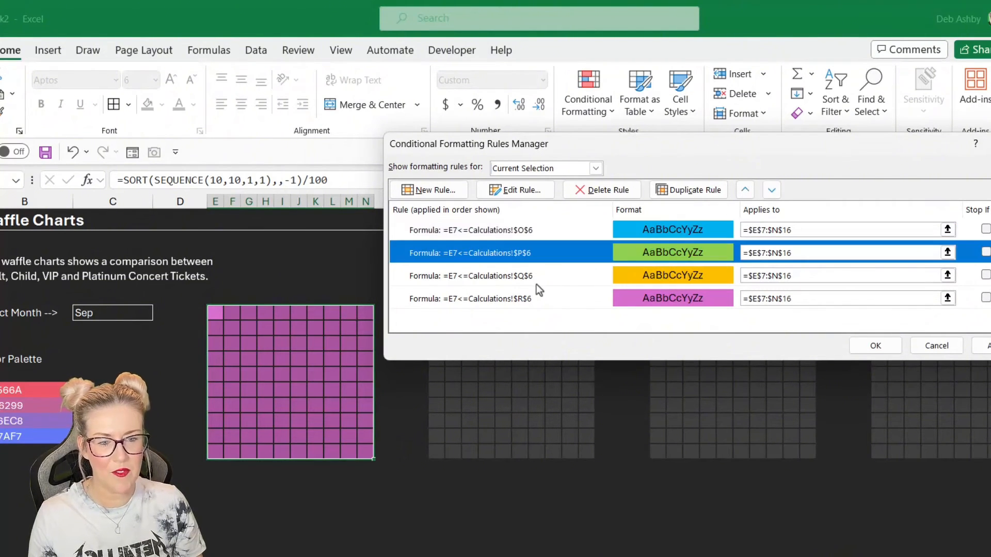
{"action": "left_click", "coordinate": [874, 345]}
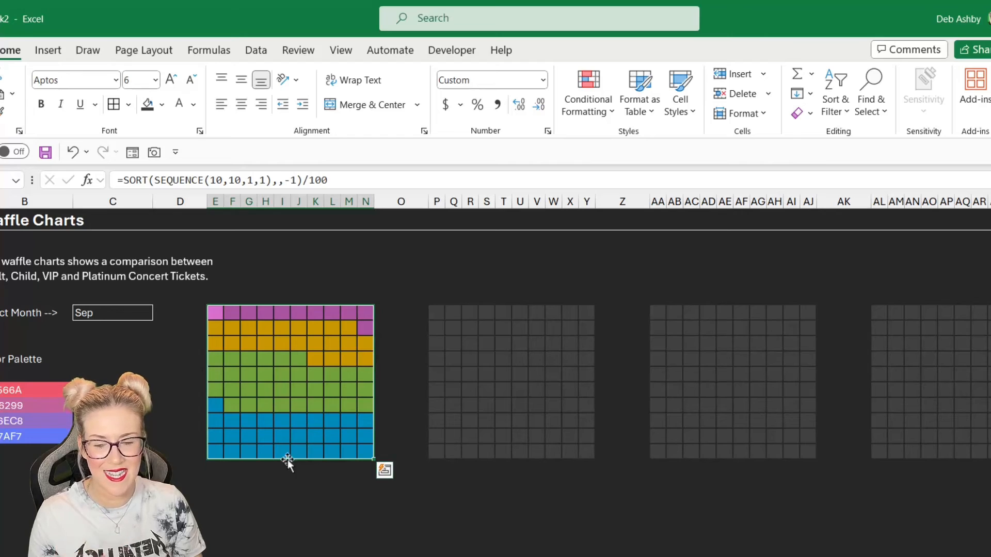
- Examine the colour palette hex codes listed in cells B12 to B15
{"action": "left_click", "coordinate": [245, 426]}
{"action": "left_click", "coordinate": [298, 374]}
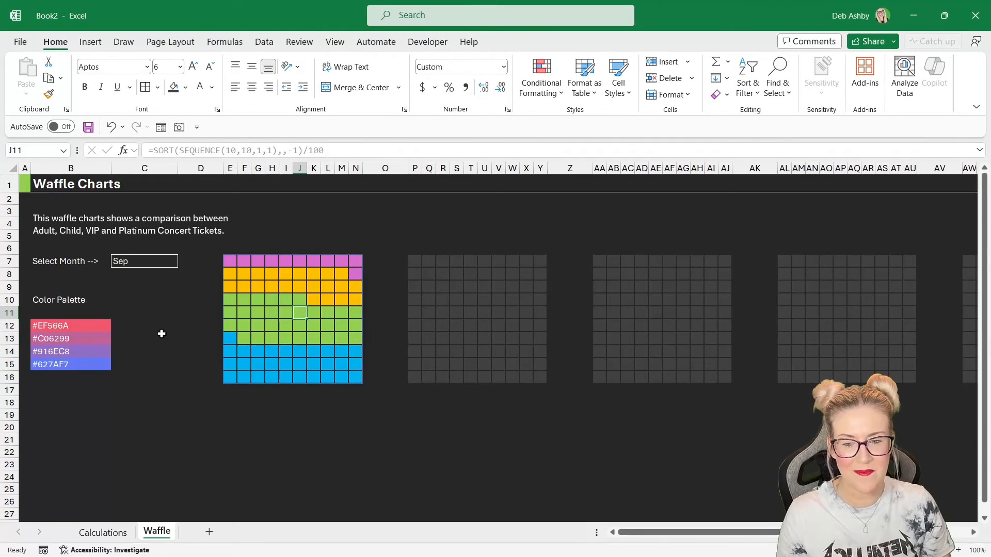
{"action": "left_click", "coordinate": [76, 327]}
{"action": "left_click", "coordinate": [75, 339]}
{"action": "left_click", "coordinate": [73, 352]}
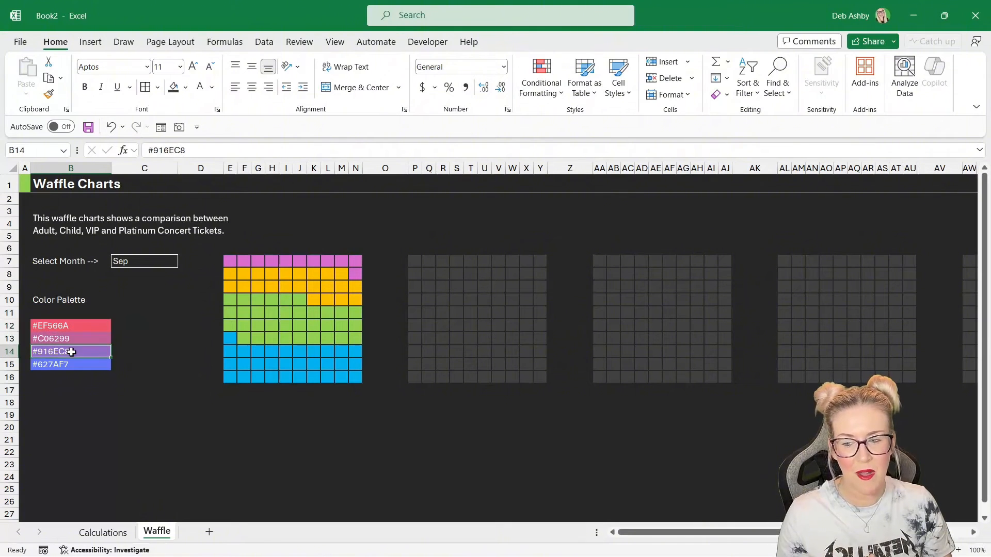
{"action": "left_click", "coordinate": [70, 365]}
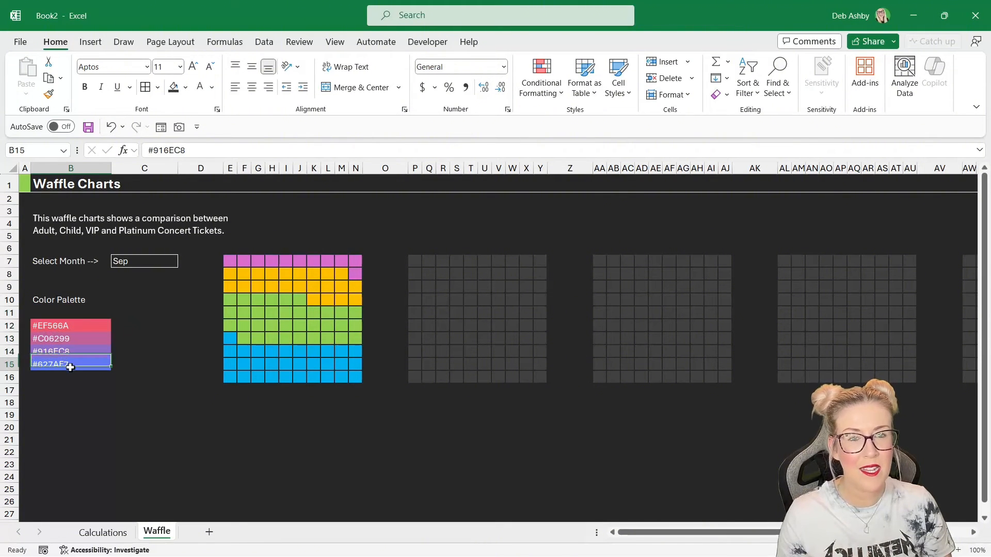
- Copy the hex code #EF566A from cell B12
{"action": "double_click", "coordinate": [76, 325]}
{"action": "left_click_drag", "start_coordinate": [75, 325], "coordinate": [32, 325]}
{"action": "key", "text": "ctrl+c"}
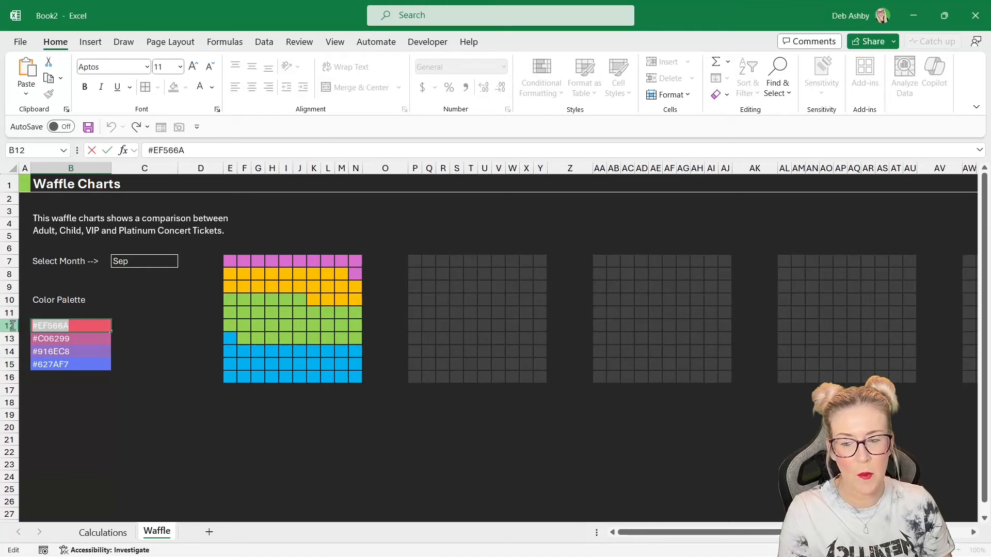
{"action": "key", "text": "Escape"}
- Change the fill of the first grid's $O$6 rule to the custom hex colour #EF566A
{"action": "left_click", "coordinate": [311, 317]}
{"action": "left_click", "coordinate": [556, 96]}
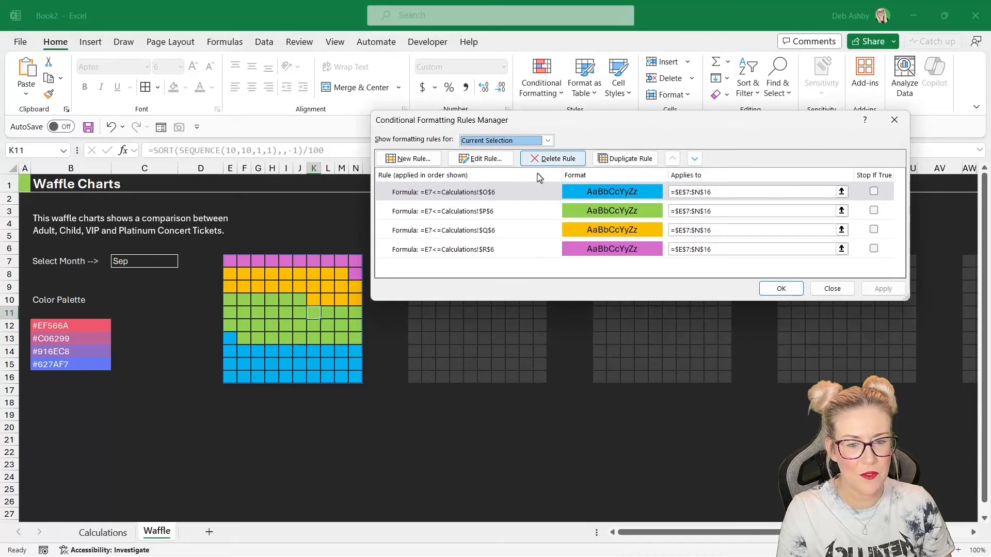
{"action": "left_click", "coordinate": [491, 192]}
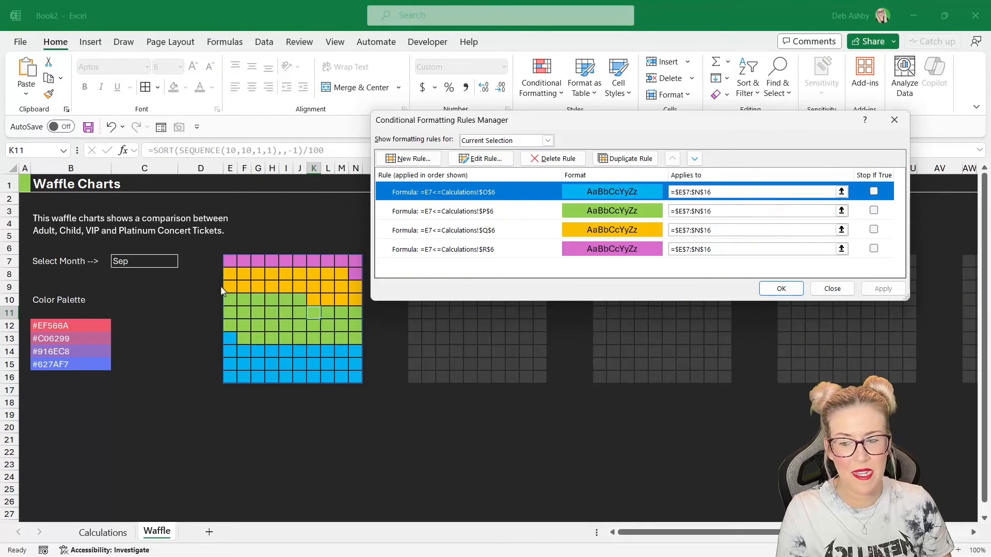
{"action": "left_click", "coordinate": [493, 160]}
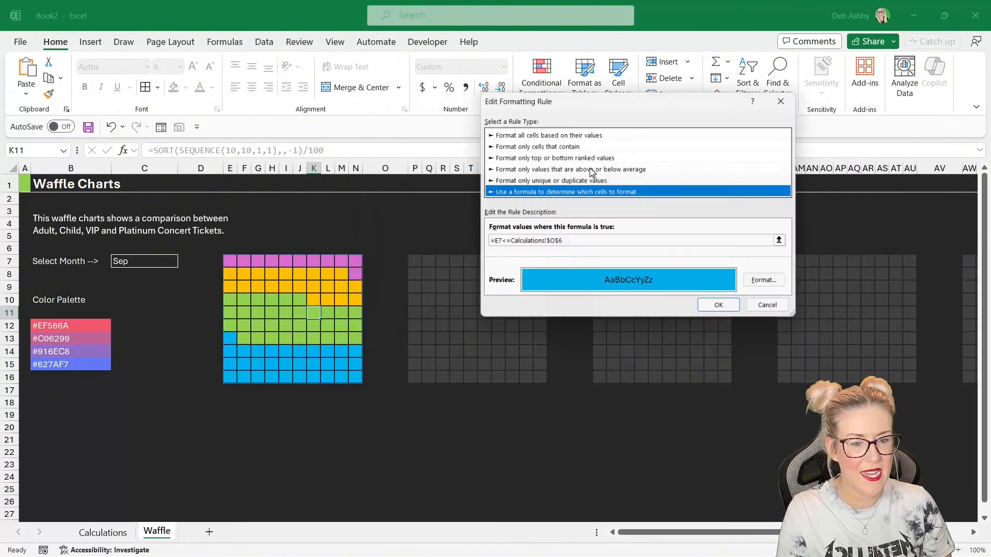
{"action": "left_click", "coordinate": [771, 286]}
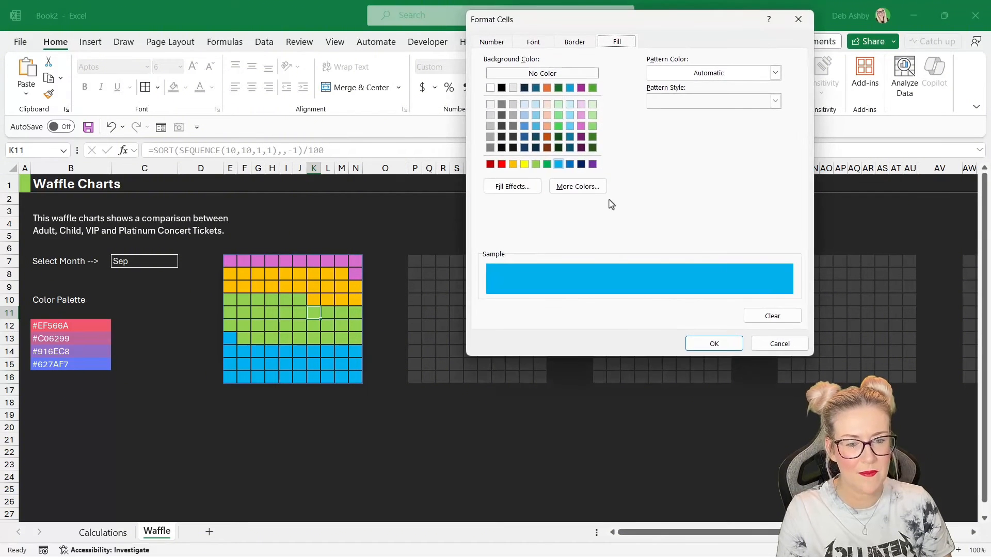
{"action": "left_click", "coordinate": [577, 187]}
{"action": "left_click_drag", "start_coordinate": [628, 274], "coordinate": [577, 275]}
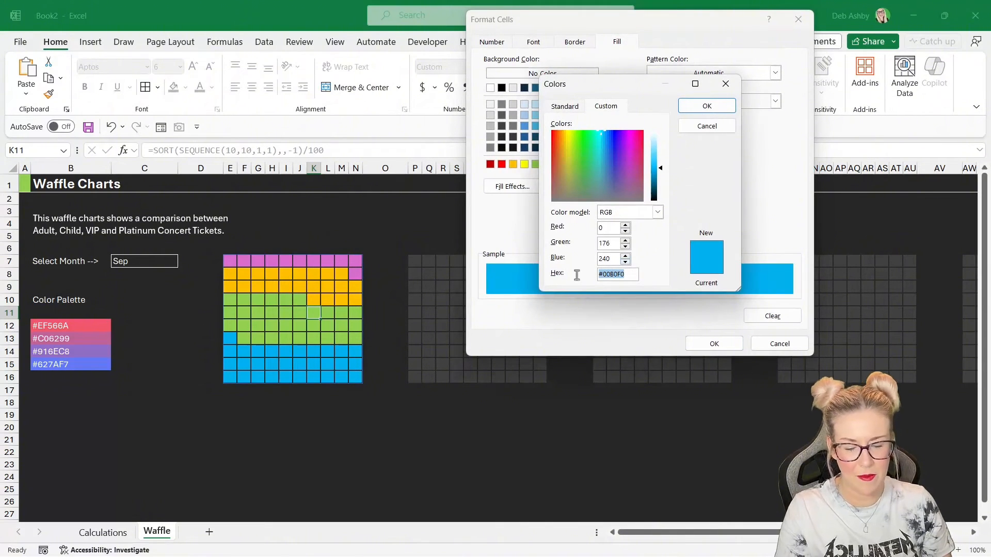
{"action": "key", "text": "ctrl+v"}
{"action": "left_click", "coordinate": [721, 105]}
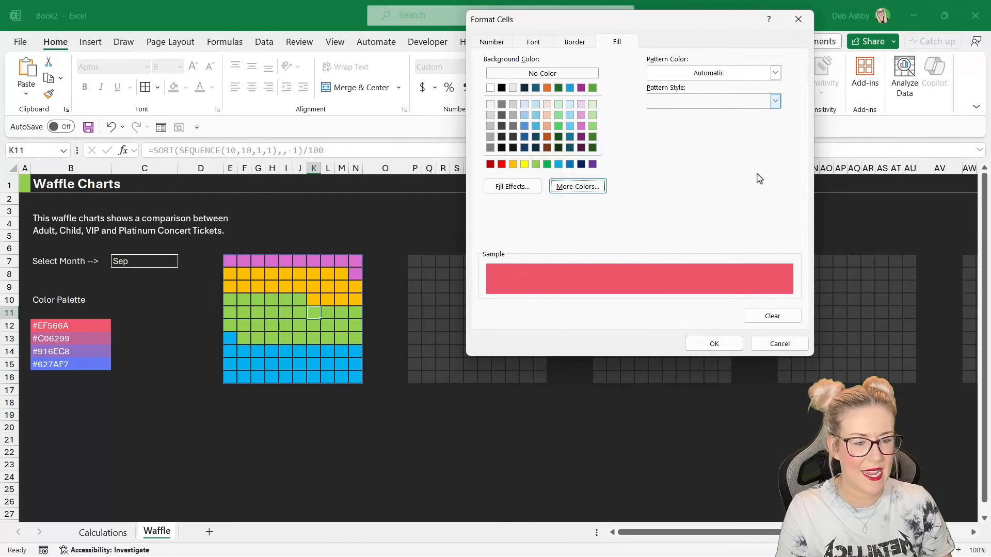
{"action": "left_click", "coordinate": [726, 345]}
{"action": "left_click", "coordinate": [723, 310]}
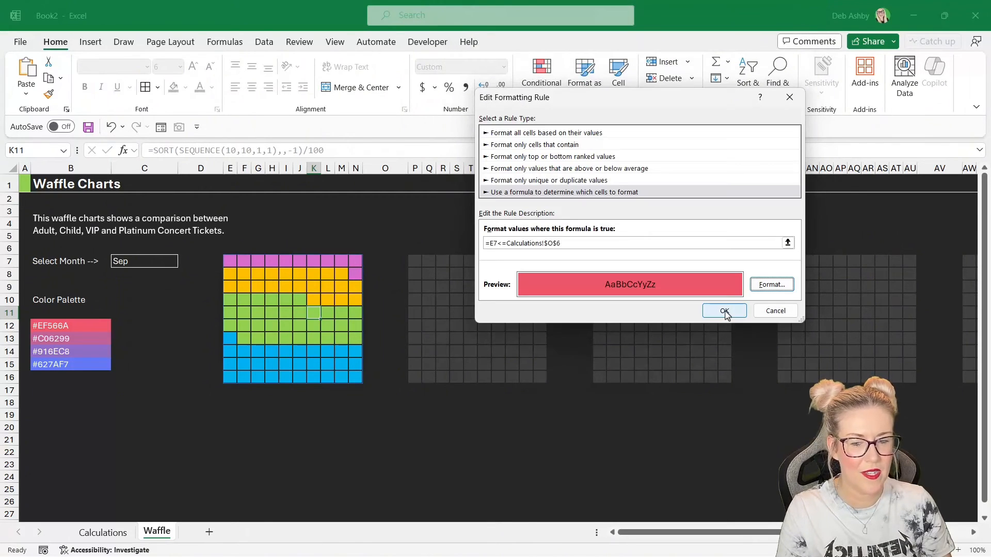
{"action": "key", "text": "Return"}
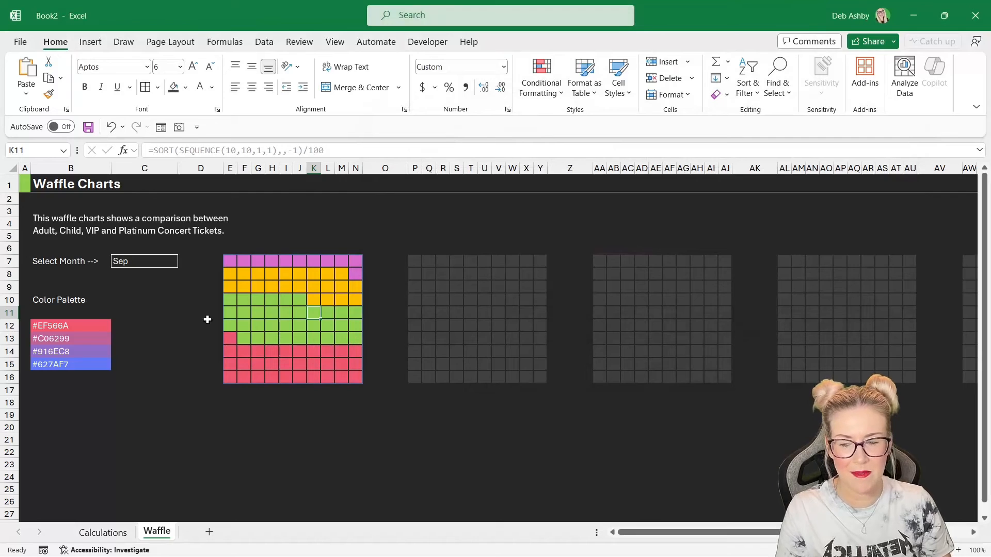
- Copy the hex code #C06299 from cell B13
{"action": "double_click", "coordinate": [66, 339]}
{"action": "left_click_drag", "start_coordinate": [70, 339], "coordinate": [31, 341]}
{"action": "key", "text": "ctrl+c"}
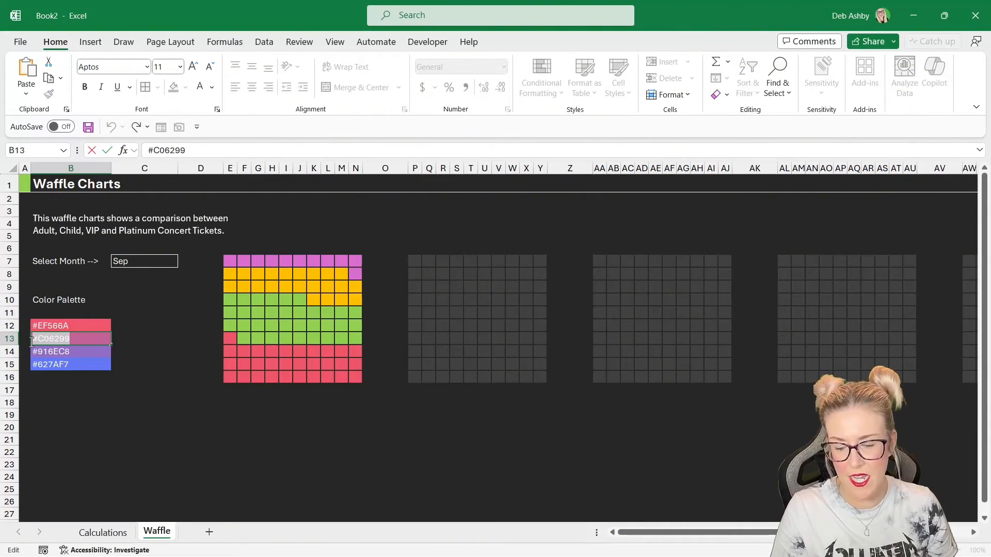
{"action": "key", "text": "Escape"}
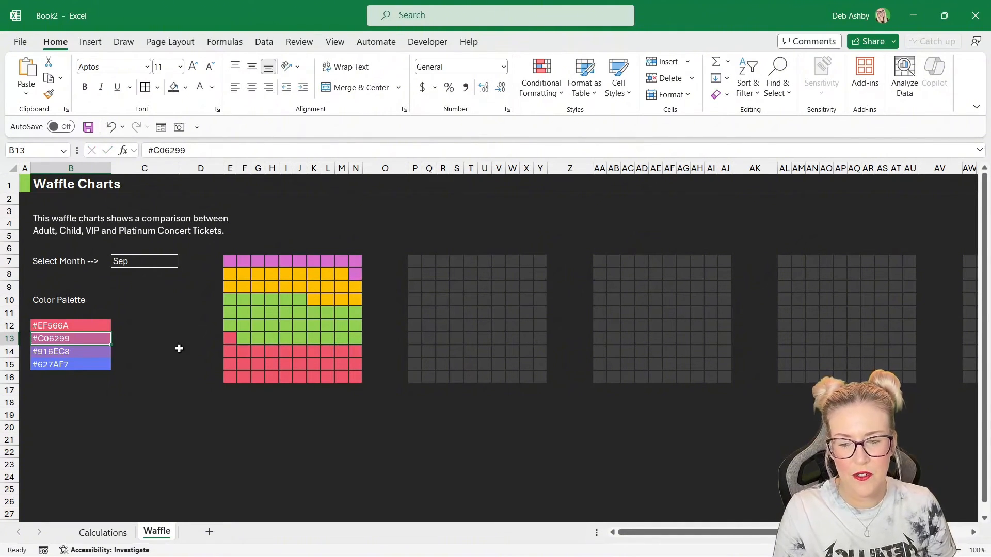
- Change the fill of the $P$6 rule to the custom hex colour #C06299 and close the rules manager
{"action": "left_click", "coordinate": [285, 313]}
{"action": "left_click", "coordinate": [555, 92]}
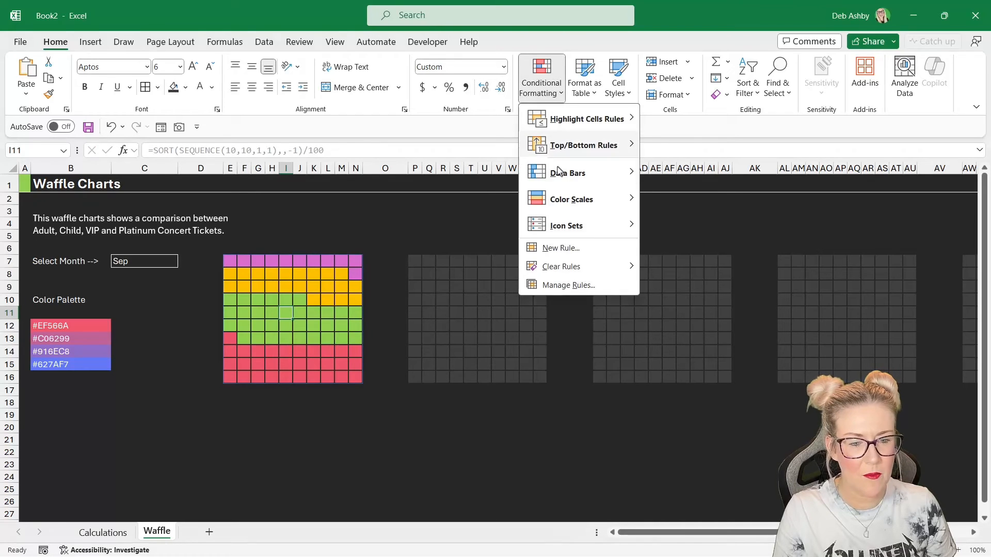
{"action": "left_click", "coordinate": [567, 283]}
{"action": "left_click", "coordinate": [514, 211]}
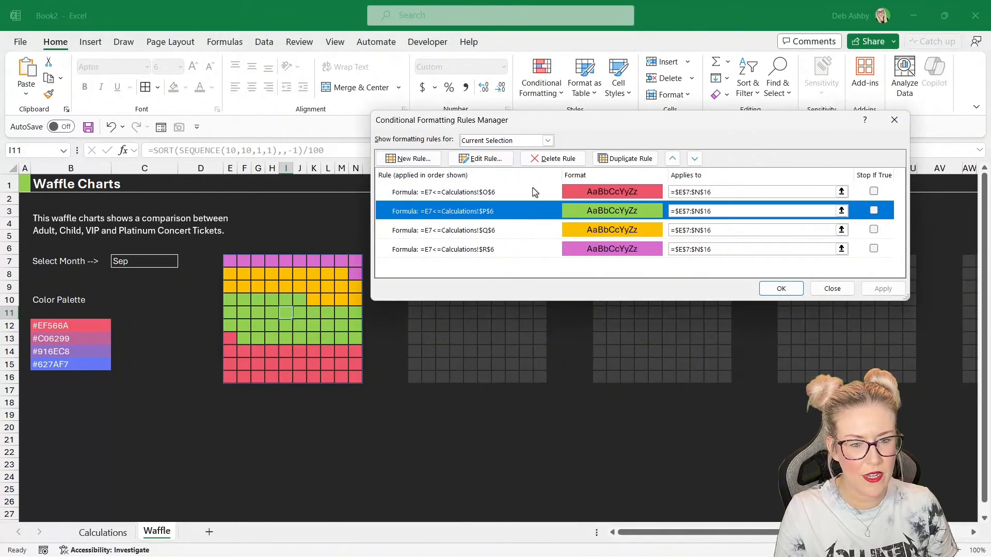
{"action": "left_click", "coordinate": [482, 159]}
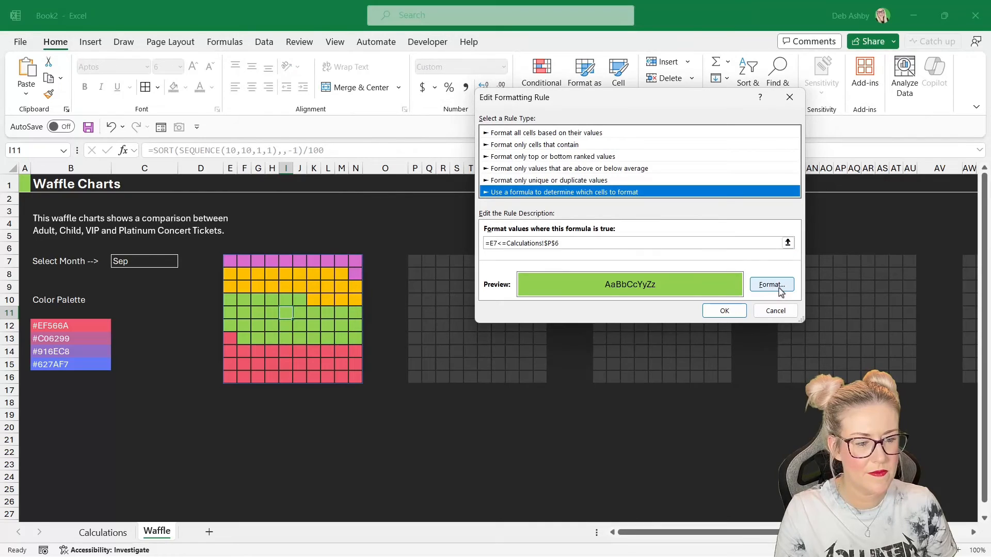
{"action": "left_click", "coordinate": [769, 283]}
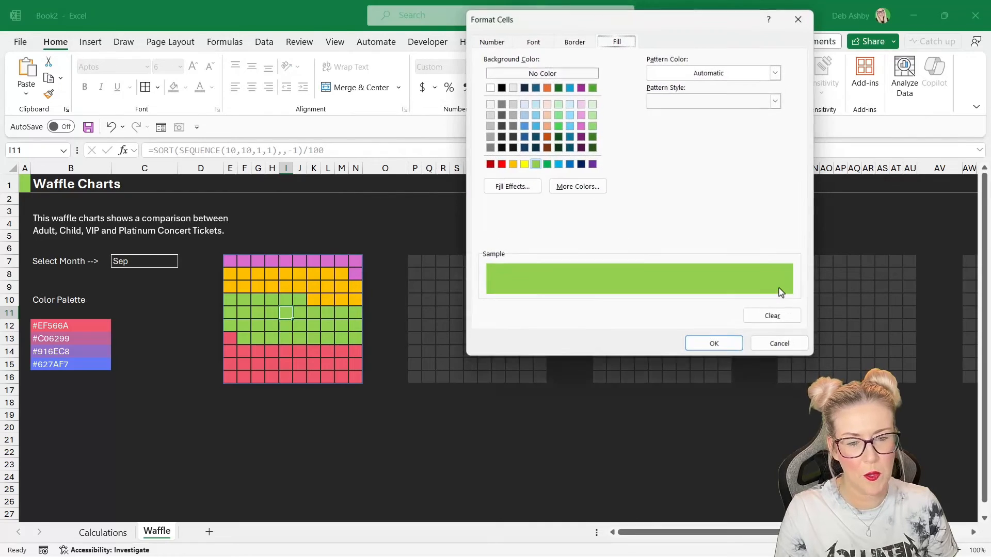
{"action": "left_click", "coordinate": [578, 187]}
{"action": "left_click_drag", "start_coordinate": [631, 275], "coordinate": [562, 276]}
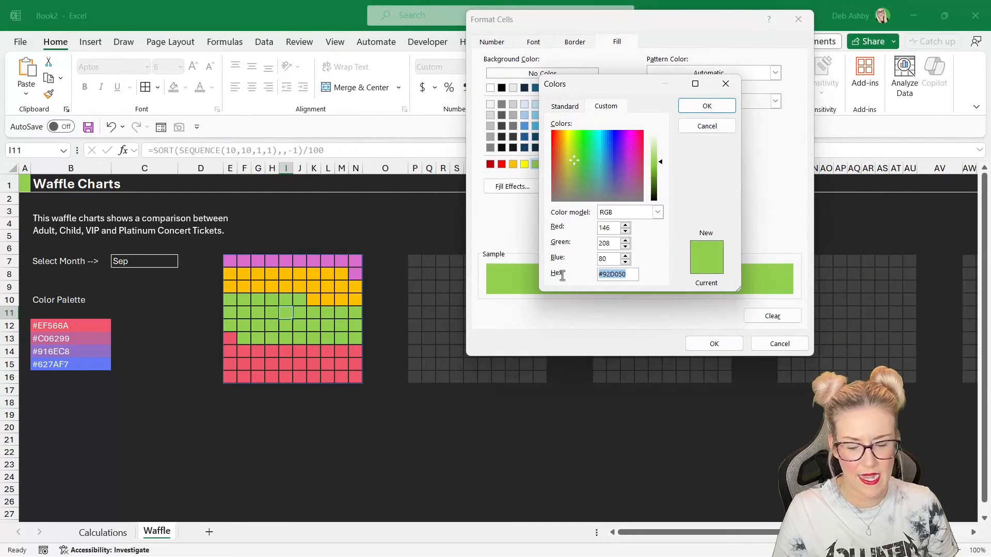
{"action": "key", "text": "ctrl+v"}
{"action": "left_click", "coordinate": [706, 105]}
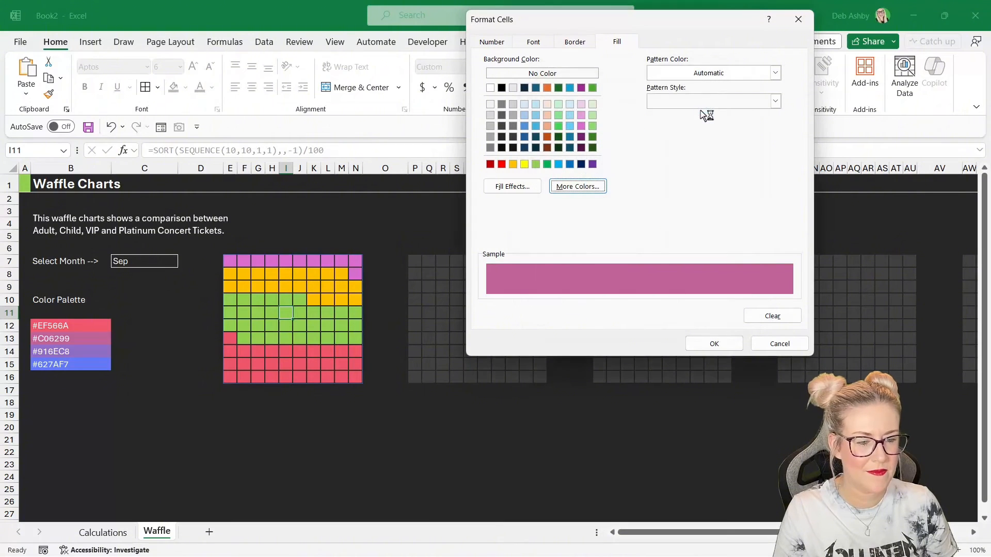
{"action": "left_click", "coordinate": [712, 345]}
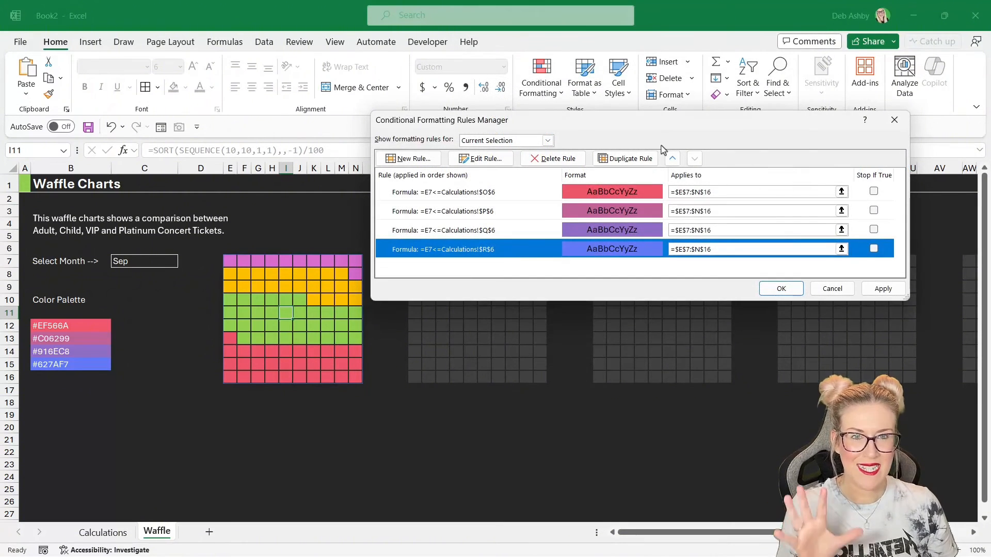
{"action": "left_click", "coordinate": [776, 287]}
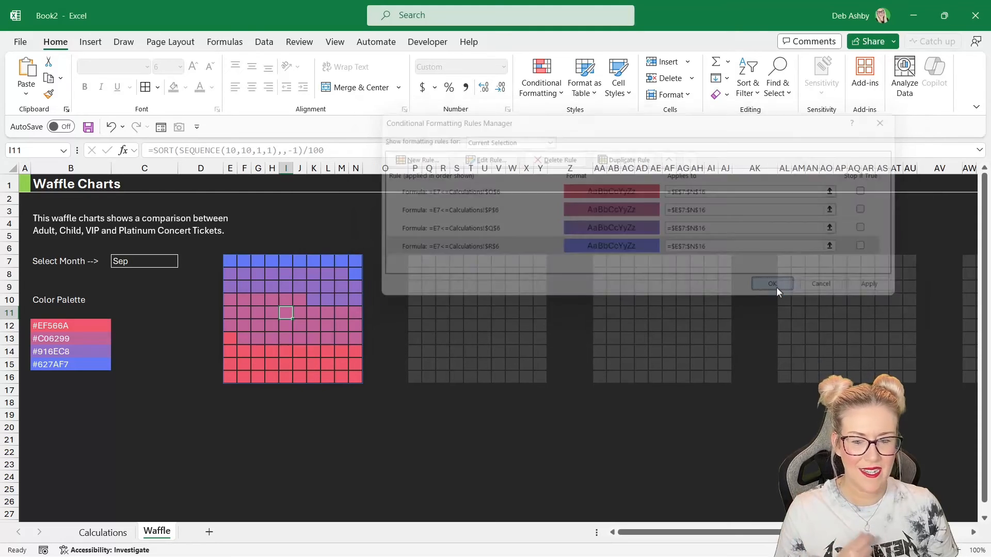
- Test the month dropdown by switching it through Mar, Sep and Nov, ending on Mar
{"action": "left_click", "coordinate": [401, 232]}
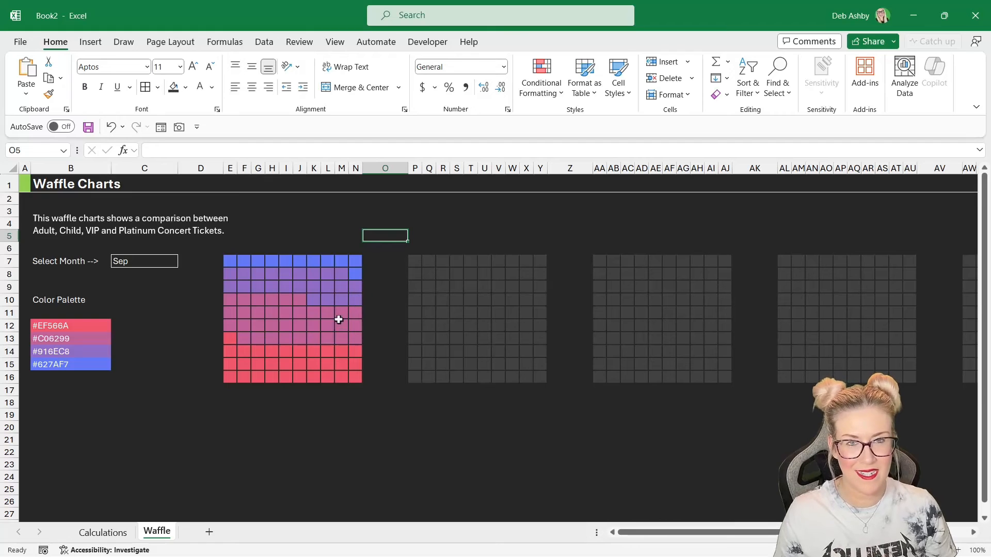
{"action": "left_click", "coordinate": [326, 308]}
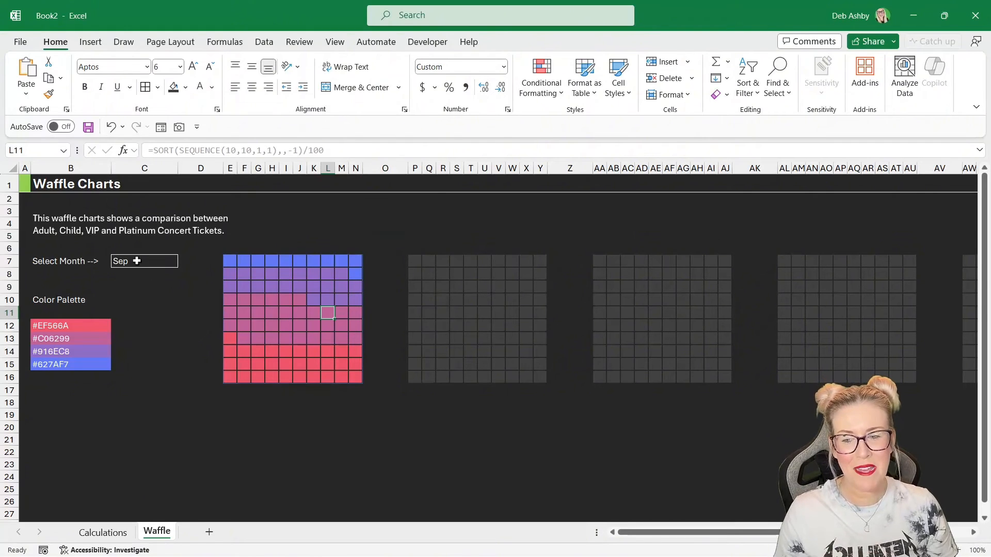
{"action": "left_click", "coordinate": [137, 262]}
{"action": "left_click", "coordinate": [184, 262]}
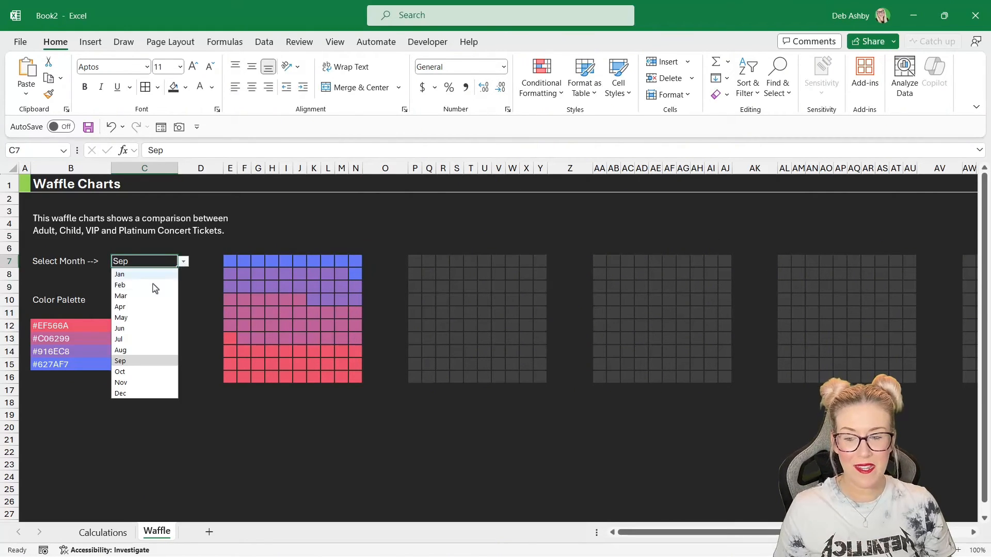
{"action": "left_click", "coordinate": [142, 301]}
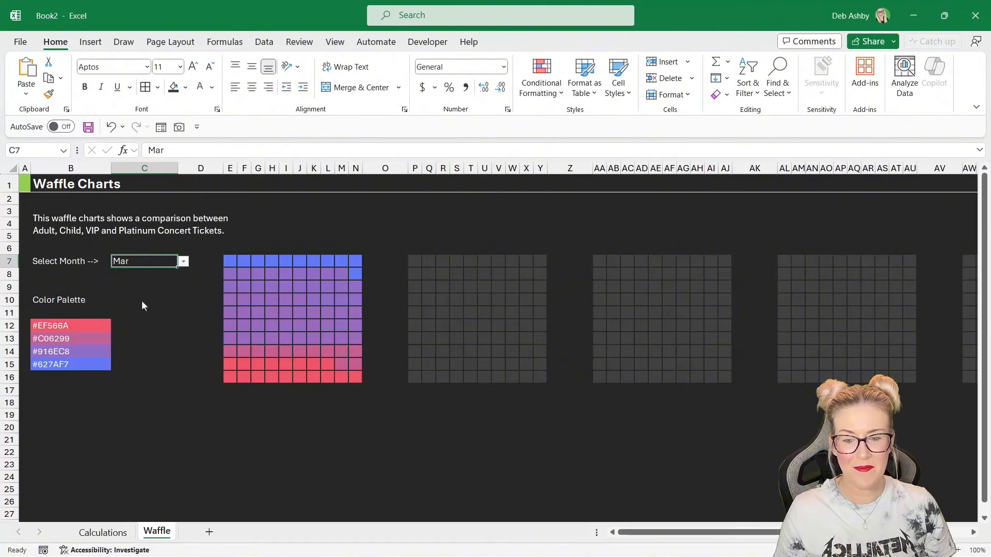
{"action": "left_click", "coordinate": [183, 262]}
{"action": "left_click", "coordinate": [143, 365]}
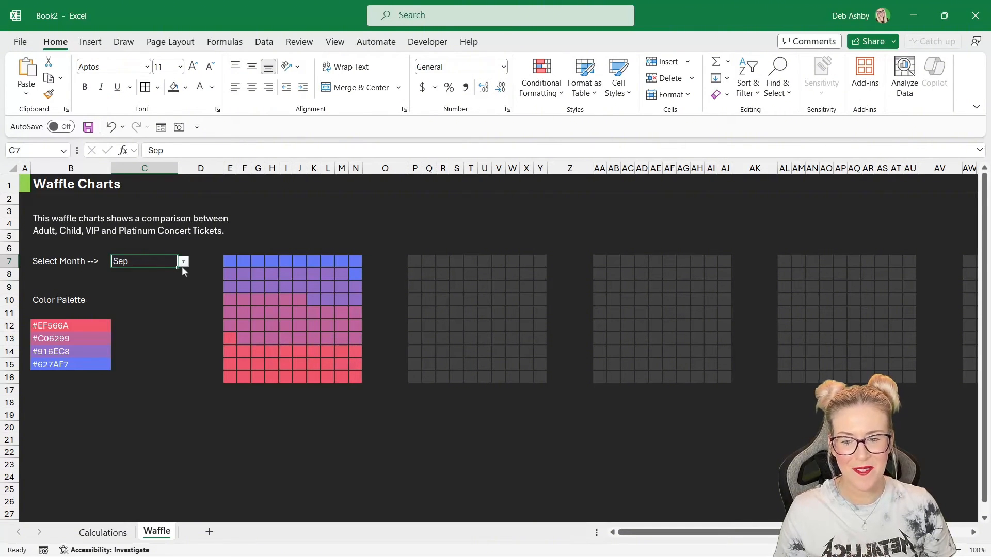
{"action": "left_click", "coordinate": [183, 261]}
{"action": "left_click", "coordinate": [138, 384]}
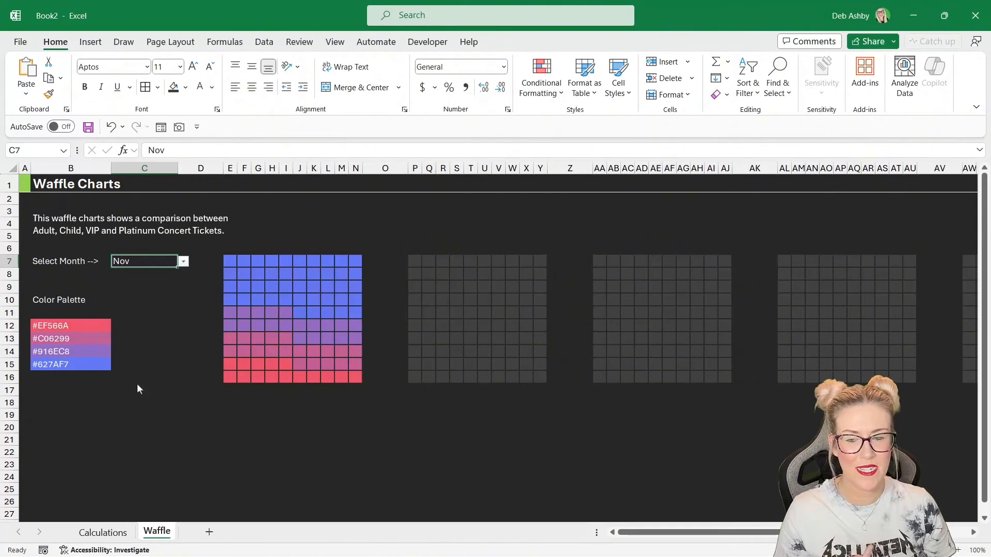
{"action": "left_click", "coordinate": [184, 261]}
{"action": "left_click", "coordinate": [166, 297]}
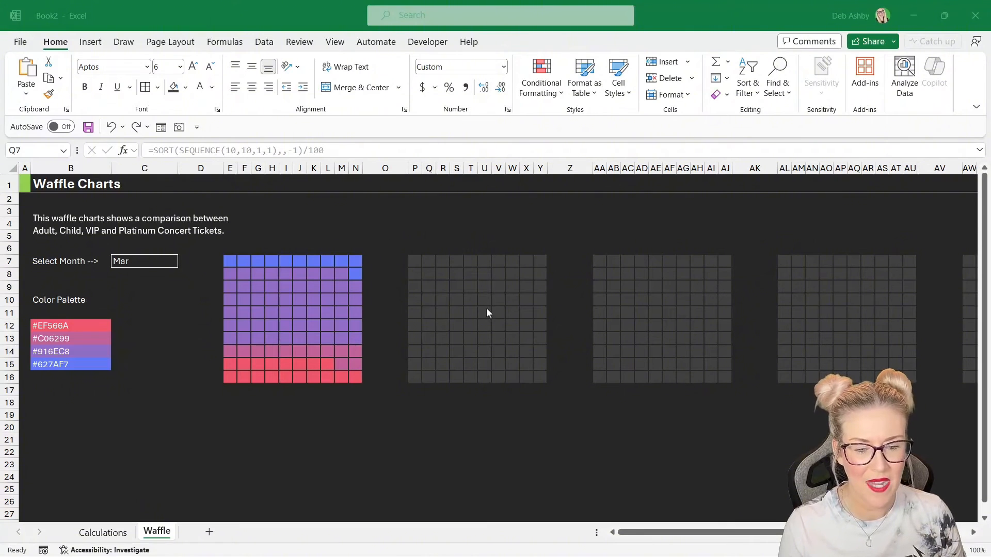
{"action": "left_click", "coordinate": [804, 532]}
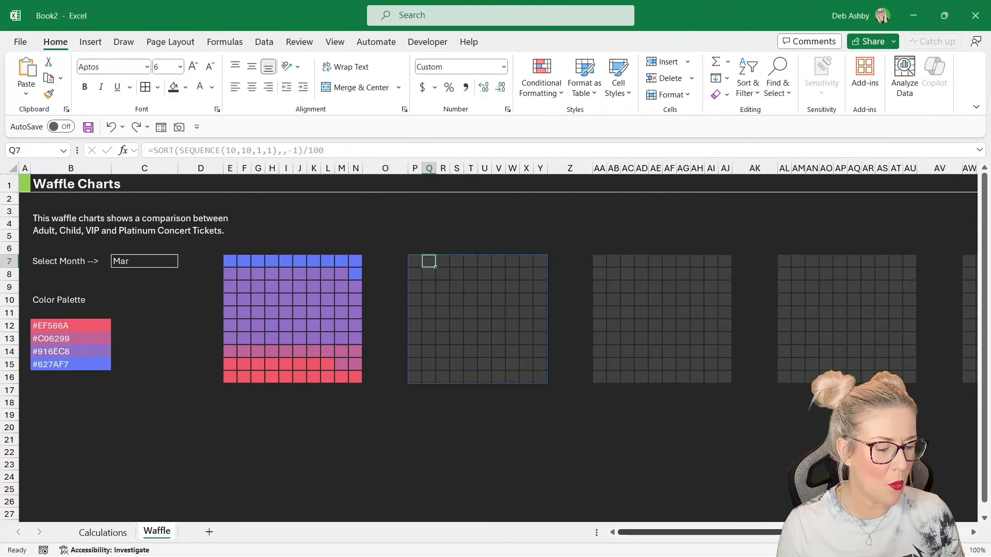
{"action": "left_click_drag", "start_coordinate": [804, 532], "coordinate": [840, 532]}
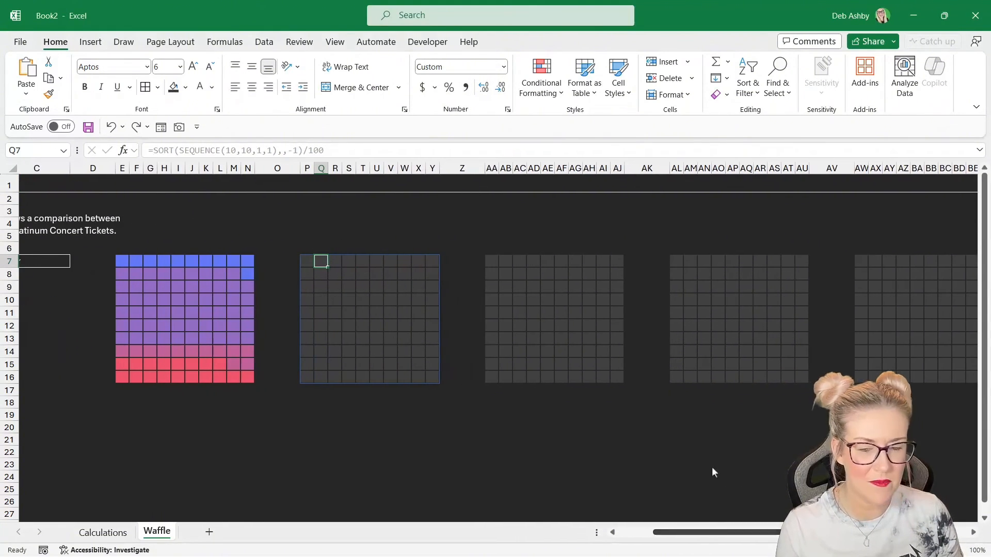
{"action": "left_click", "coordinate": [617, 452]}
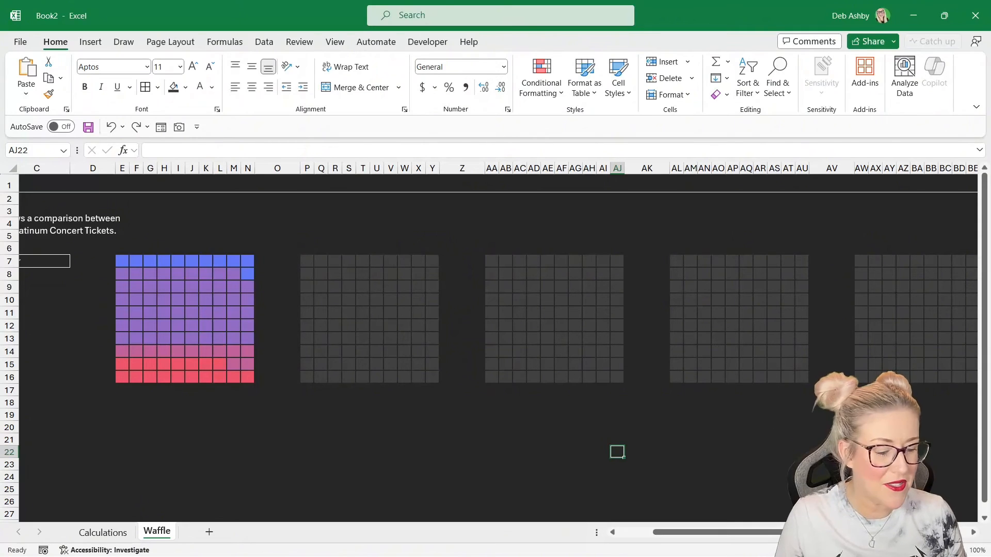
{"action": "left_click_drag", "start_coordinate": [821, 532], "coordinate": [785, 532]}
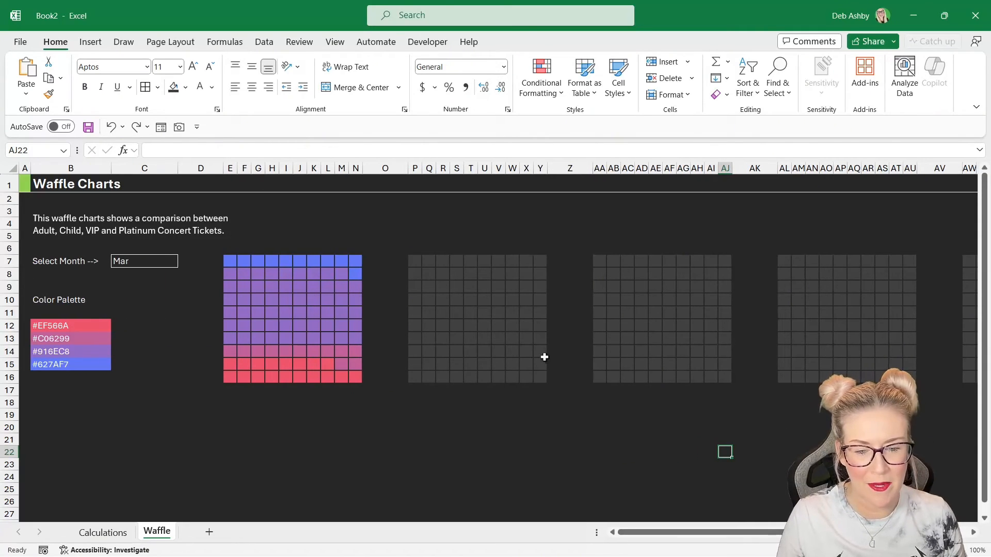
- Copy the hex code #EF566A from cell B12 again
{"action": "left_click", "coordinate": [73, 325]}
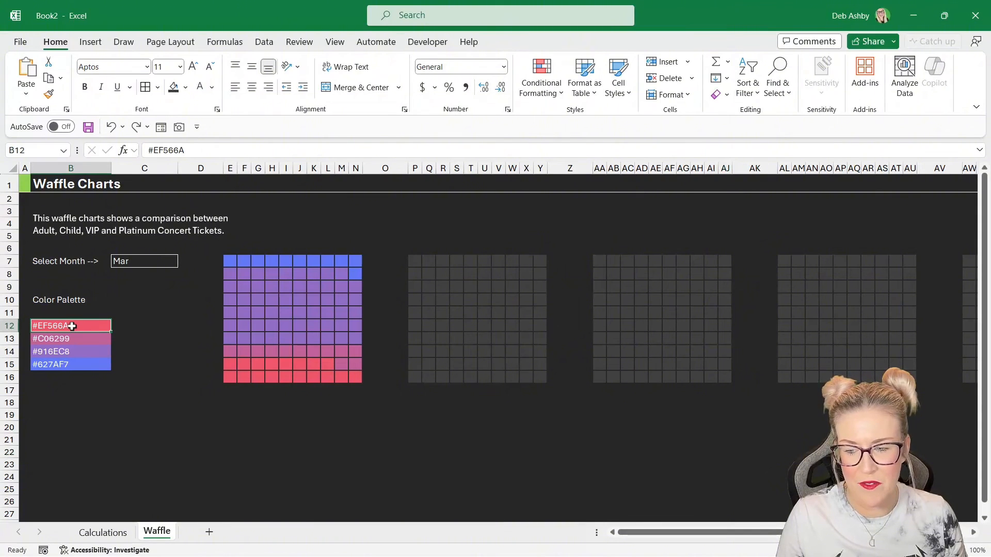
{"action": "double_click", "coordinate": [72, 328]}
{"action": "left_click_drag", "start_coordinate": [72, 328], "coordinate": [28, 326]}
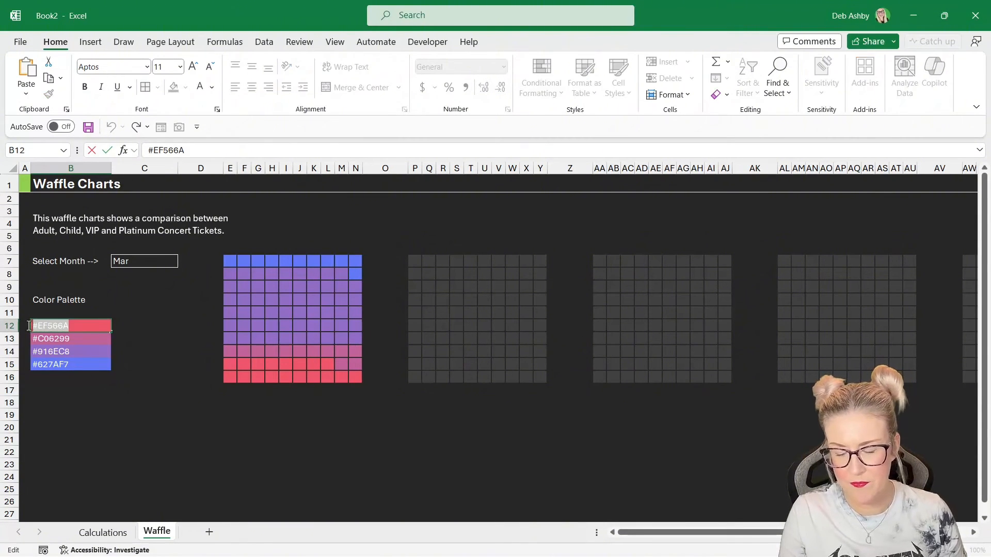
{"action": "key", "text": "Escape"}
- Select the Adult waffle grid and add a formula-based conditional formatting rule =P7<=Calculations!$O$5
{"action": "left_click", "coordinate": [456, 300]}
{"action": "left_click_drag", "start_coordinate": [417, 263], "coordinate": [537, 377]}
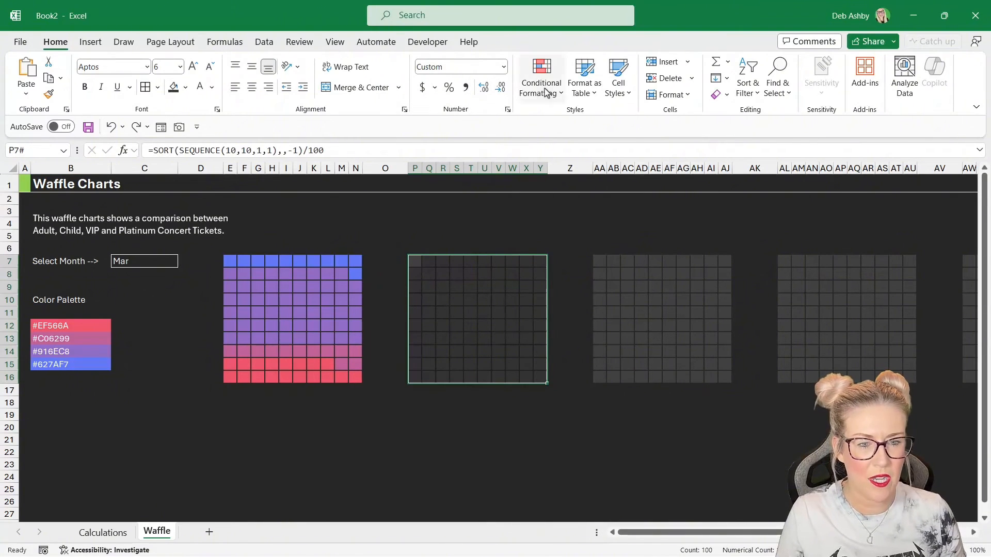
{"action": "left_click", "coordinate": [546, 93]}
{"action": "left_click", "coordinate": [561, 247]}
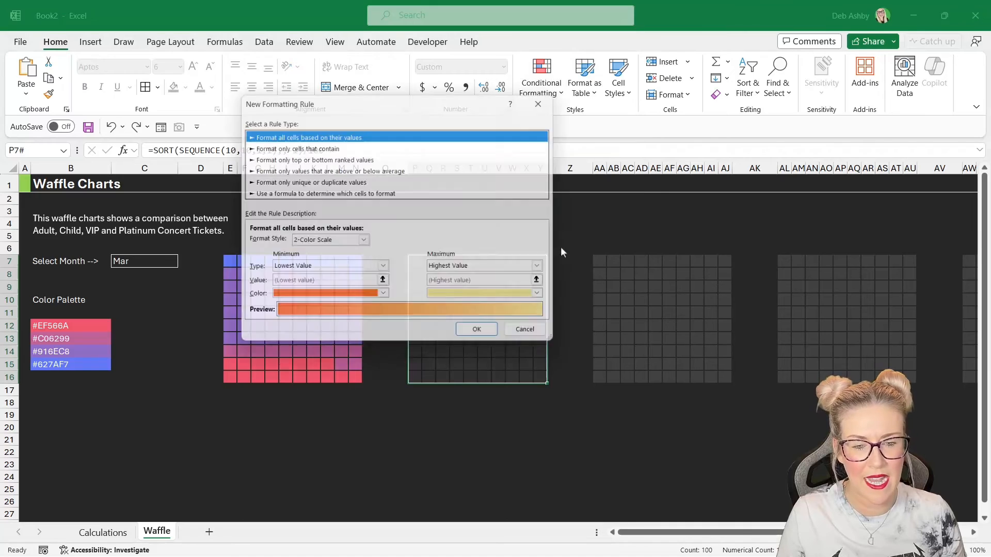
{"action": "left_click_drag", "start_coordinate": [421, 107], "coordinate": [674, 120]}
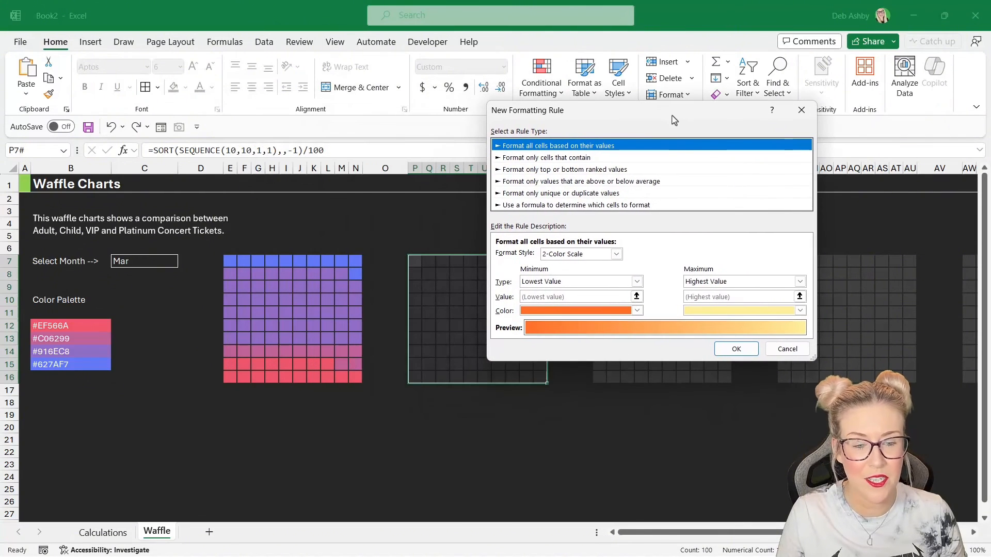
{"action": "left_click", "coordinate": [557, 205]}
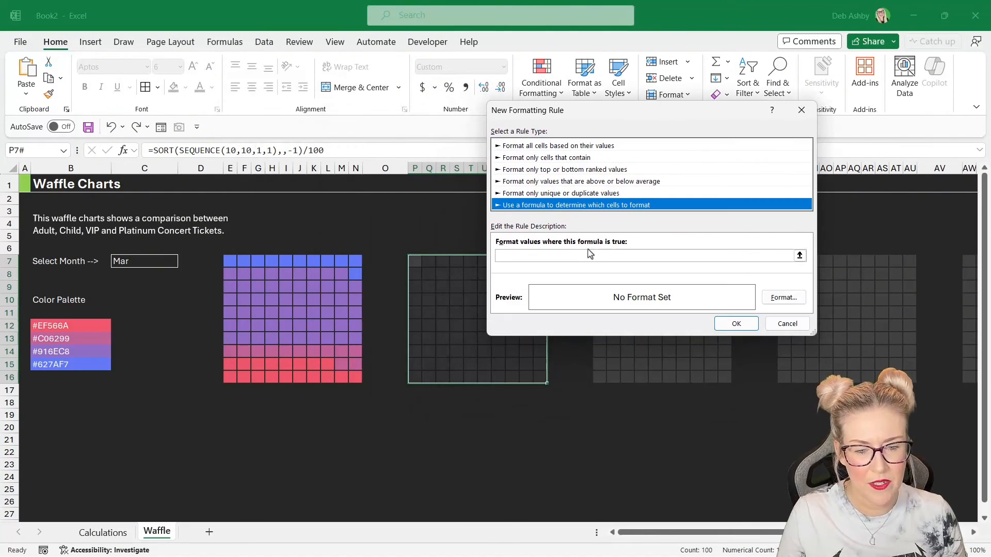
{"action": "left_click", "coordinate": [514, 254]}
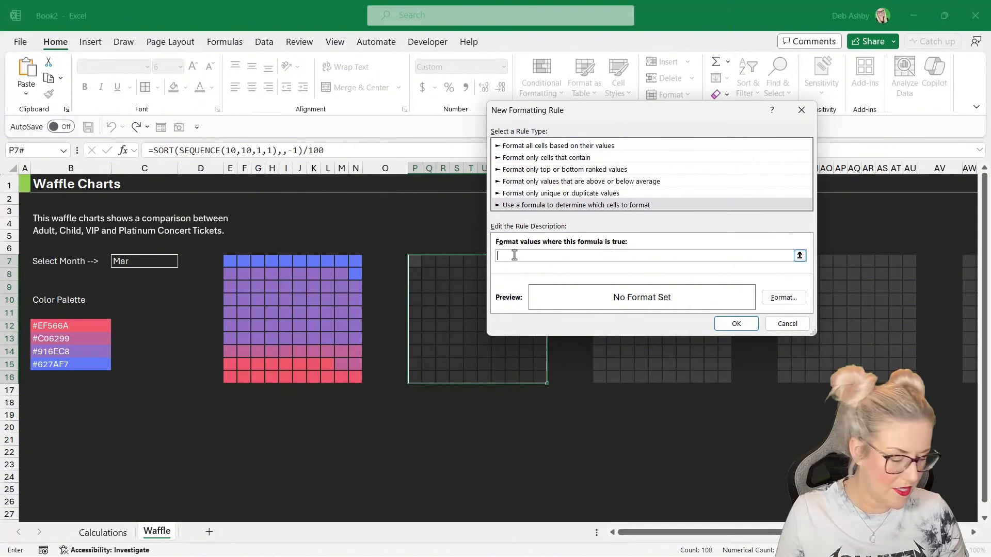
{"action": "type", "text": "="}
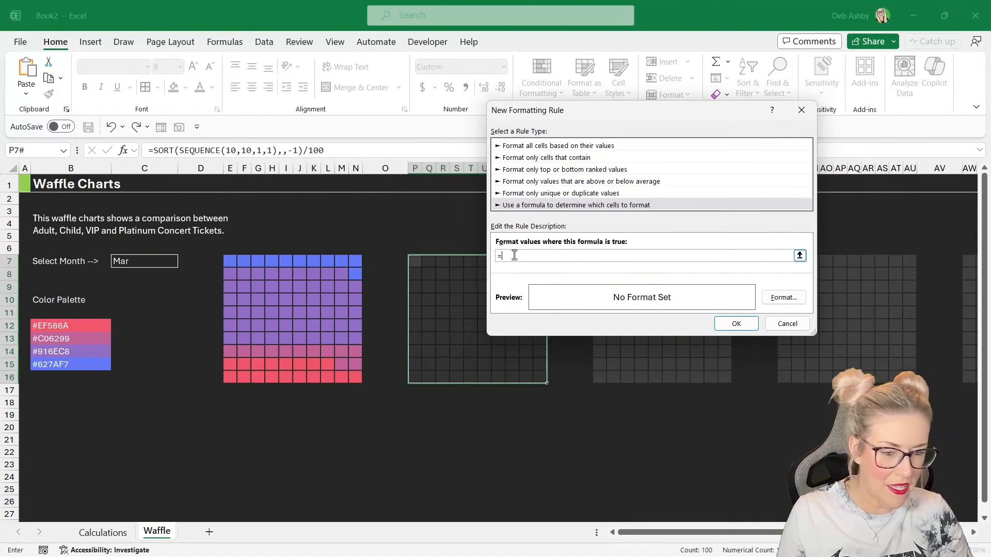
{"action": "left_click", "coordinate": [415, 262]}
{"action": "key", "text": "F4"}
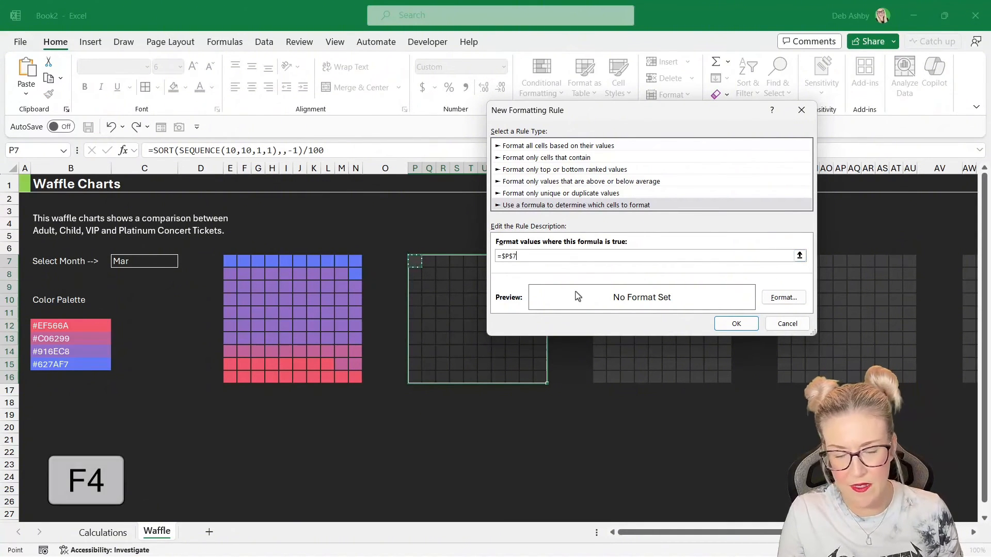
{"action": "key", "text": "F4"}
{"action": "key", "text": "F4"}
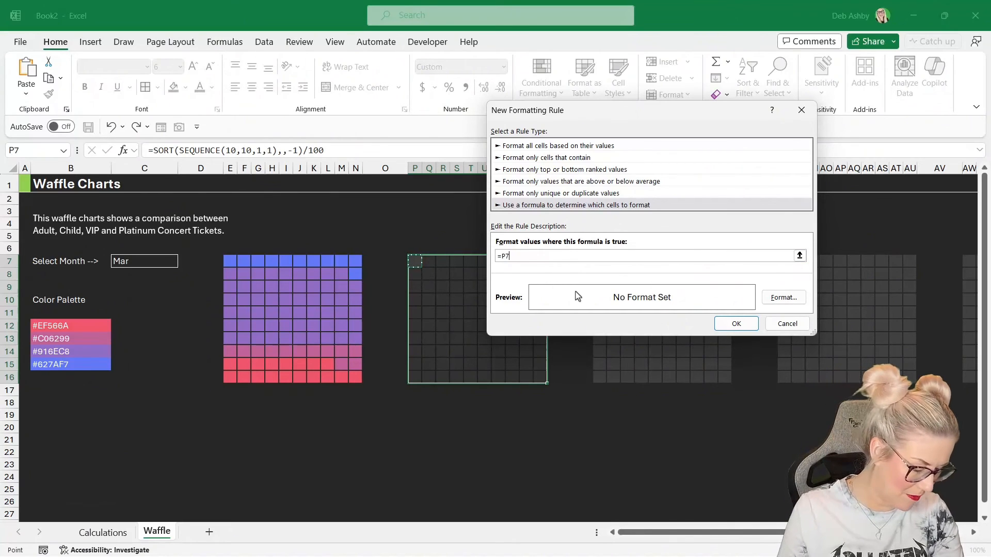
{"action": "type", "text": "<="}
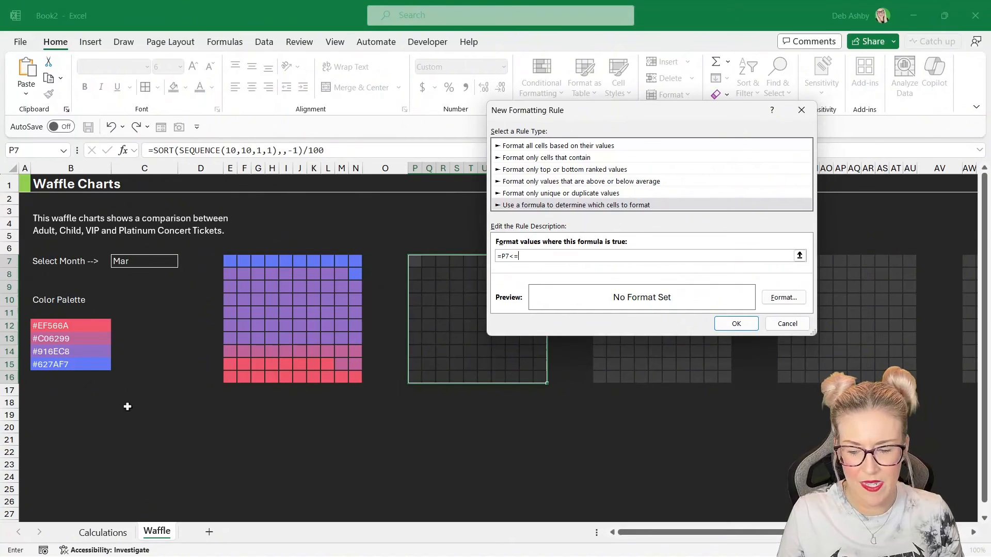
{"action": "left_click", "coordinate": [106, 537]}
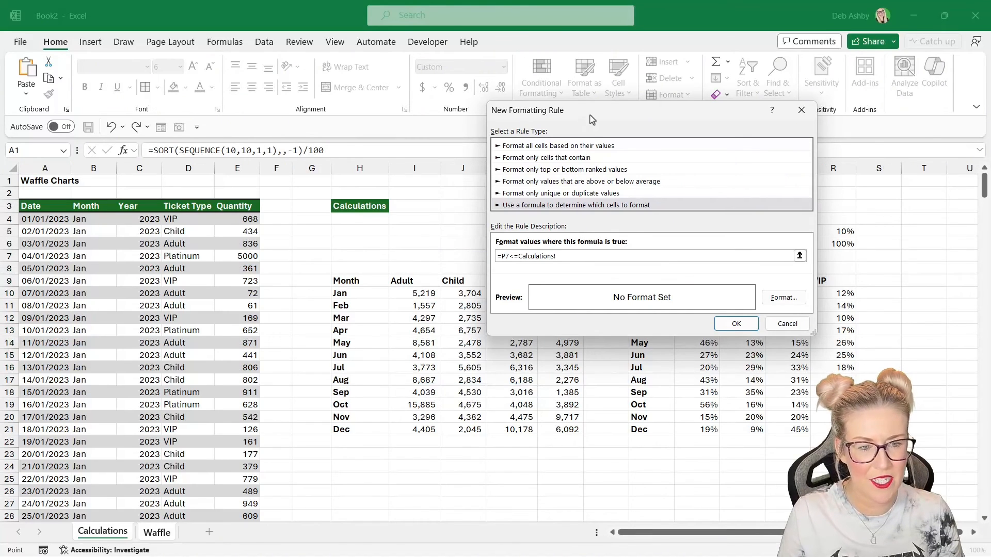
{"action": "left_click_drag", "start_coordinate": [593, 117], "coordinate": [287, 133]}
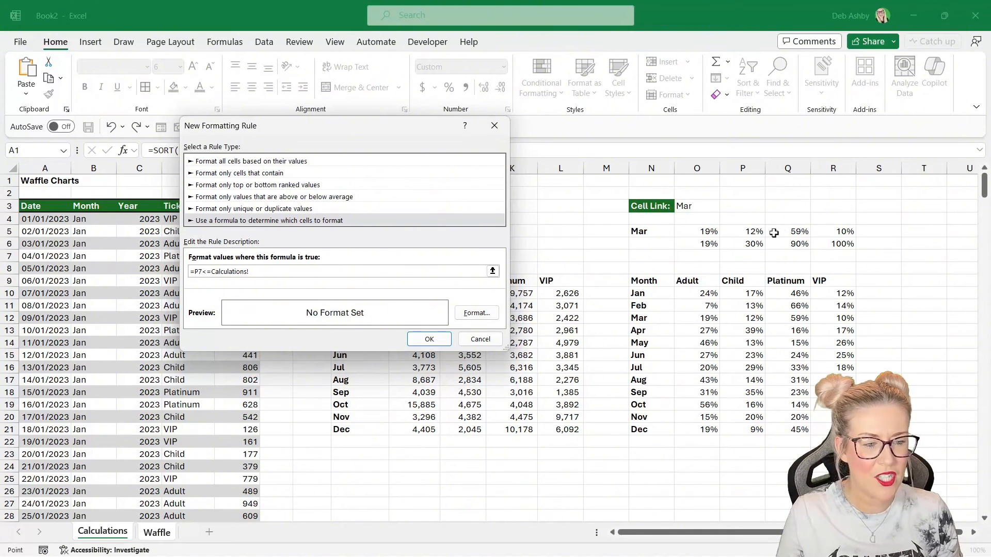
{"action": "left_click", "coordinate": [692, 233]}
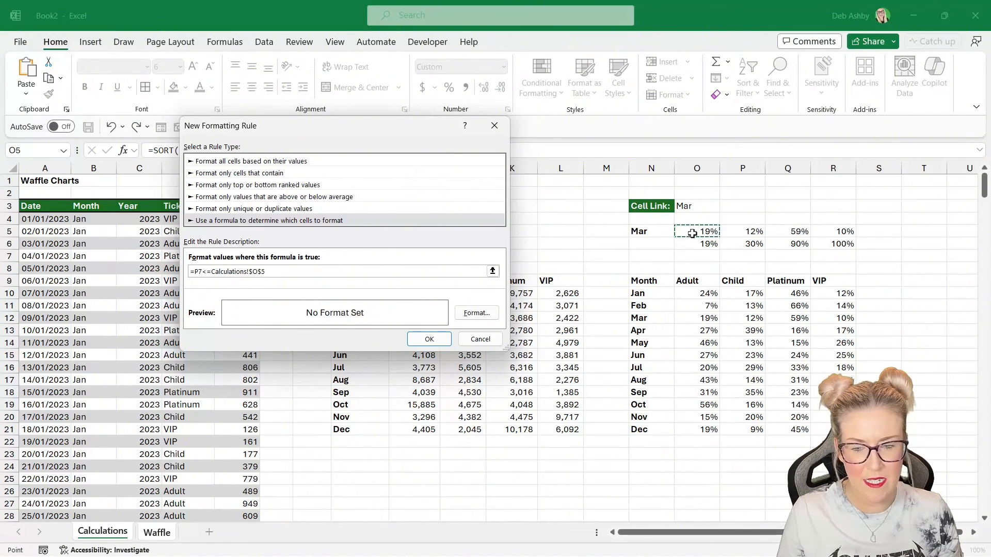
- Set the rule's fill to the custom hex colour #EF566A and apply the new rule
{"action": "left_click", "coordinate": [475, 314]}
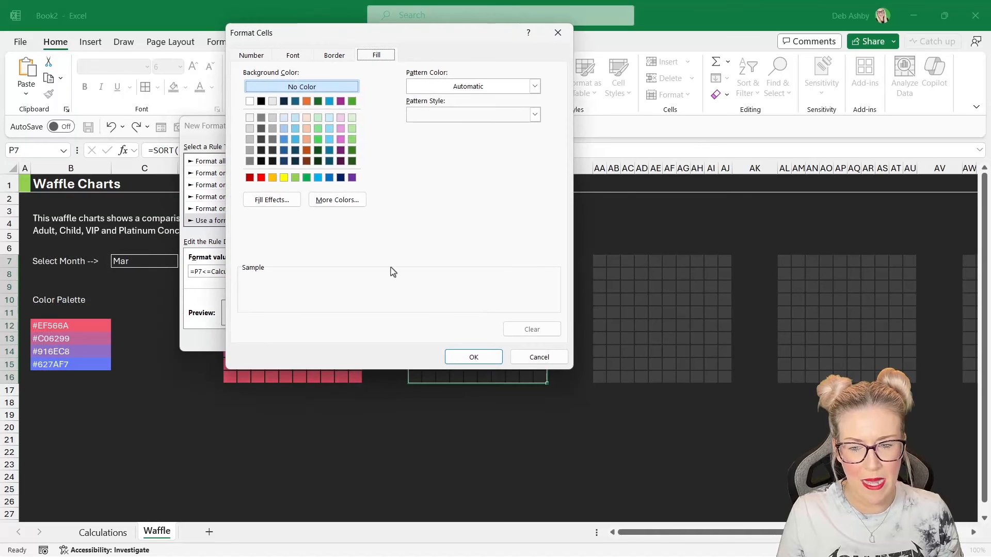
{"action": "left_click", "coordinate": [338, 200]}
{"action": "left_click", "coordinate": [365, 120]}
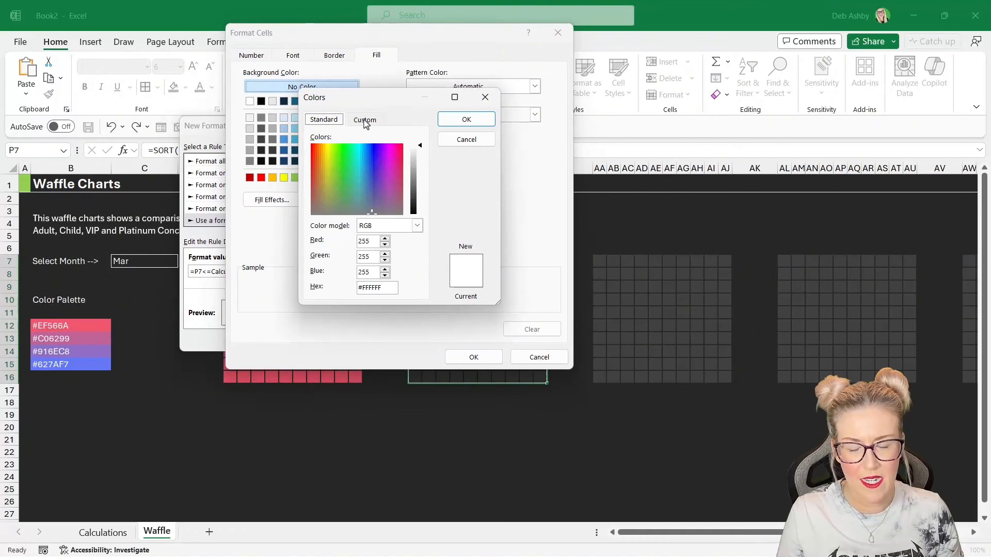
{"action": "left_click_drag", "start_coordinate": [384, 287], "coordinate": [353, 286]}
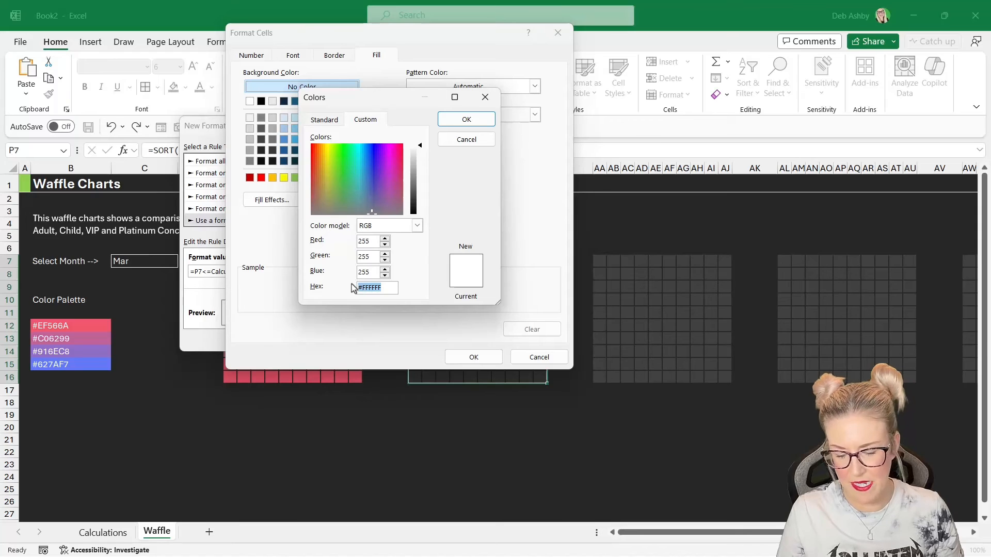
{"action": "key", "text": "ctrl+v"}
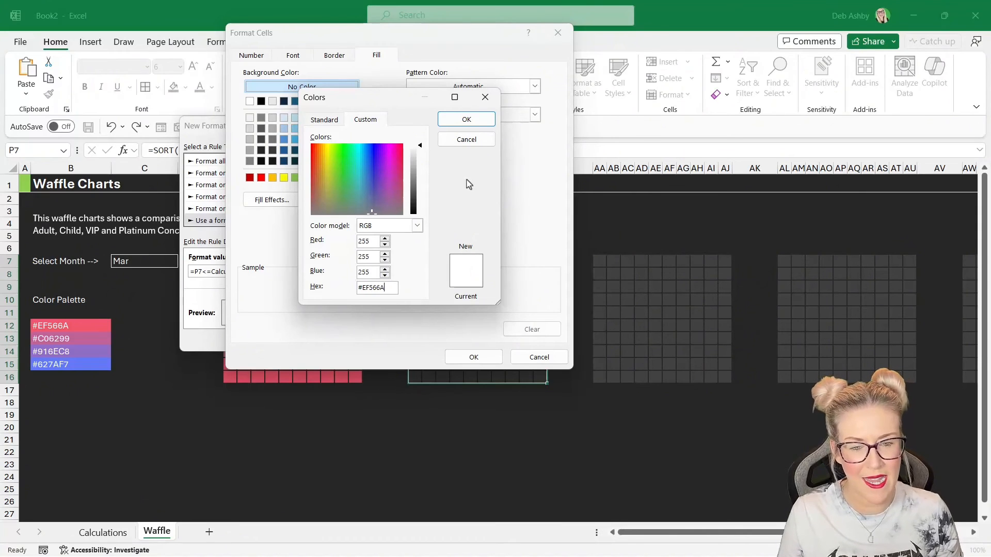
{"action": "left_click", "coordinate": [465, 120]}
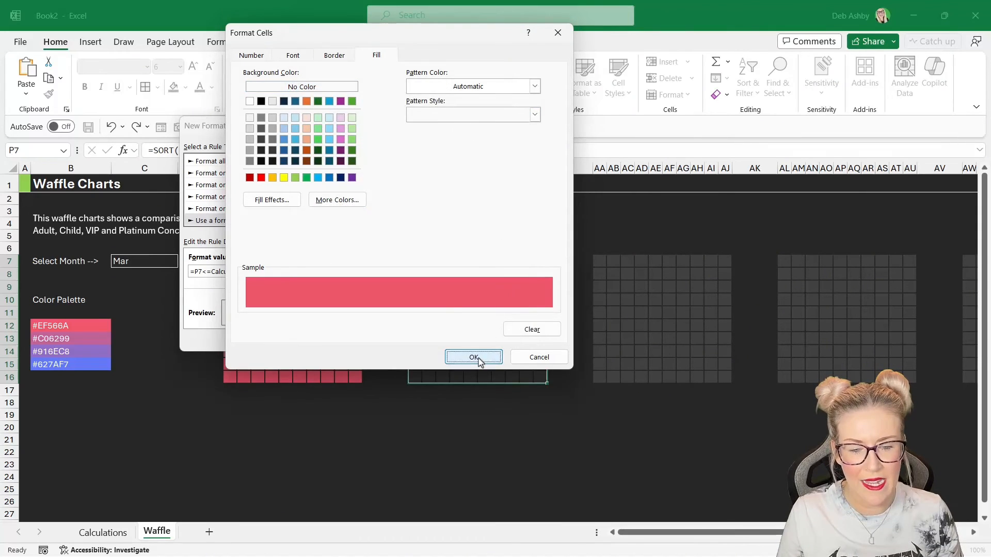
{"action": "left_click", "coordinate": [477, 357]}
{"action": "left_click", "coordinate": [436, 340]}
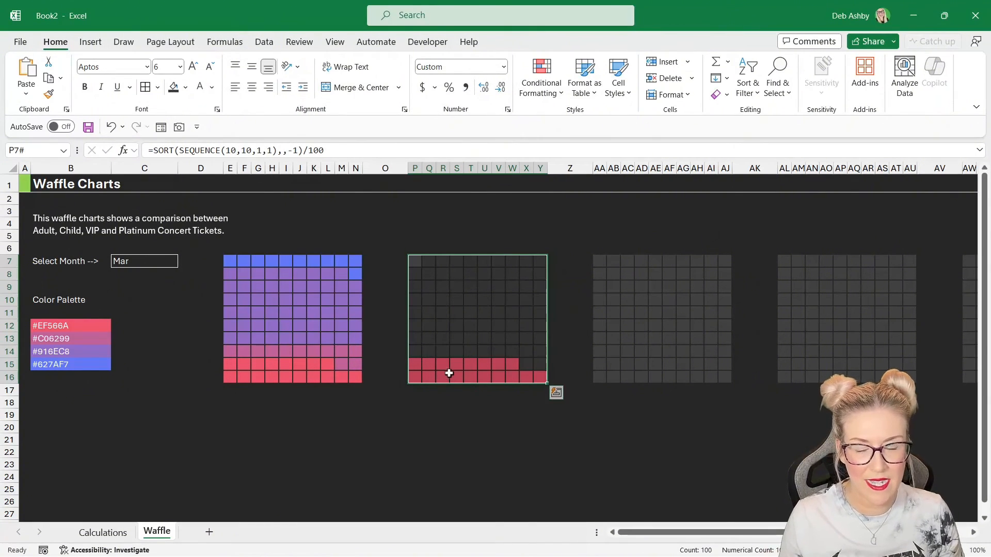
- Test the month dropdown by switching it to Feb and then Jul, and review all the waffle charts
{"action": "left_click", "coordinate": [152, 263]}
{"action": "left_click", "coordinate": [184, 261]}
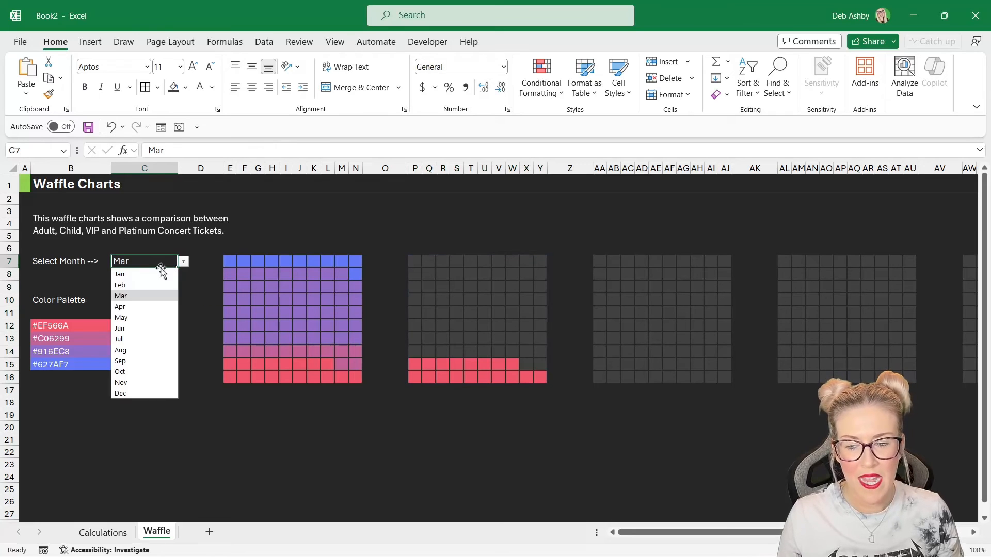
{"action": "left_click", "coordinate": [139, 292]}
{"action": "left_click", "coordinate": [180, 265]}
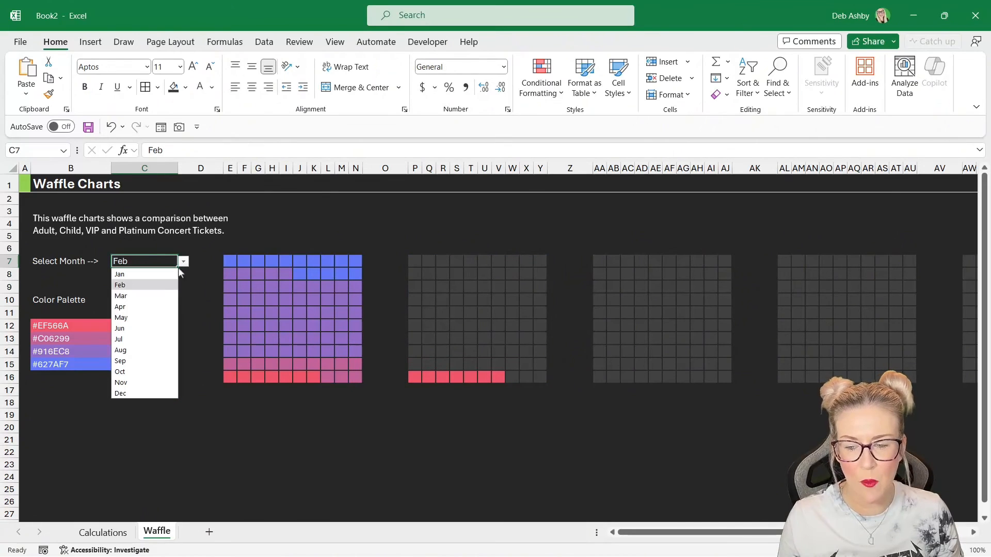
{"action": "left_click", "coordinate": [155, 339]}
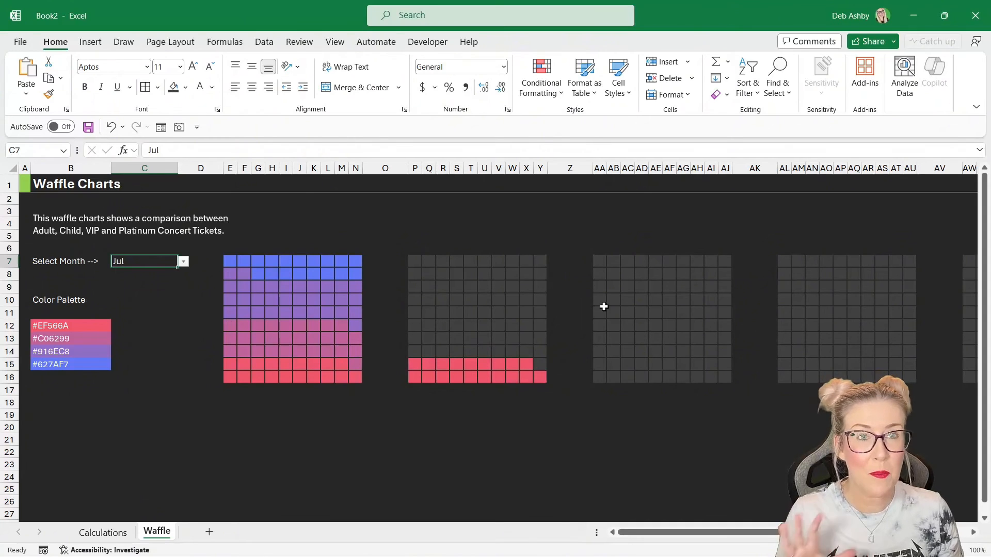
{"action": "left_click", "coordinate": [627, 311]}
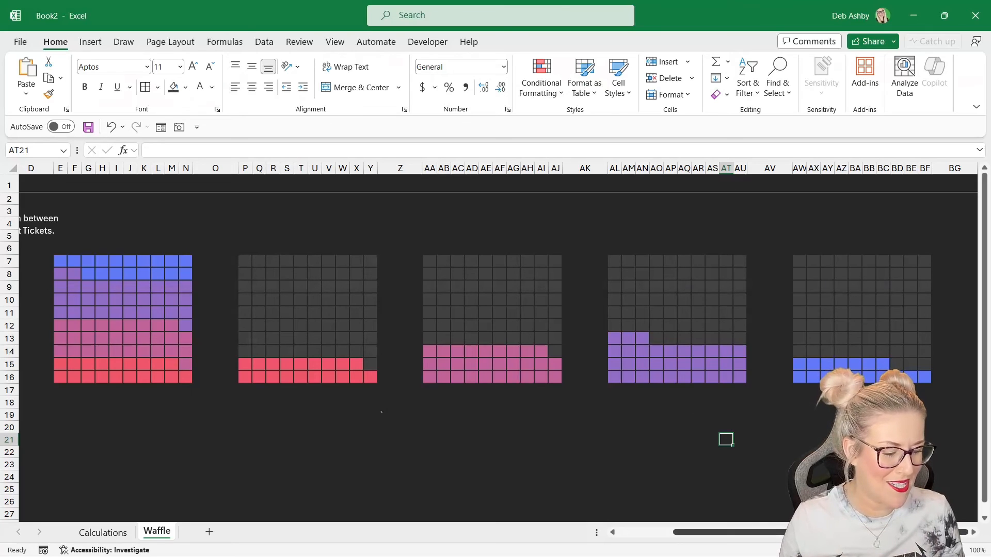
{"action": "left_click_drag", "start_coordinate": [789, 533], "coordinate": [701, 540]}
{"action": "left_click", "coordinate": [385, 415]}
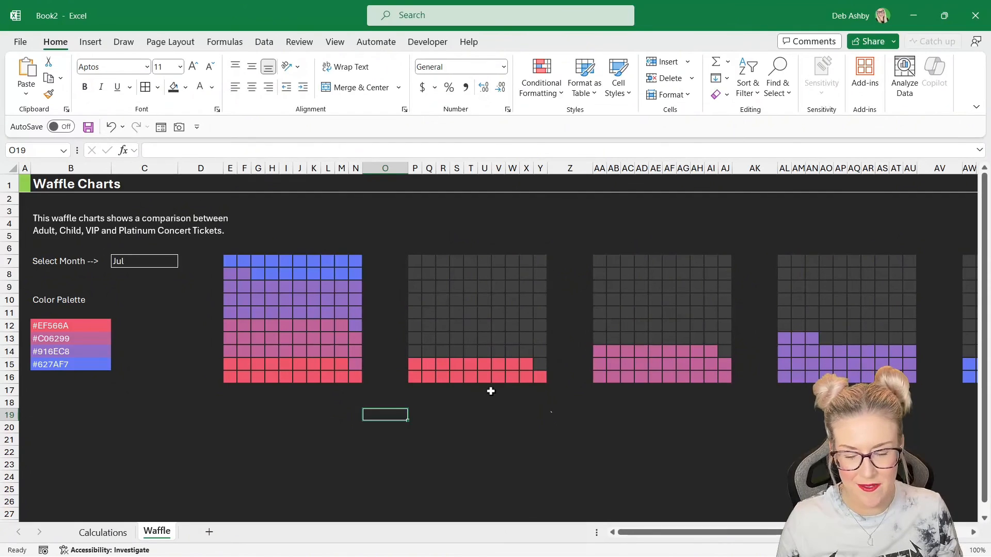
{"action": "left_click", "coordinate": [328, 427]}
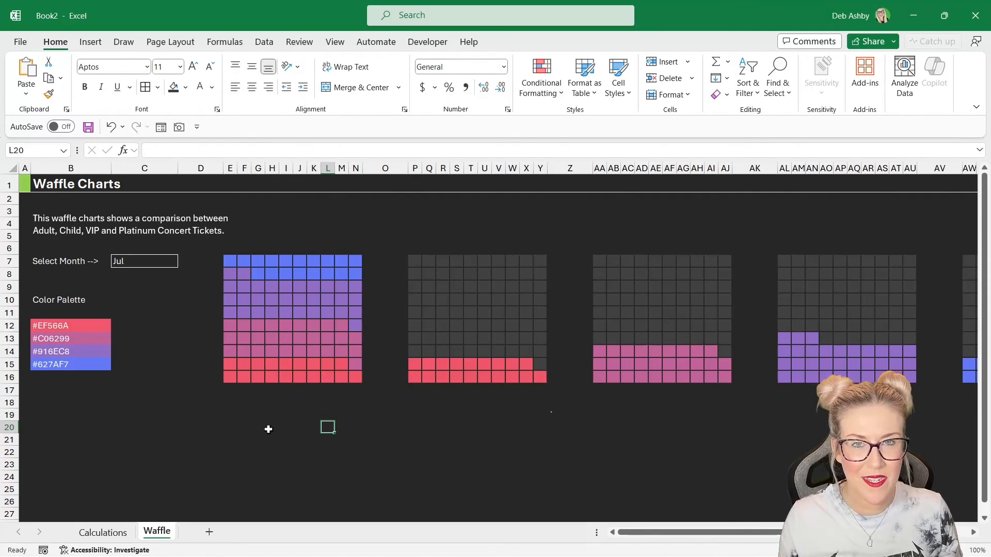
- Duplicate the ALL TICKET TYPES title box, place the copy under the Adult chart and change its text to ADULT
{"action": "left_click", "coordinate": [245, 433]}
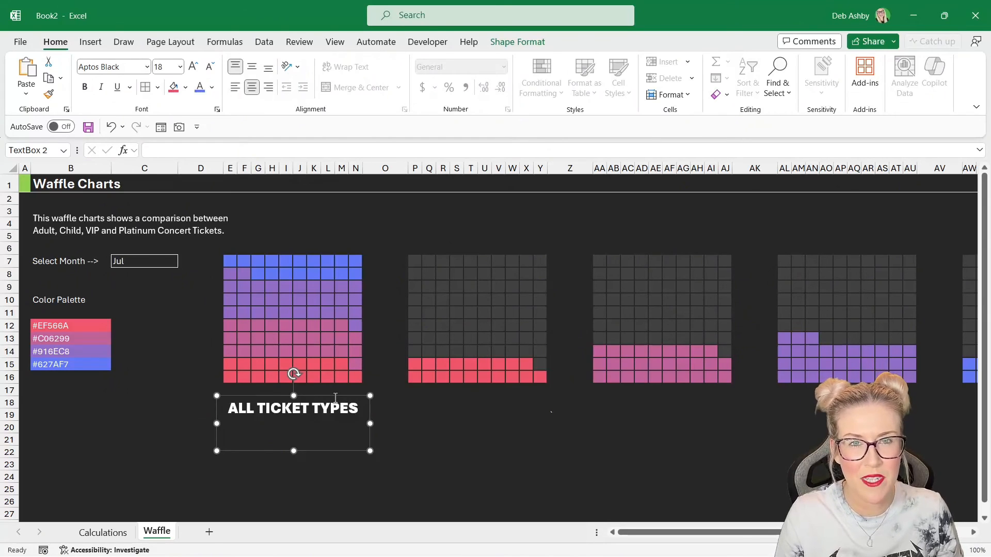
{"action": "key", "text": "ctrl+d"}
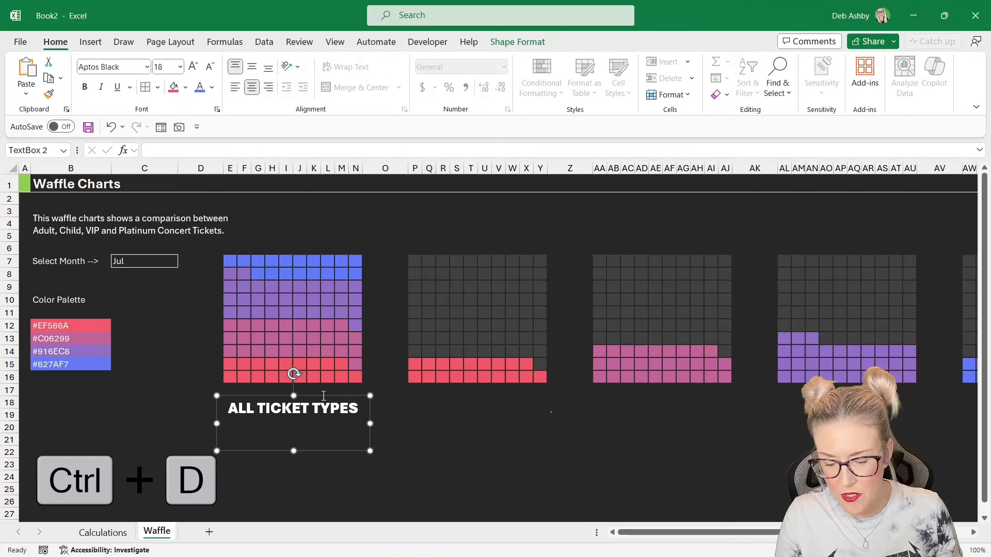
{"action": "key", "text": "ctrl+d"}
{"action": "left_click_drag", "start_coordinate": [348, 460], "coordinate": [524, 449]}
{"action": "left_click", "coordinate": [413, 409]}
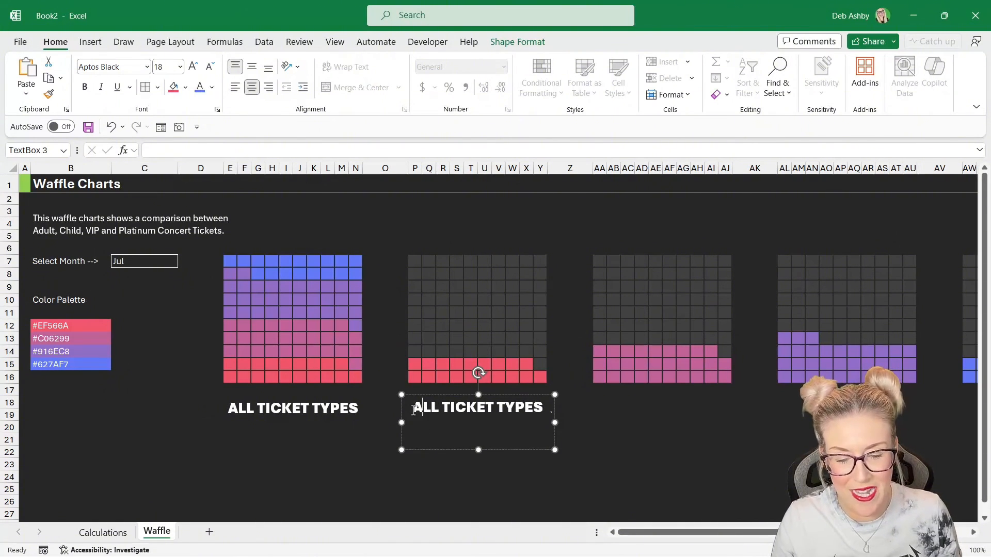
{"action": "left_click_drag", "start_coordinate": [413, 410], "coordinate": [551, 409]}
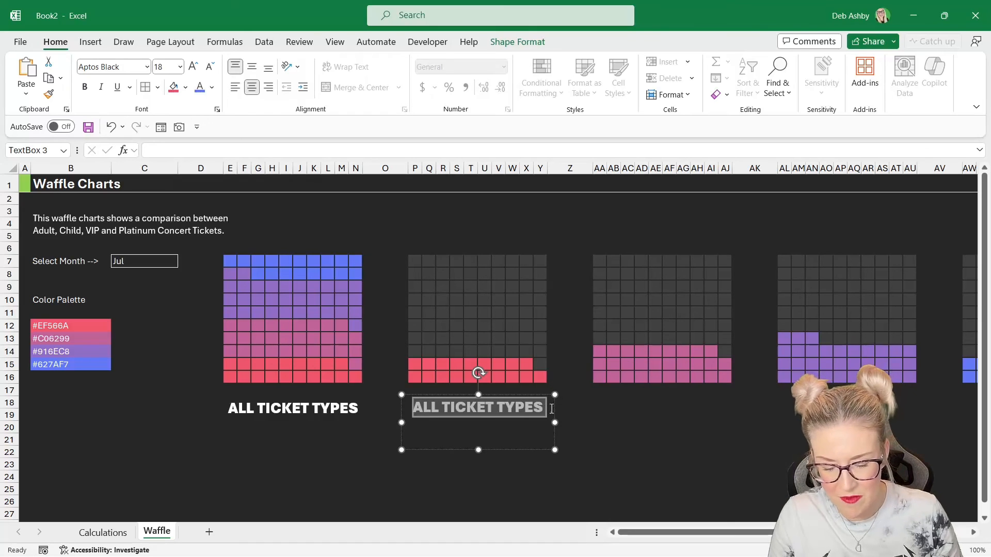
{"action": "type", "text": "ADULT"}
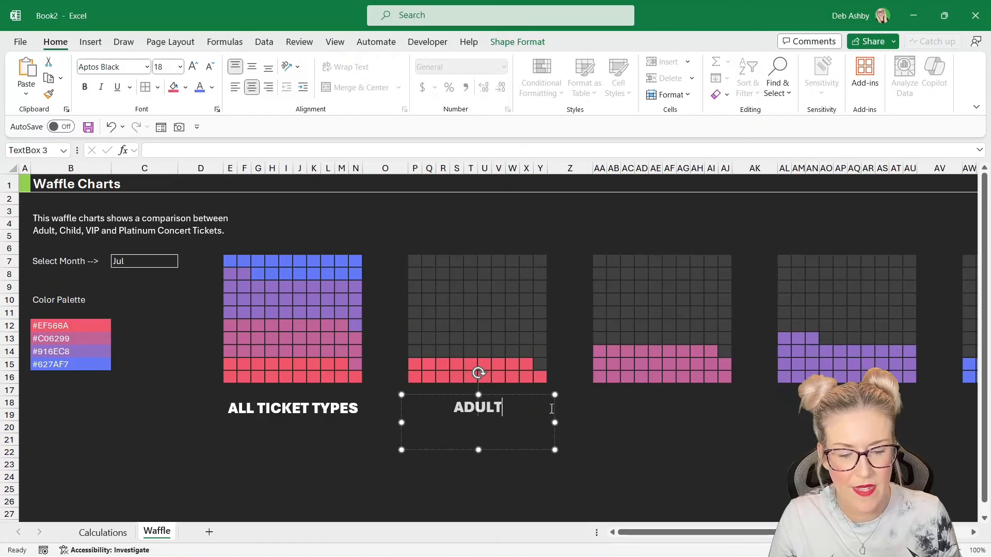
{"action": "left_click", "coordinate": [643, 429]}
- Duplicate the ADULT label and move the copy under the next waffle chart
{"action": "left_click", "coordinate": [503, 395]}
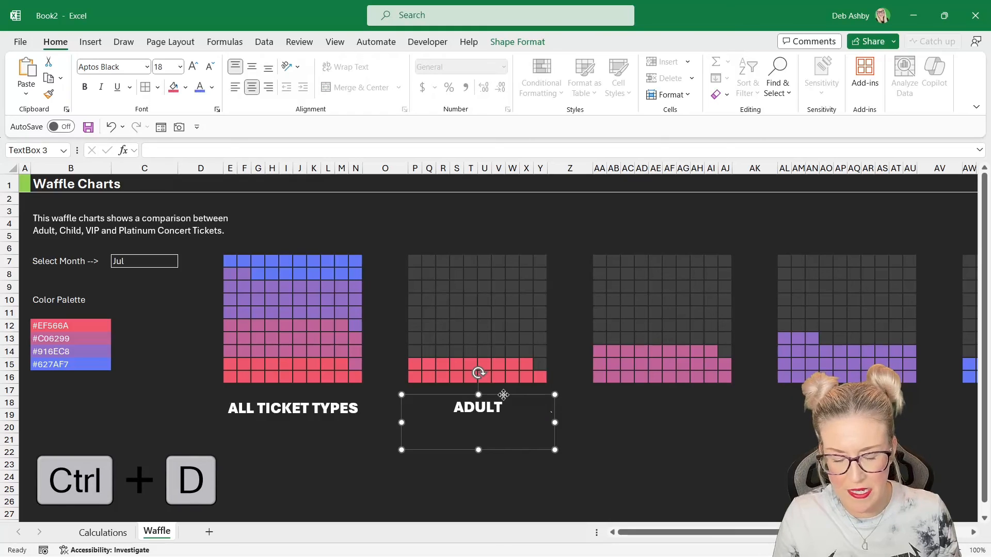
{"action": "key", "text": "ctrl+d"}
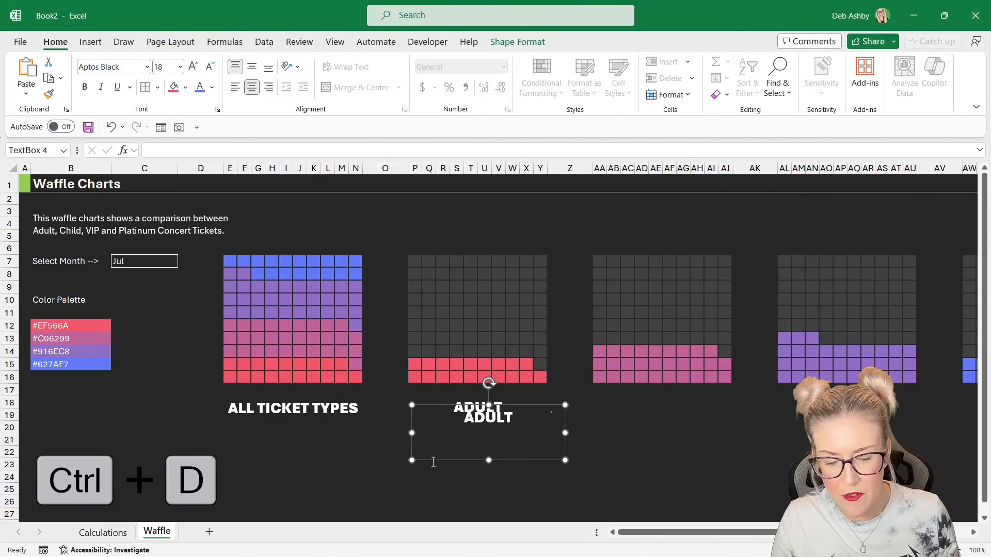
{"action": "left_click_drag", "start_coordinate": [434, 461], "coordinate": [608, 452]}
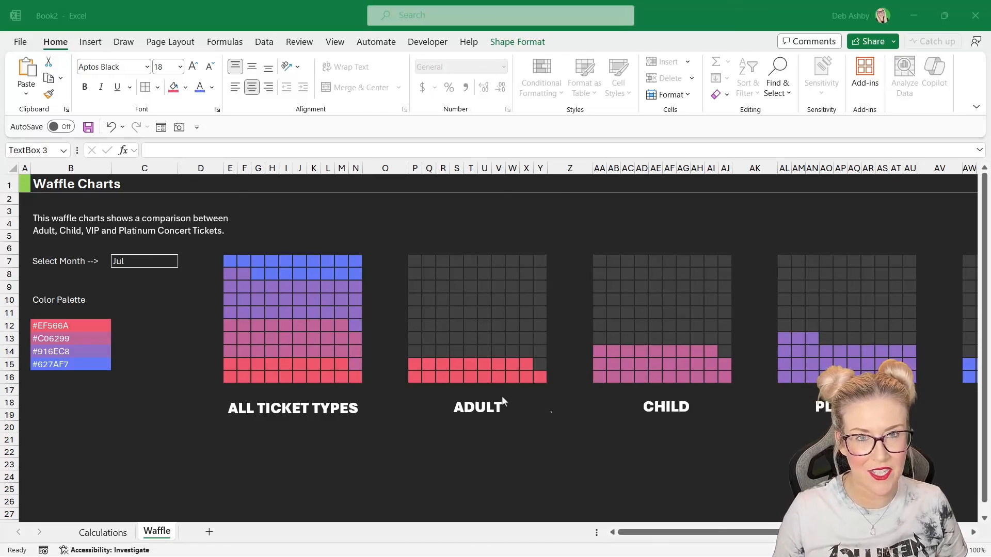
- Duplicate the ADULT label and place the copy just beneath the original under the Adult chart
{"action": "left_click", "coordinate": [472, 410]}
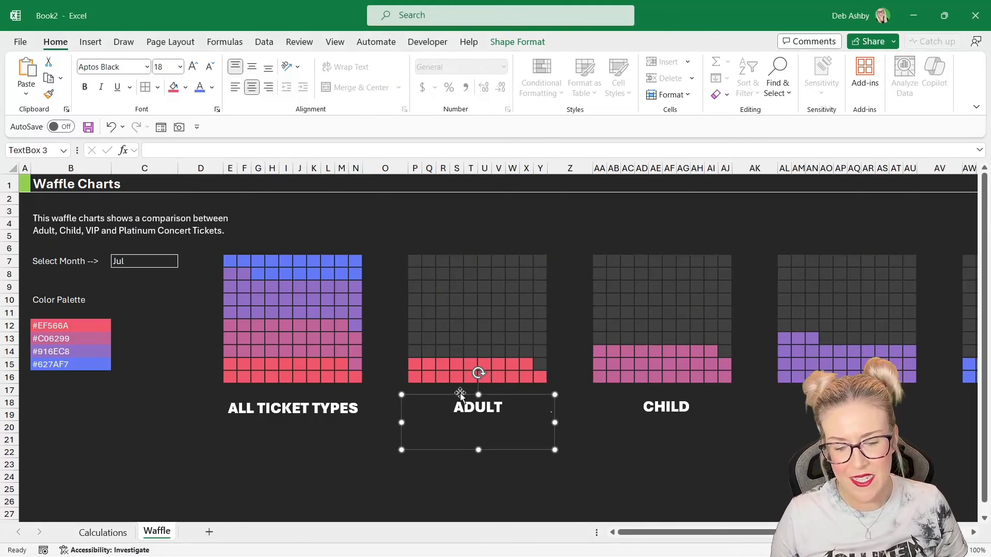
{"action": "key", "text": "ctrl+d"}
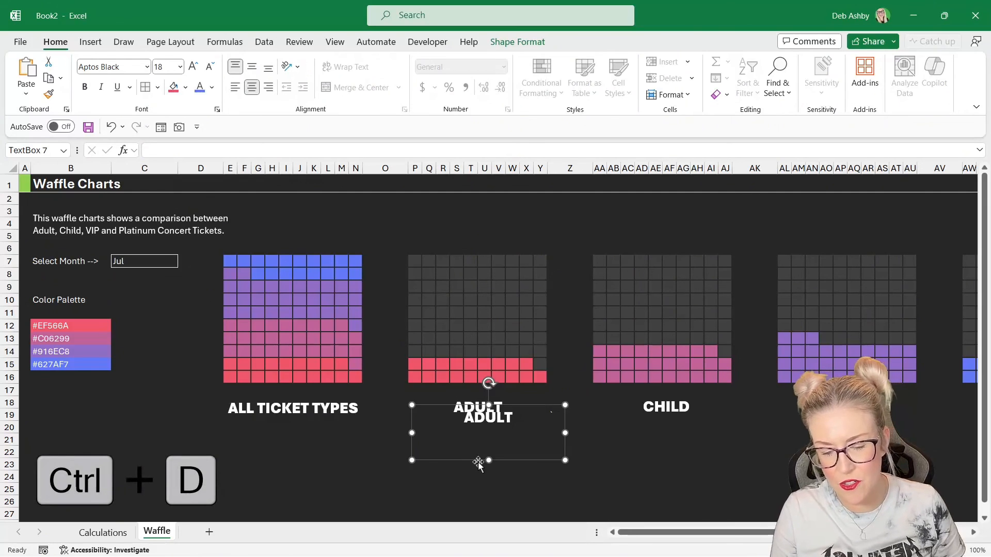
{"action": "left_click_drag", "start_coordinate": [474, 460], "coordinate": [463, 470]}
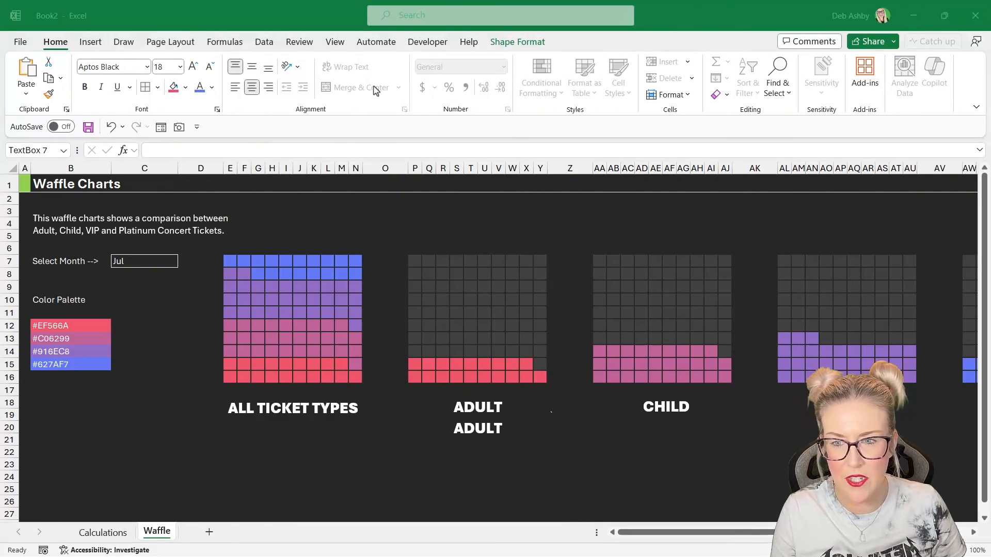
- Reduce the copied label's font size to 14 and change its font to Aptos
{"action": "left_click", "coordinate": [210, 73]}
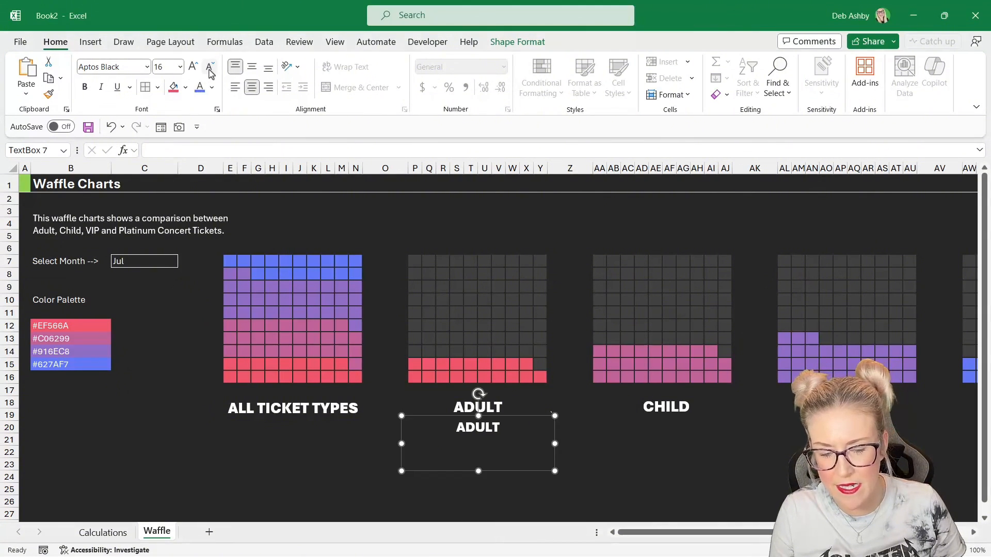
{"action": "left_click", "coordinate": [211, 73]}
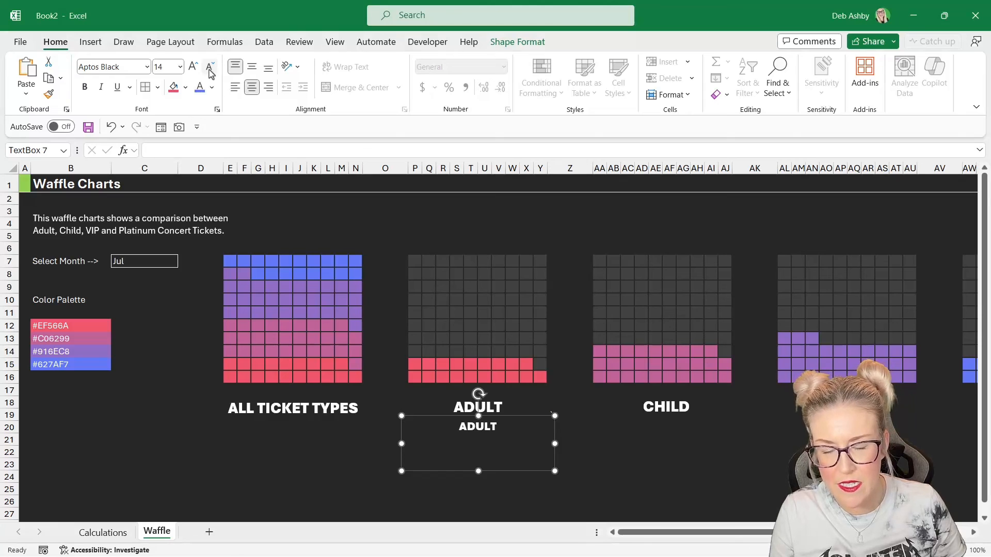
{"action": "left_click", "coordinate": [147, 67]}
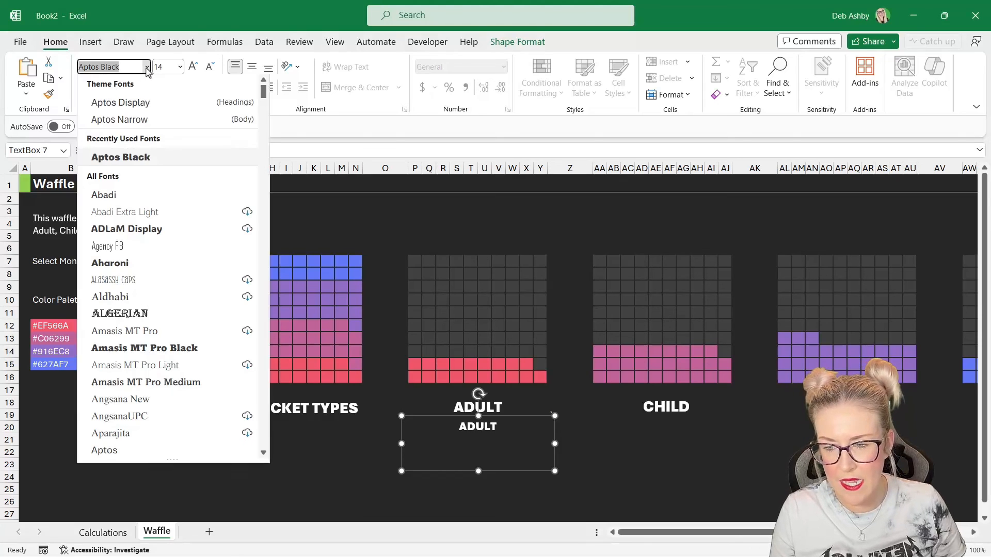
{"action": "left_click", "coordinate": [105, 451]}
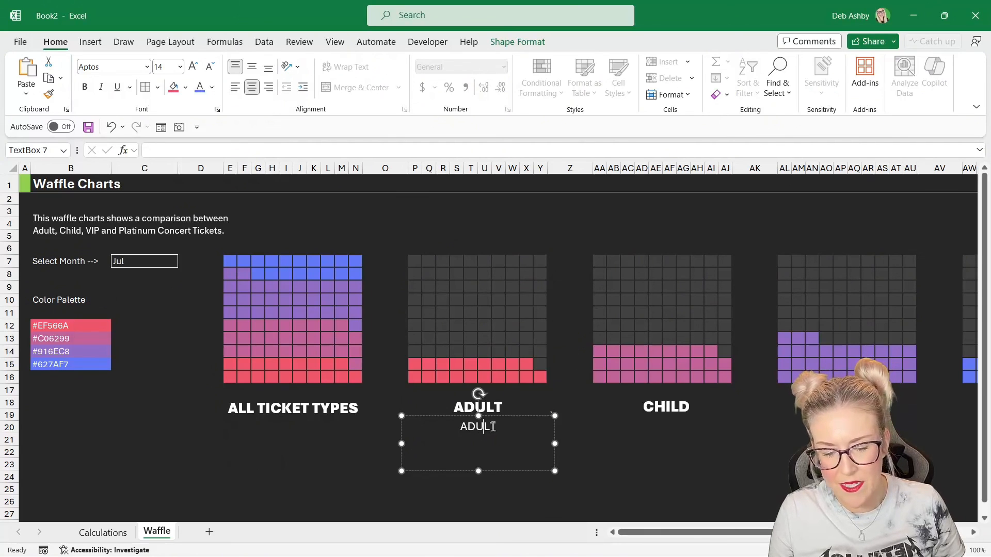
- Link the copied text box to the Adult percentage in cell O5 of the Calculations sheet with =Calculations!O5
{"action": "left_click_drag", "start_coordinate": [495, 425], "coordinate": [464, 427]}
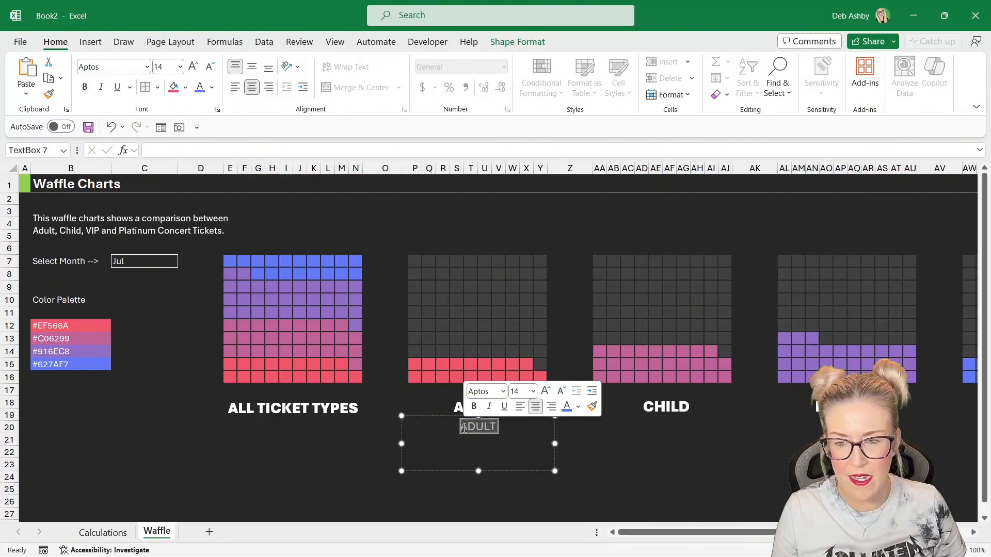
{"action": "left_click", "coordinate": [180, 150]}
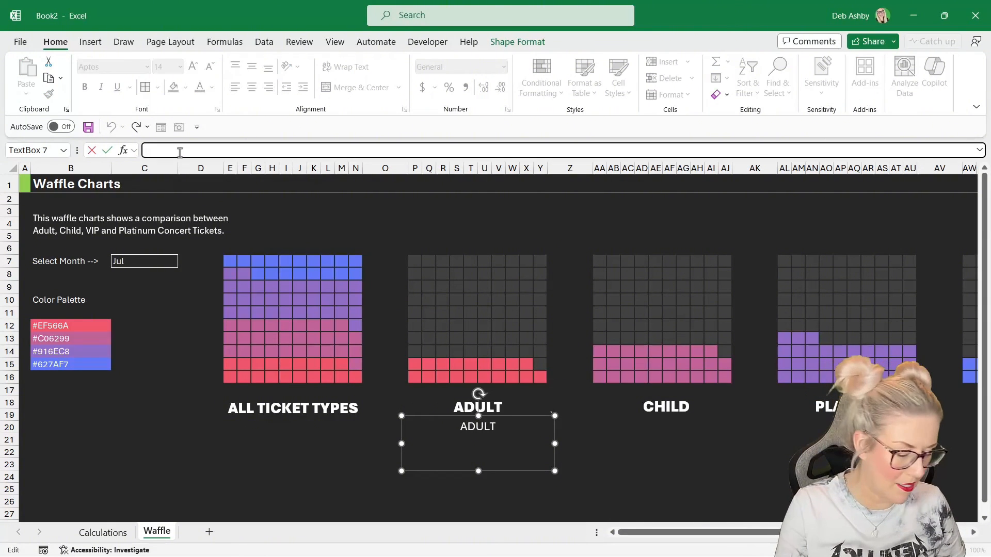
{"action": "type", "text": "="}
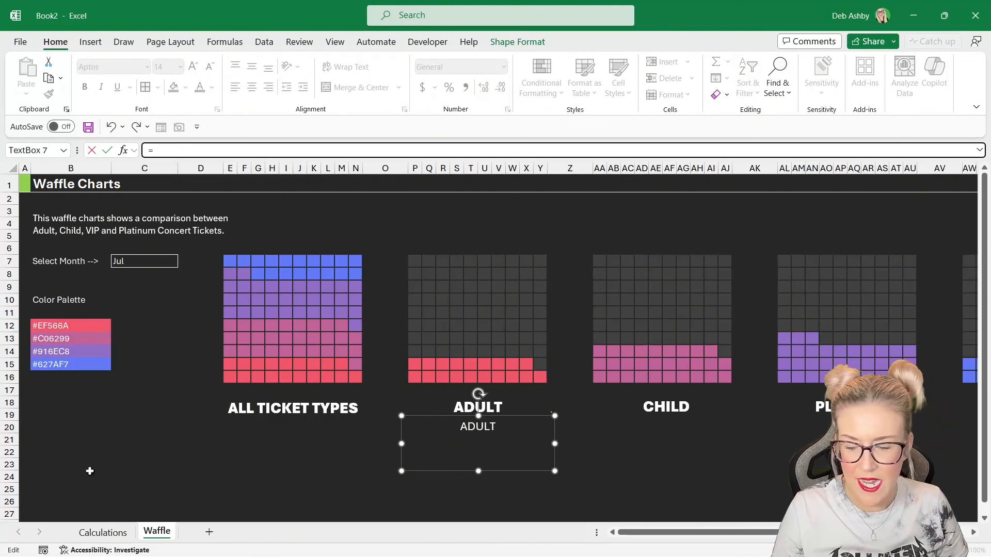
{"action": "left_click", "coordinate": [103, 533]}
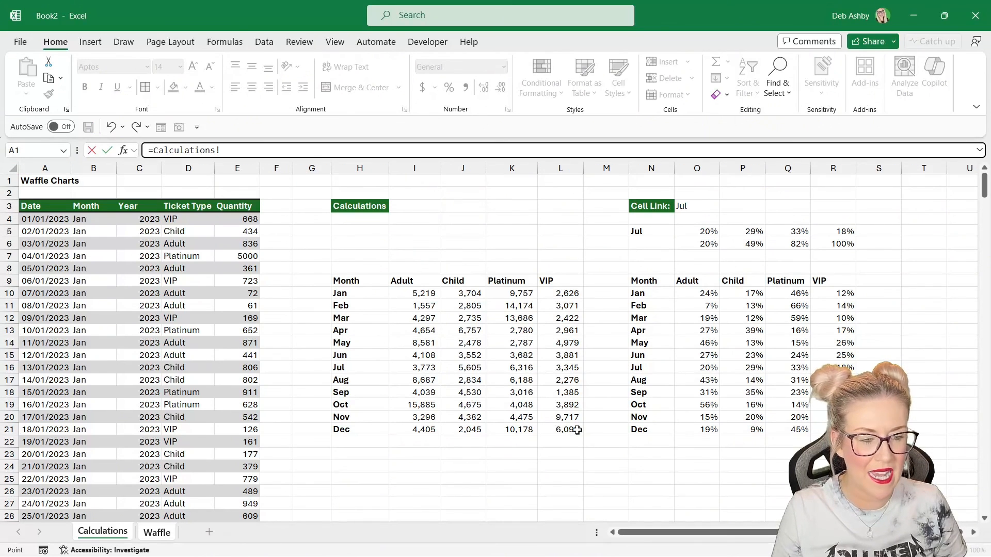
{"action": "left_click", "coordinate": [695, 234]}
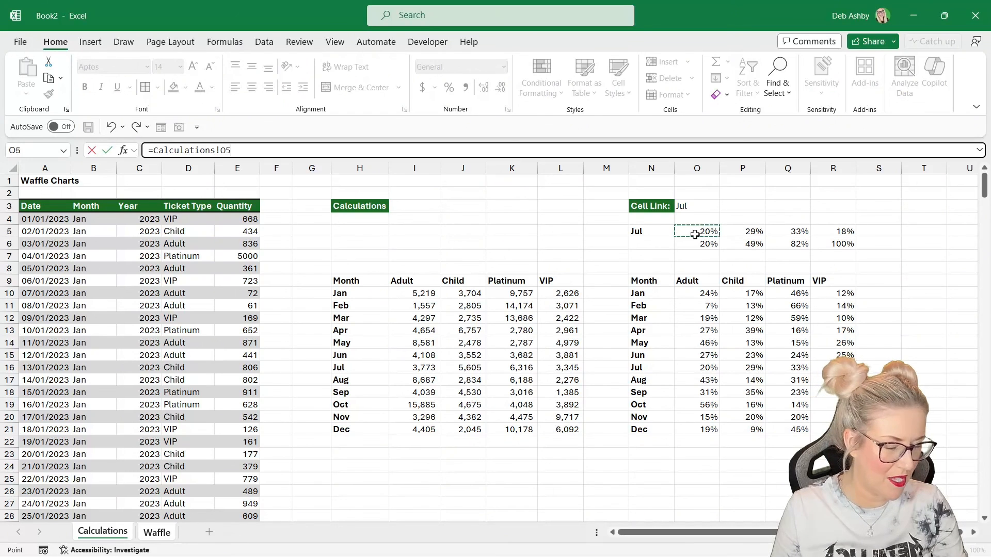
{"action": "key", "text": "Return"}
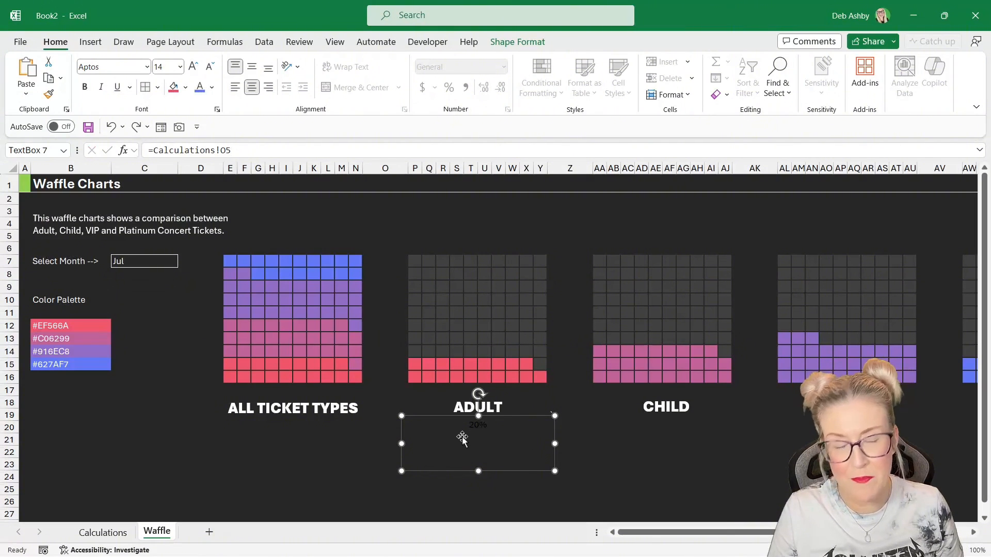
- Format the percentage label with the recent pink font colour, font size 20 and bold
{"action": "left_click", "coordinate": [213, 88]}
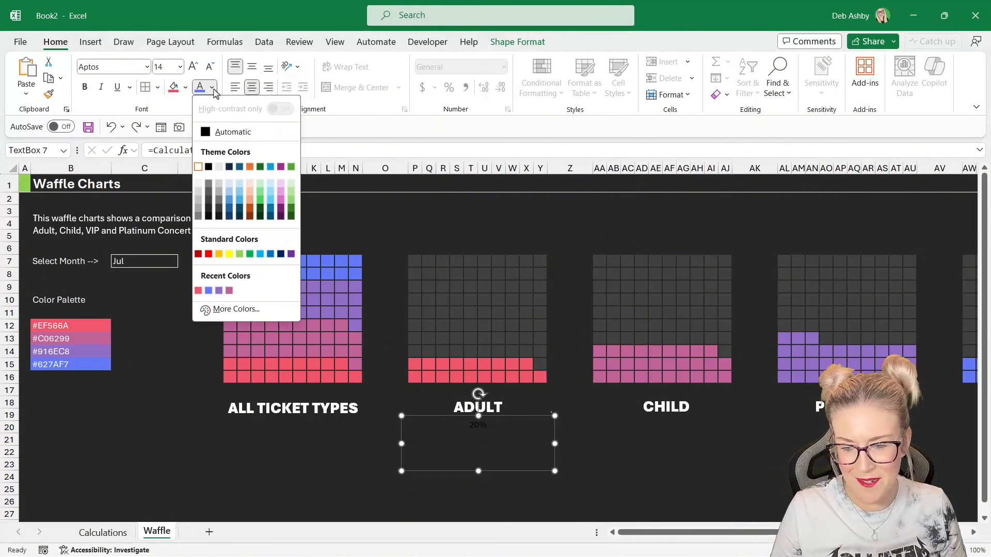
{"action": "left_click", "coordinate": [198, 291]}
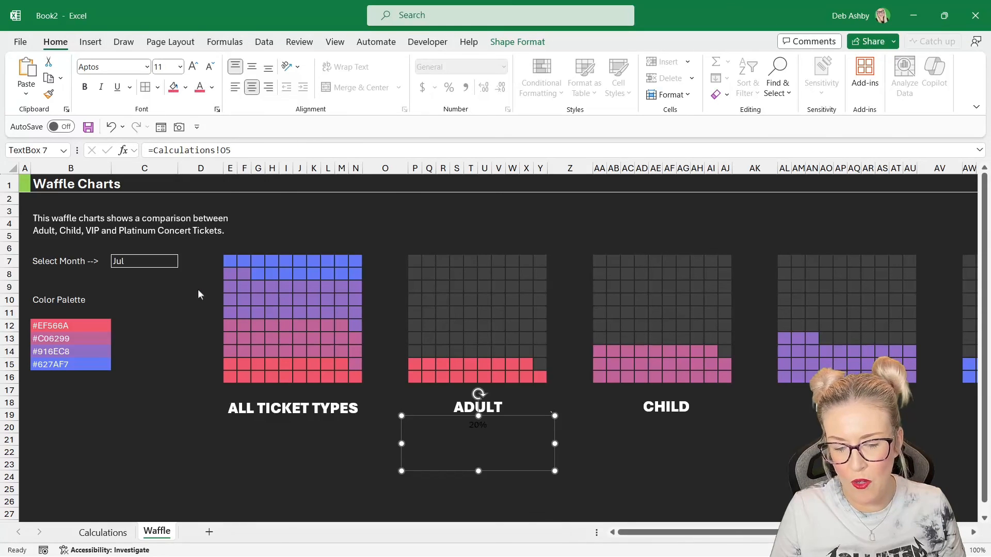
{"action": "left_click", "coordinate": [194, 67]}
{"action": "left_click", "coordinate": [193, 67]}
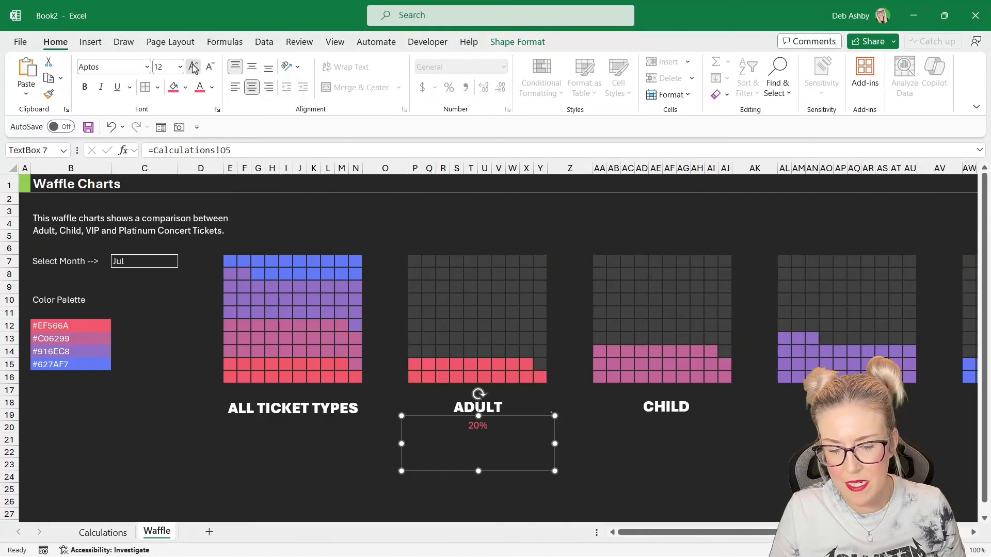
{"action": "left_click", "coordinate": [193, 67]}
{"action": "left_click", "coordinate": [194, 68]}
{"action": "left_click", "coordinate": [193, 67]}
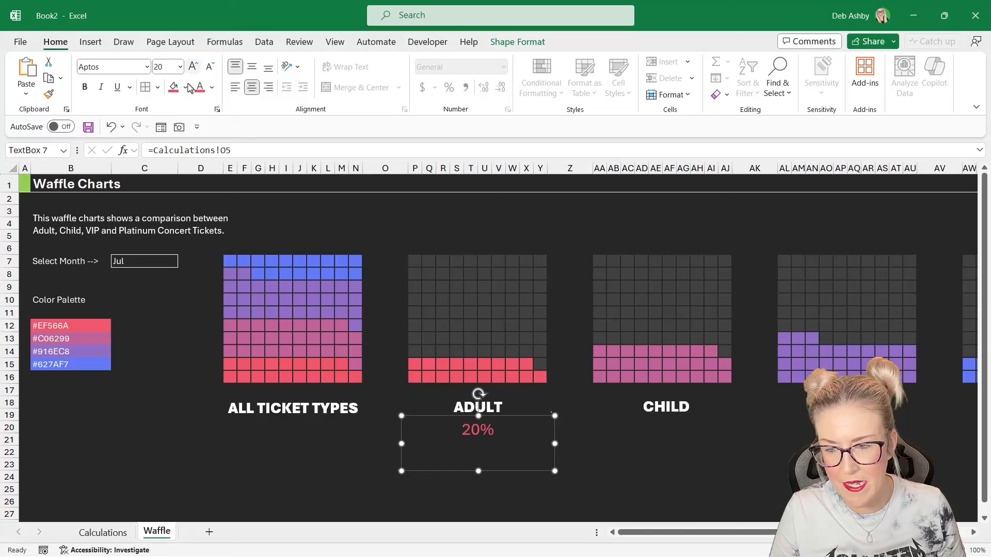
{"action": "left_click", "coordinate": [85, 88]}
{"action": "left_click", "coordinate": [592, 442]}
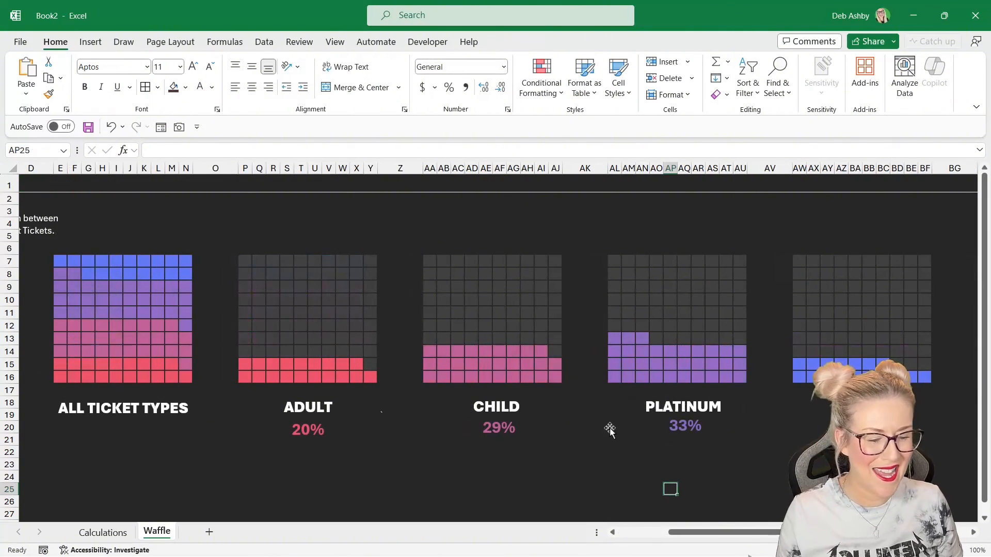
- Test the month dropdown by switching it to Mar and then Sep and review the percentage labels
{"action": "left_click_drag", "start_coordinate": [720, 533], "coordinate": [663, 543]}
{"action": "left_click", "coordinate": [161, 265]}
{"action": "left_click", "coordinate": [183, 261]}
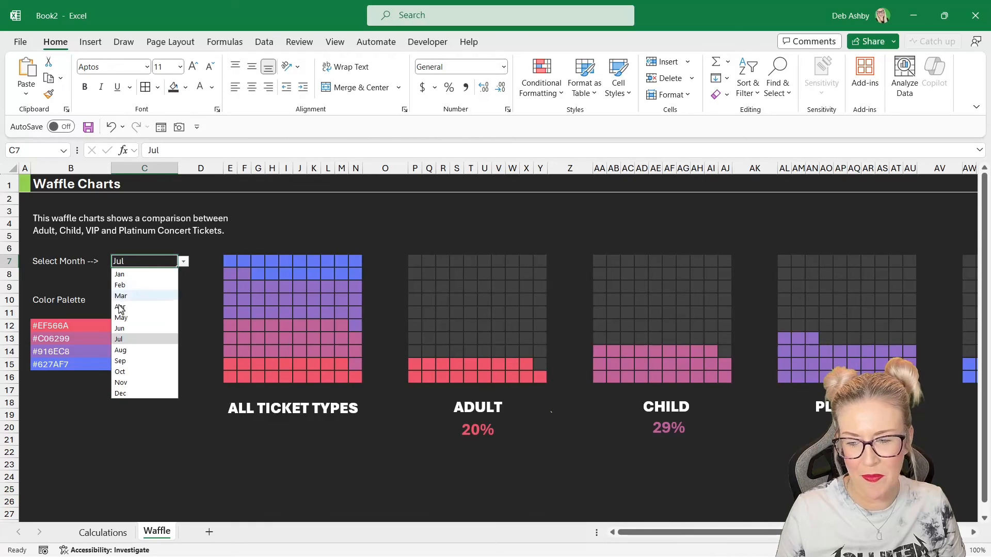
{"action": "left_click", "coordinate": [121, 300]}
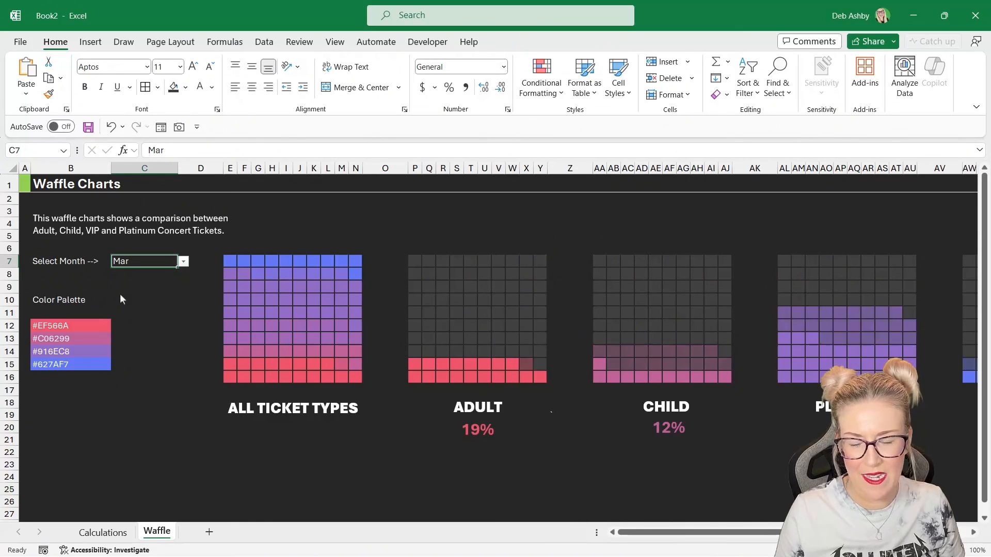
{"action": "left_click", "coordinate": [183, 261]}
{"action": "left_click", "coordinate": [120, 361]}
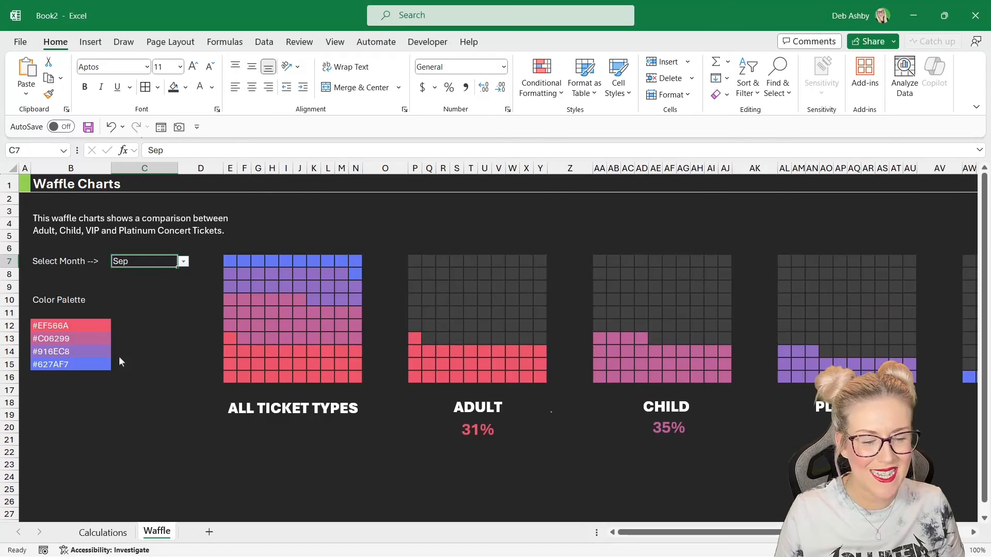